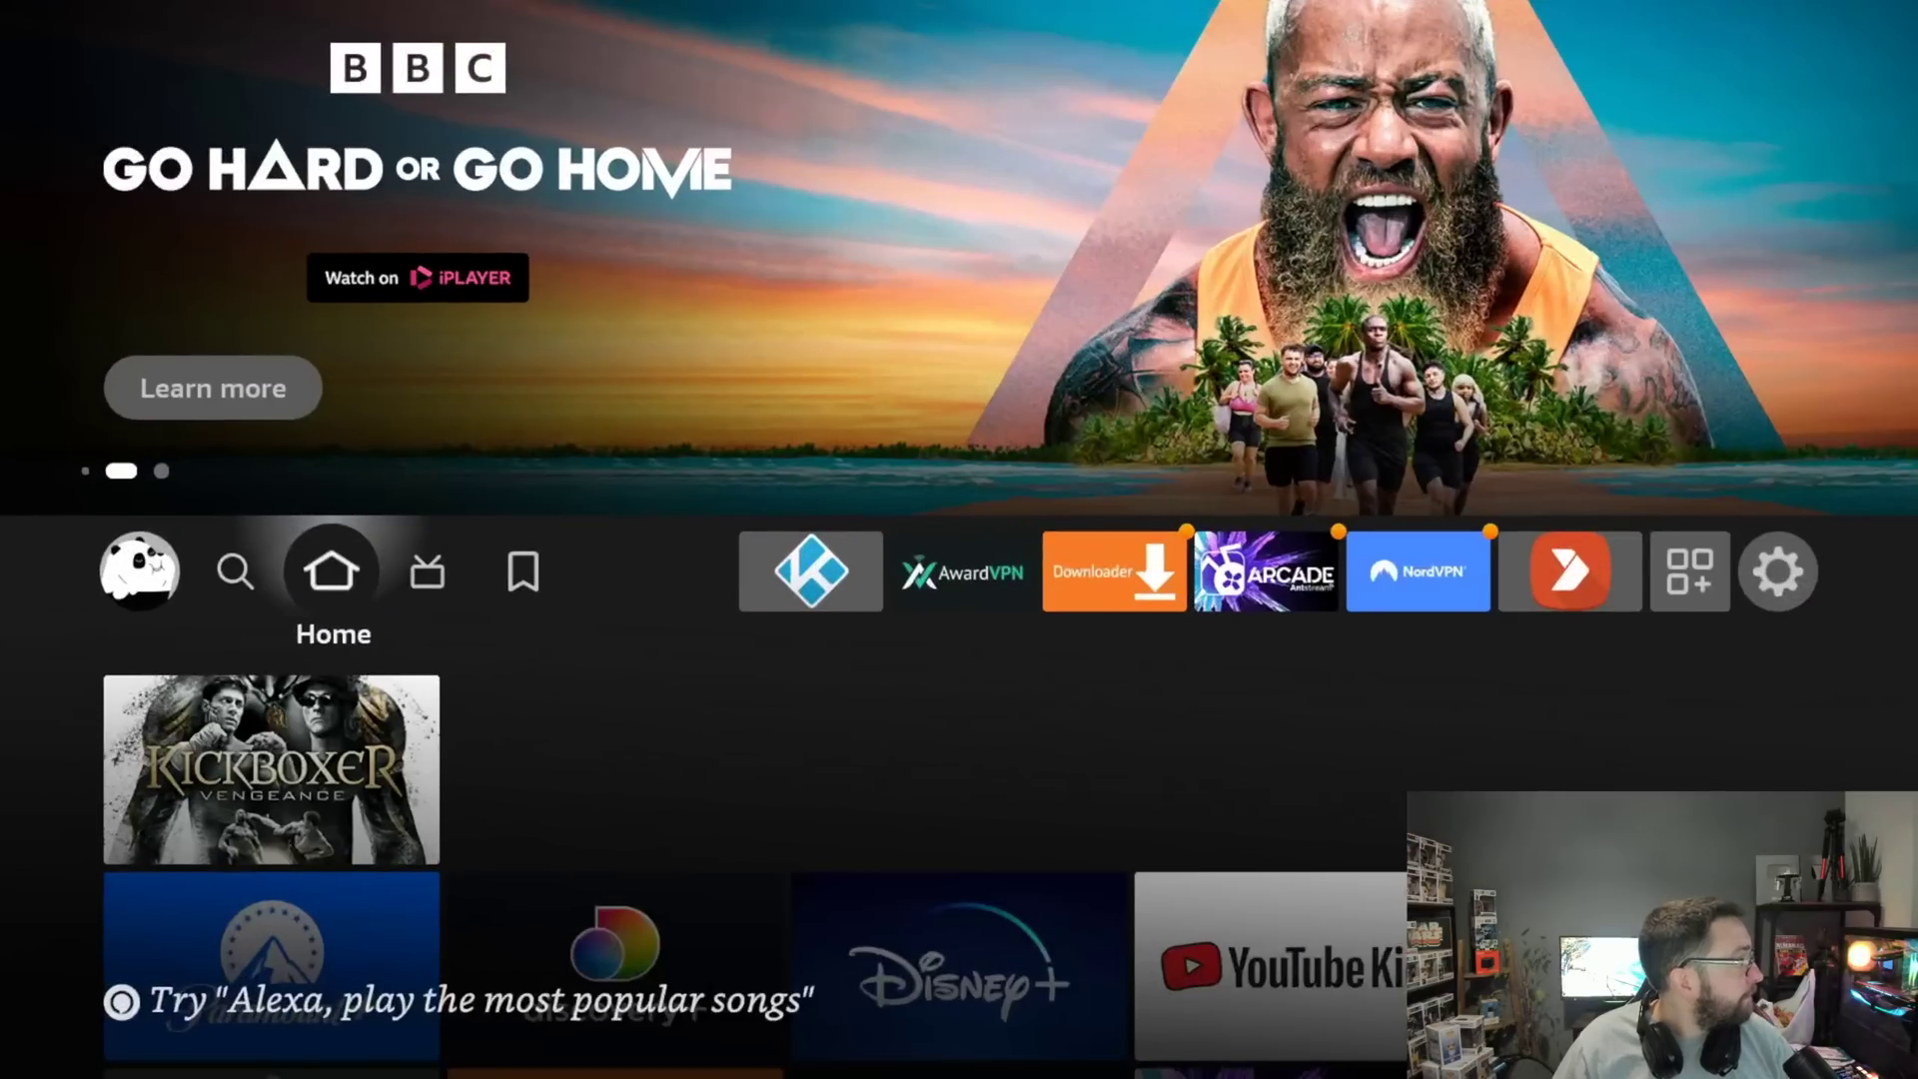
{"action": "key", "text": "Right"}
{"action": "key", "text": "Right"}
{"action": "key", "text": "Right"}
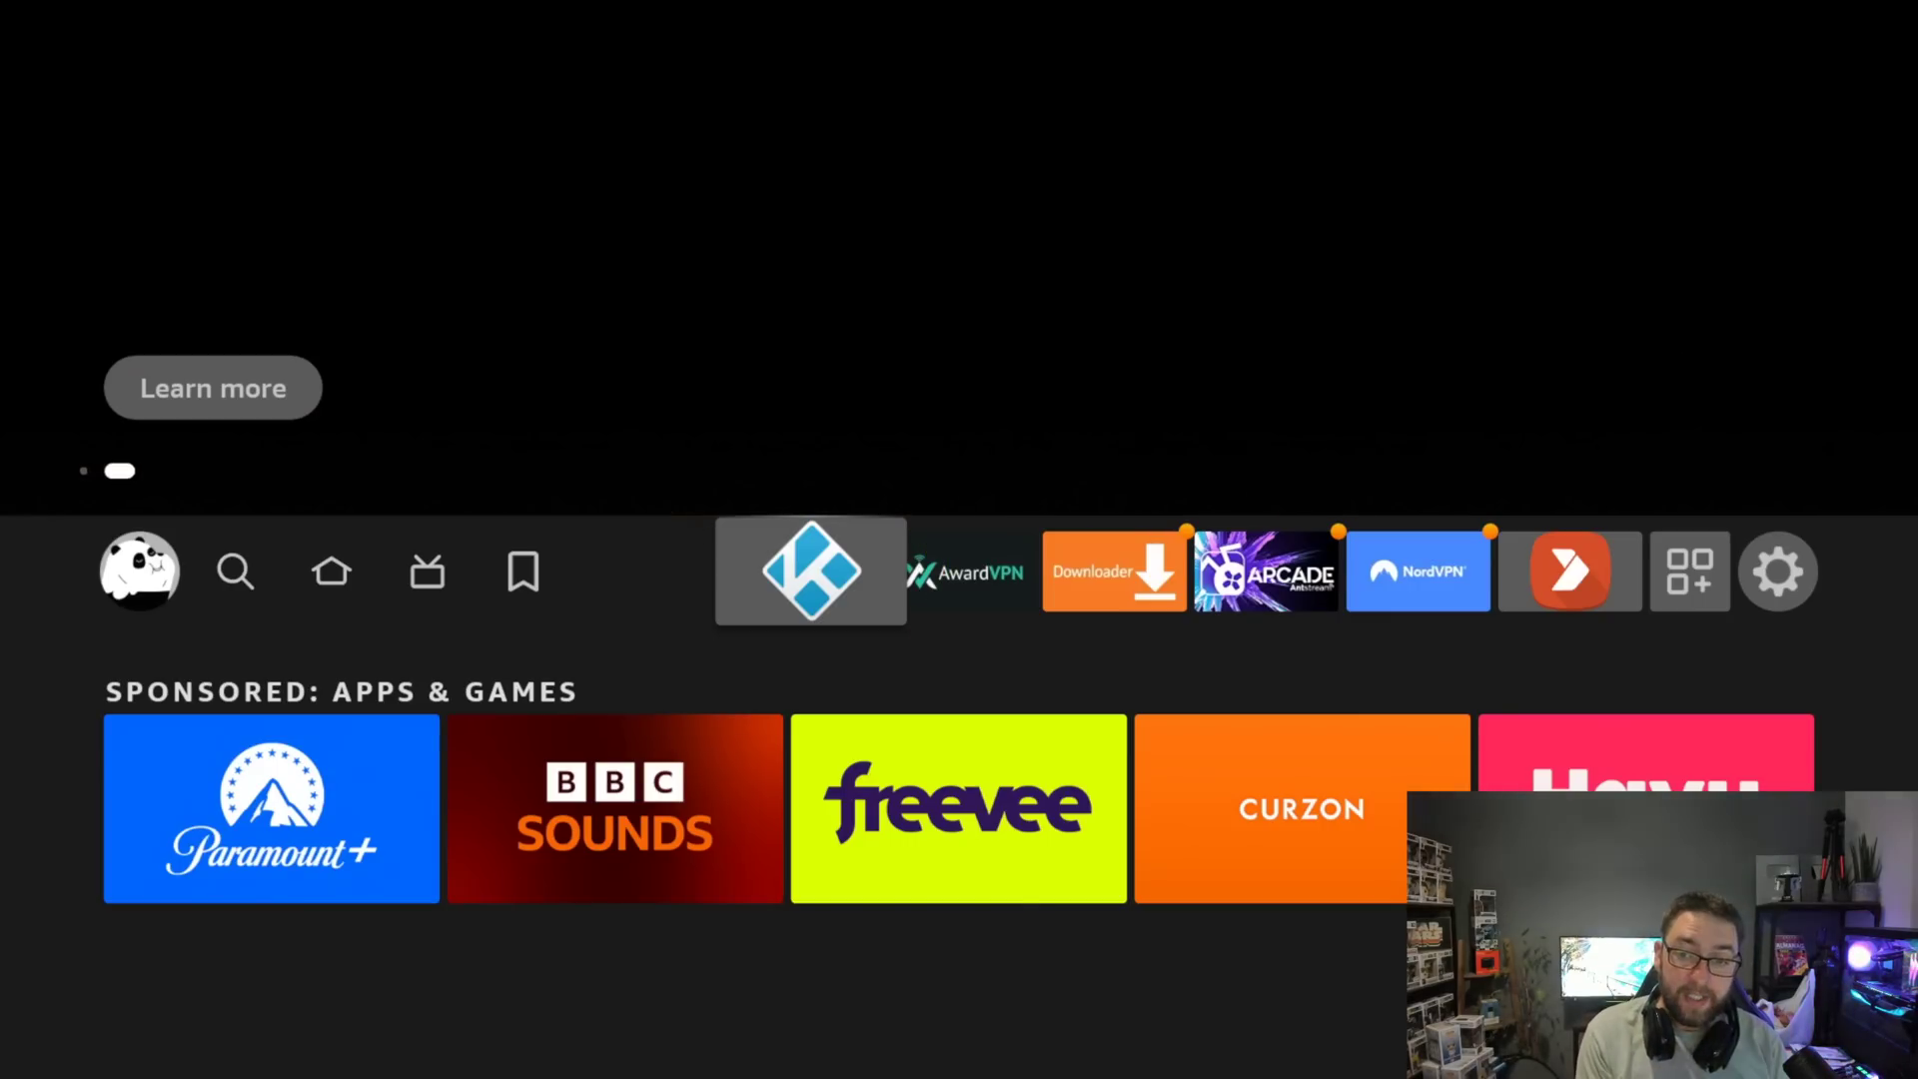
{"action": "key", "text": "Right"}
{"action": "key", "text": "Right"}
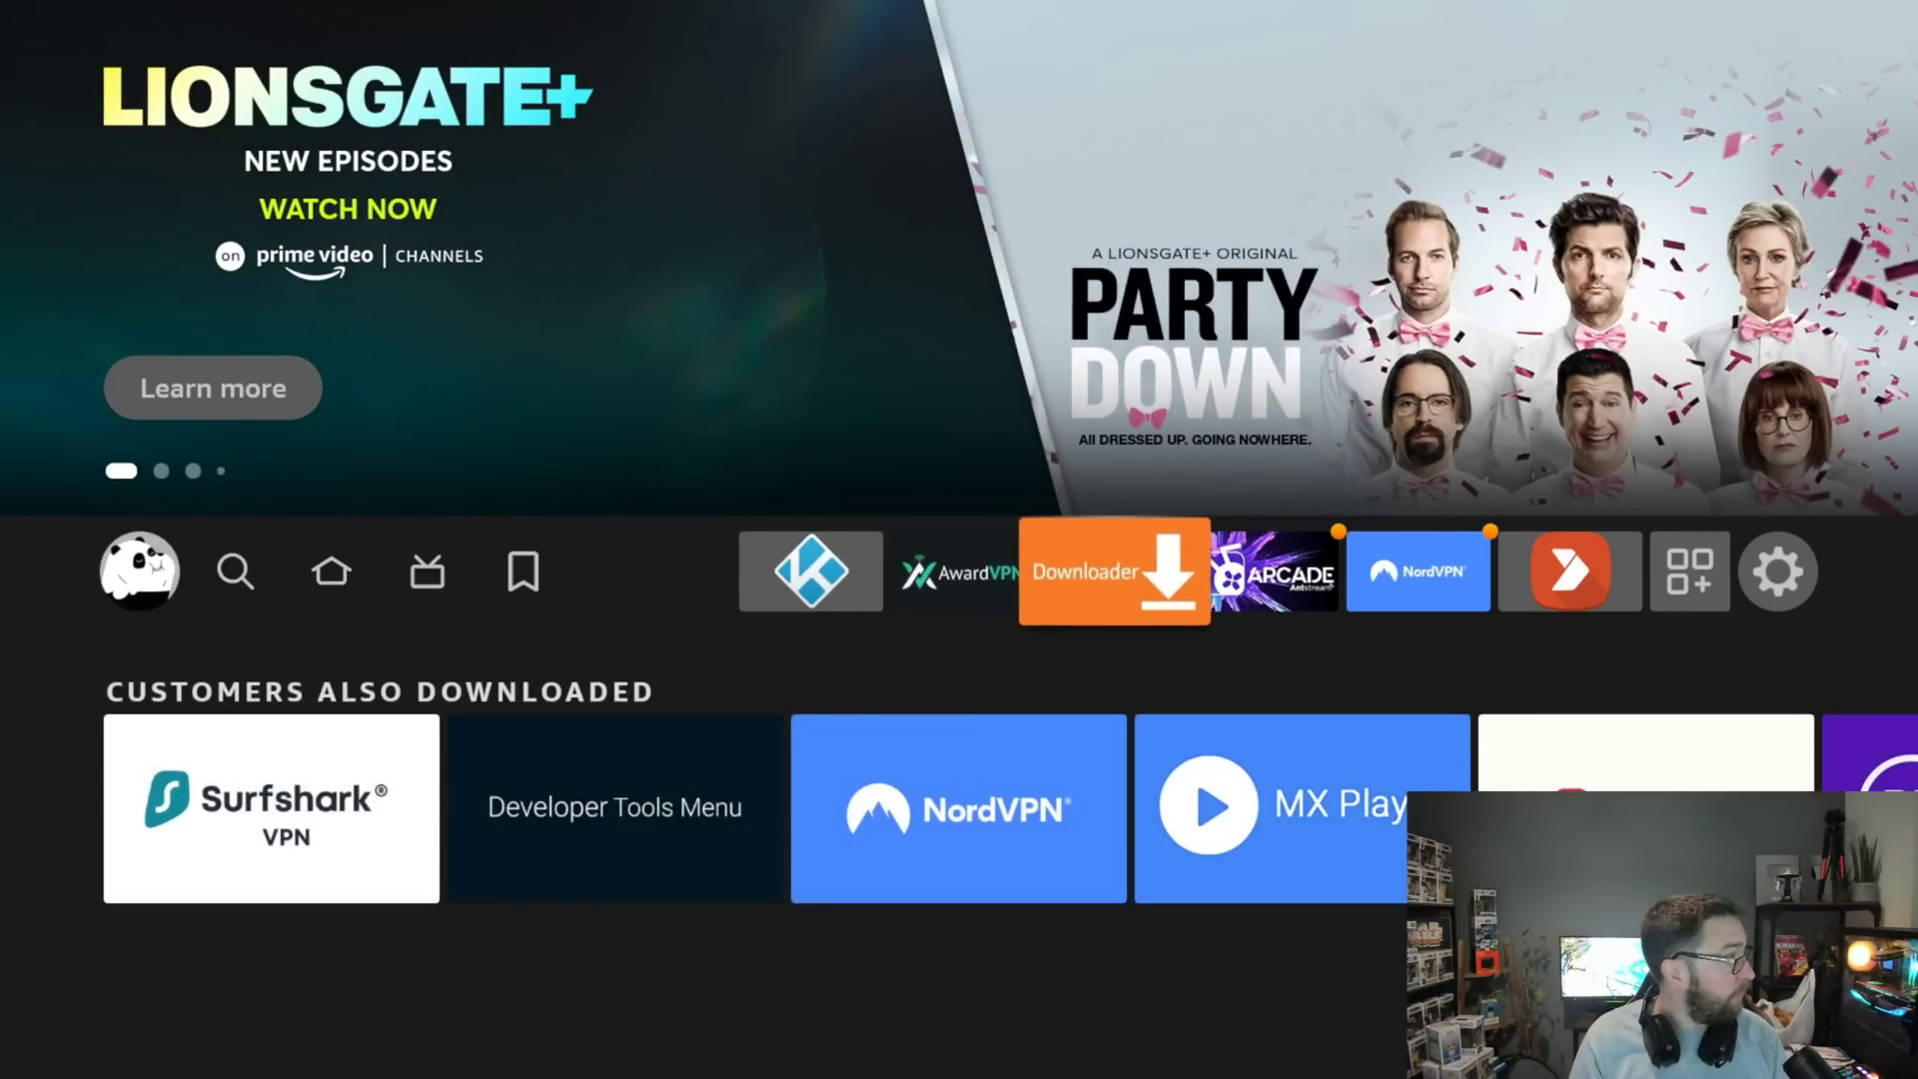
Open the on-screen search keyboard from the home screen's Find section.
{"action": "key", "text": "Left"}
{"action": "key", "text": "Left"}
{"action": "key", "text": "Left"}
{"action": "key", "text": "Left"}
{"action": "key", "text": "Left"}
{"action": "key", "text": "Left"}
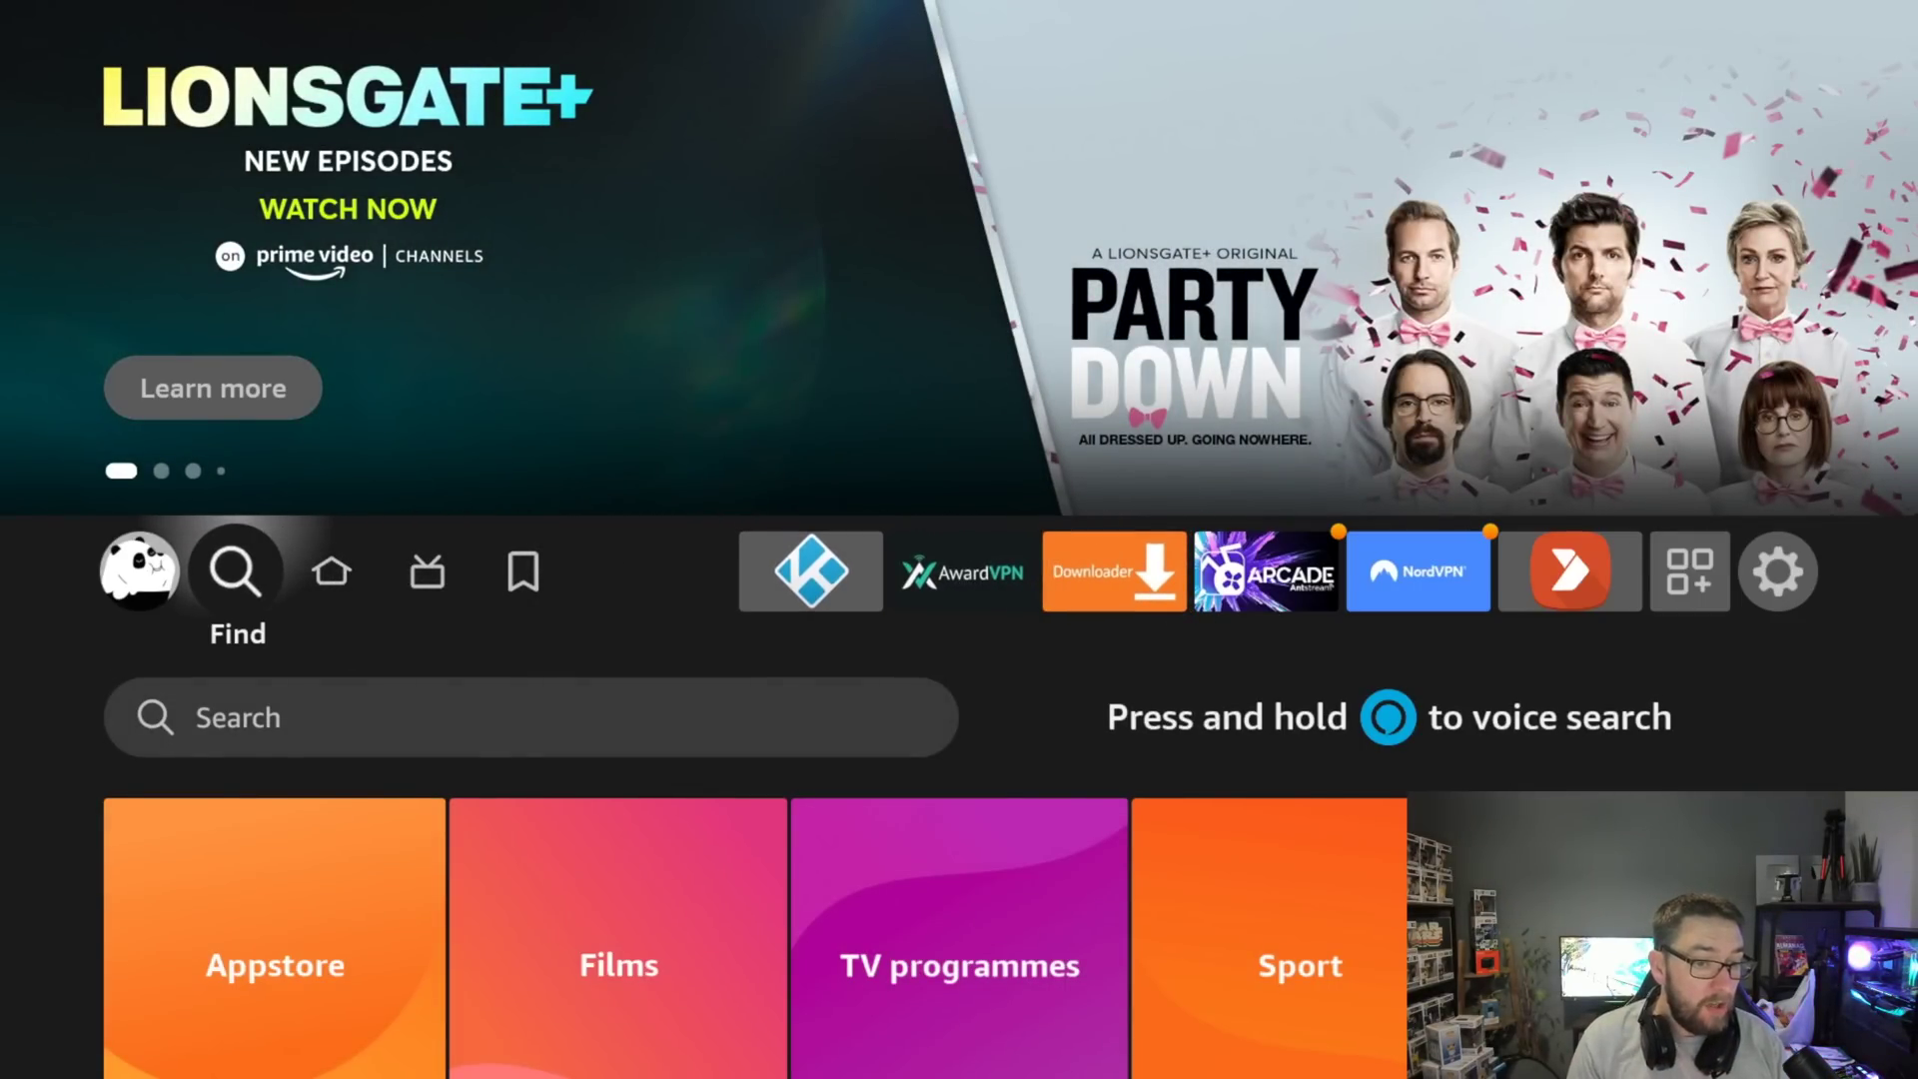
{"action": "key", "text": "Down"}
{"action": "key", "text": "Return"}
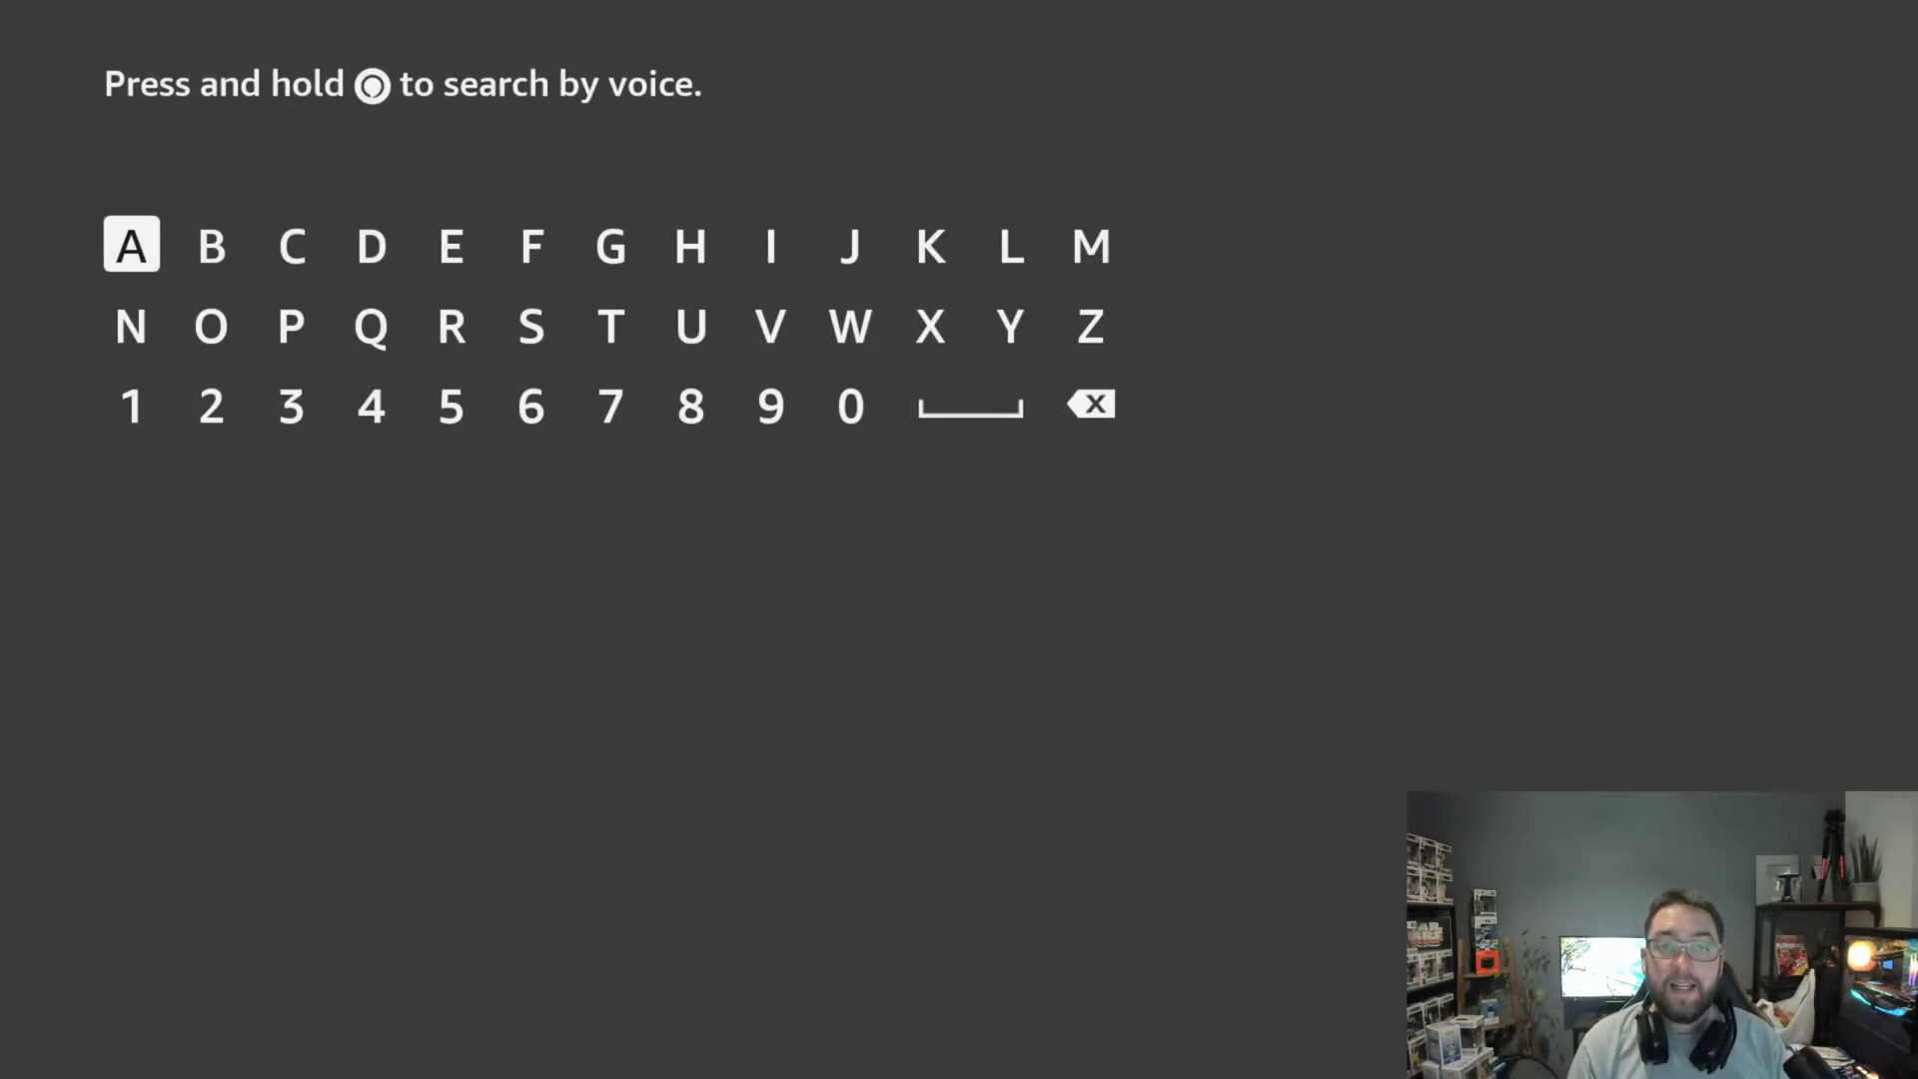
Enter "Do" as the search text.
{"action": "key", "text": "Right"}
{"action": "key", "text": "Right"}
{"action": "key", "text": "Right"}
{"action": "key", "text": "Return"}
{"action": "key", "text": "Down"}
{"action": "key", "text": "Left"}
{"action": "key", "text": "Left"}
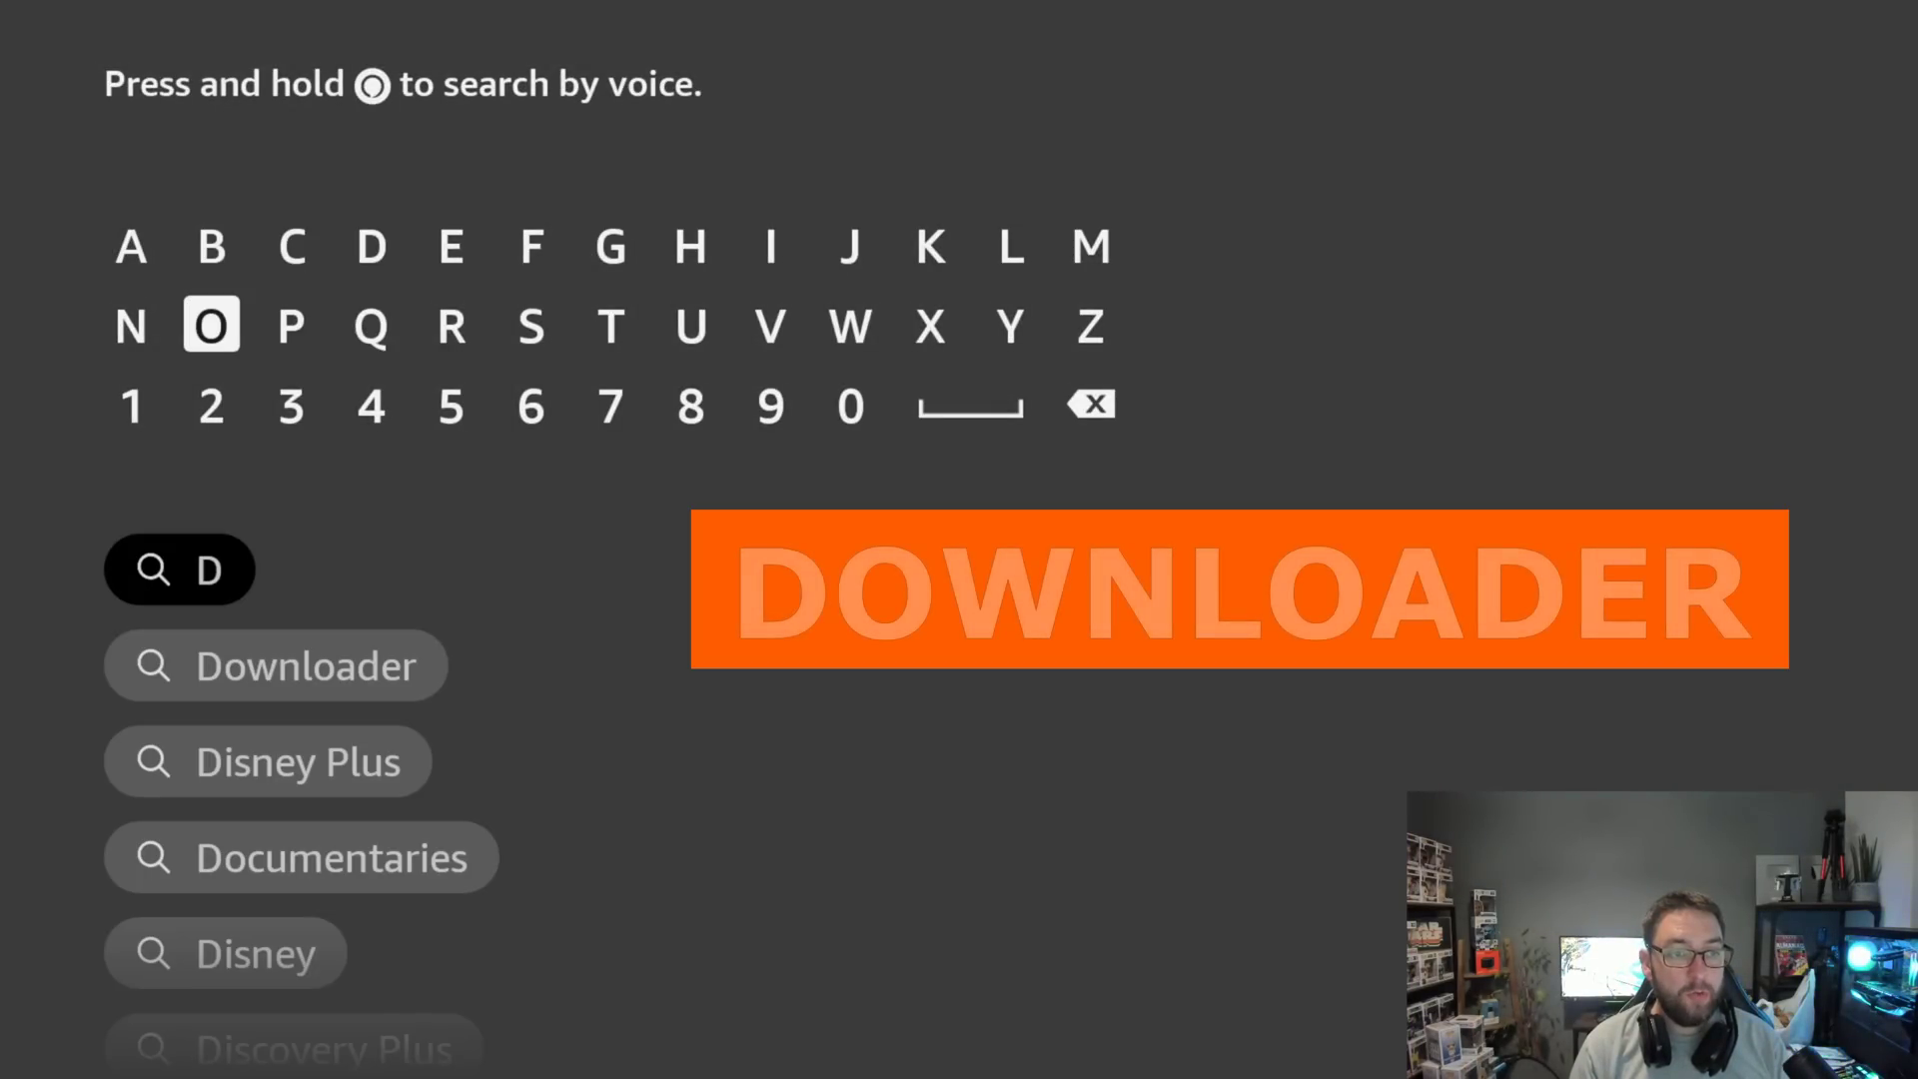
{"action": "key", "text": "Return"}
View the results for the Downloader search suggestion, and return to the home screen.
{"action": "key", "text": "Right"}
{"action": "key", "text": "Right"}
{"action": "key", "text": "Right"}
{"action": "key", "text": "Right"}
{"action": "key", "text": "Right"}
{"action": "key", "text": "Right"}
{"action": "key", "text": "Right"}
{"action": "key", "text": "Right"}
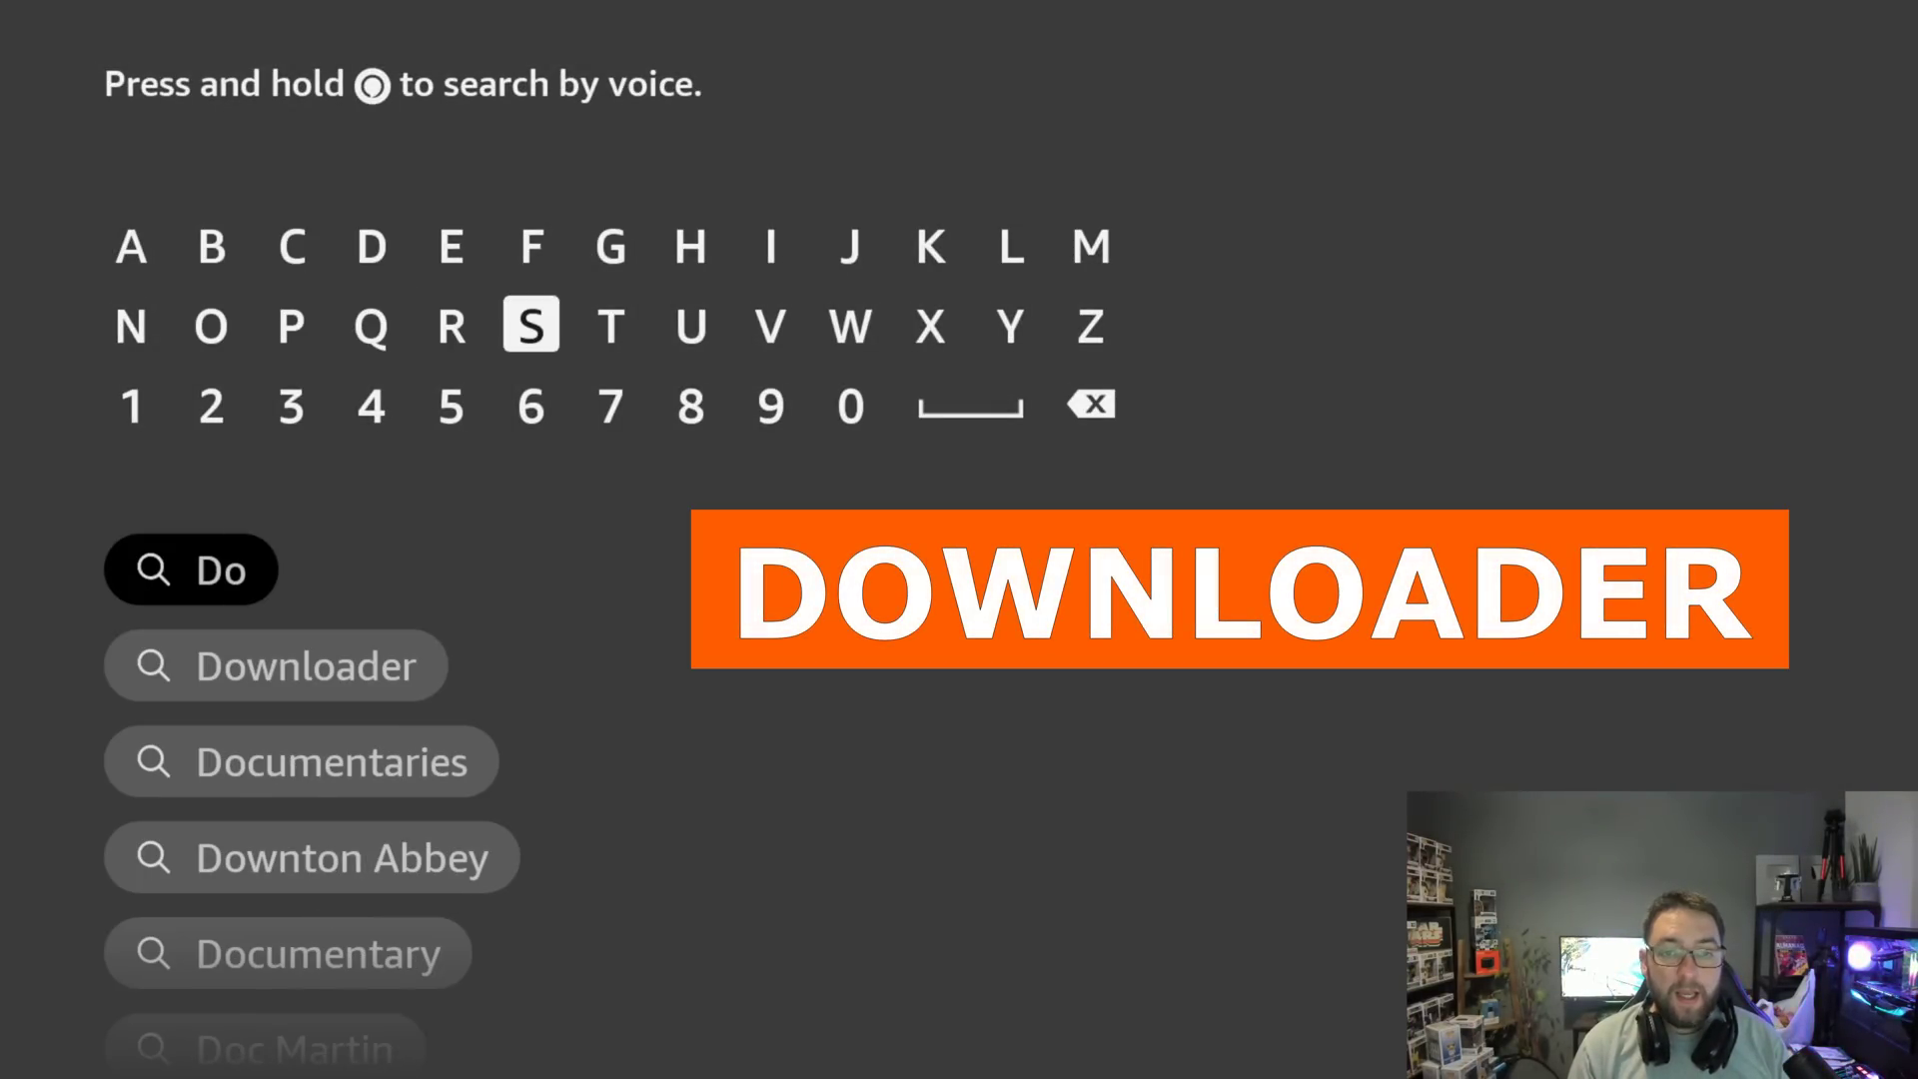
{"action": "key", "text": "Return"}
{"action": "key", "text": "Left"}
{"action": "key", "text": "Down"}
{"action": "key", "text": "Left"}
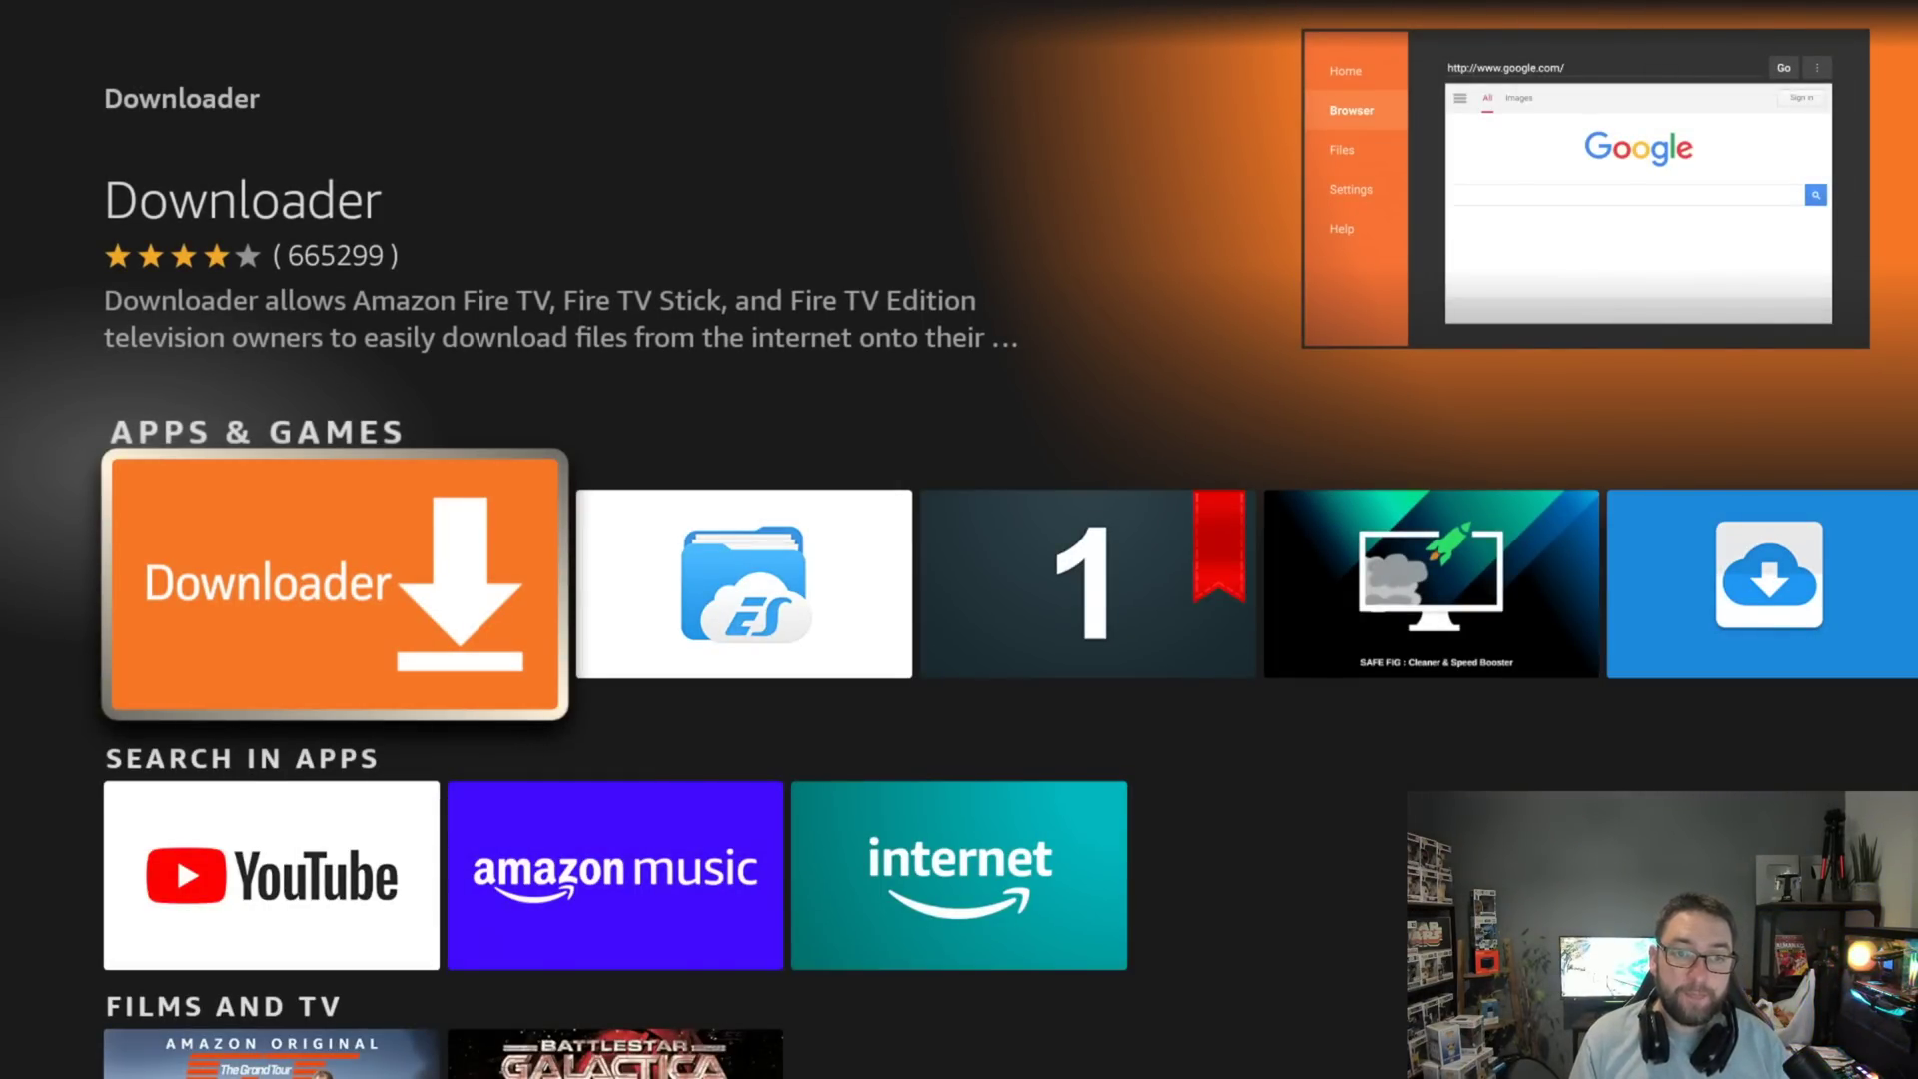
{"action": "key", "text": "Home"}
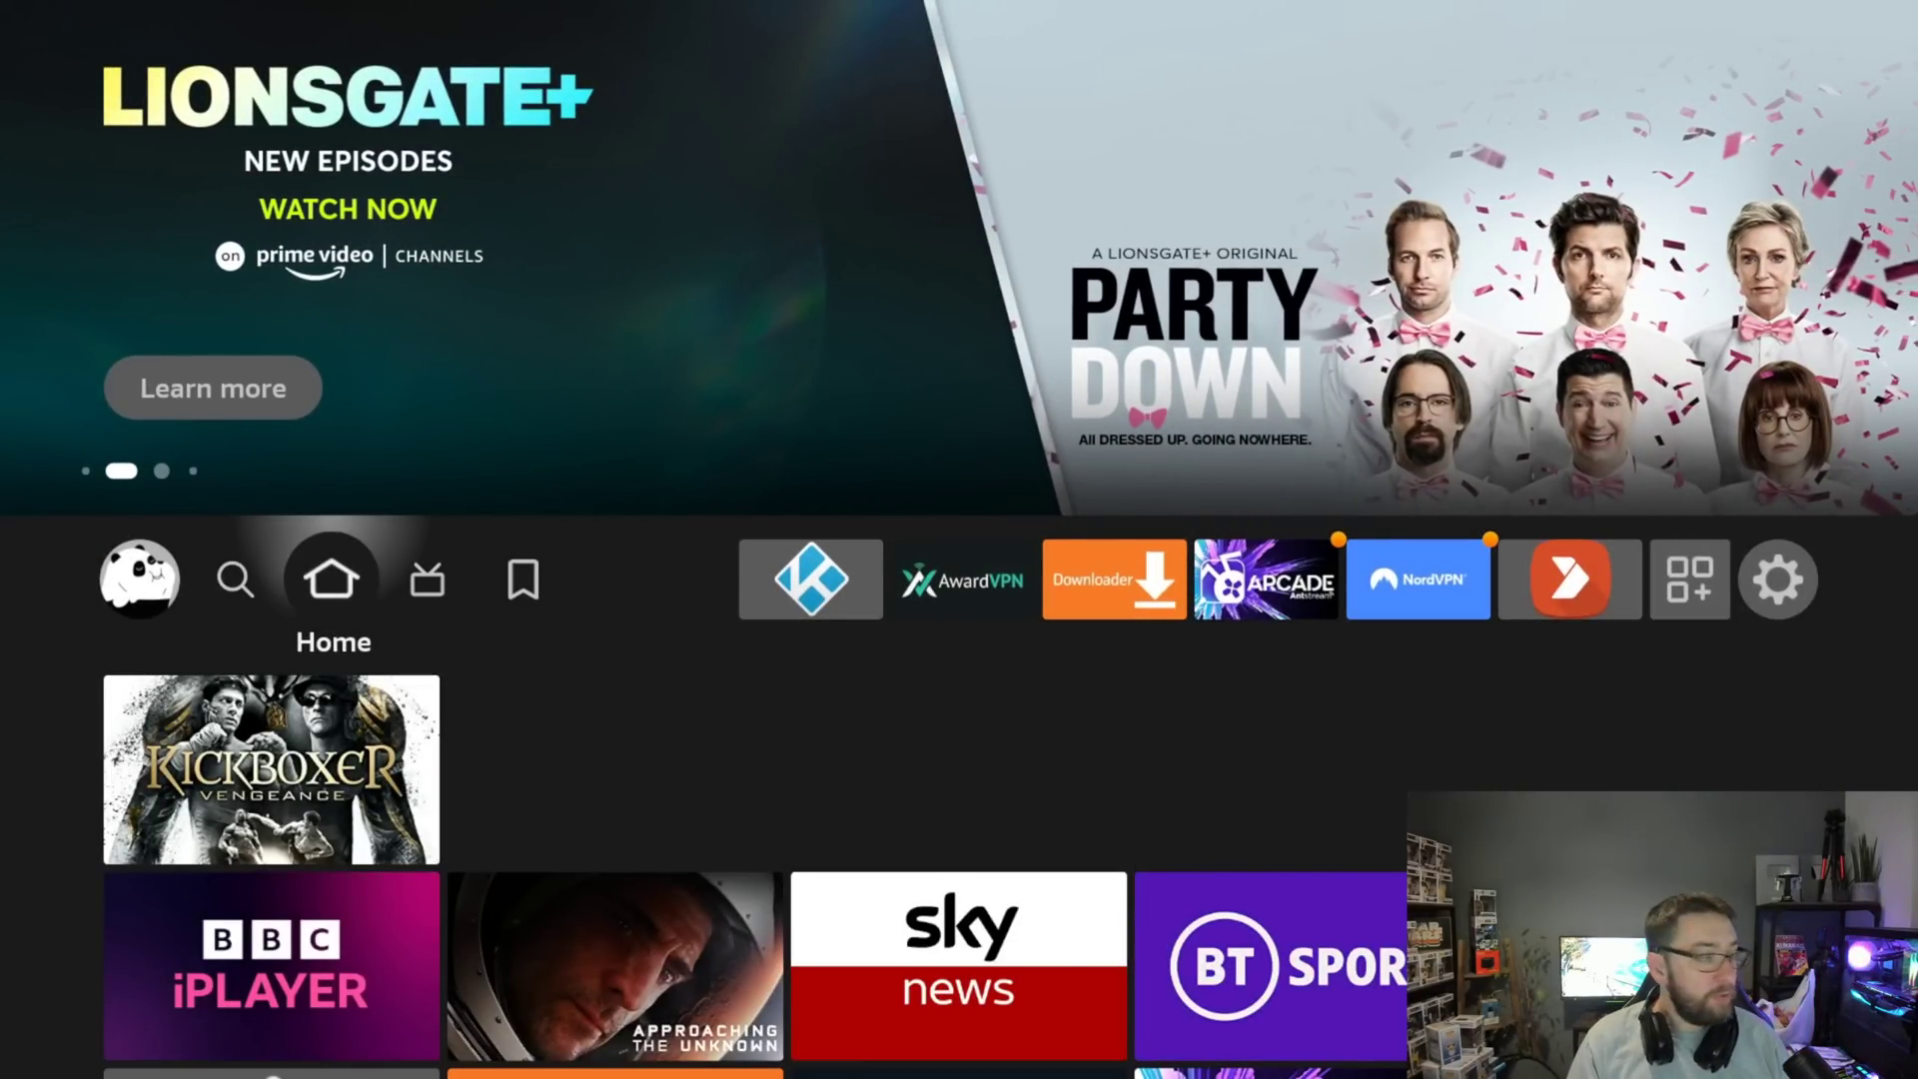
Open the My Fire TV section of the device settings.
{"action": "key", "text": "Right"}
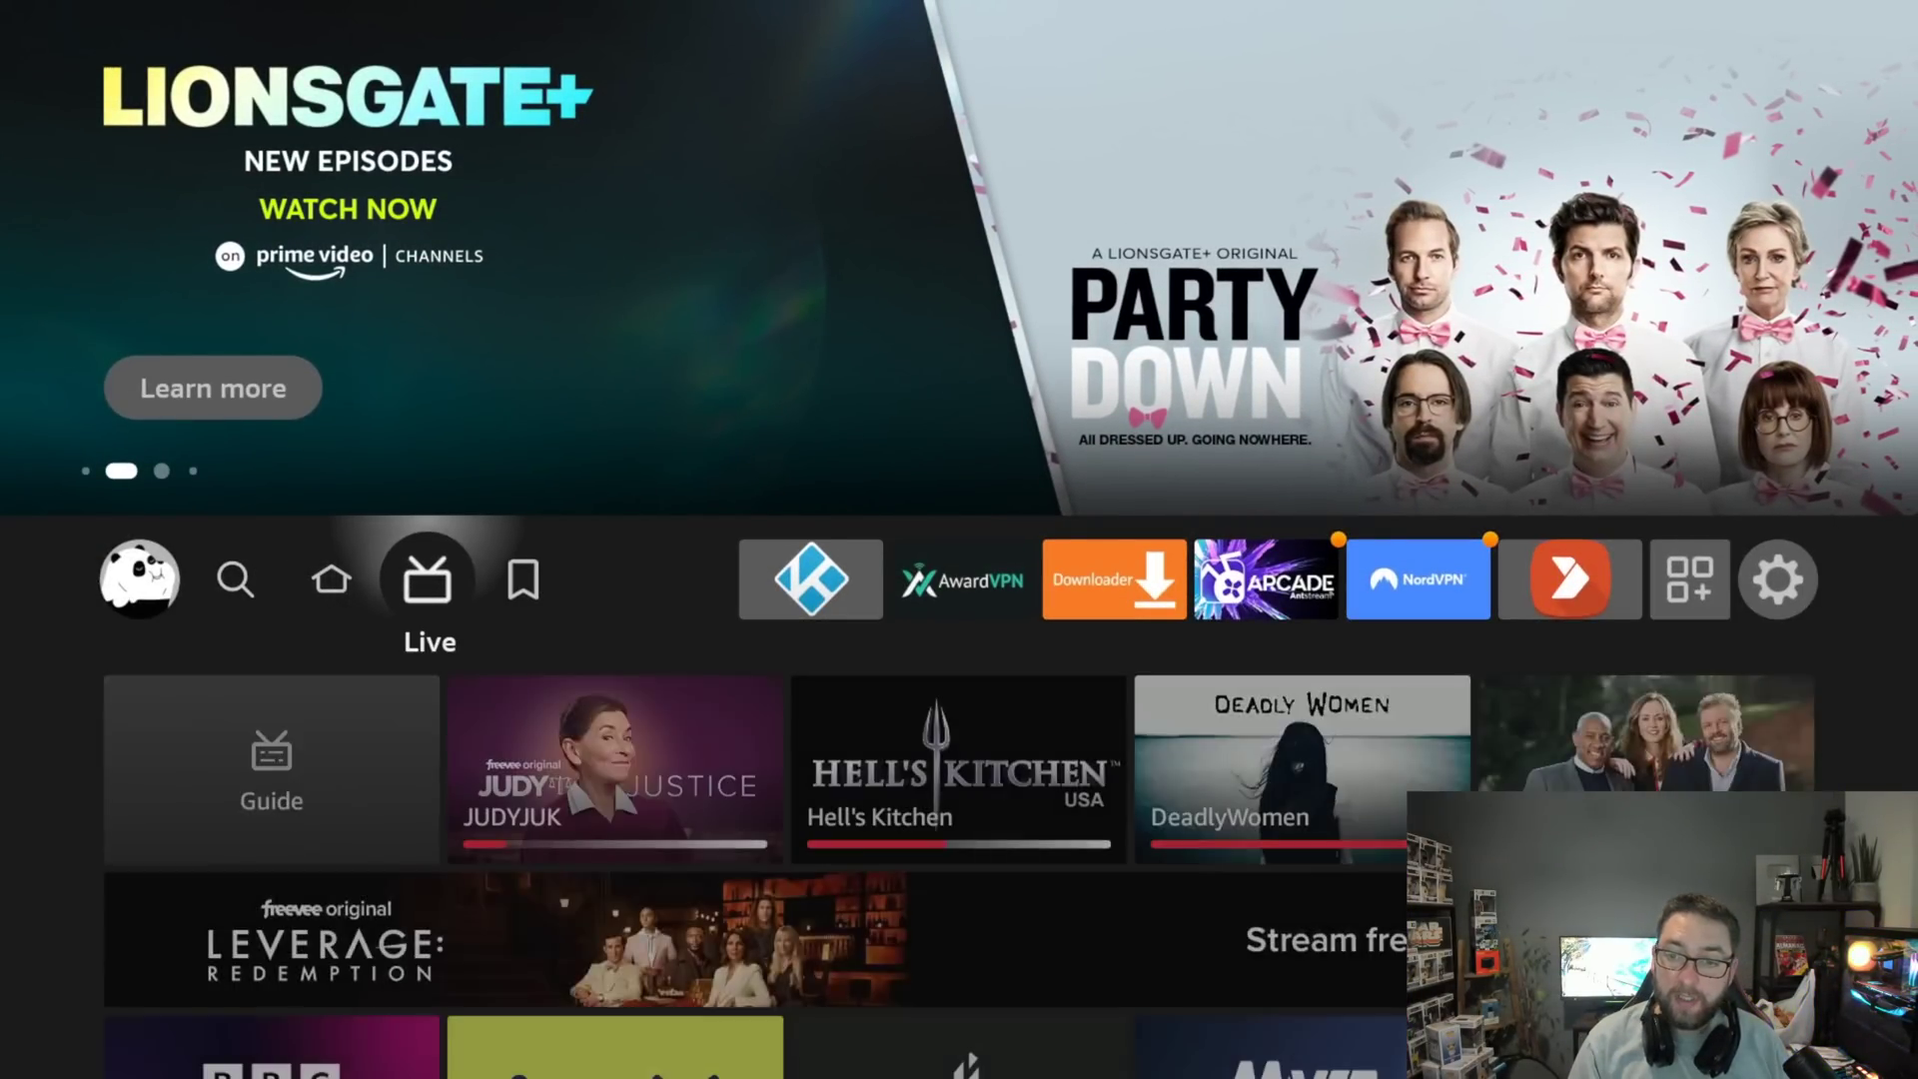
{"action": "key", "text": "Right"}
{"action": "key", "text": "Right"}
{"action": "key", "text": "Right"}
{"action": "key", "text": "Right"}
{"action": "key", "text": "Right"}
{"action": "key", "text": "Right"}
{"action": "key", "text": "Right"}
{"action": "key", "text": "Right"}
{"action": "key", "text": "Right"}
{"action": "key", "text": "Down"}
{"action": "key", "text": "Down"}
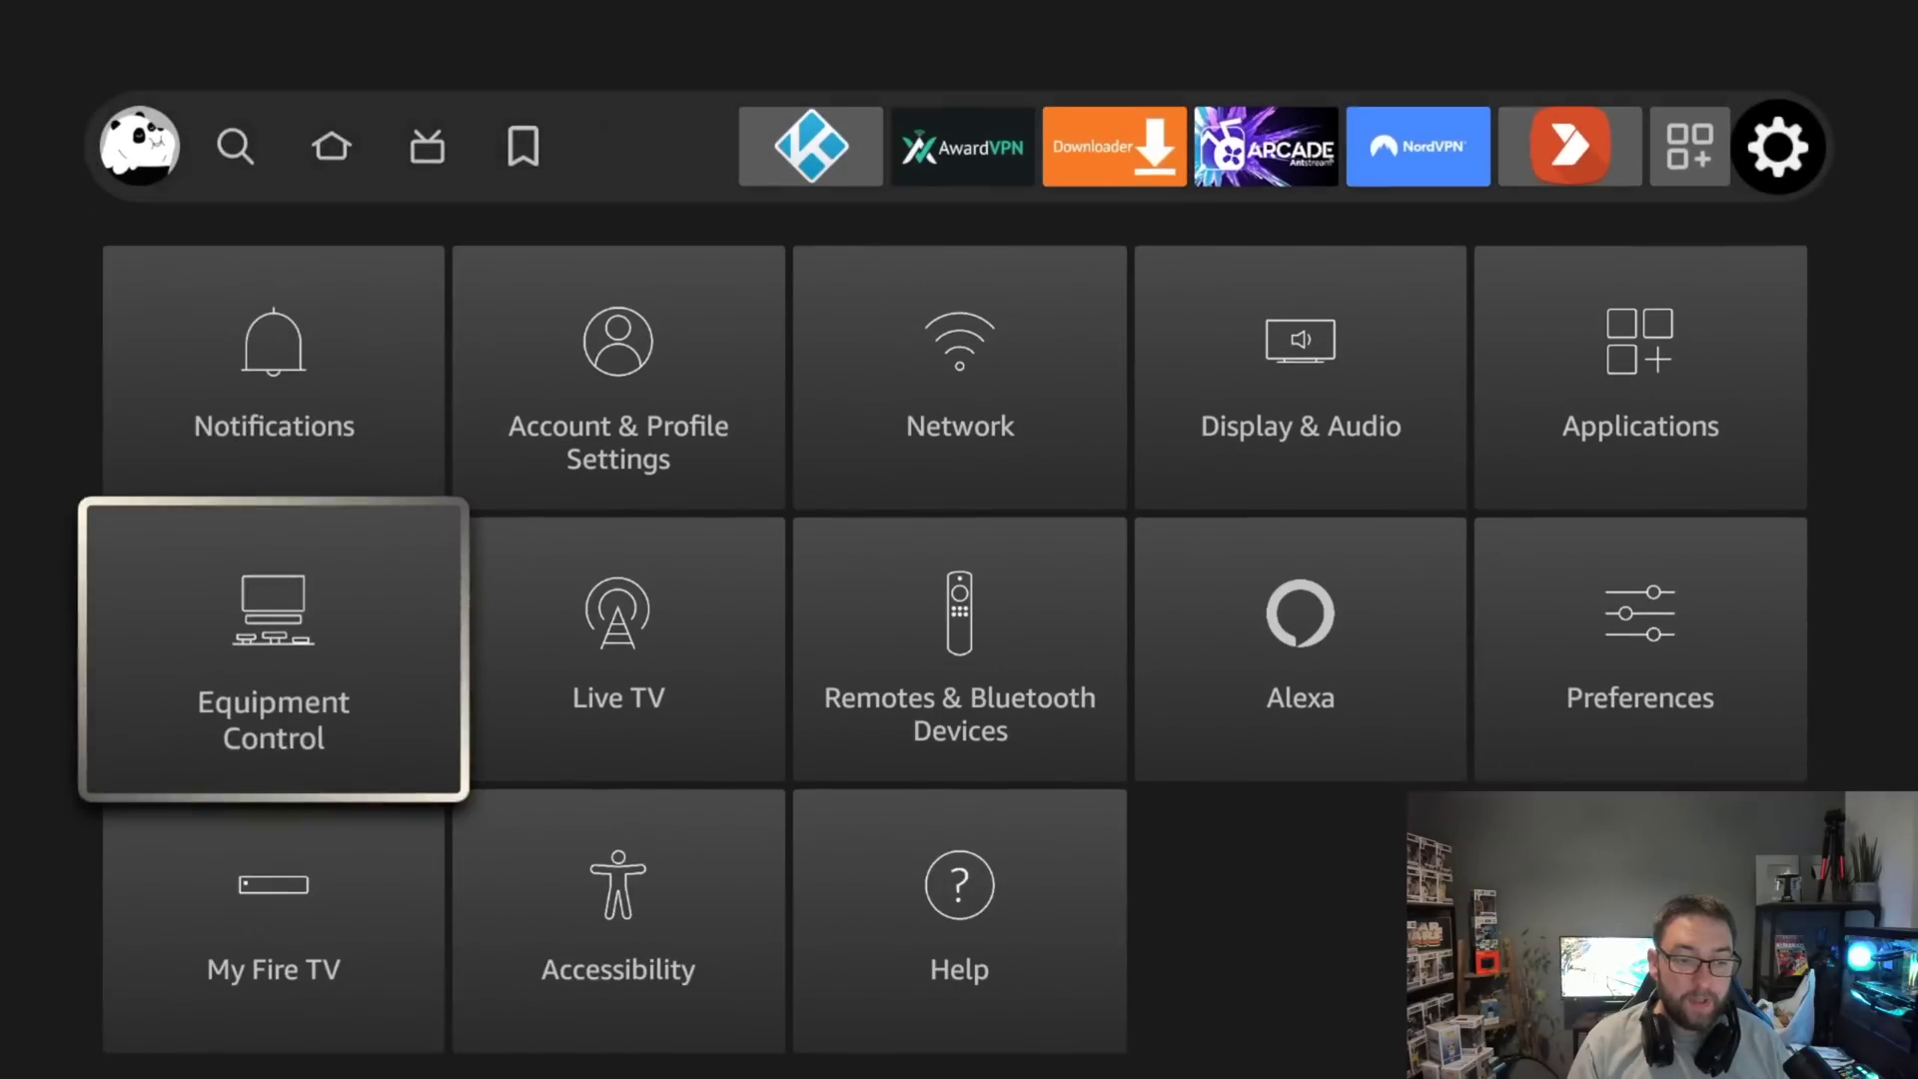
{"action": "key", "text": "Down"}
{"action": "key", "text": "Return"}
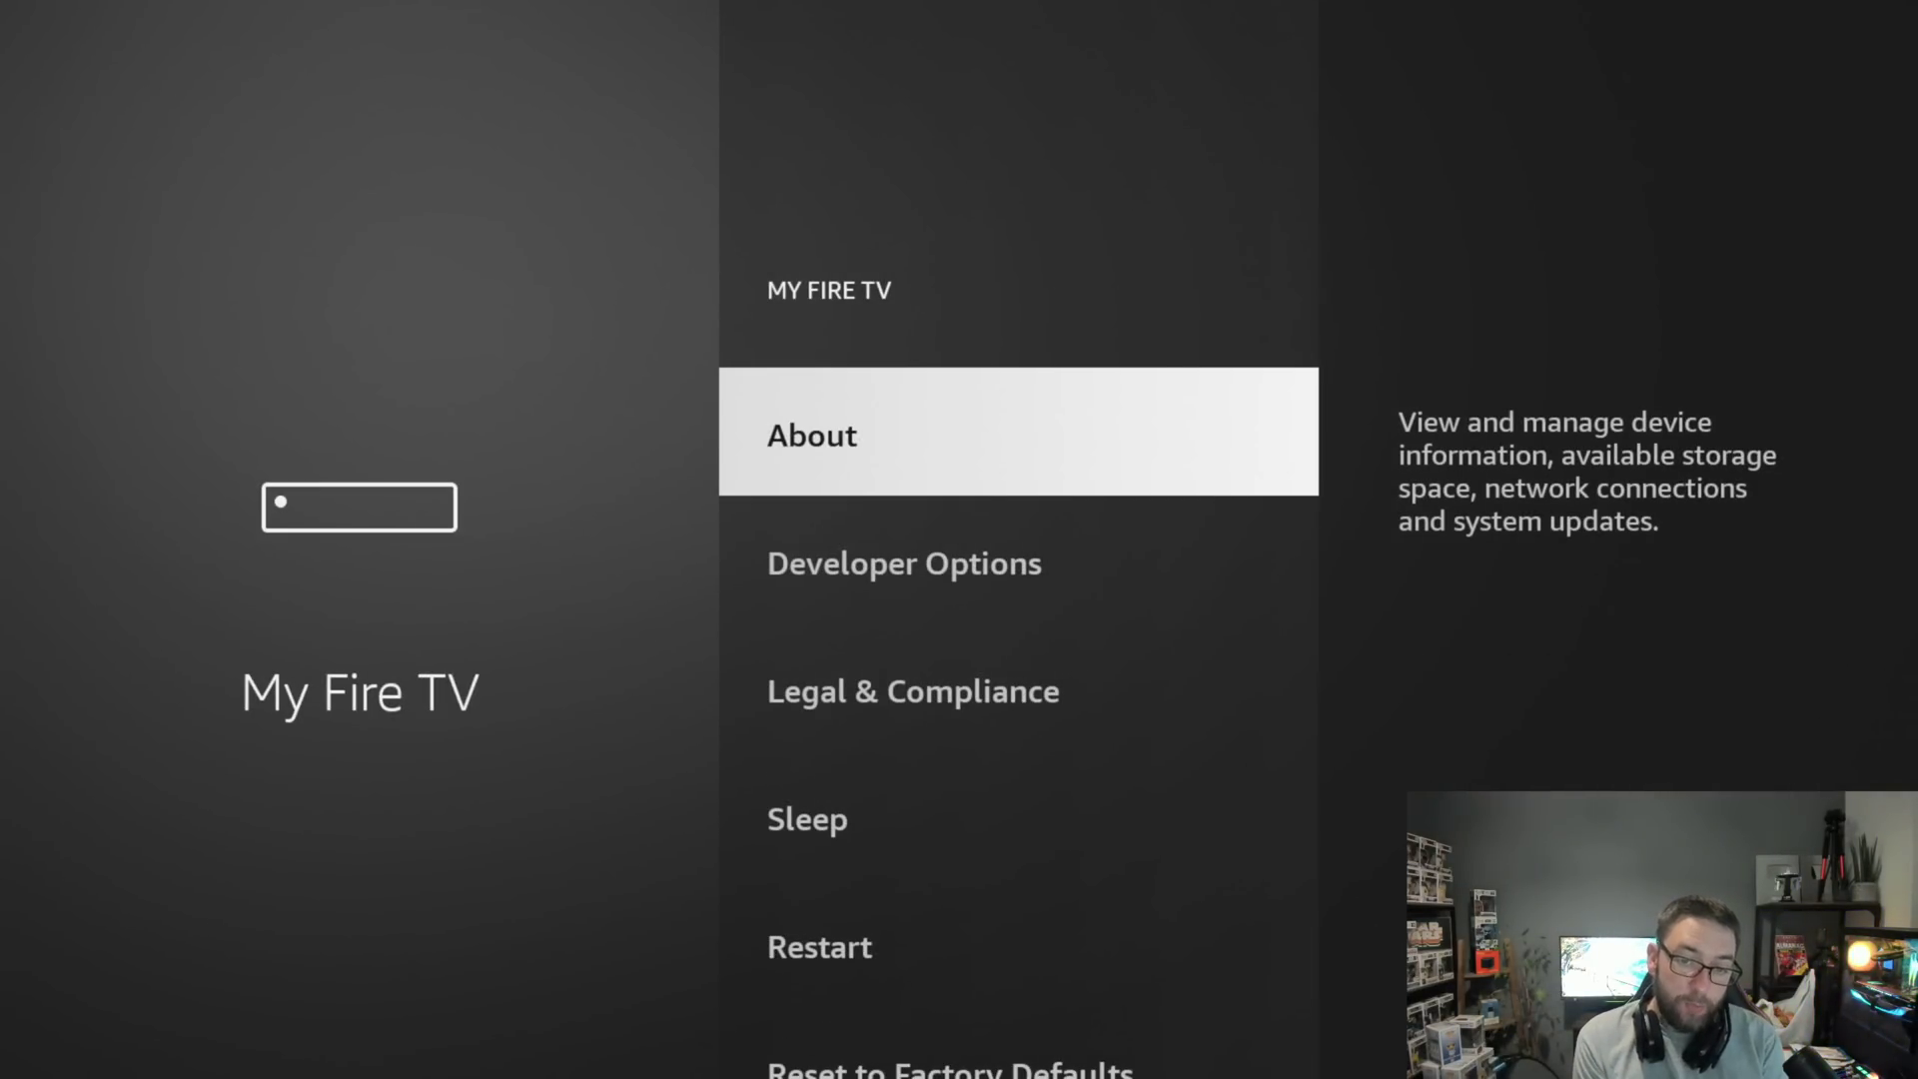
Check ADB Debugging and the Install unknown apps list in Developer Options, and return to the home screen.
{"action": "key", "text": "Down"}
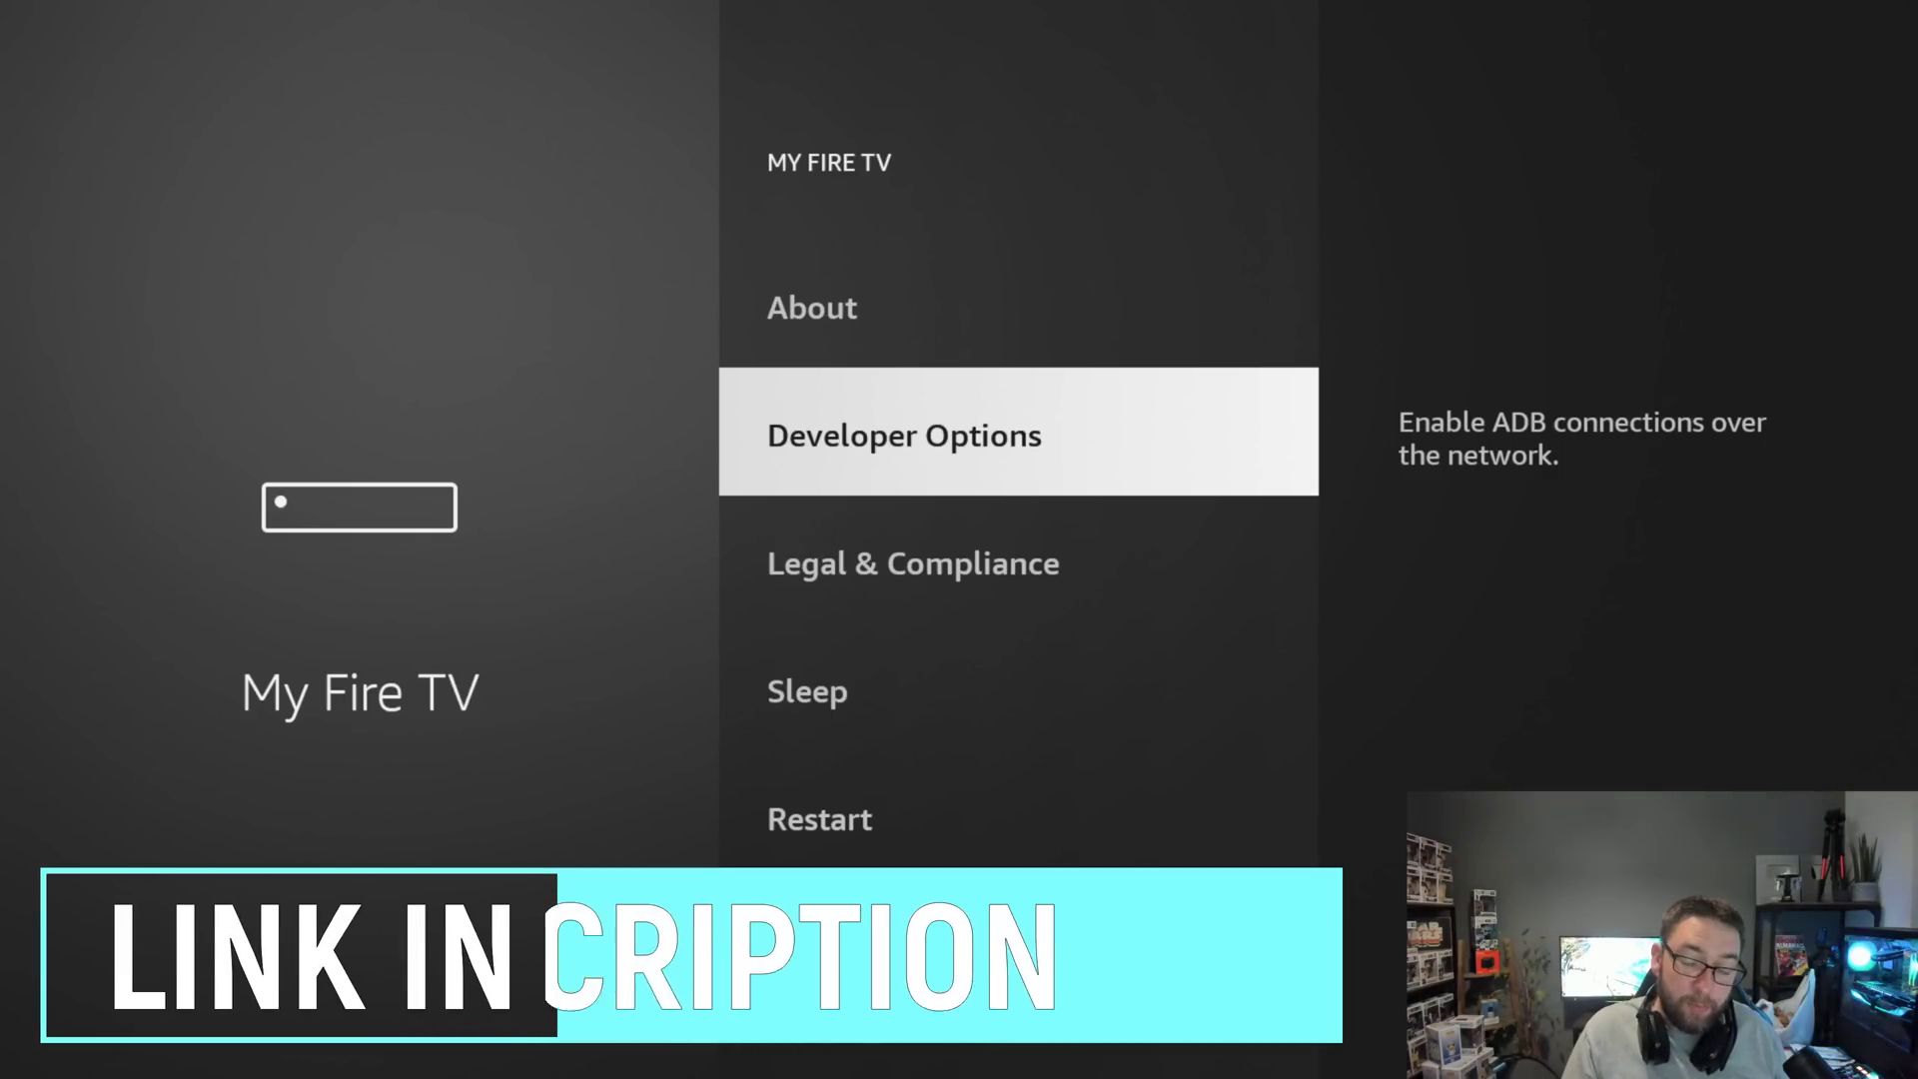
{"action": "key", "text": "Return"}
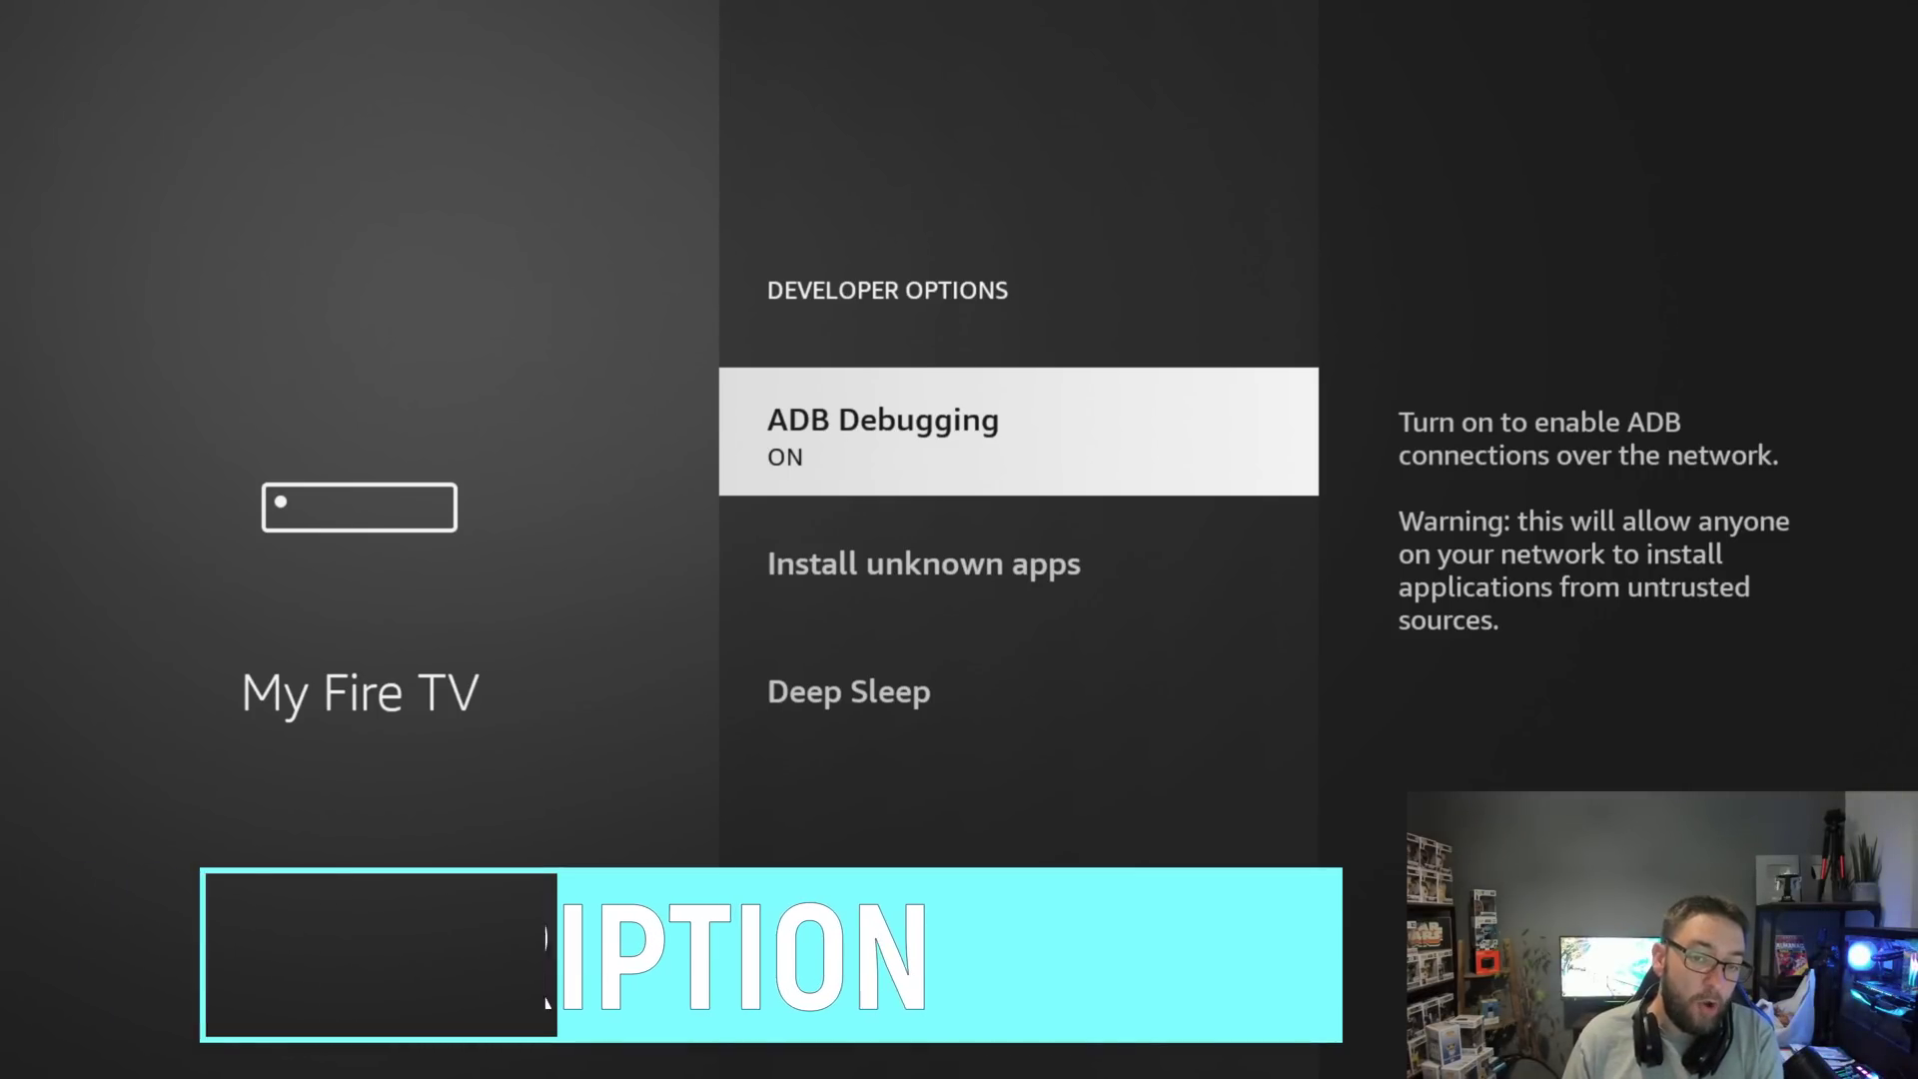
{"action": "key", "text": "Down"}
{"action": "key", "text": "Return"}
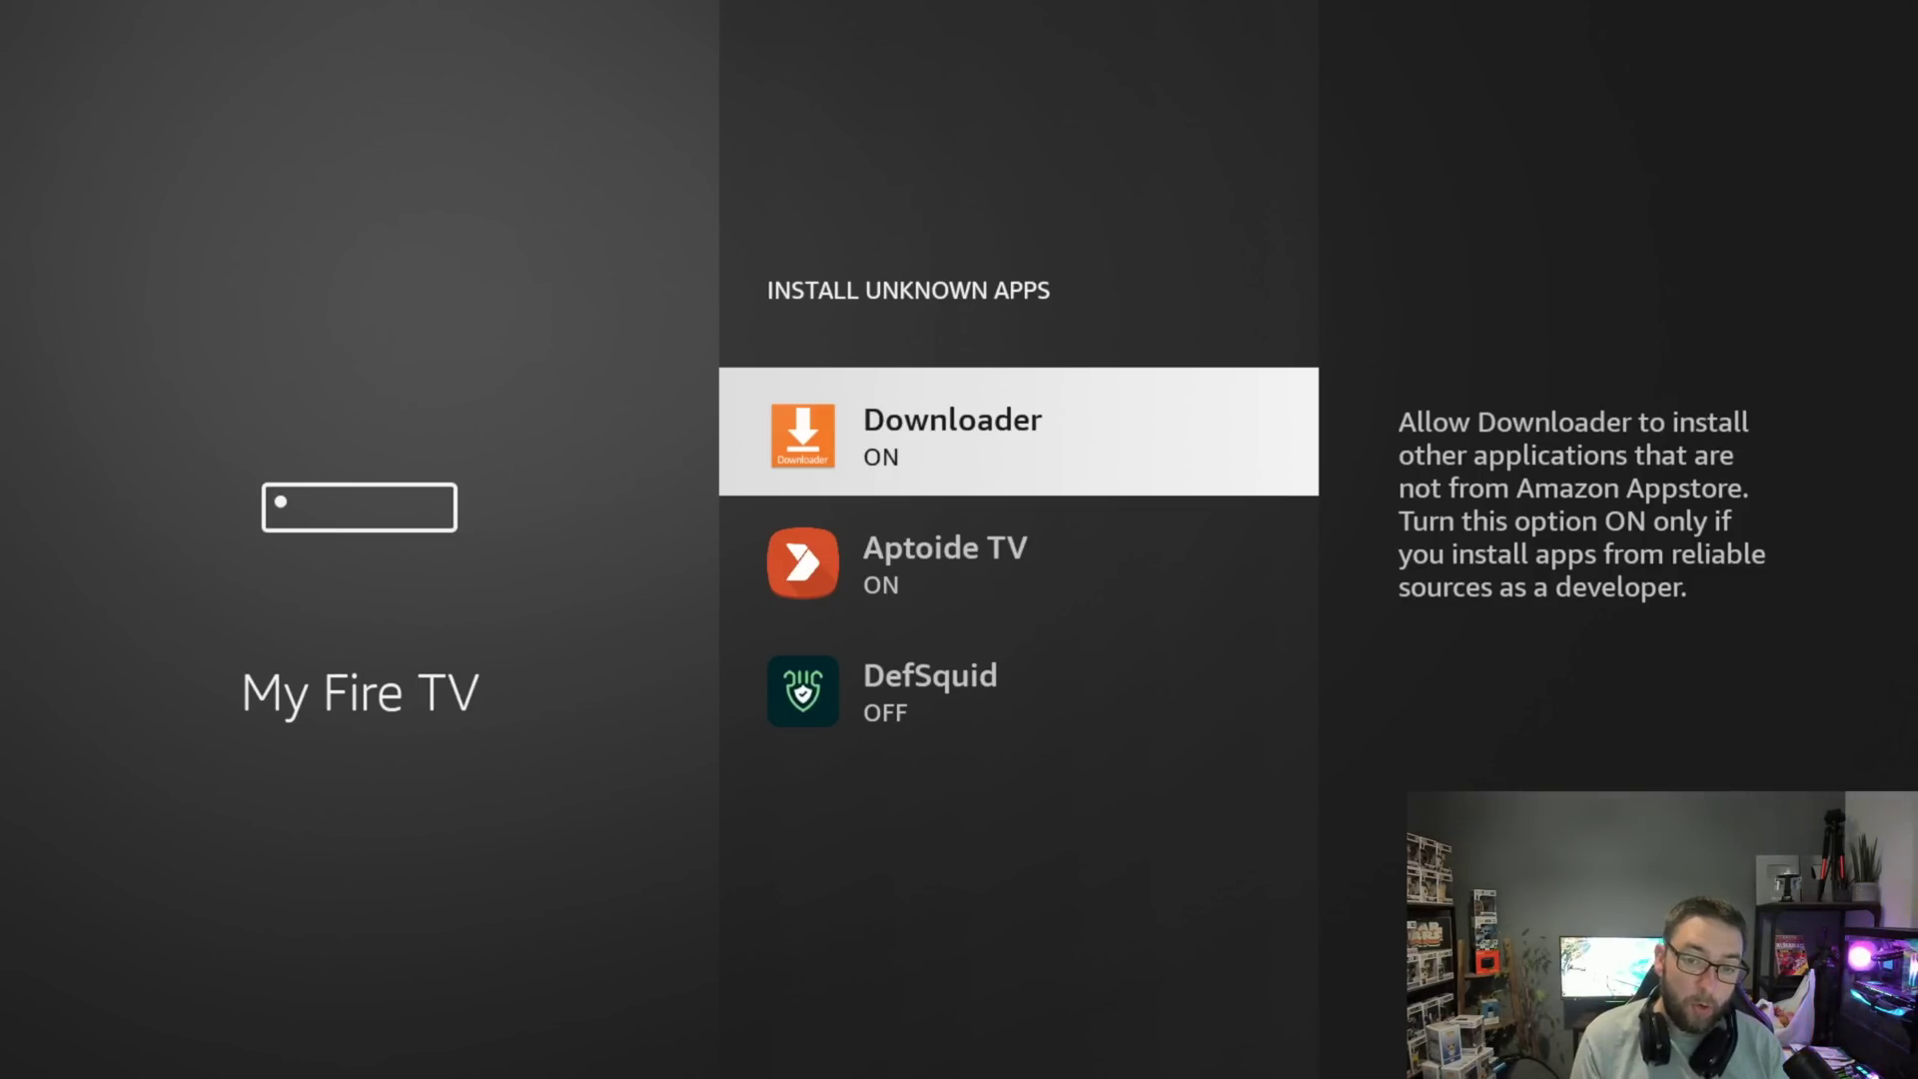
{"action": "key", "text": "Home"}
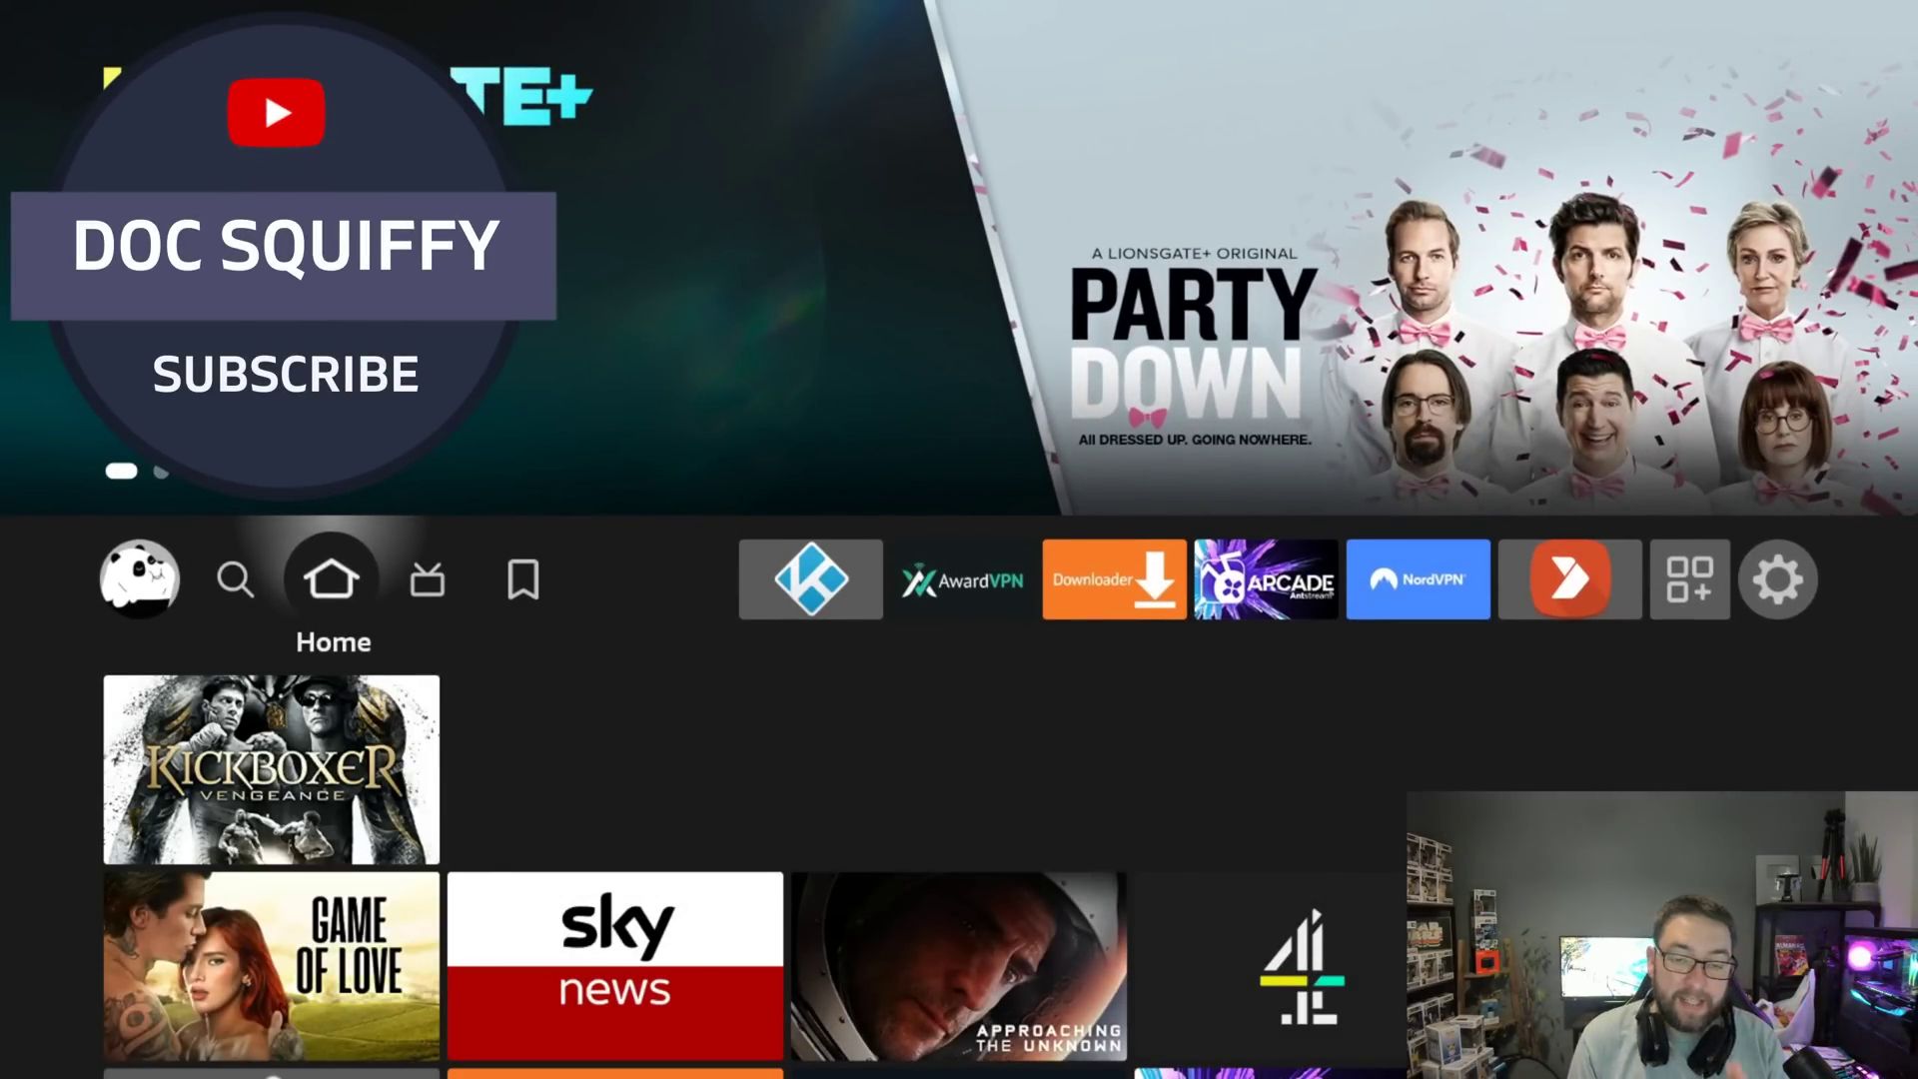
Bring up the search keyboard in the Find section.
{"action": "key", "text": "Right"}
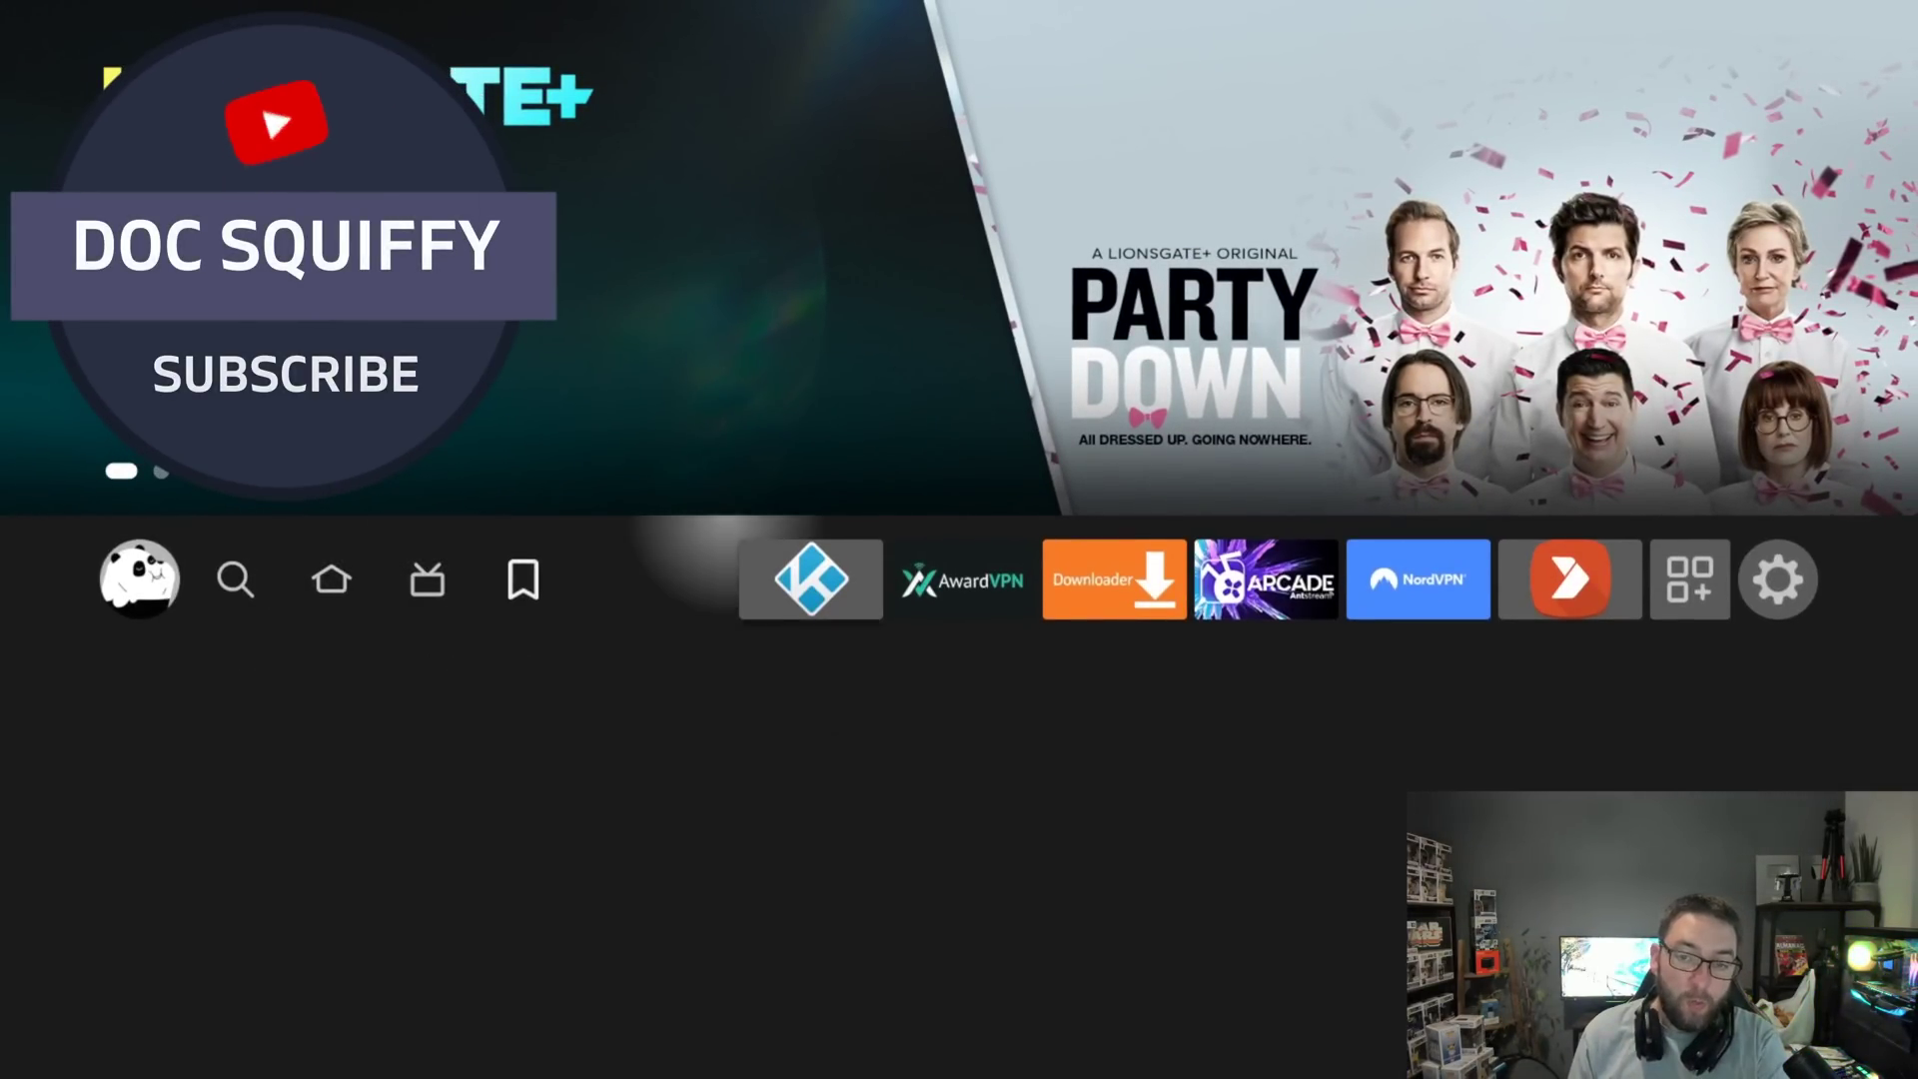
{"action": "key", "text": "Left"}
{"action": "key", "text": "Left"}
{"action": "key", "text": "Left"}
{"action": "key", "text": "Left"}
{"action": "key", "text": "Left"}
{"action": "key", "text": "Left"}
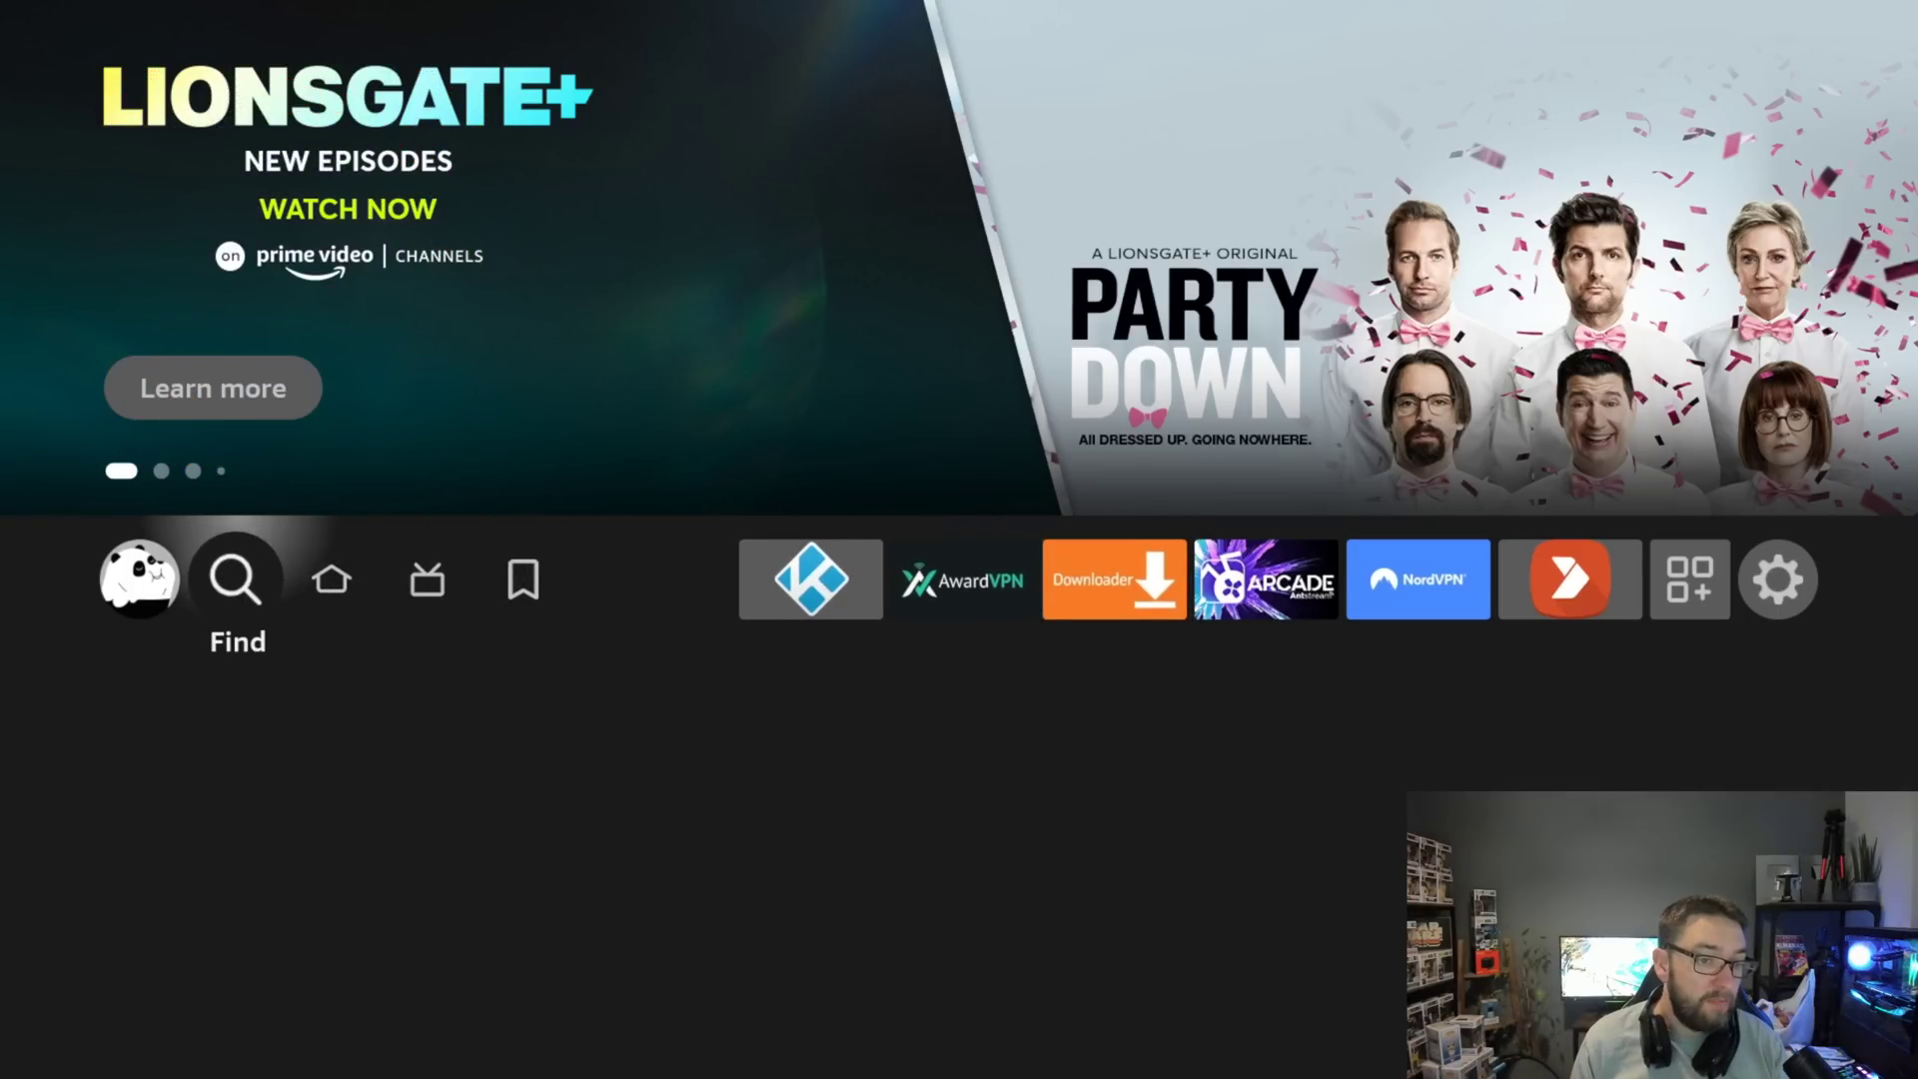
{"action": "key", "text": "Down"}
{"action": "key", "text": "Return"}
Search for "Do" and choose the Downloader suggestion.
{"action": "key", "text": "Right"}
{"action": "key", "text": "Right"}
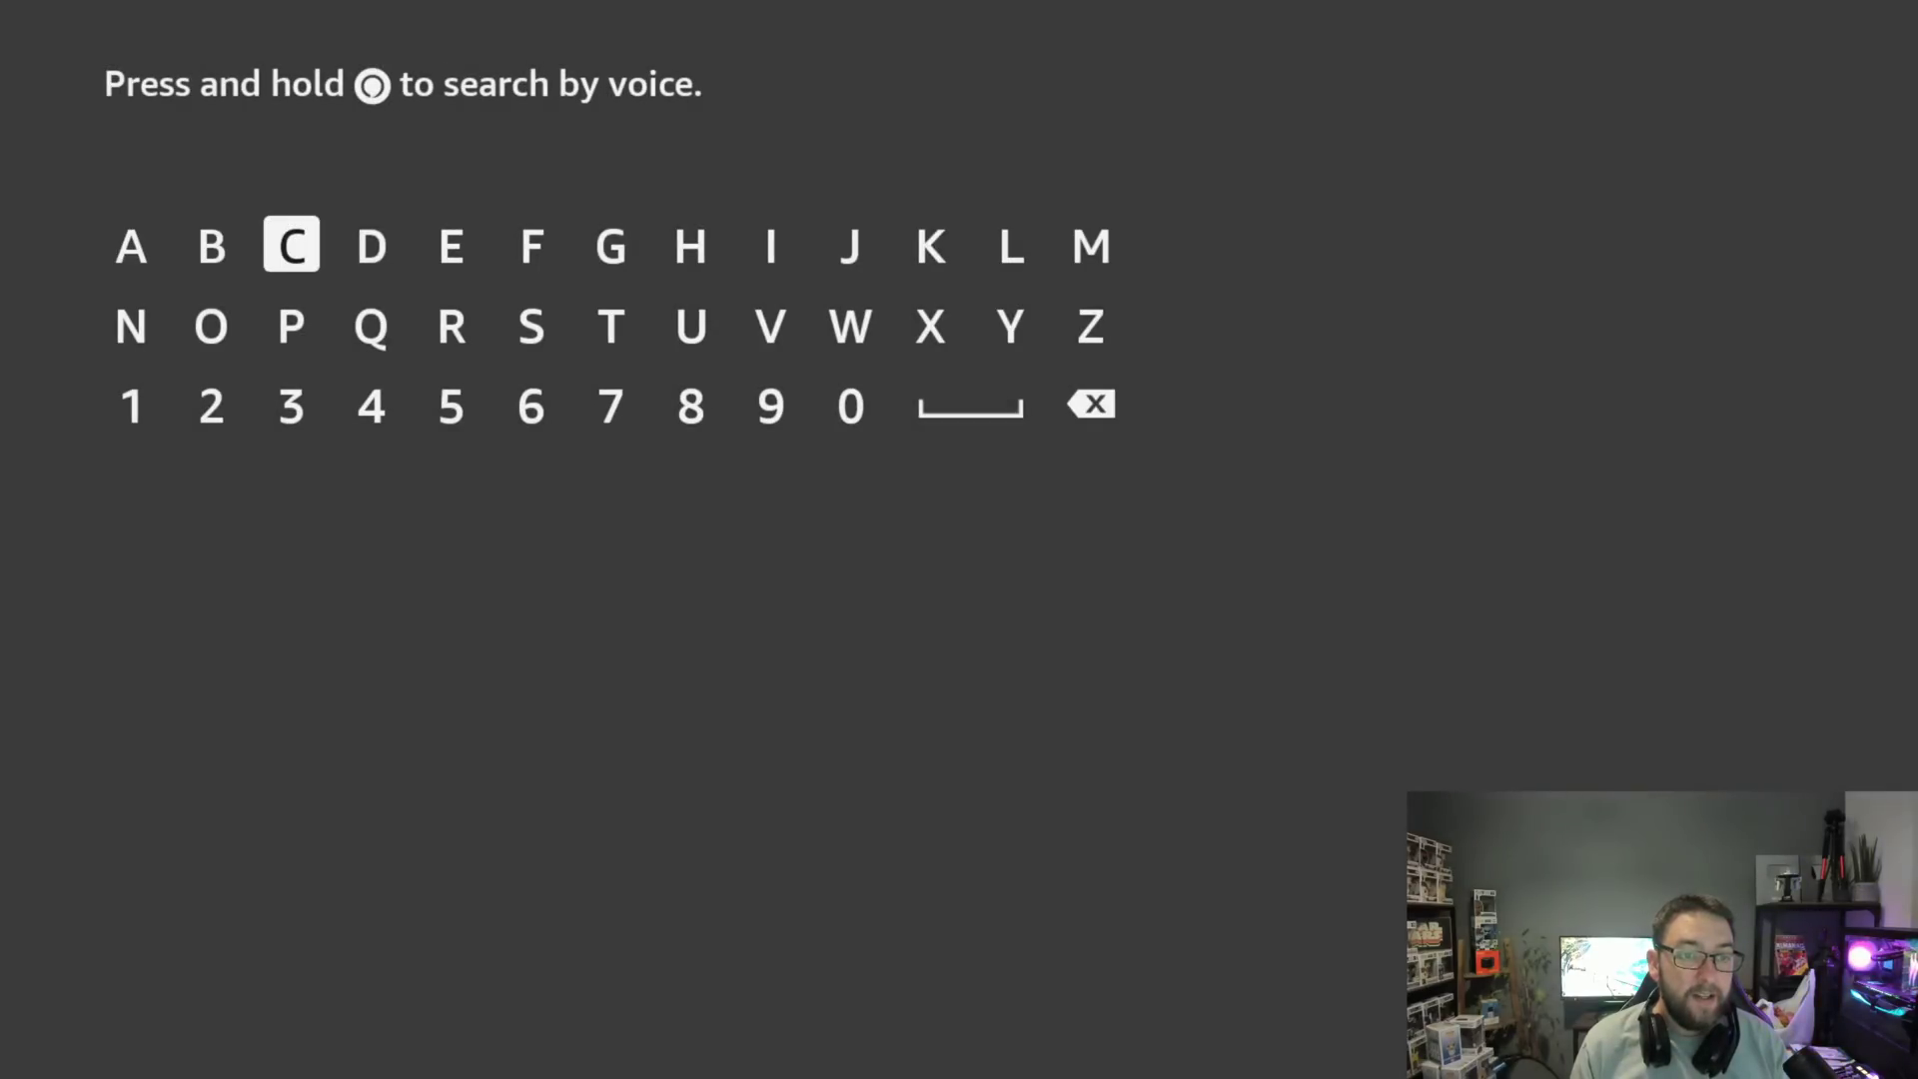
{"action": "key", "text": "Right"}
{"action": "key", "text": "Return"}
{"action": "key", "text": "Down"}
{"action": "key", "text": "Left"}
{"action": "key", "text": "Return"}
{"action": "key", "text": "Right"}
{"action": "key", "text": "Down"}
{"action": "key", "text": "Down"}
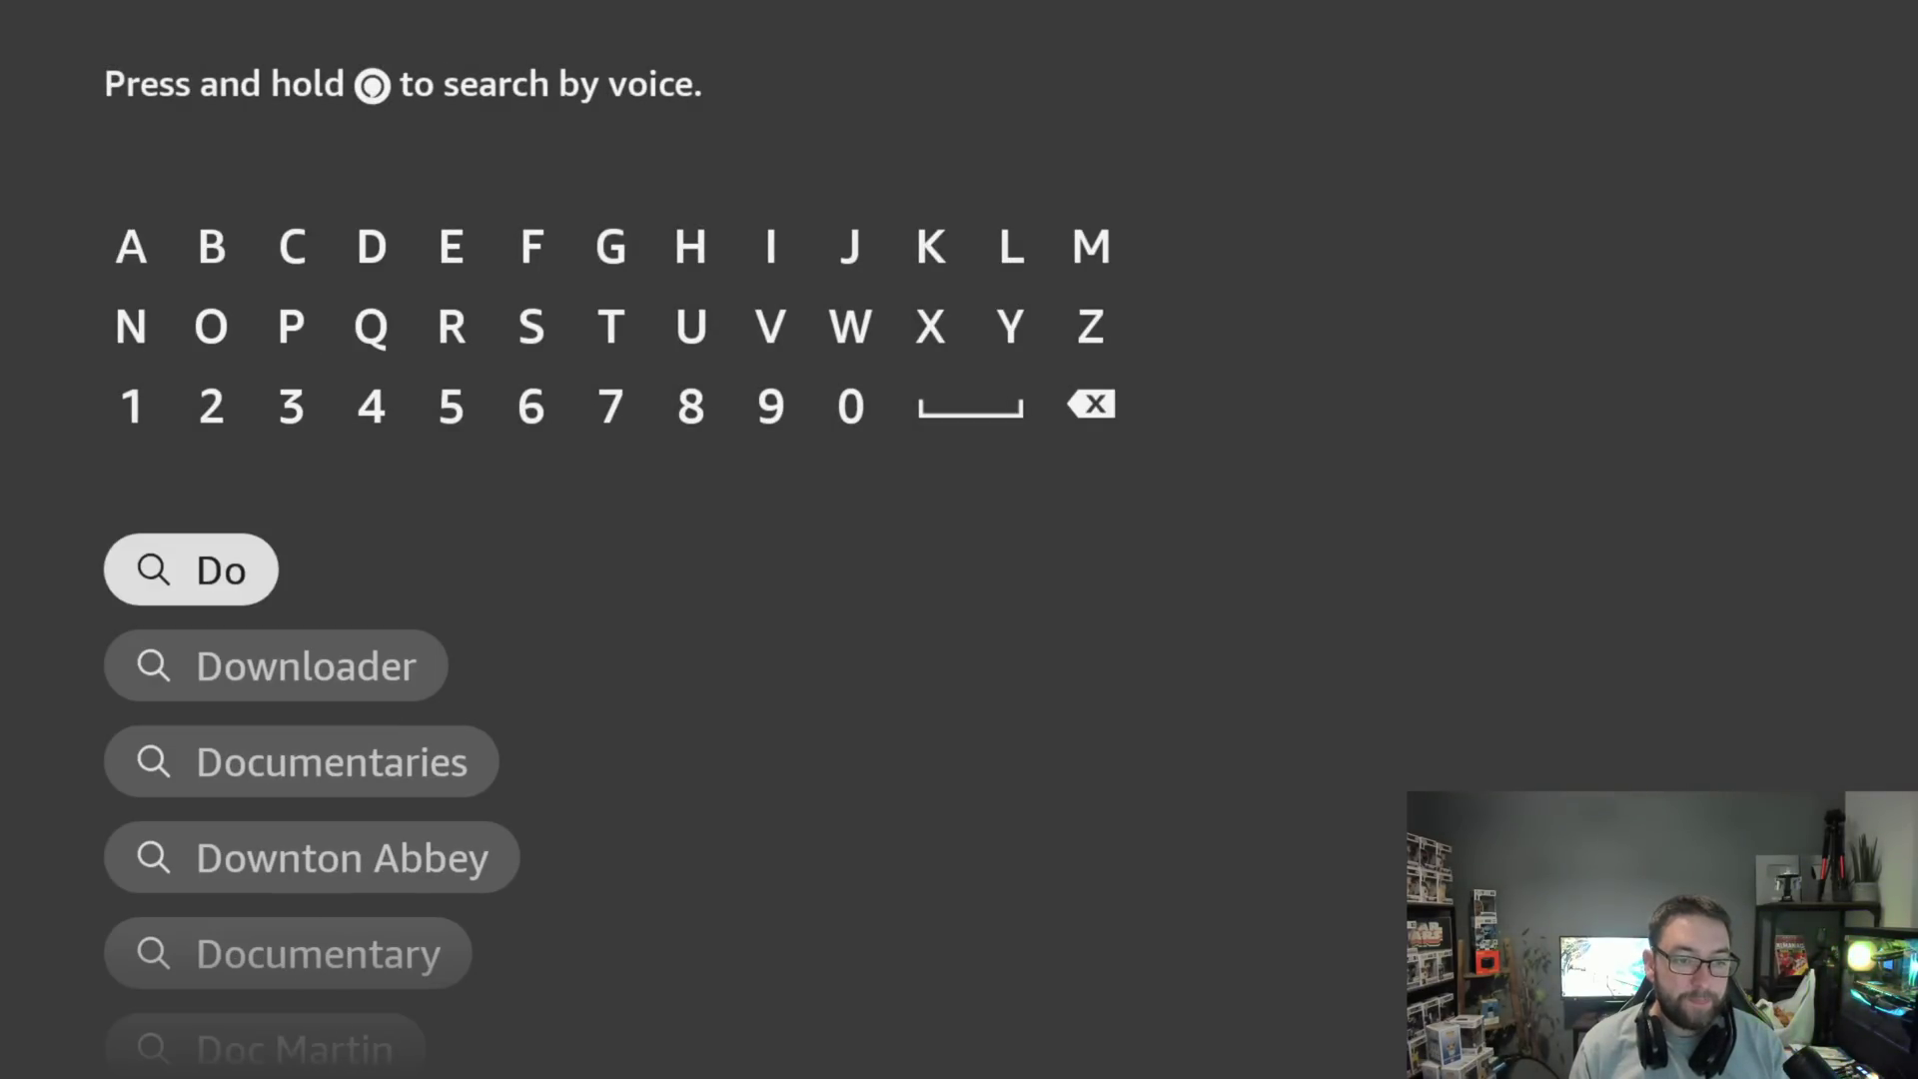
{"action": "key", "text": "Down"}
{"action": "key", "text": "Return"}
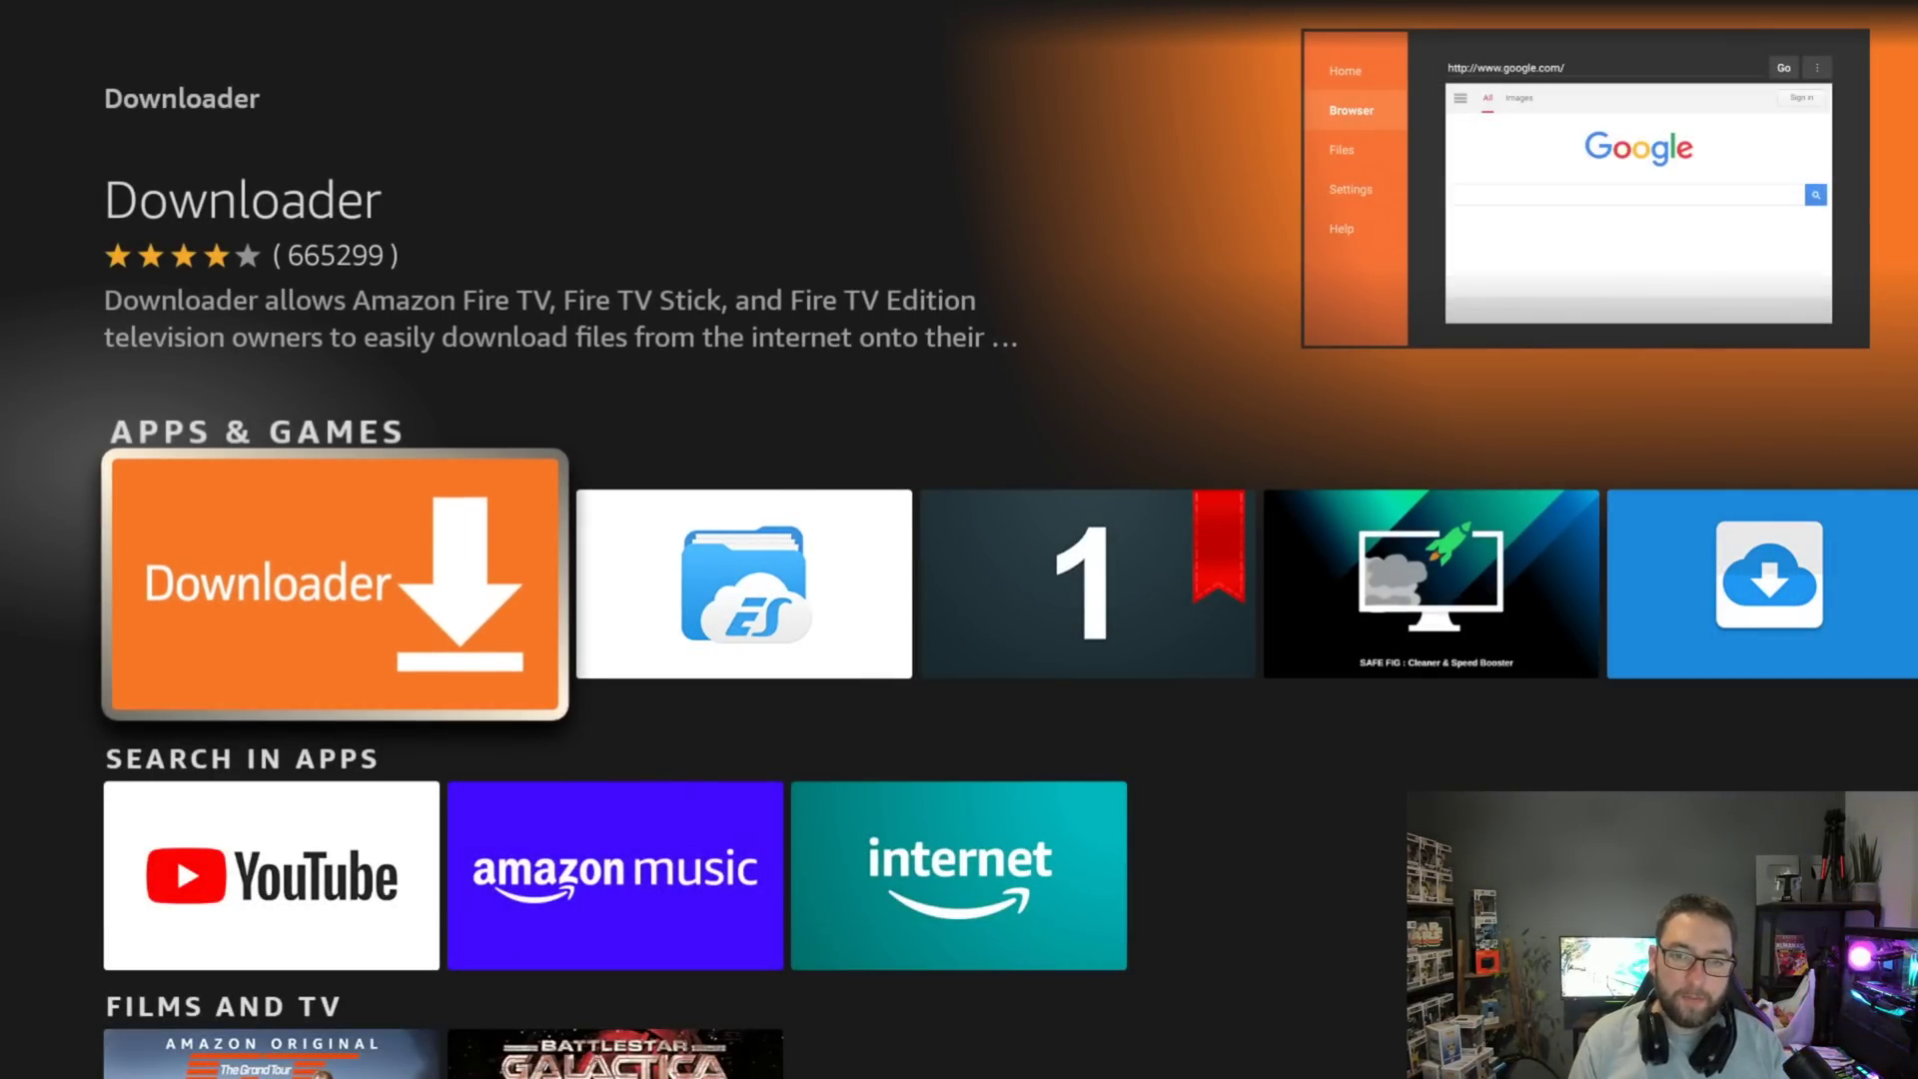
Launch the Downloader app from the search results and switch to its Home page.
{"action": "key", "text": "Return"}
{"action": "key", "text": "Left"}
{"action": "key", "text": "Left"}
{"action": "key", "text": "Left"}
{"action": "key", "text": "Left"}
{"action": "key", "text": "Left"}
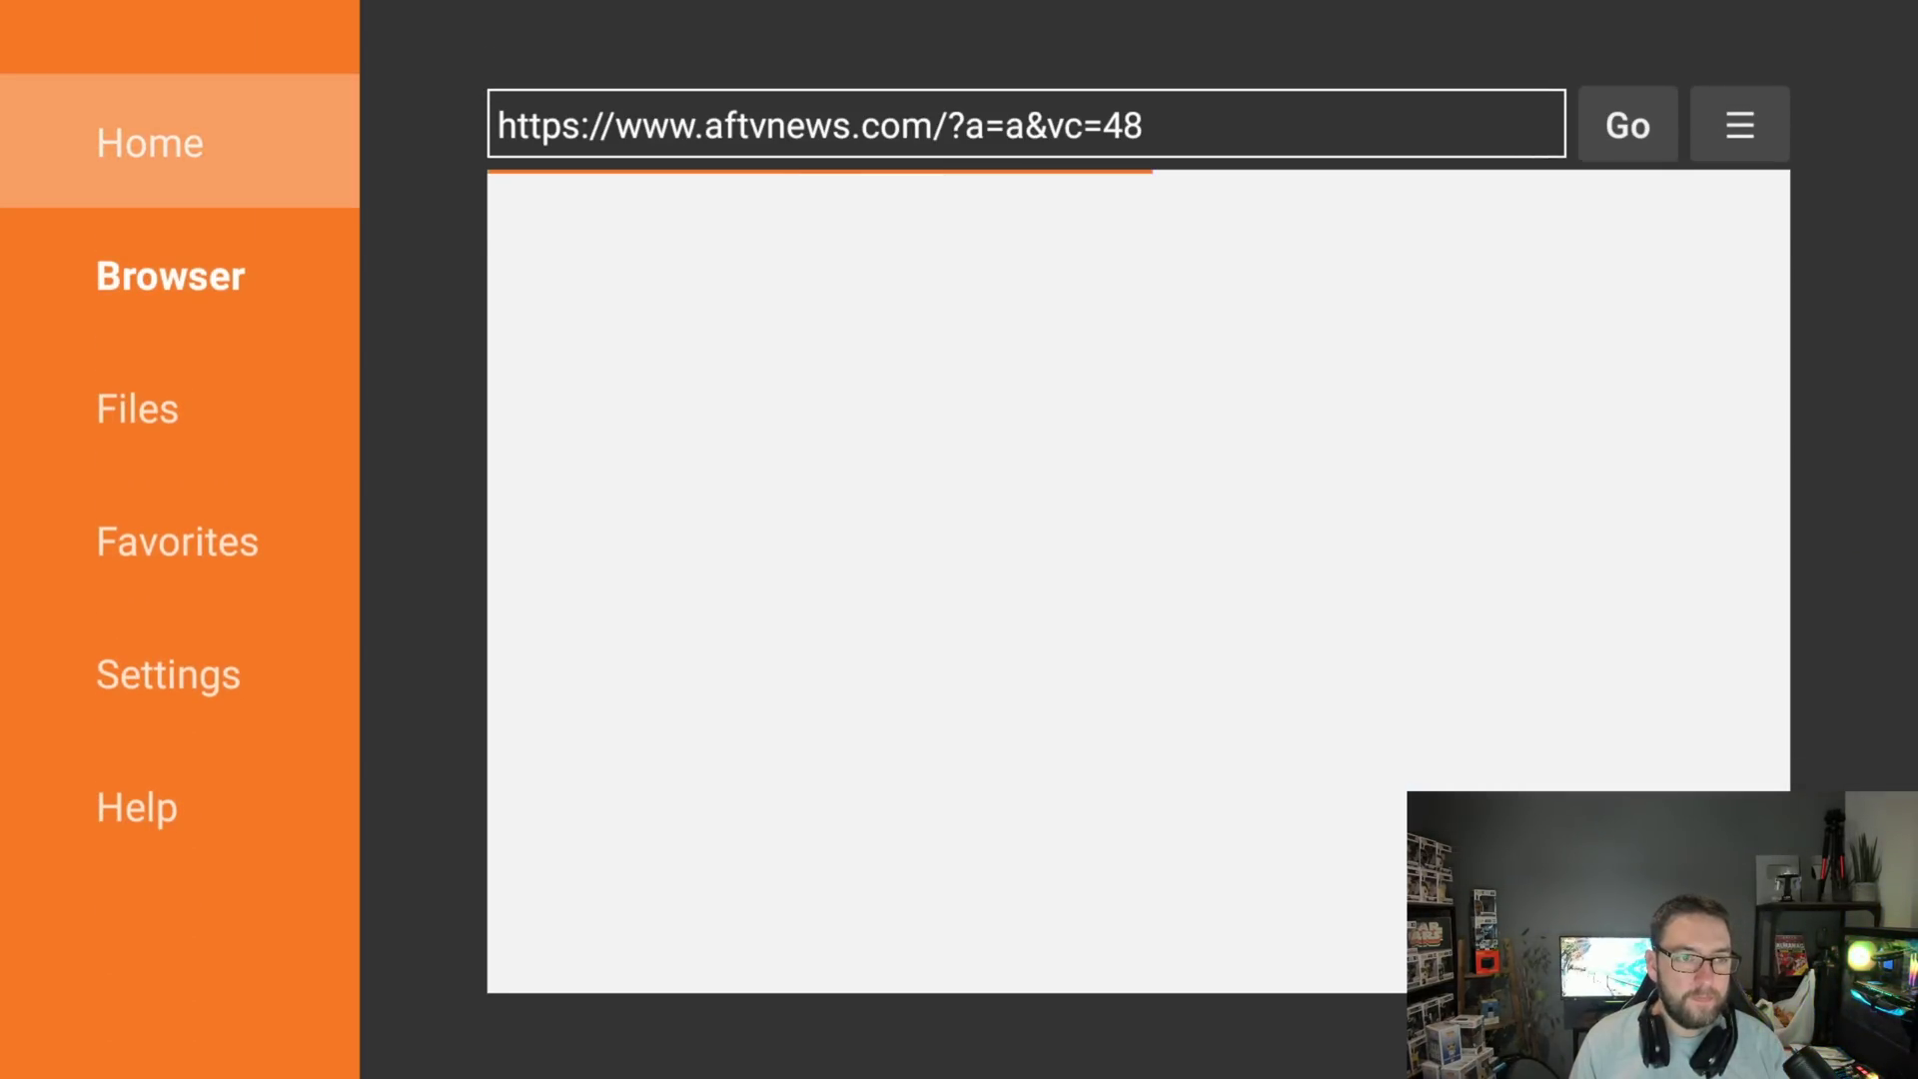
{"action": "key", "text": "Return"}
{"action": "key", "text": "Right"}
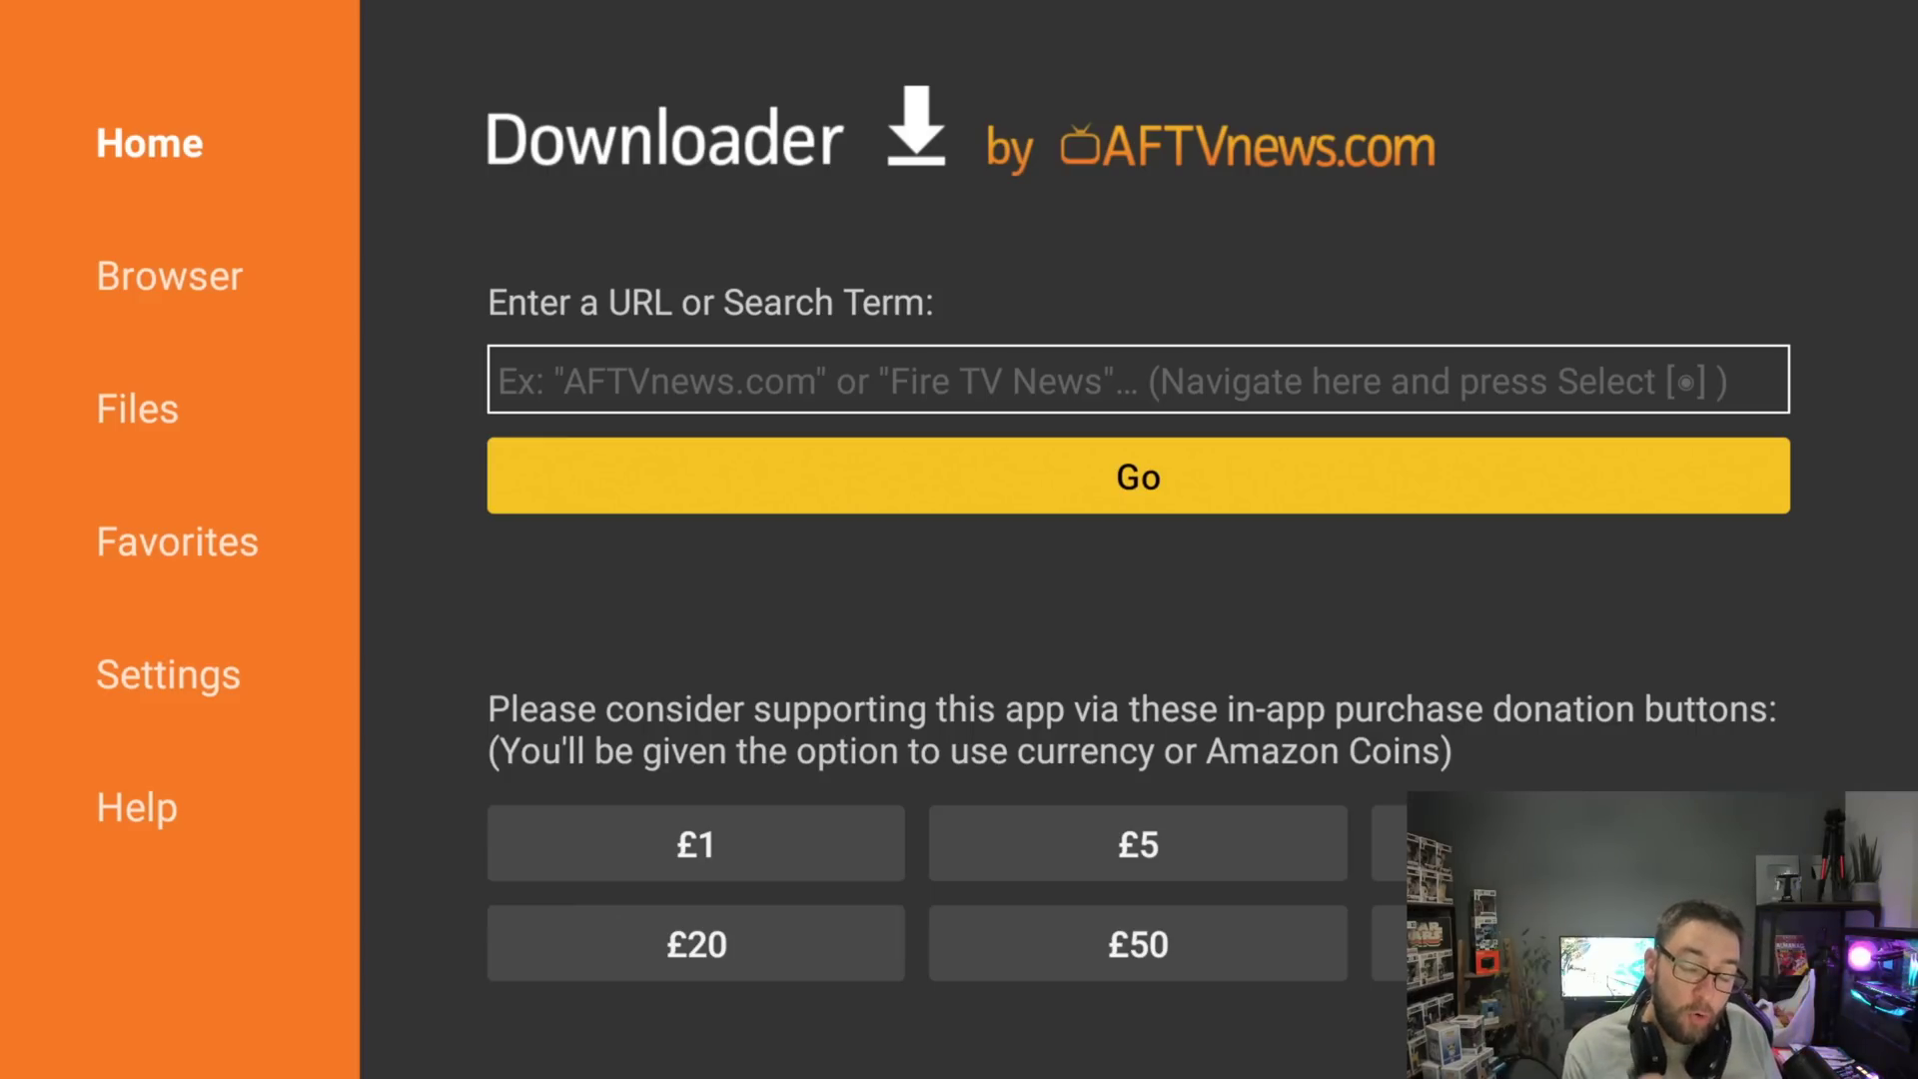
Enter 757 as the first digits in Downloader's URL or search term field.
{"action": "left_click", "coordinate": [1138, 380]}
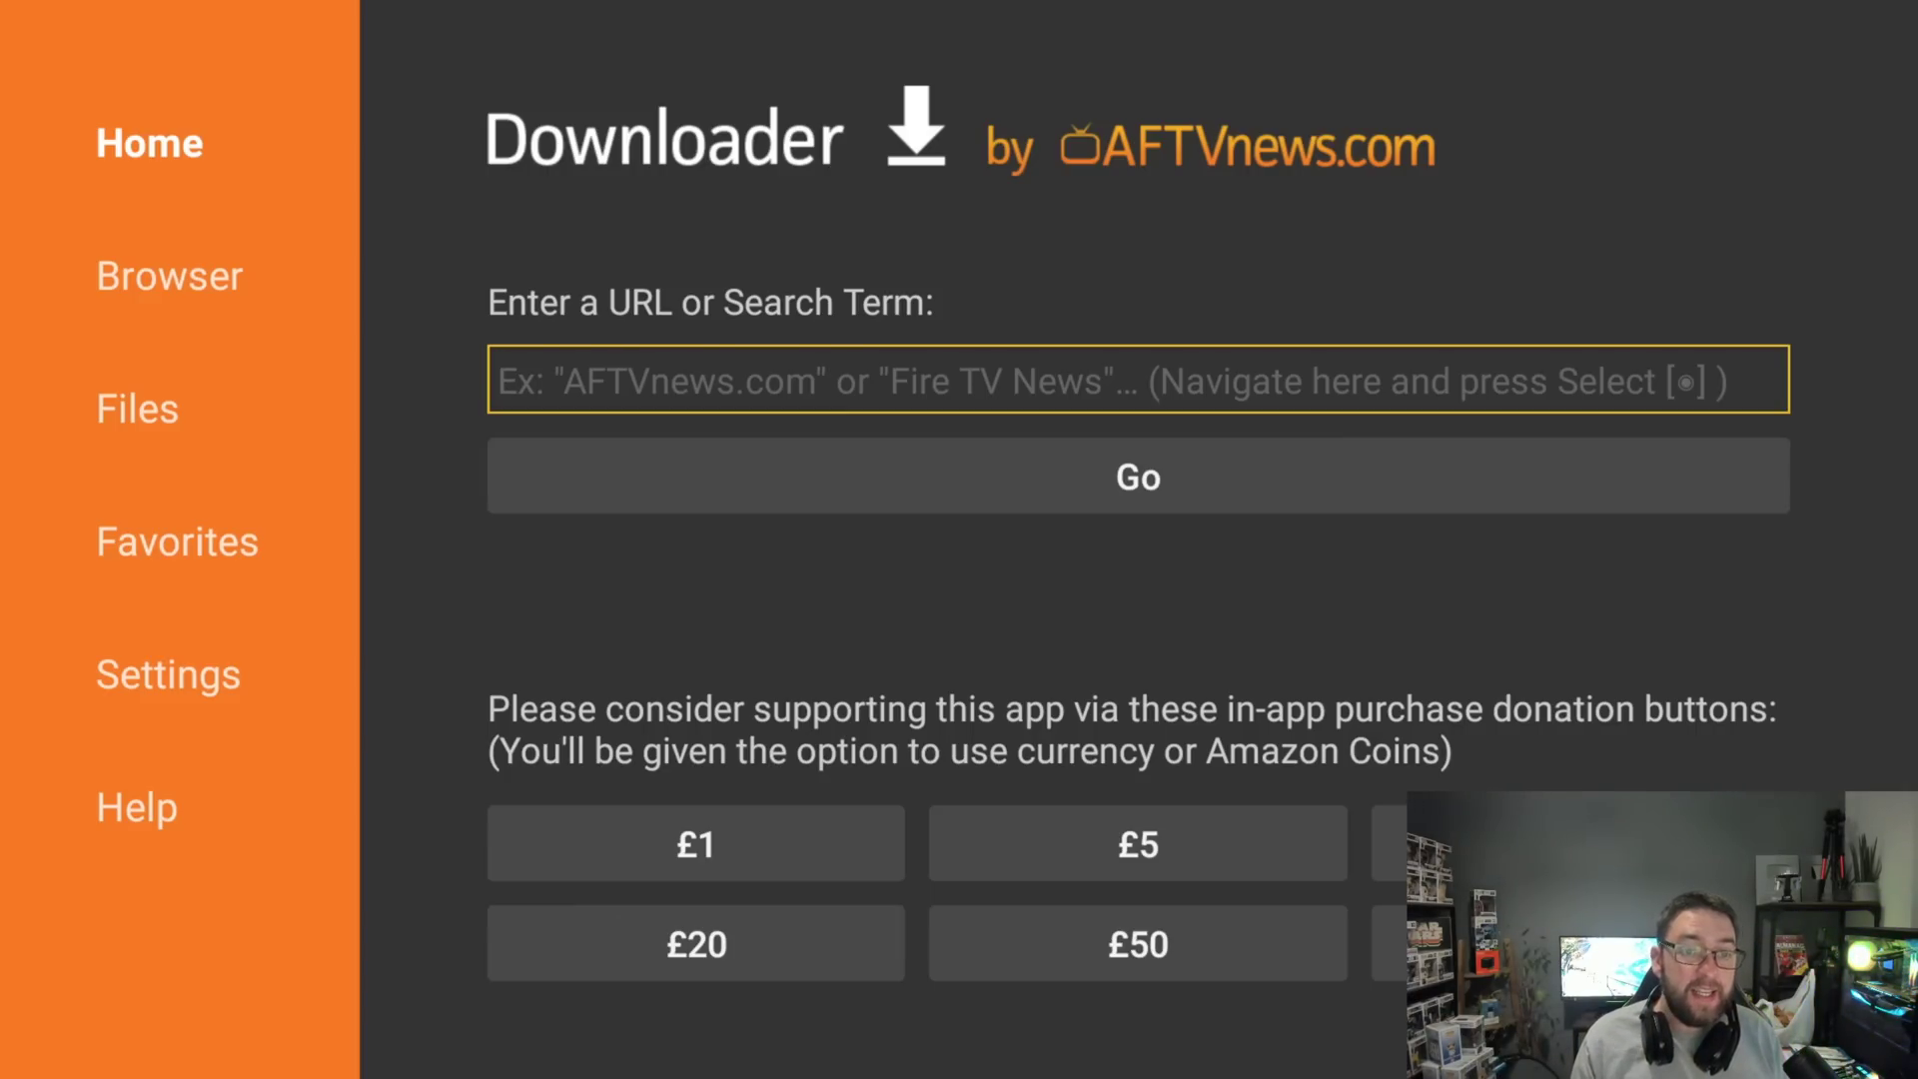
{"action": "key", "text": "Return"}
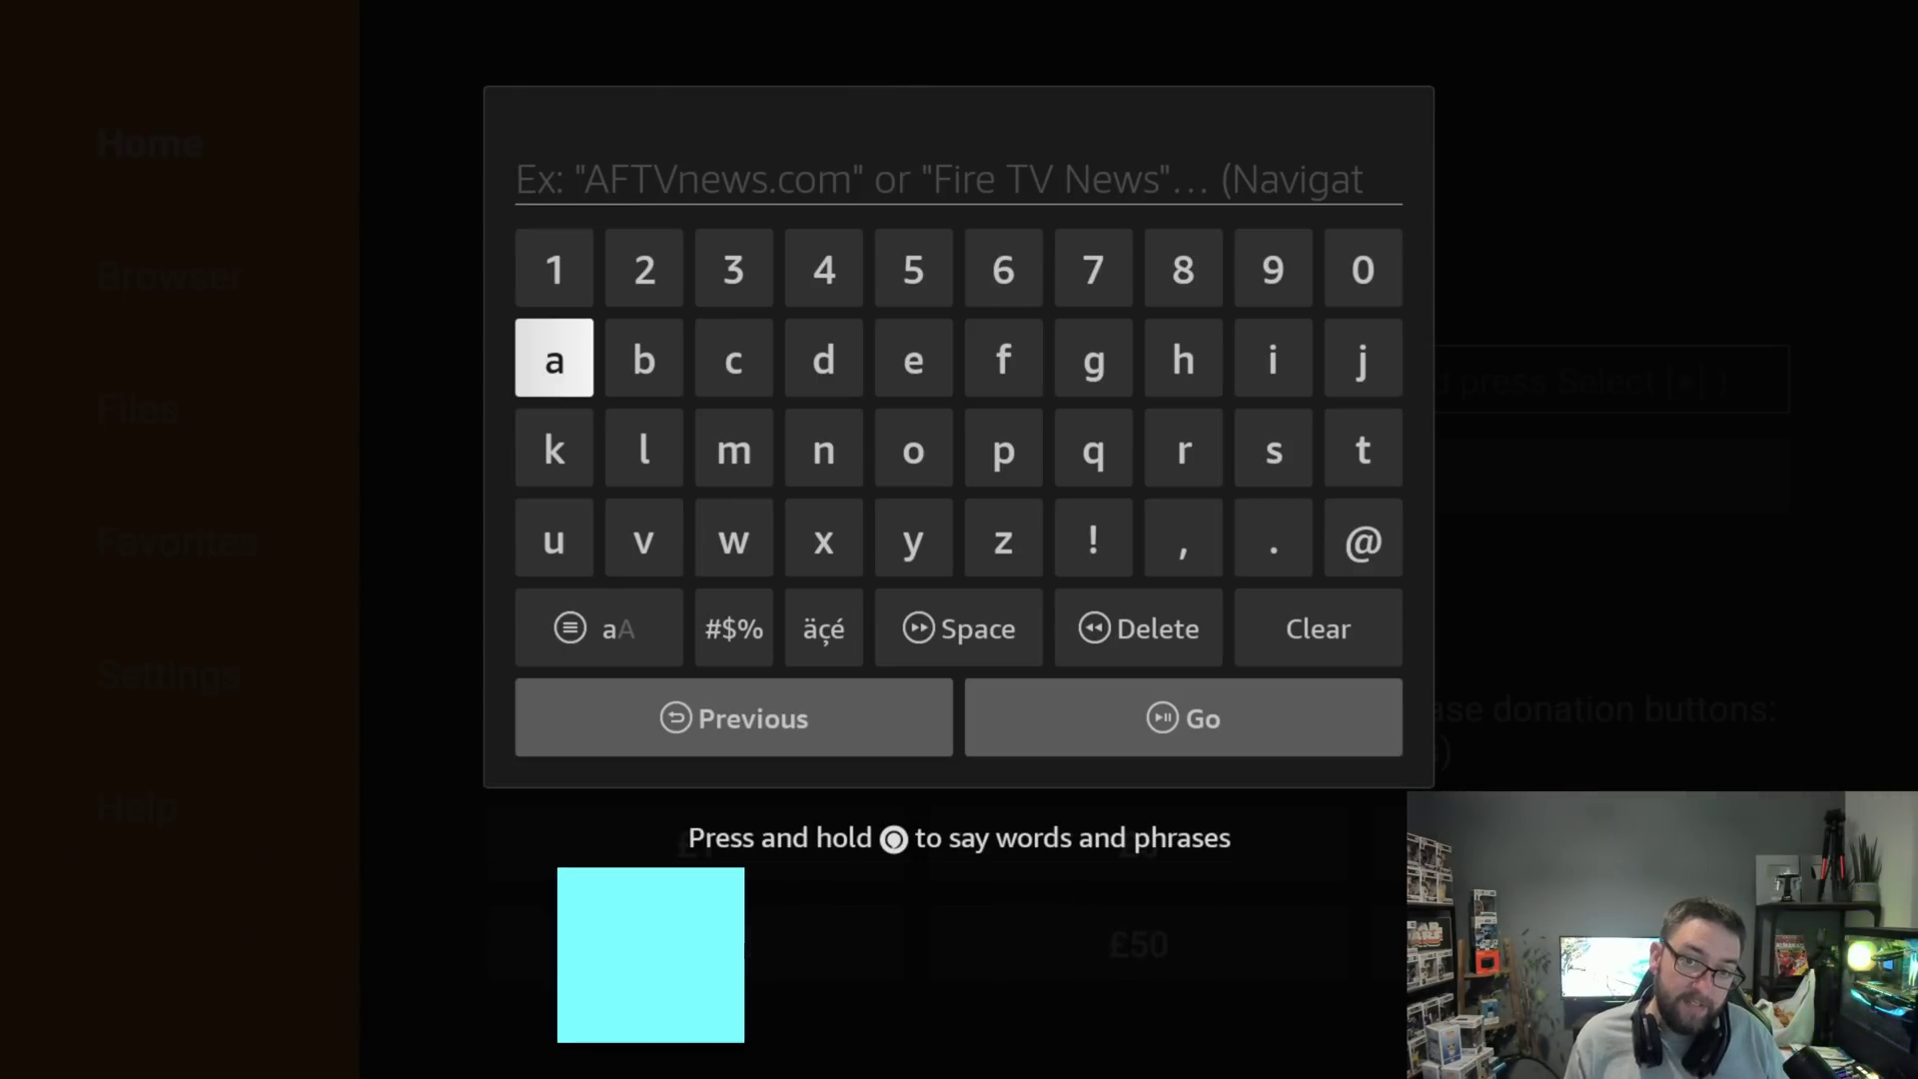
{"action": "key", "text": "Up"}
{"action": "key", "text": "Right"}
{"action": "key", "text": "Right"}
{"action": "key", "text": "Right"}
{"action": "key", "text": "Right"}
{"action": "key", "text": "Right"}
{"action": "key", "text": "Right"}
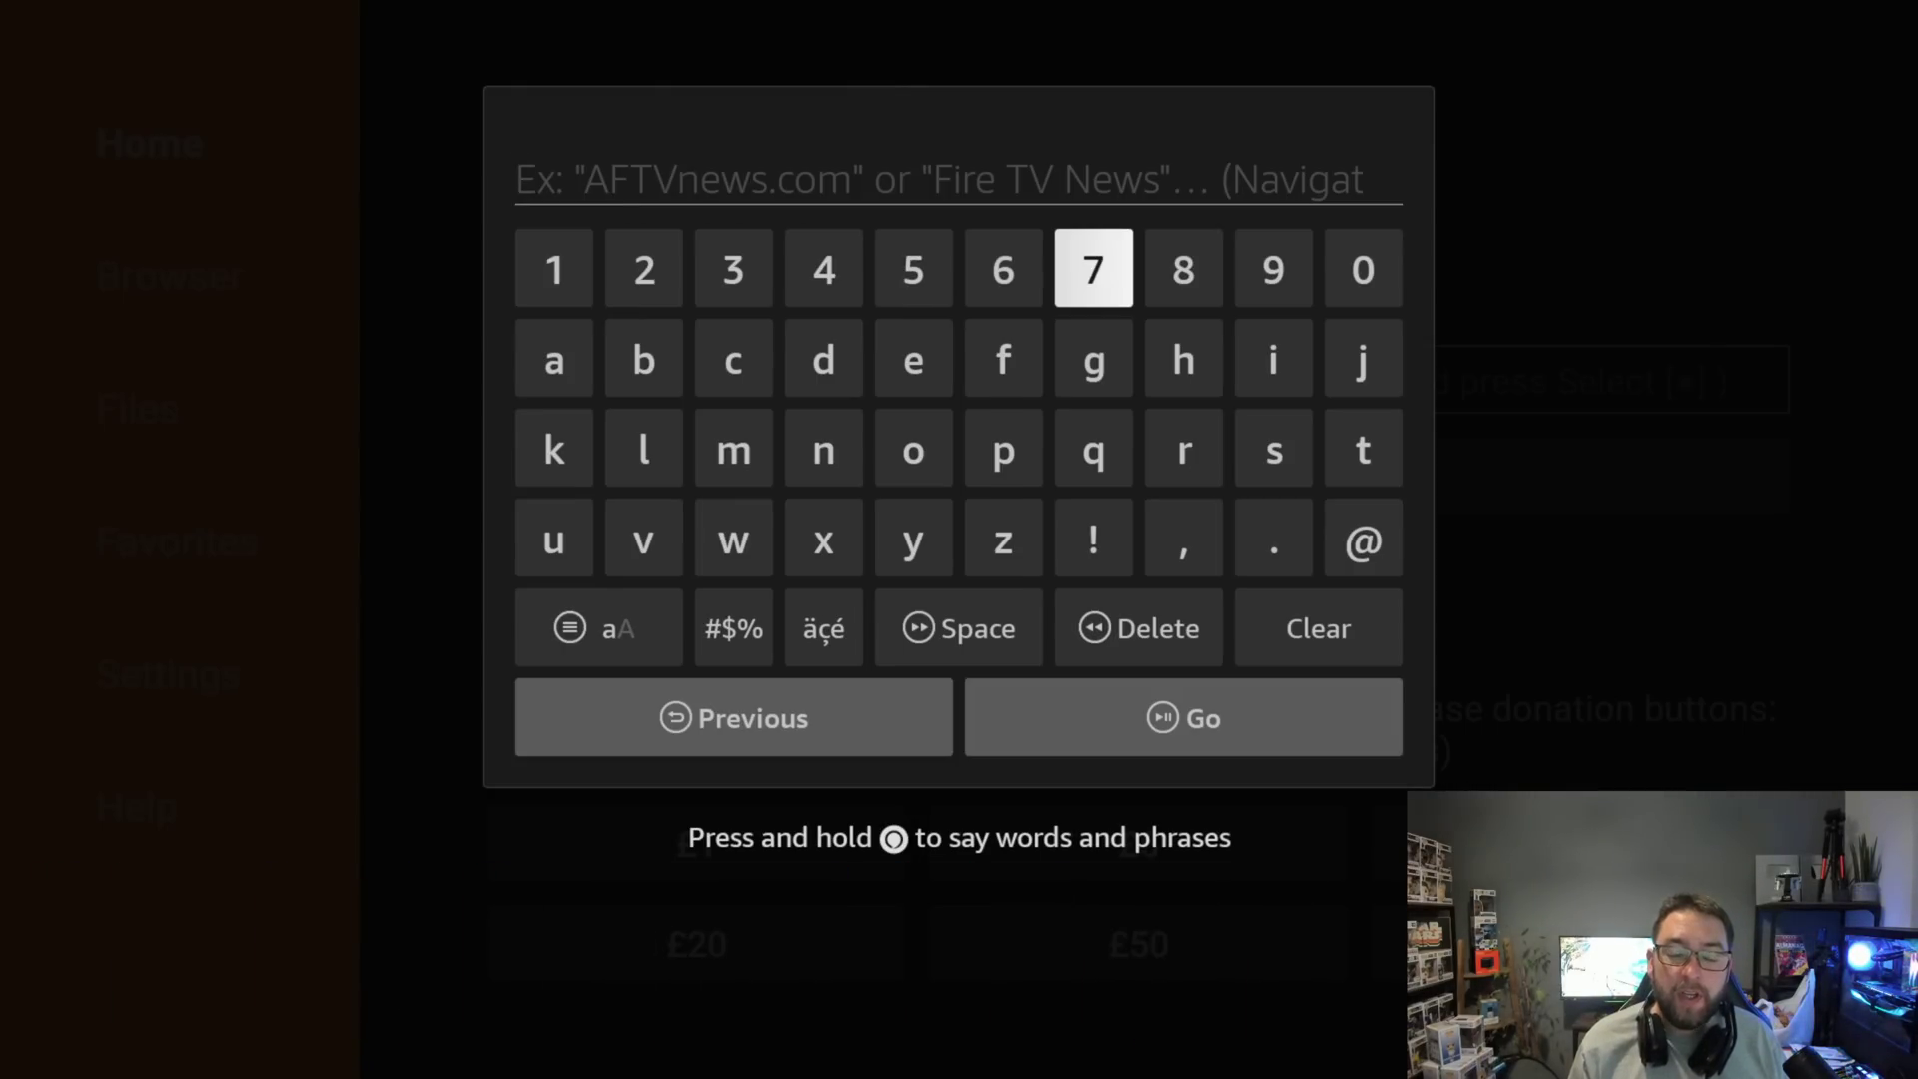
{"action": "key", "text": "Return"}
{"action": "key", "text": "Left"}
{"action": "key", "text": "Left"}
{"action": "key", "text": "Return"}
{"action": "key", "text": "Right"}
{"action": "key", "text": "Right"}
{"action": "key", "text": "Return"}
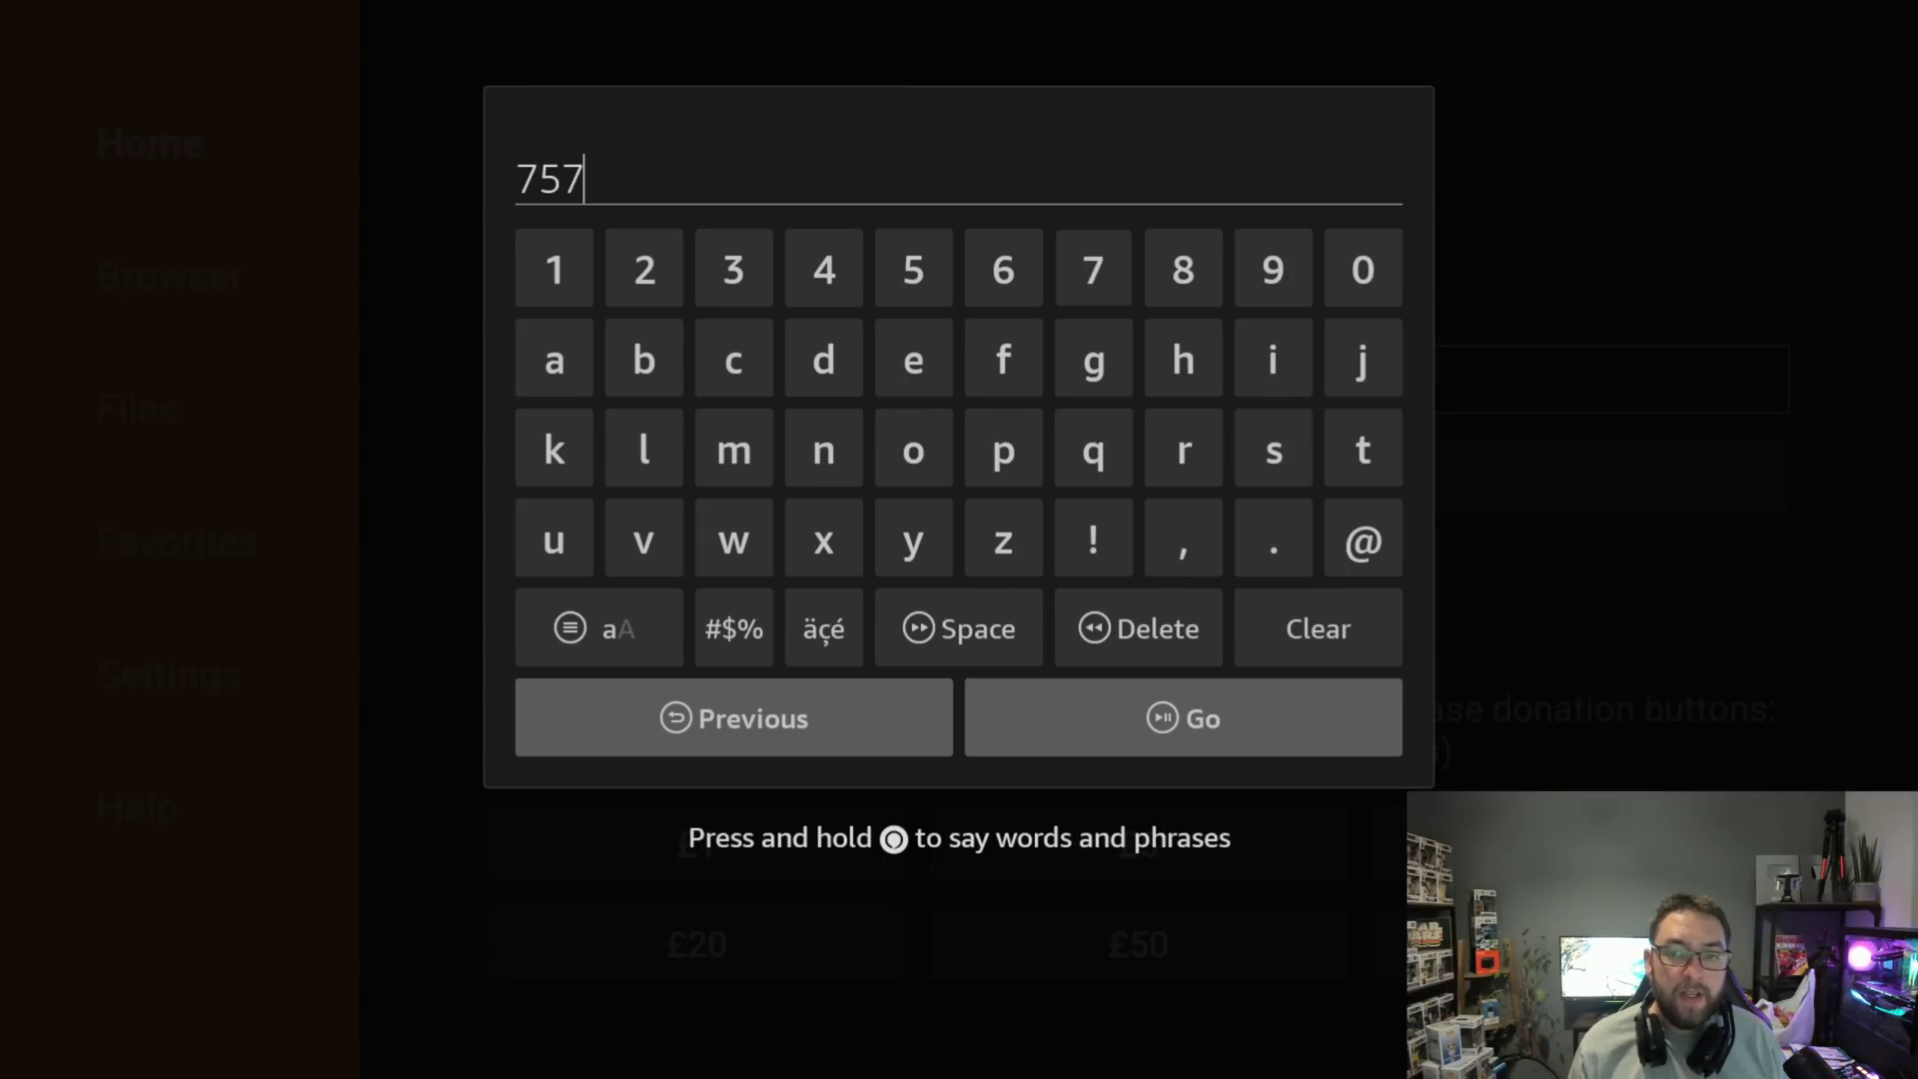
Append the digits 26 to complete the code 75726.
{"action": "key", "text": "Left"}
{"action": "key", "text": "Left"}
{"action": "key", "text": "Left"}
{"action": "key", "text": "Left"}
{"action": "key", "text": "Left"}
{"action": "key", "text": "Return"}
{"action": "key", "text": "Right"}
{"action": "key", "text": "Right"}
{"action": "key", "text": "Right"}
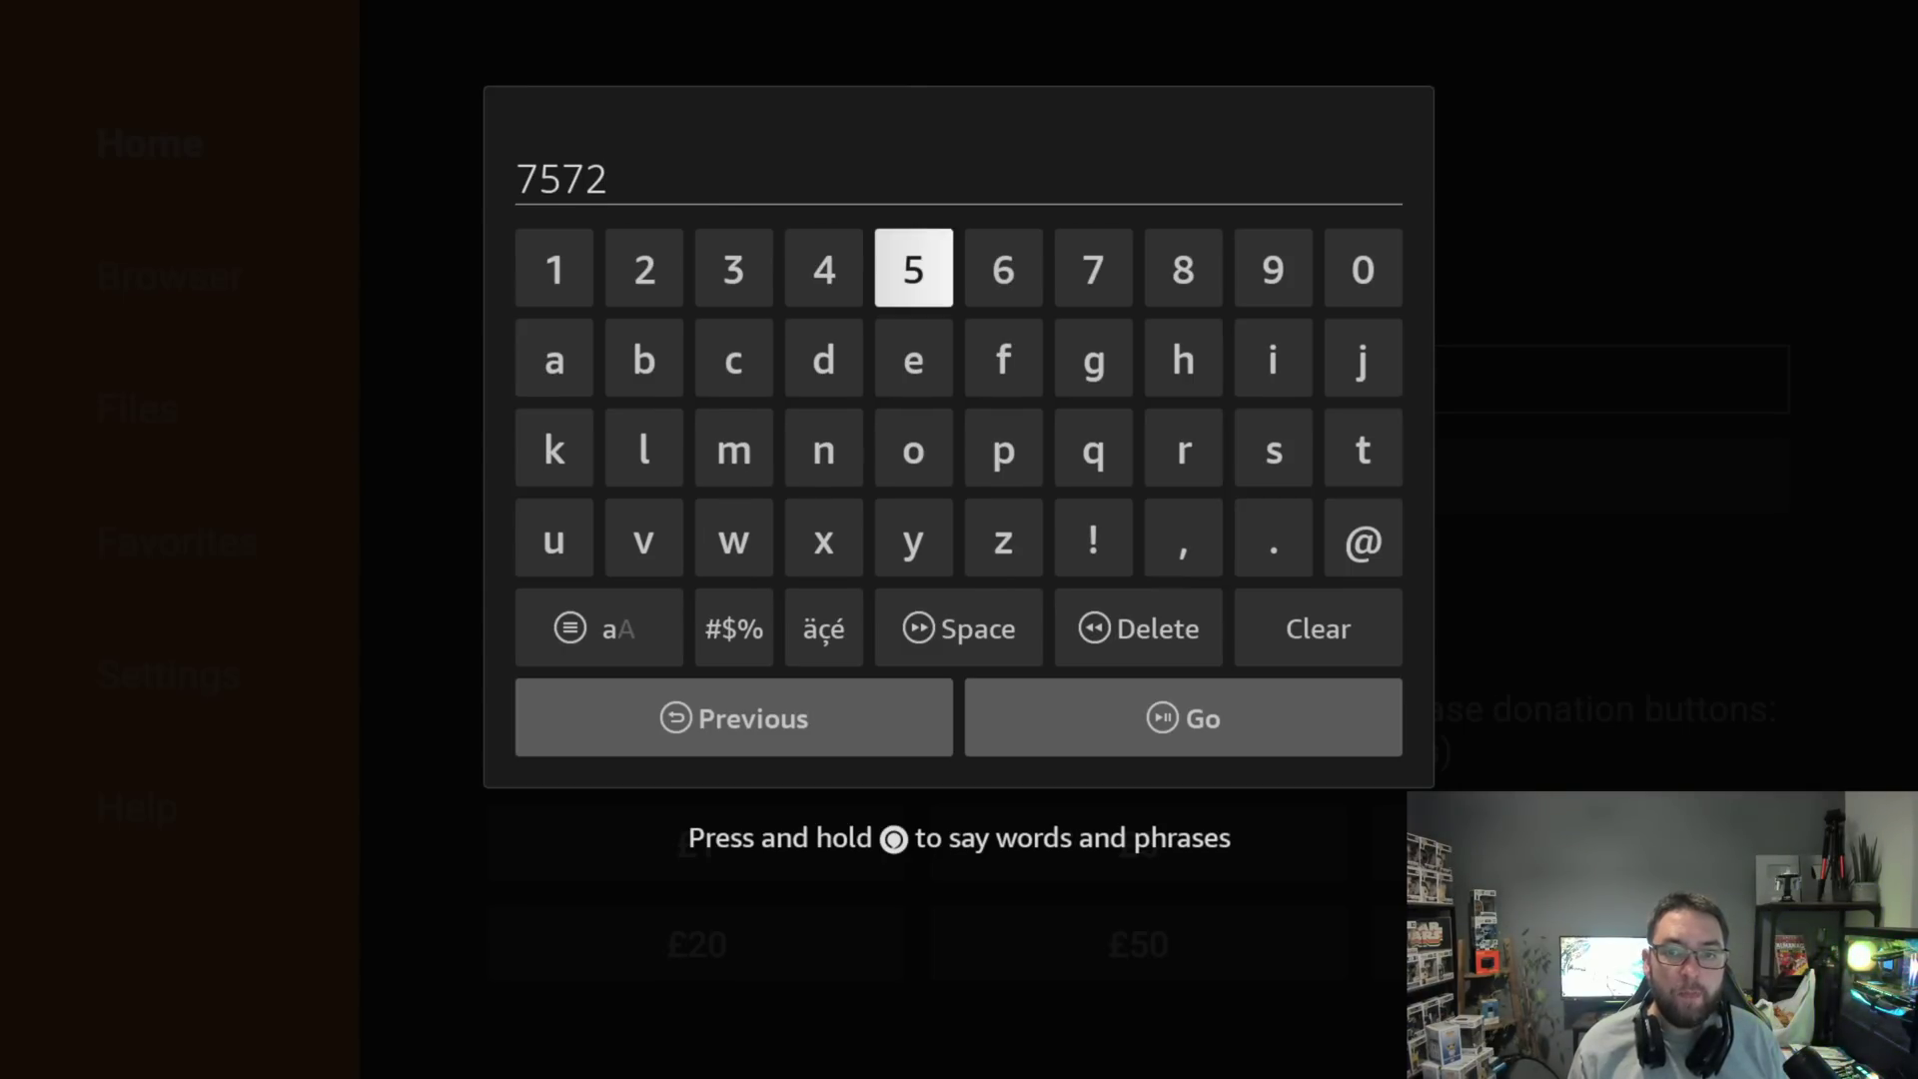
{"action": "key", "text": "Right"}
{"action": "key", "text": "Return"}
Submit the code 75726 to load its web page in Downloader's browser.
{"action": "key", "text": "Down"}
{"action": "key", "text": "Down"}
{"action": "key", "text": "Down"}
{"action": "key", "text": "Down"}
{"action": "key", "text": "Down"}
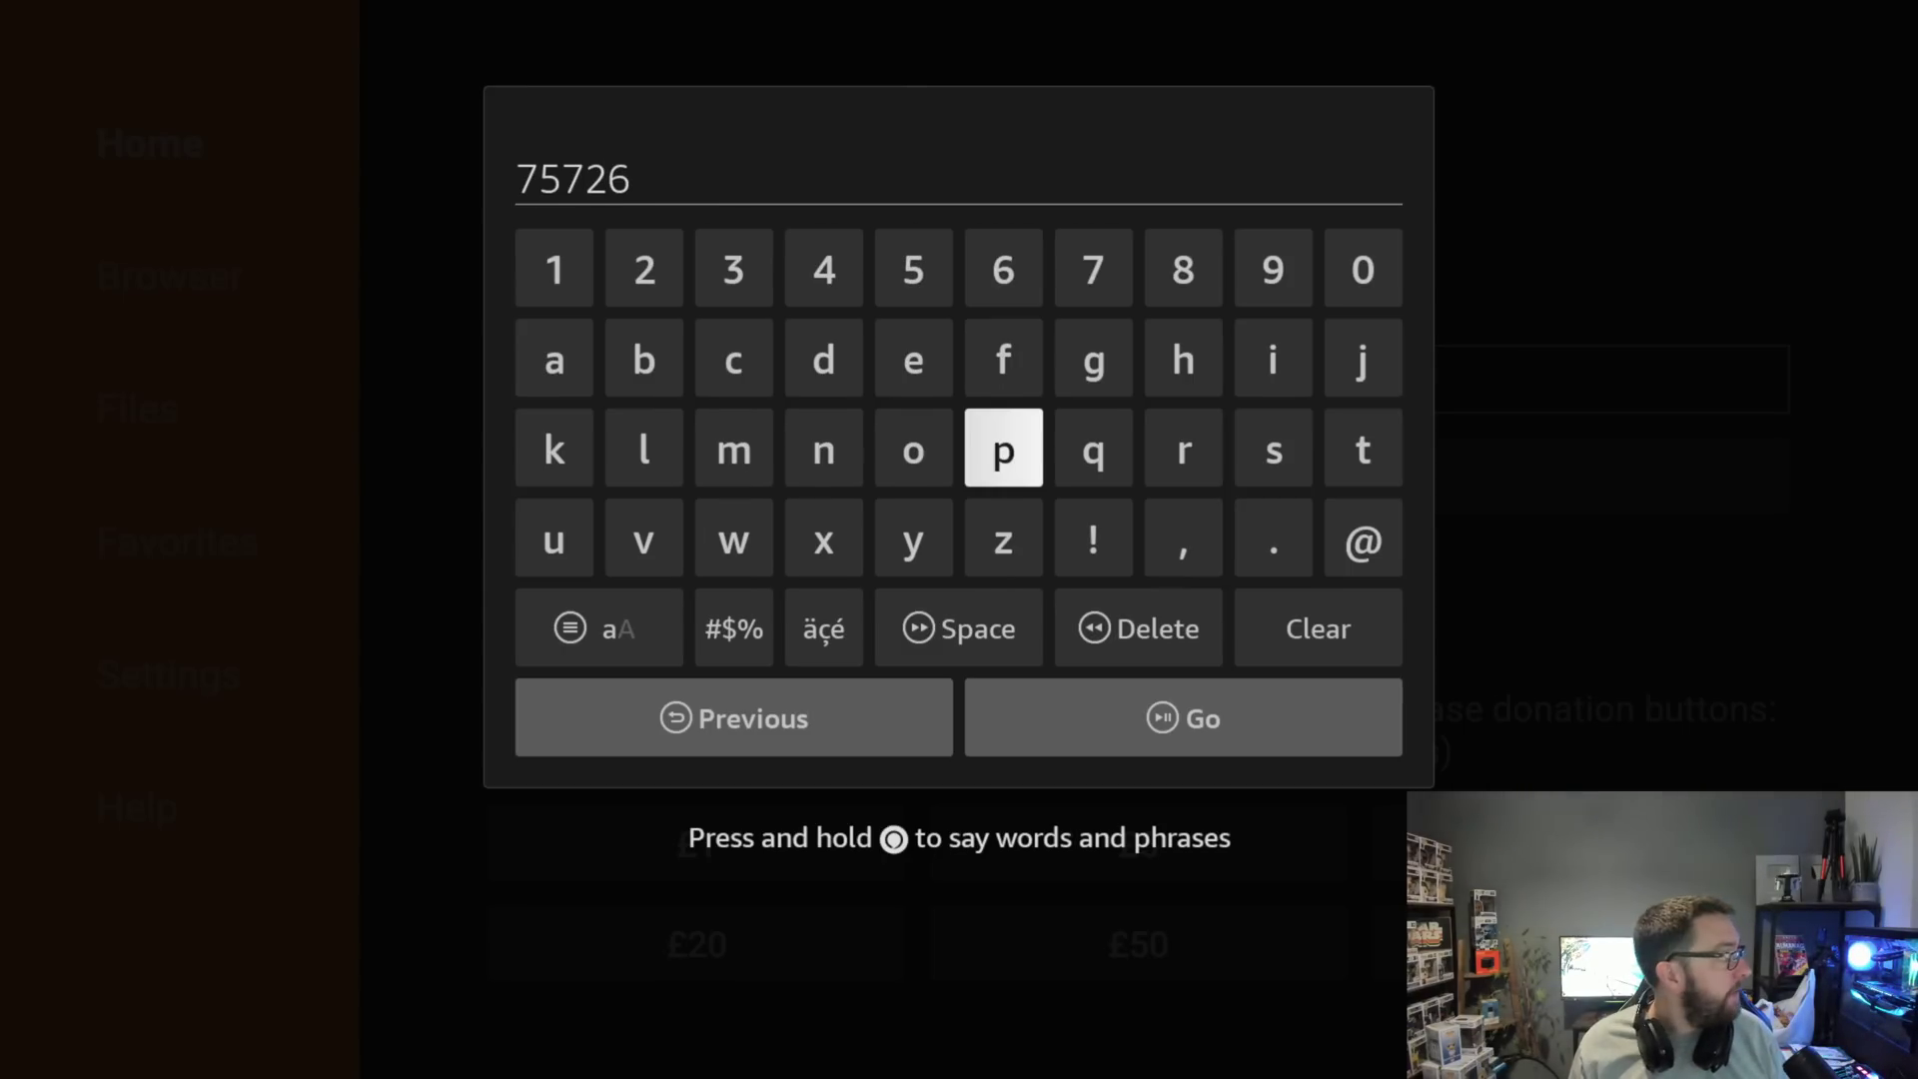
{"action": "key", "text": "Right"}
{"action": "key", "text": "Return"}
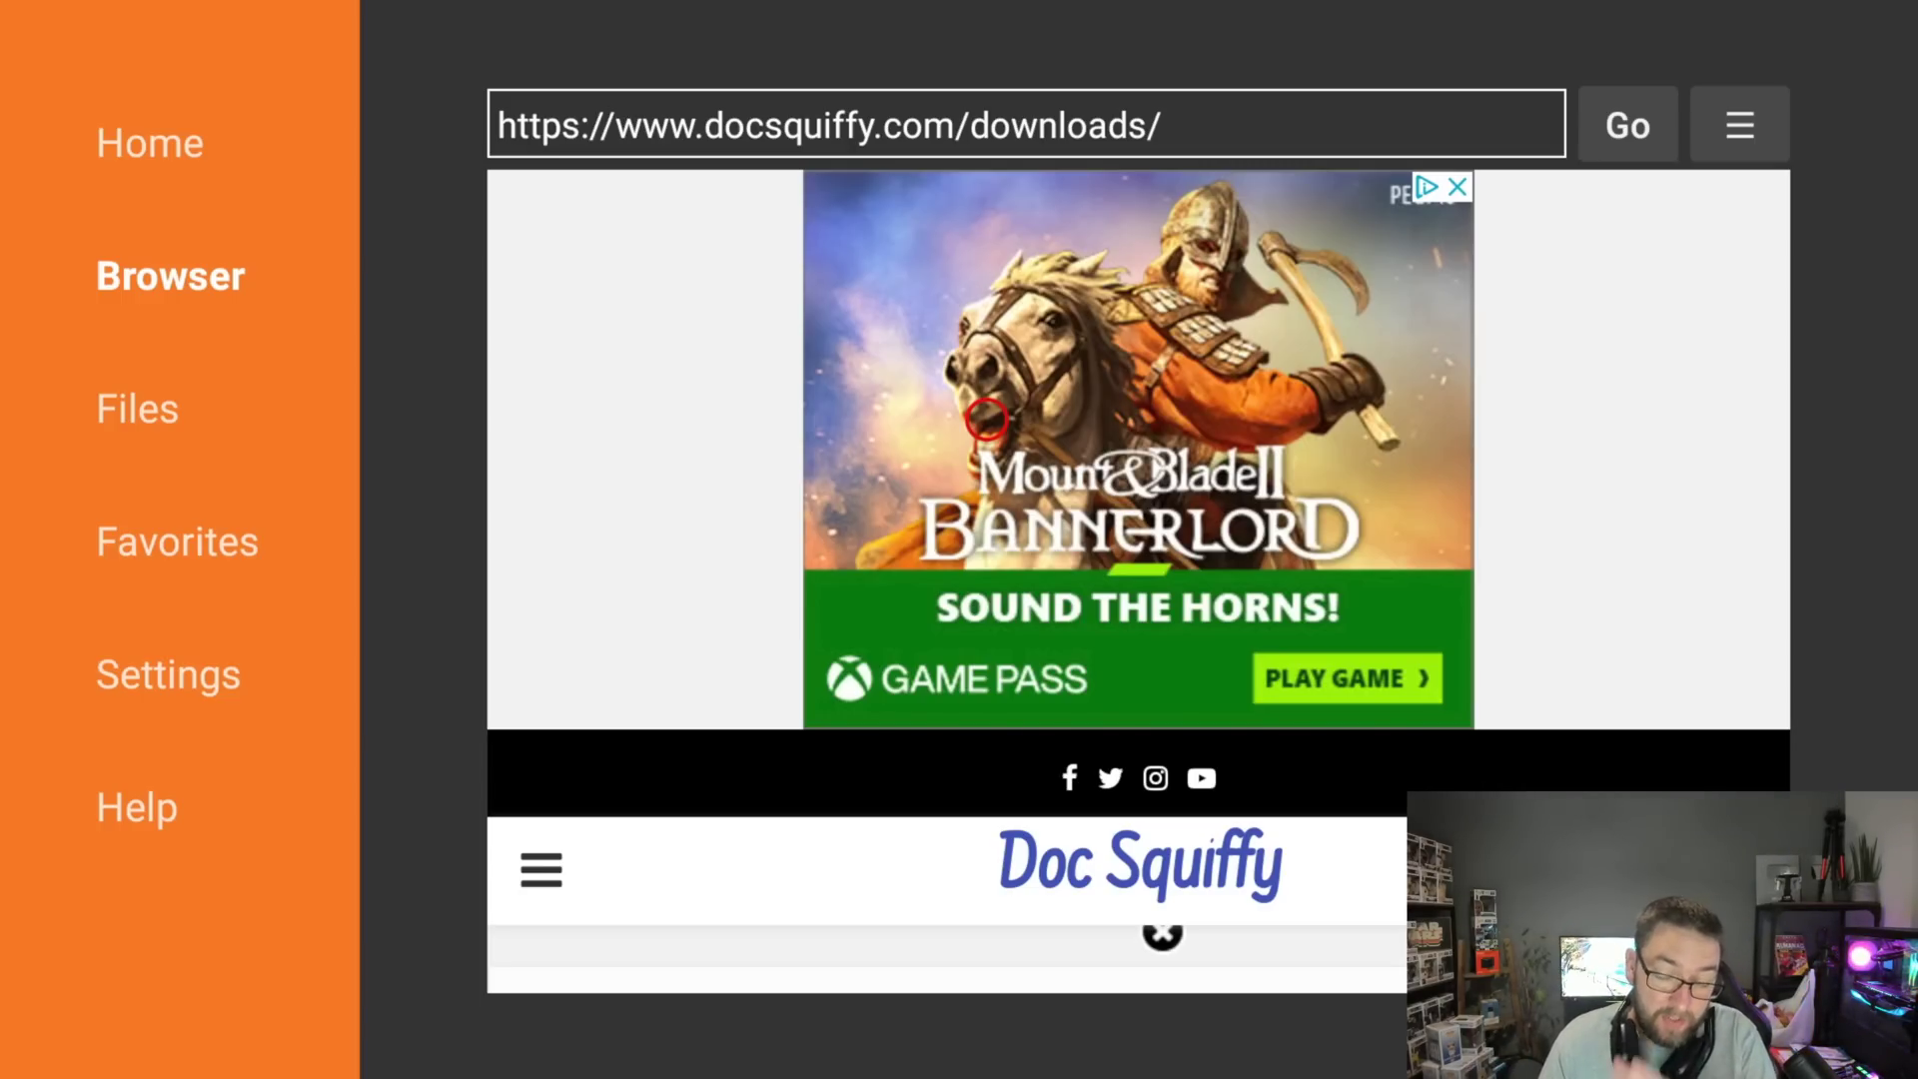
Open the KODI 20.0 Android 32 bit link under Media Players and find the Download button on its page.
{"action": "scroll", "coordinate": [986, 939], "scroll_direction": "down", "scroll_amount": 6}
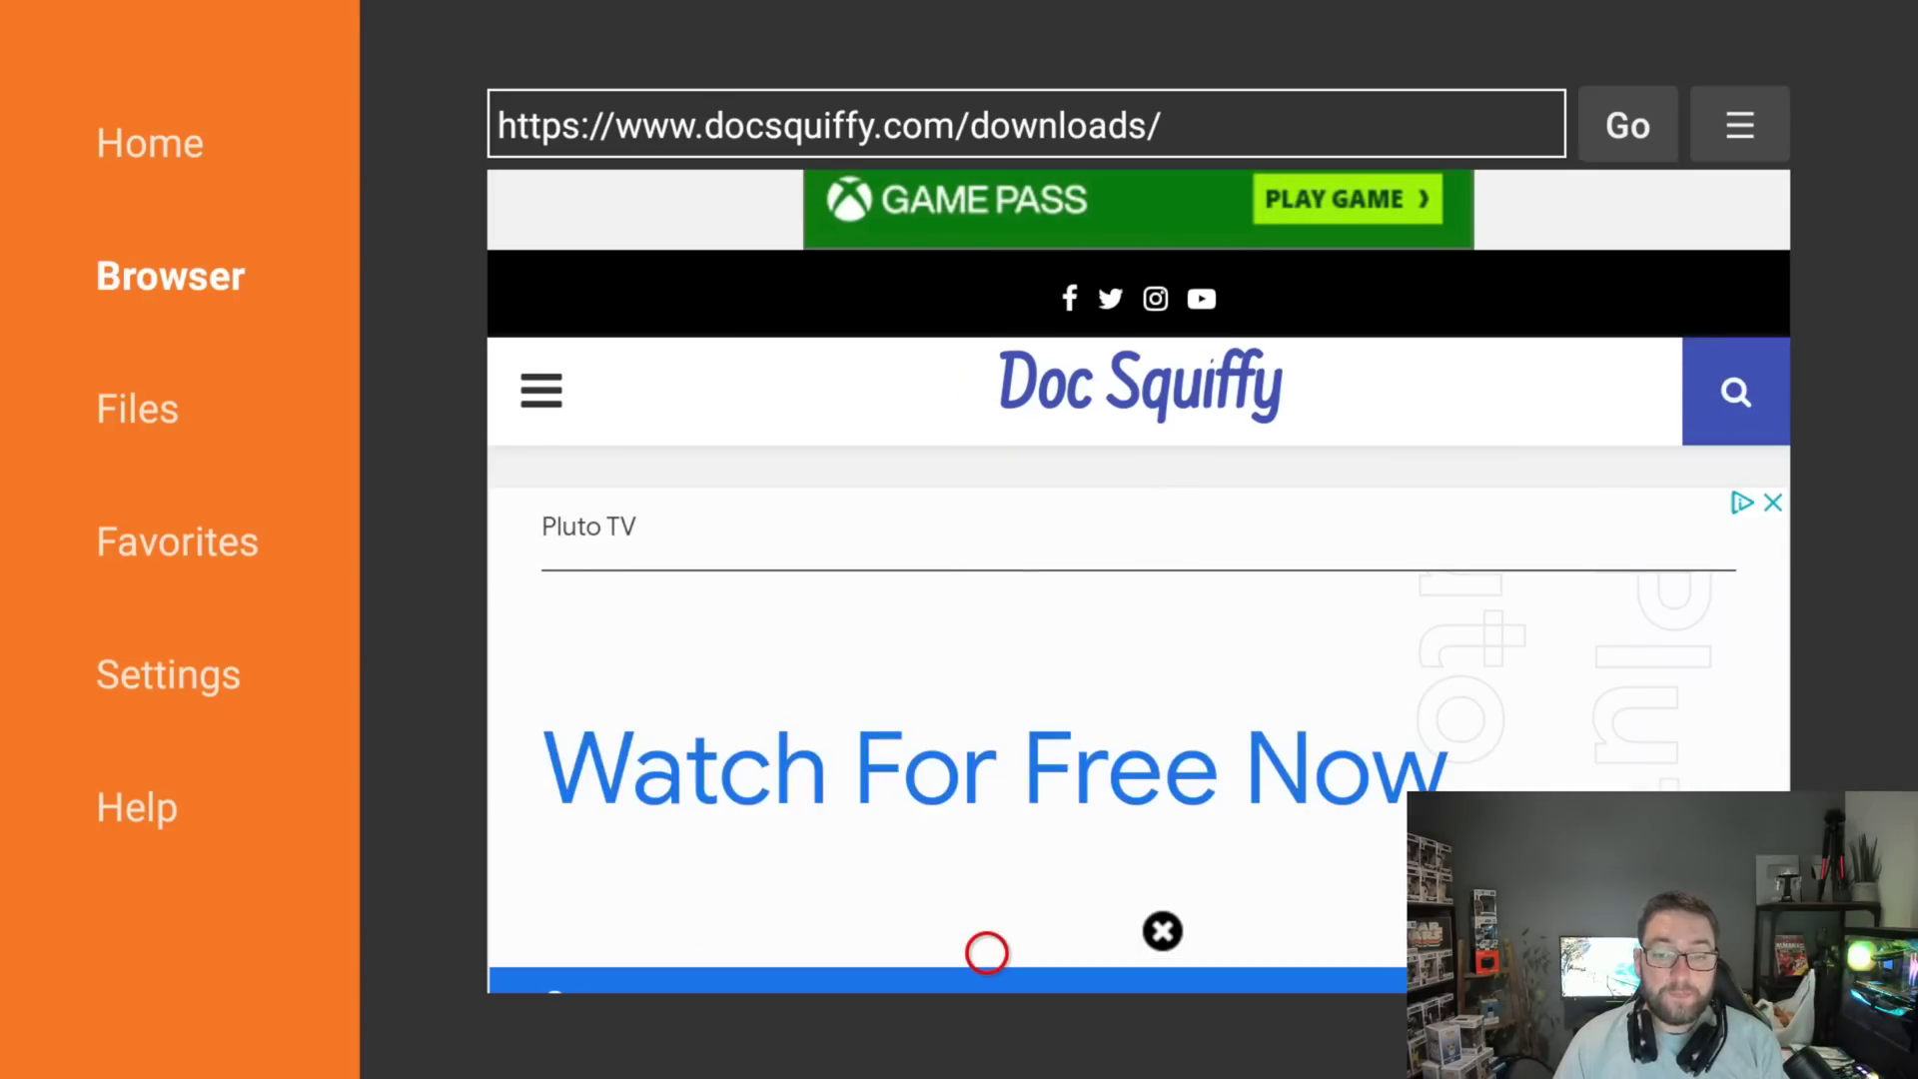
{"action": "scroll", "coordinate": [986, 952], "scroll_direction": "down", "scroll_amount": 10}
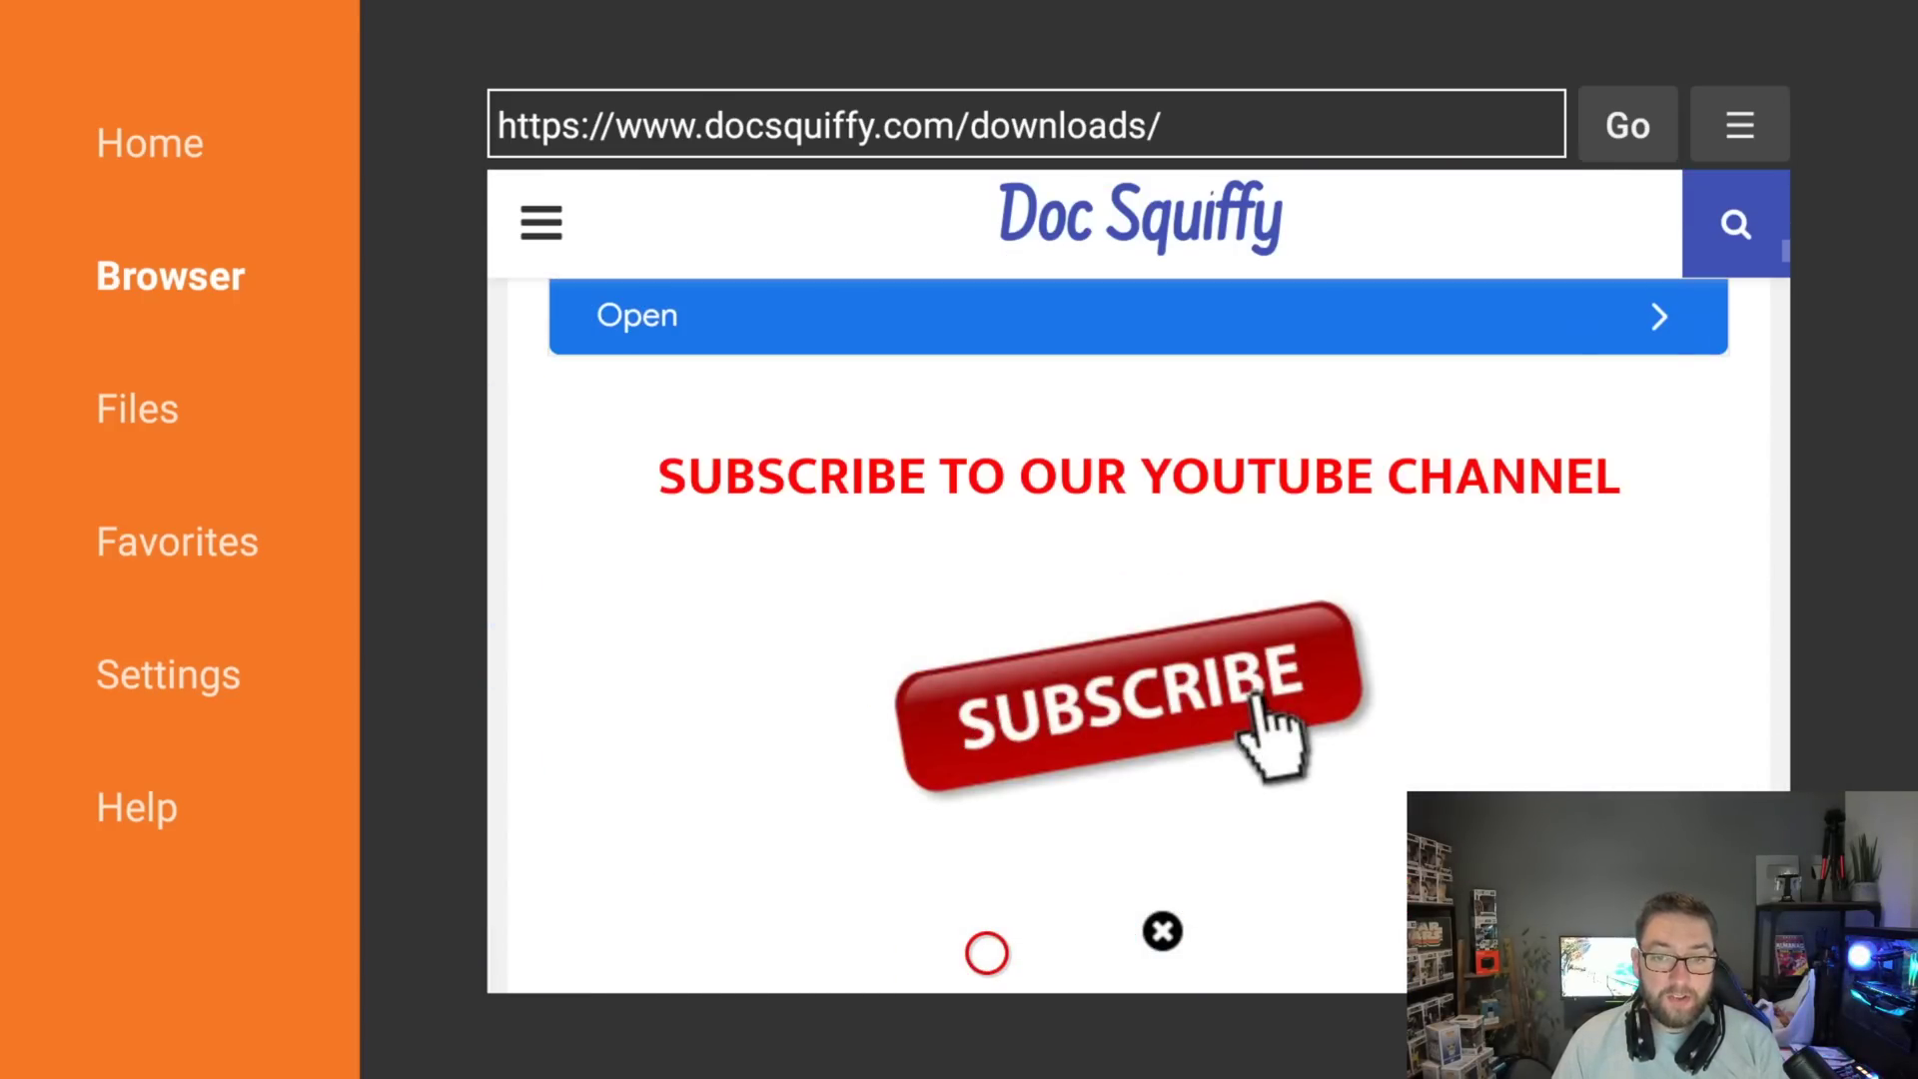
{"action": "scroll", "coordinate": [986, 952], "scroll_direction": "down", "scroll_amount": 10}
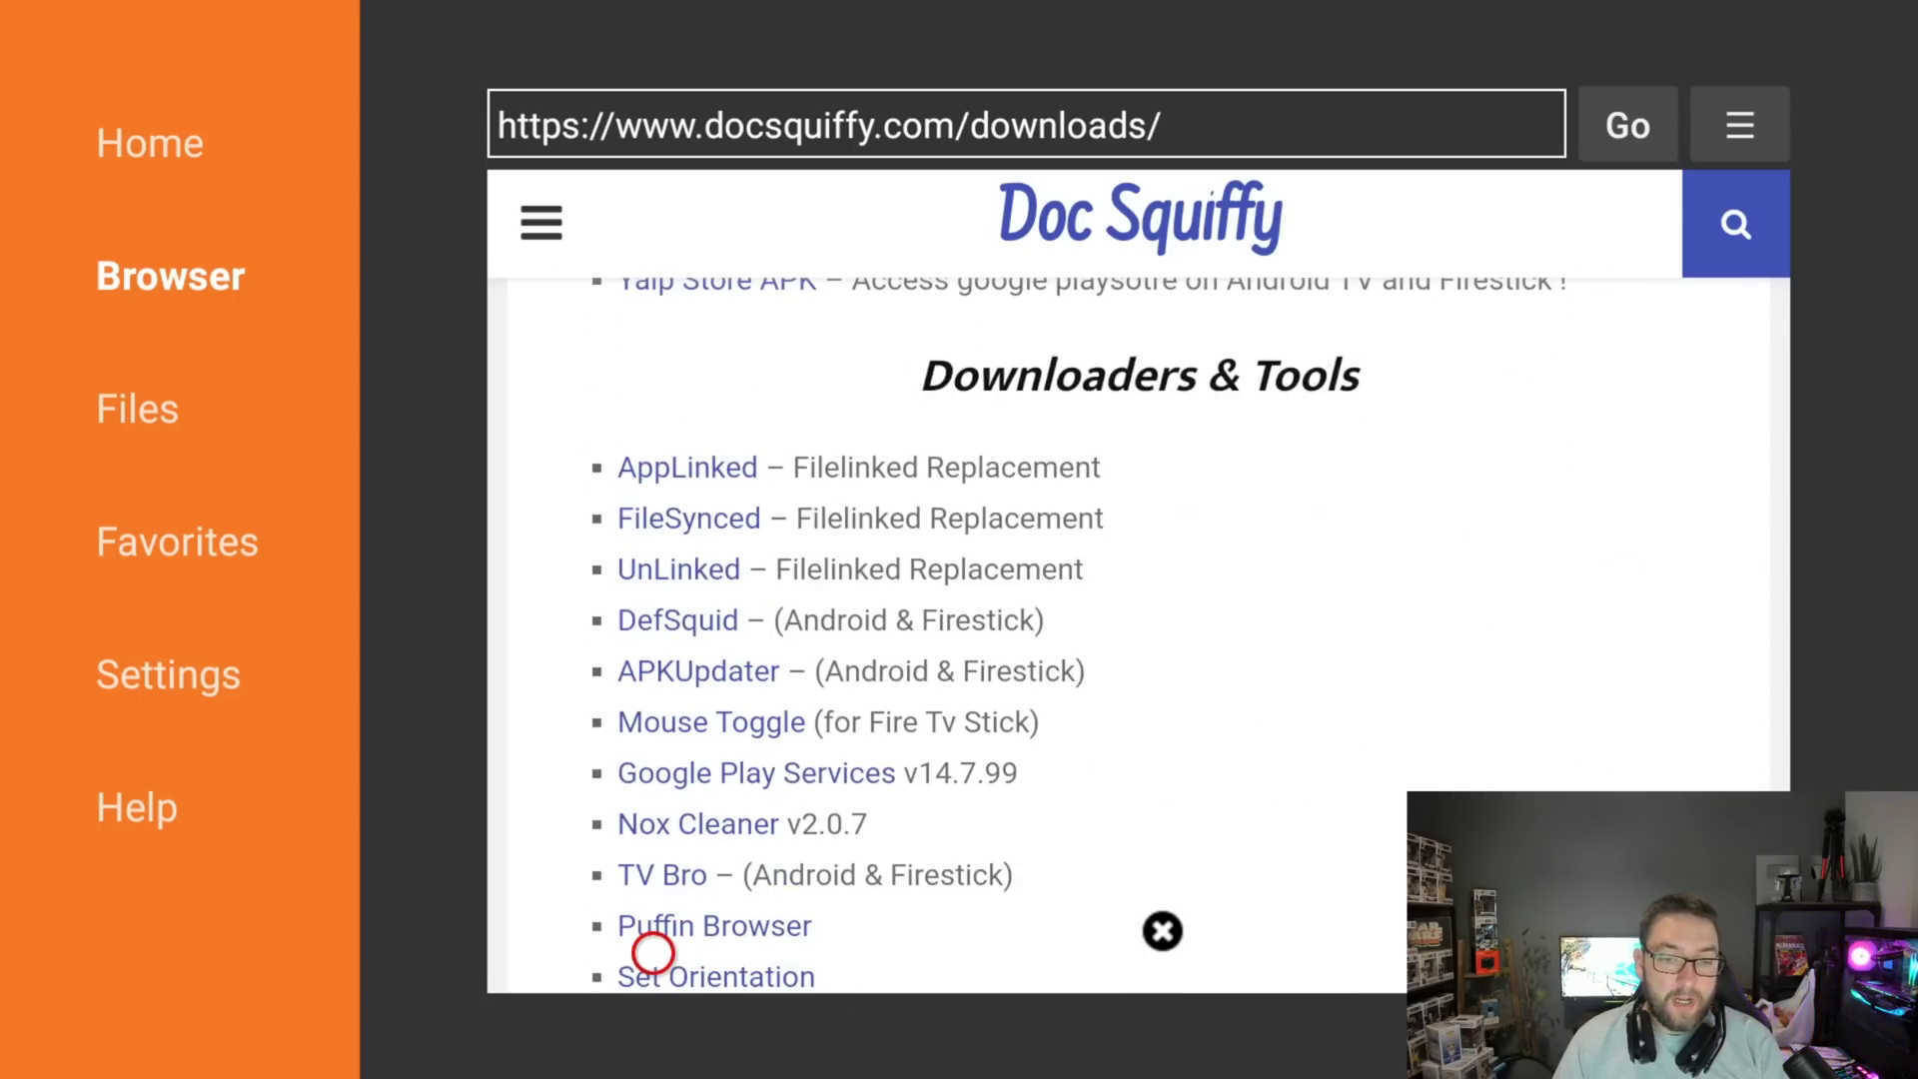
{"action": "scroll", "coordinate": [653, 952], "scroll_direction": "down", "scroll_amount": 10}
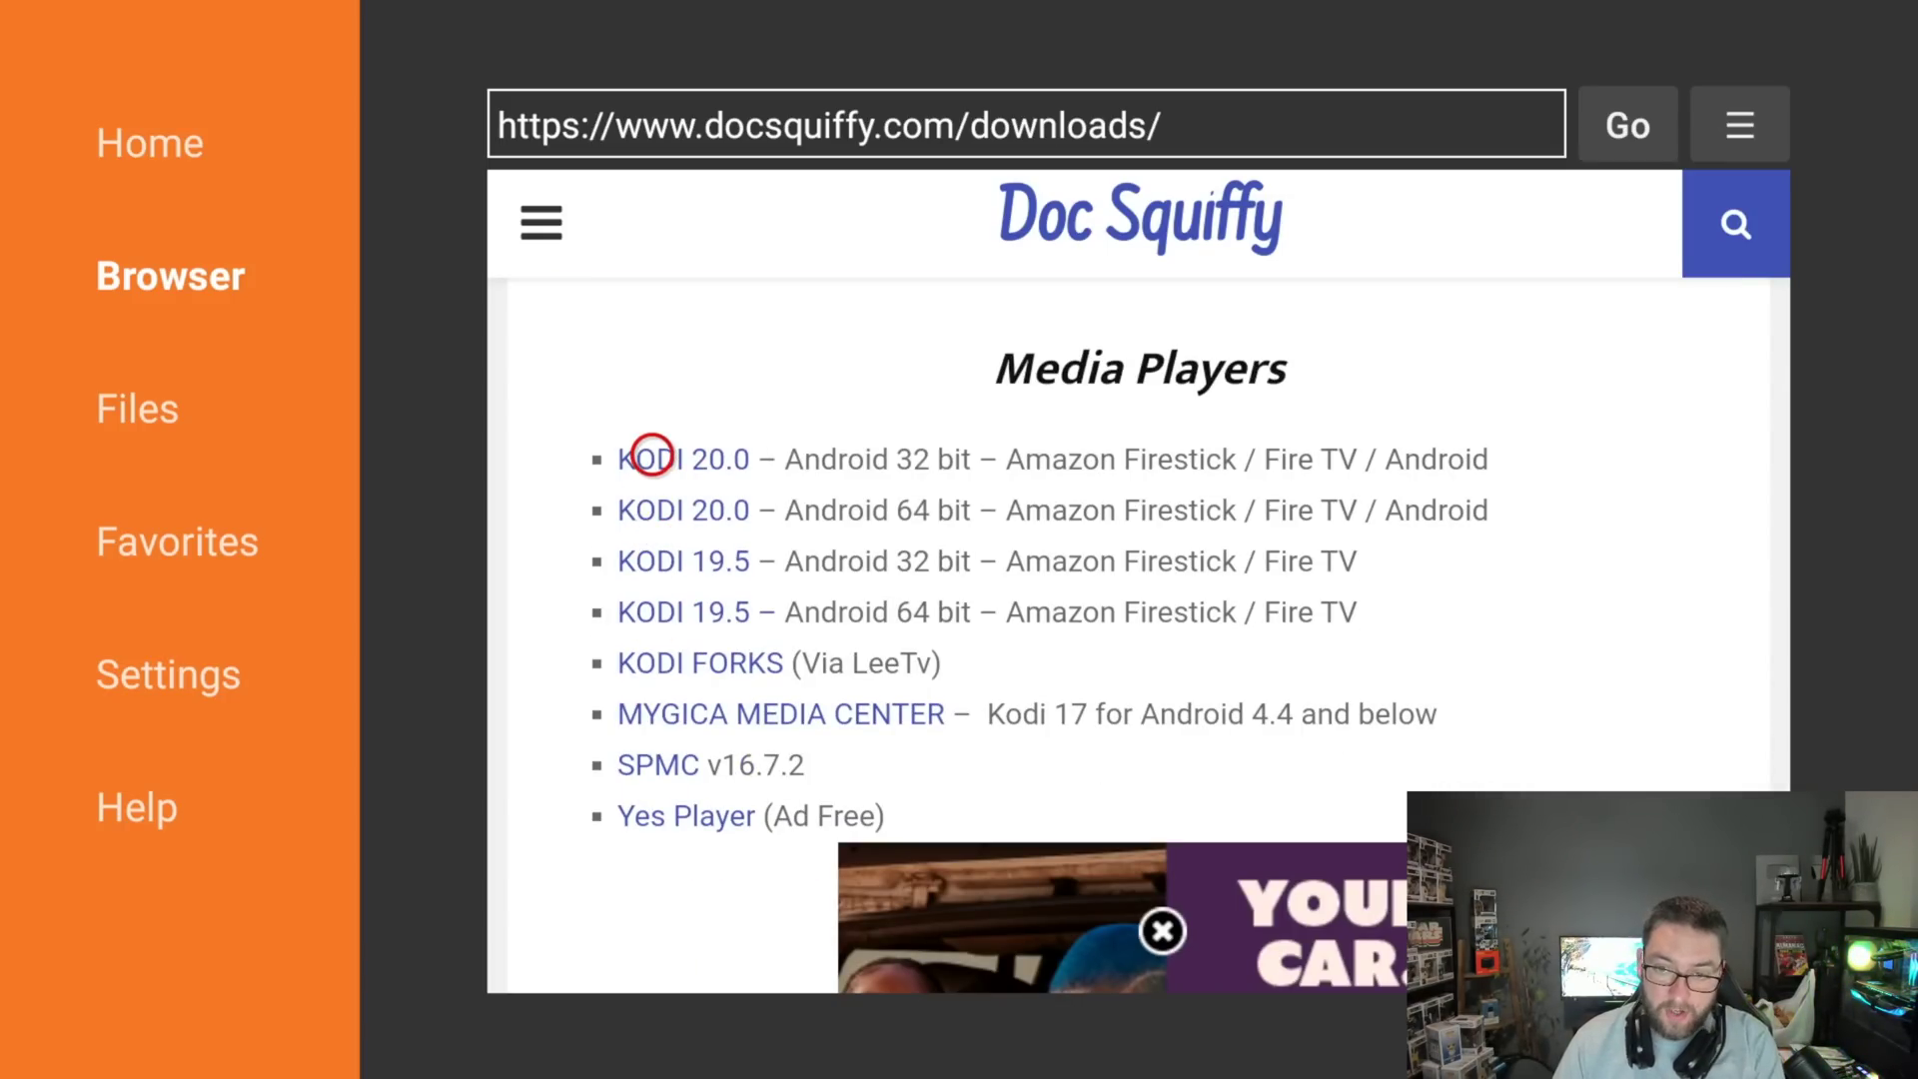
{"action": "left_click", "coordinate": [653, 457]}
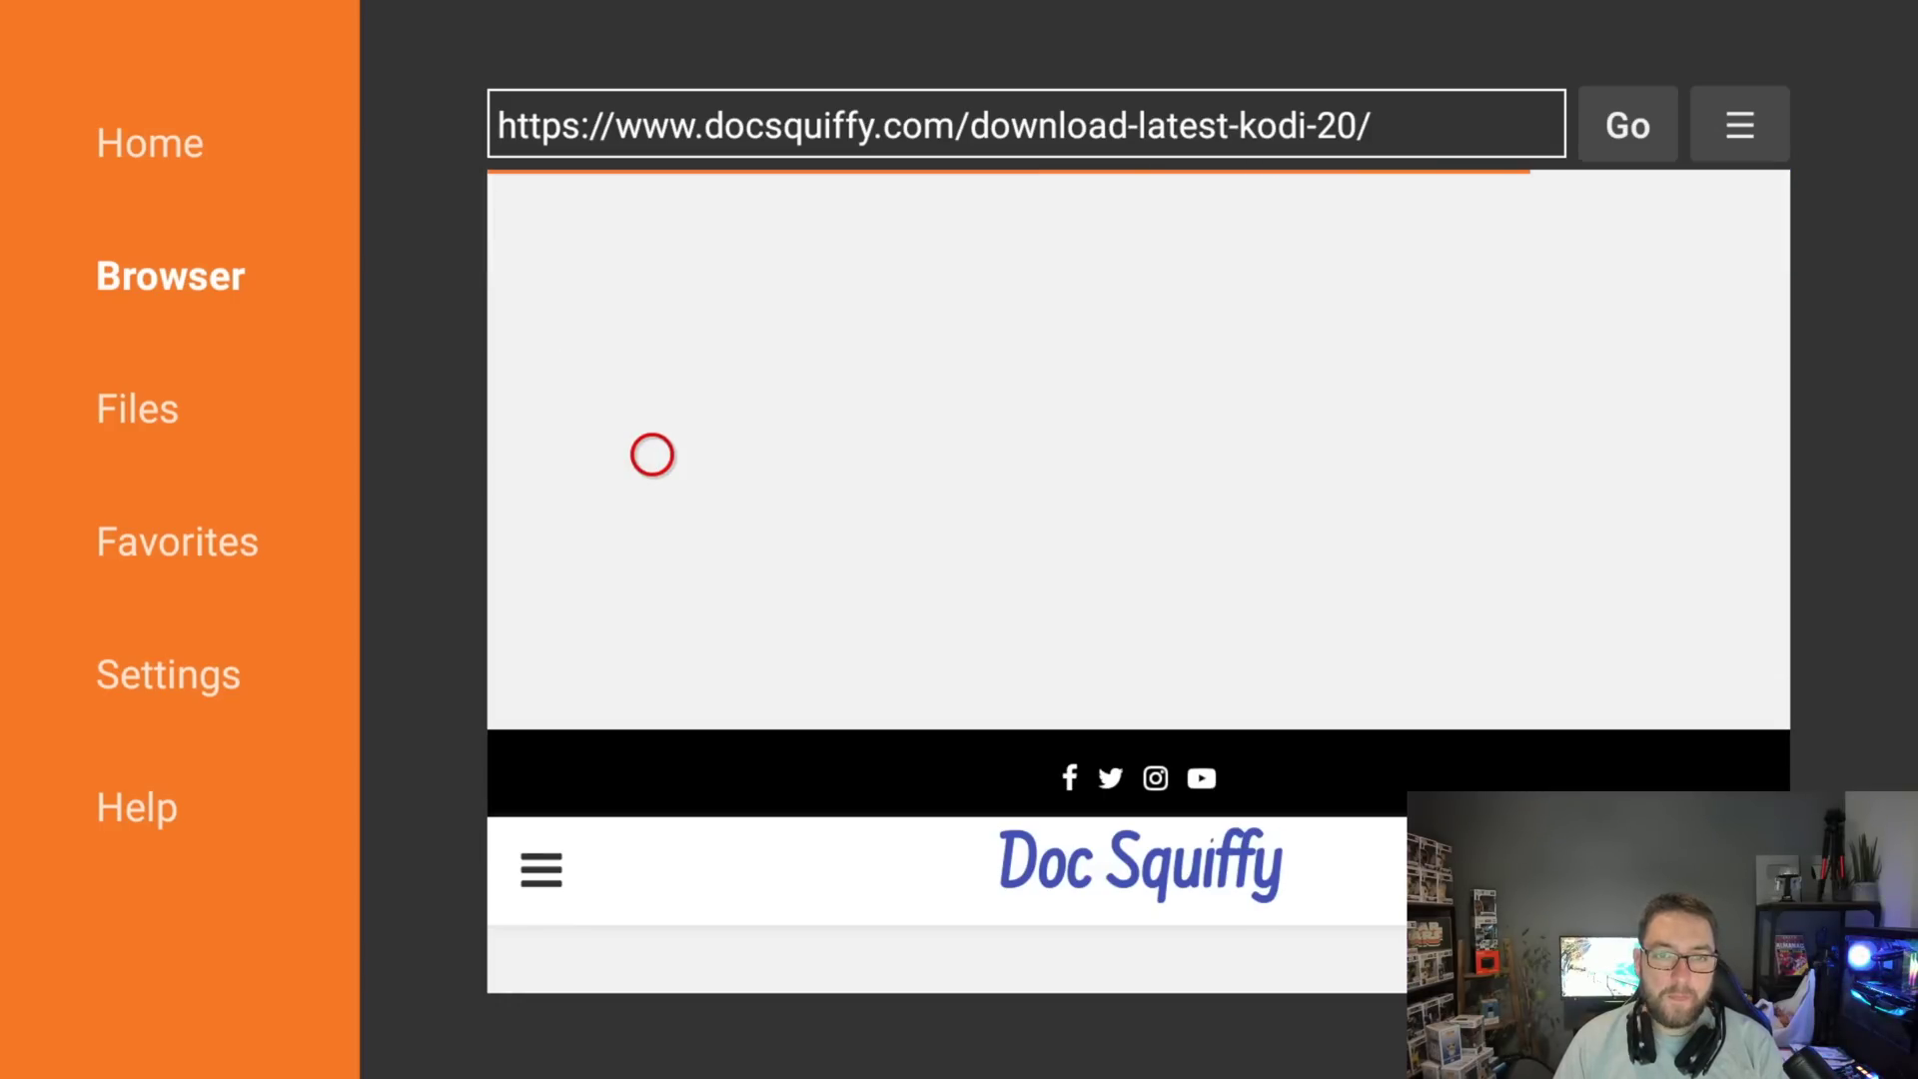
{"action": "scroll", "coordinate": [652, 954], "scroll_direction": "down", "scroll_amount": 10}
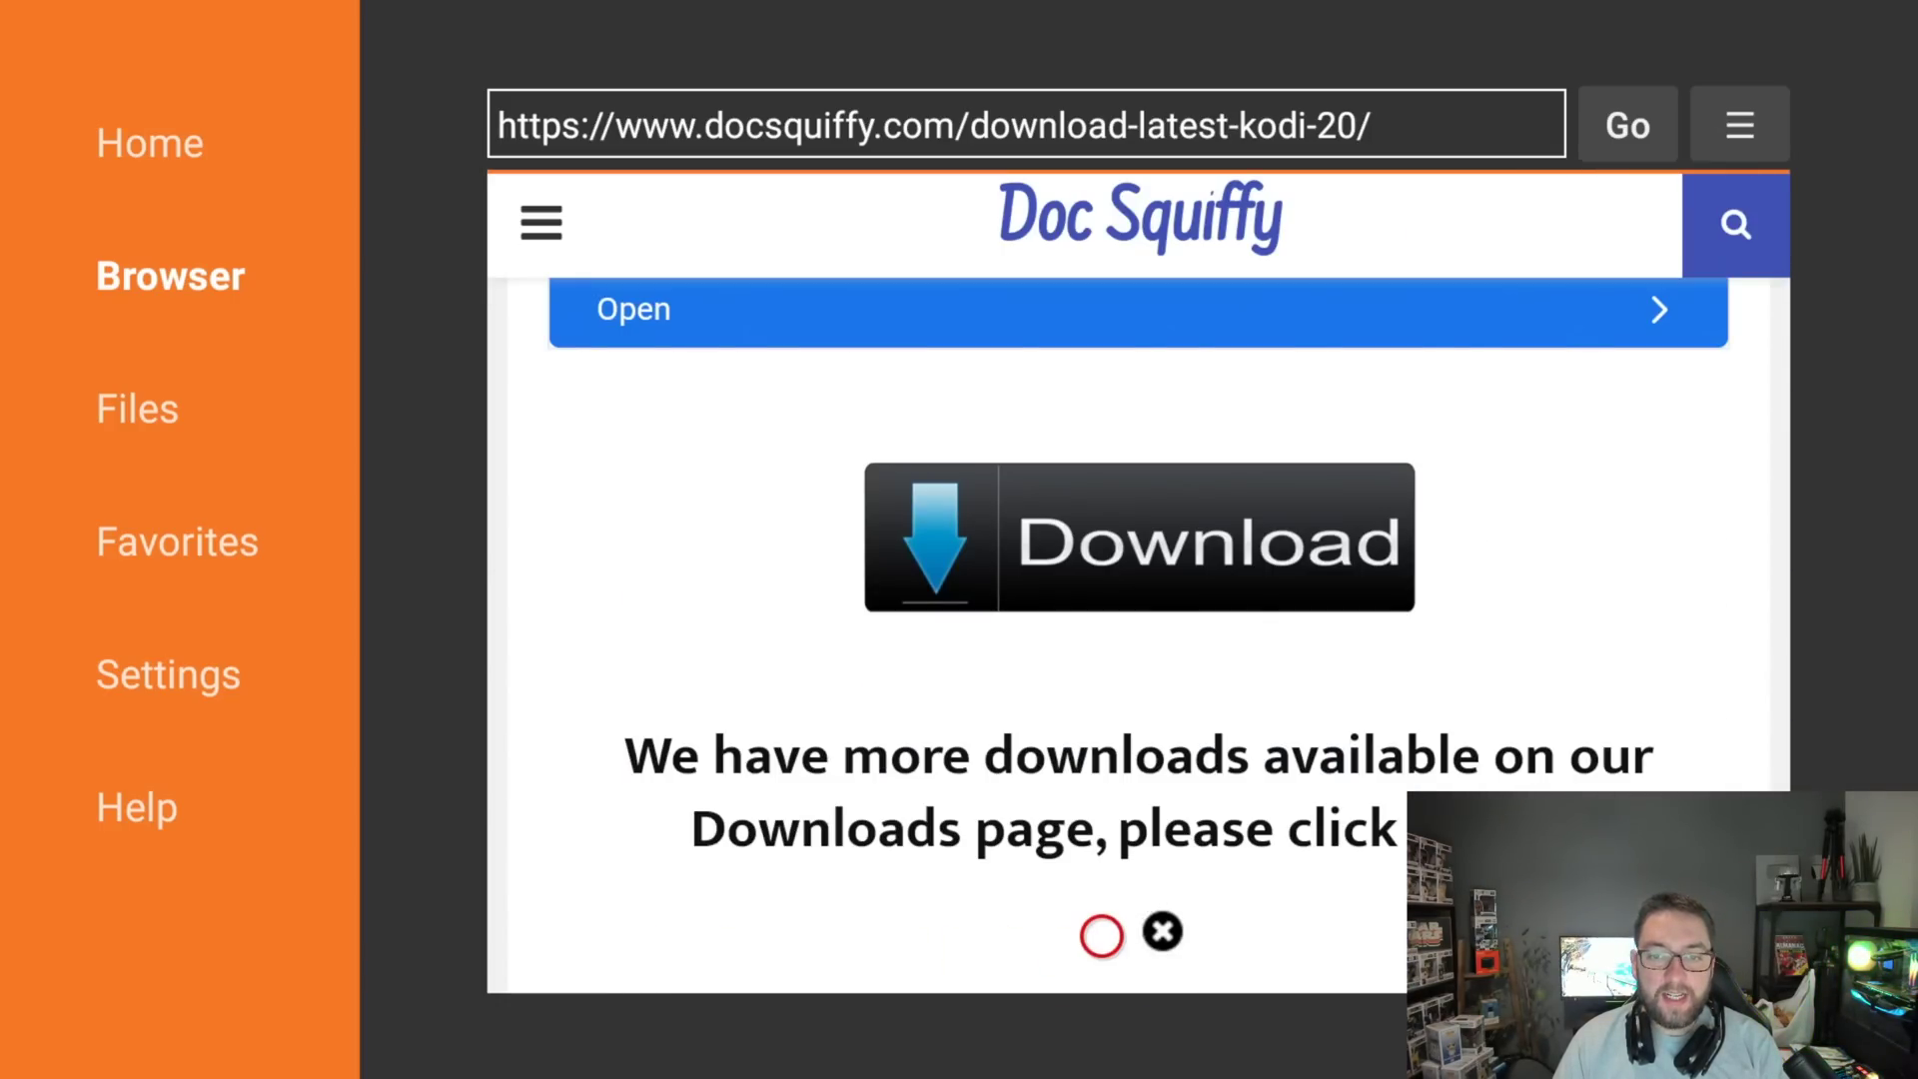
Download the Kodi 20.0 Nexus APK and install it as an update to the existing Kodi app.
{"action": "left_click", "coordinate": [1099, 540]}
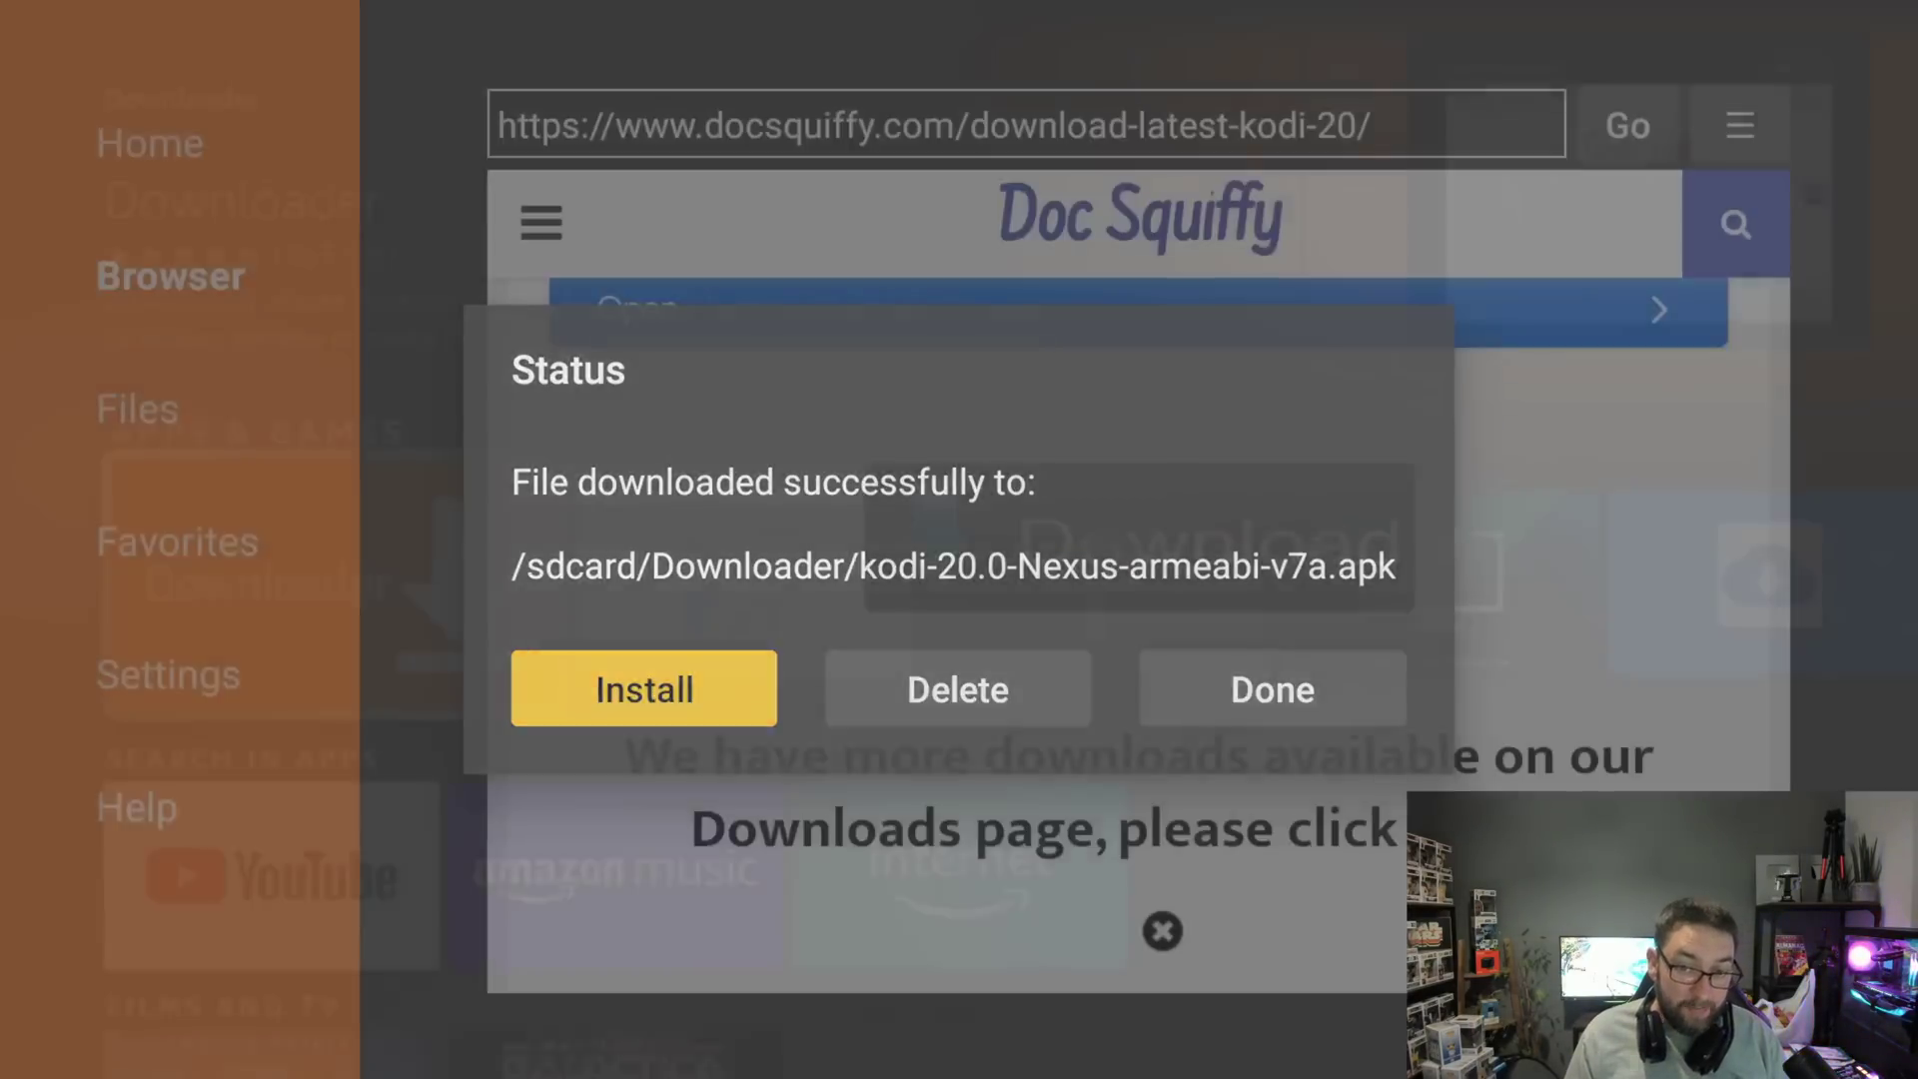
{"action": "key", "text": "Return"}
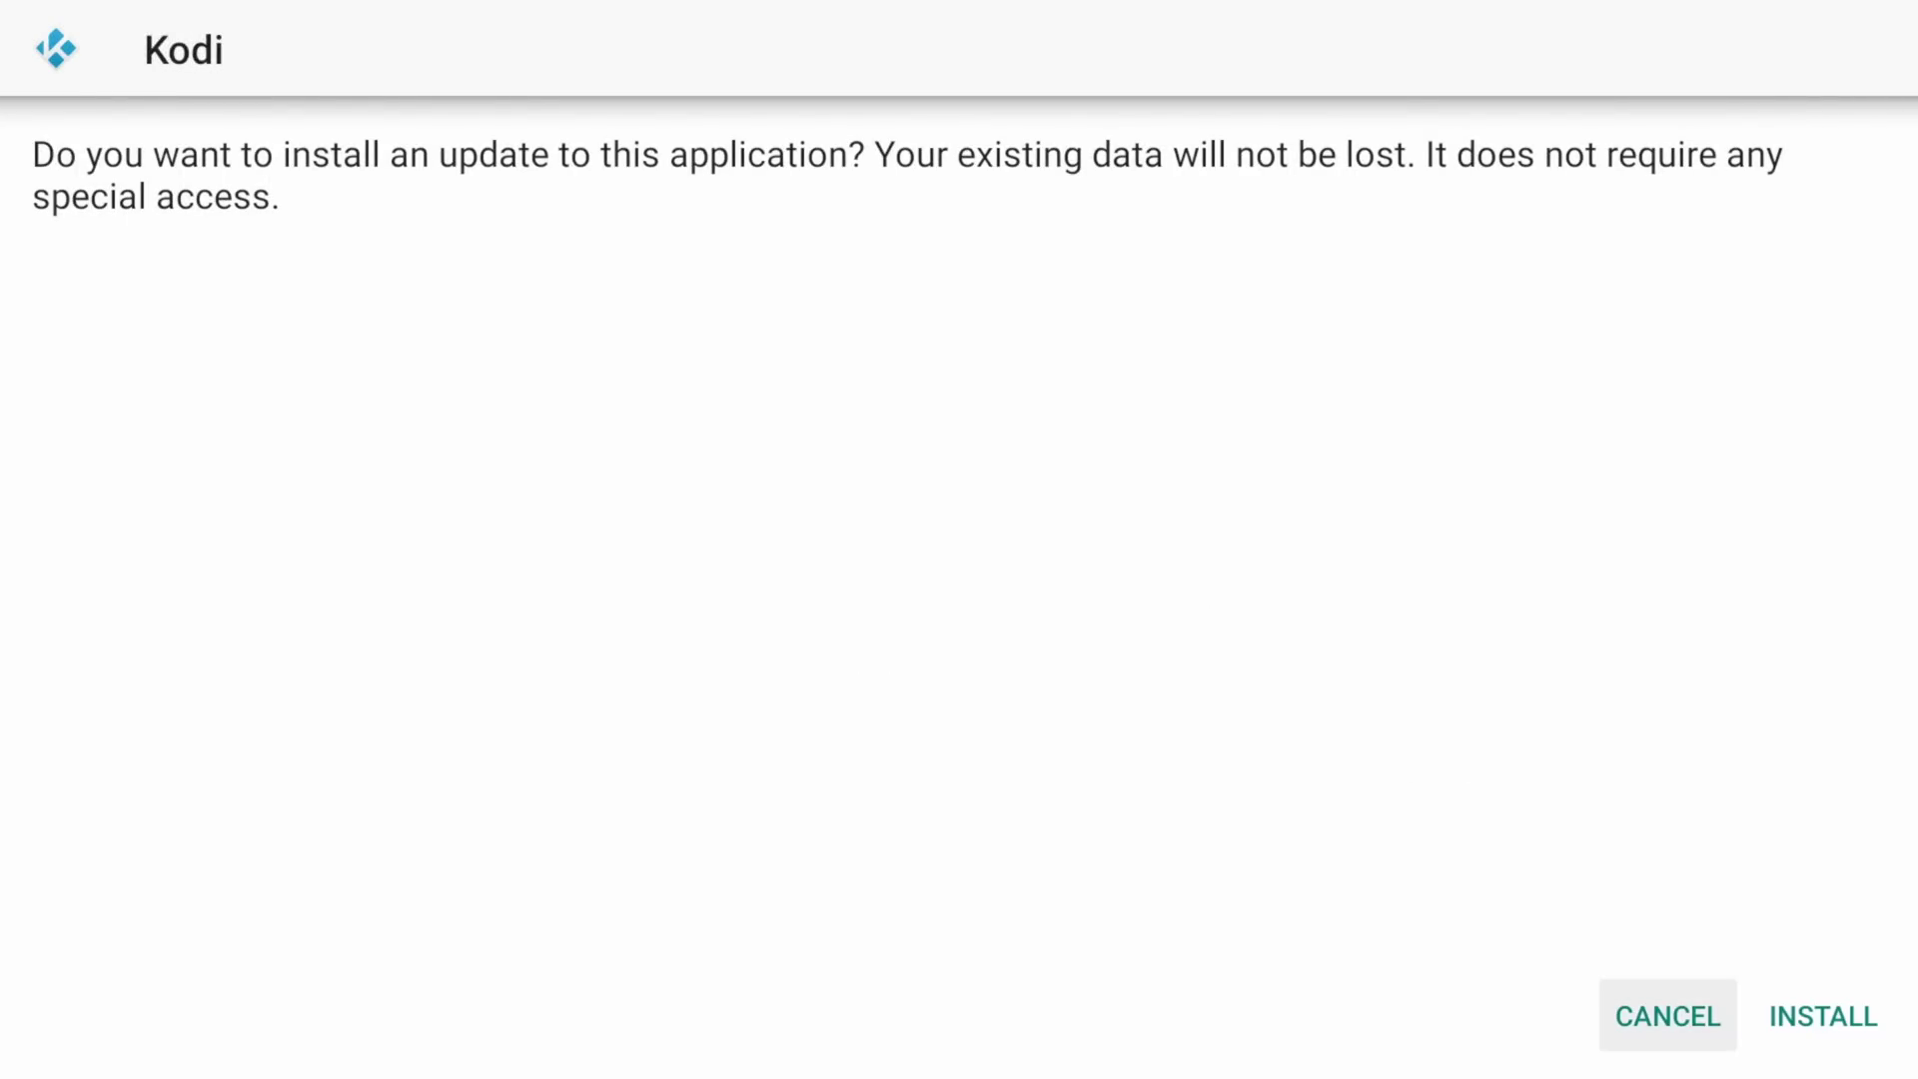
{"action": "key", "text": "Right"}
{"action": "key", "text": "Return"}
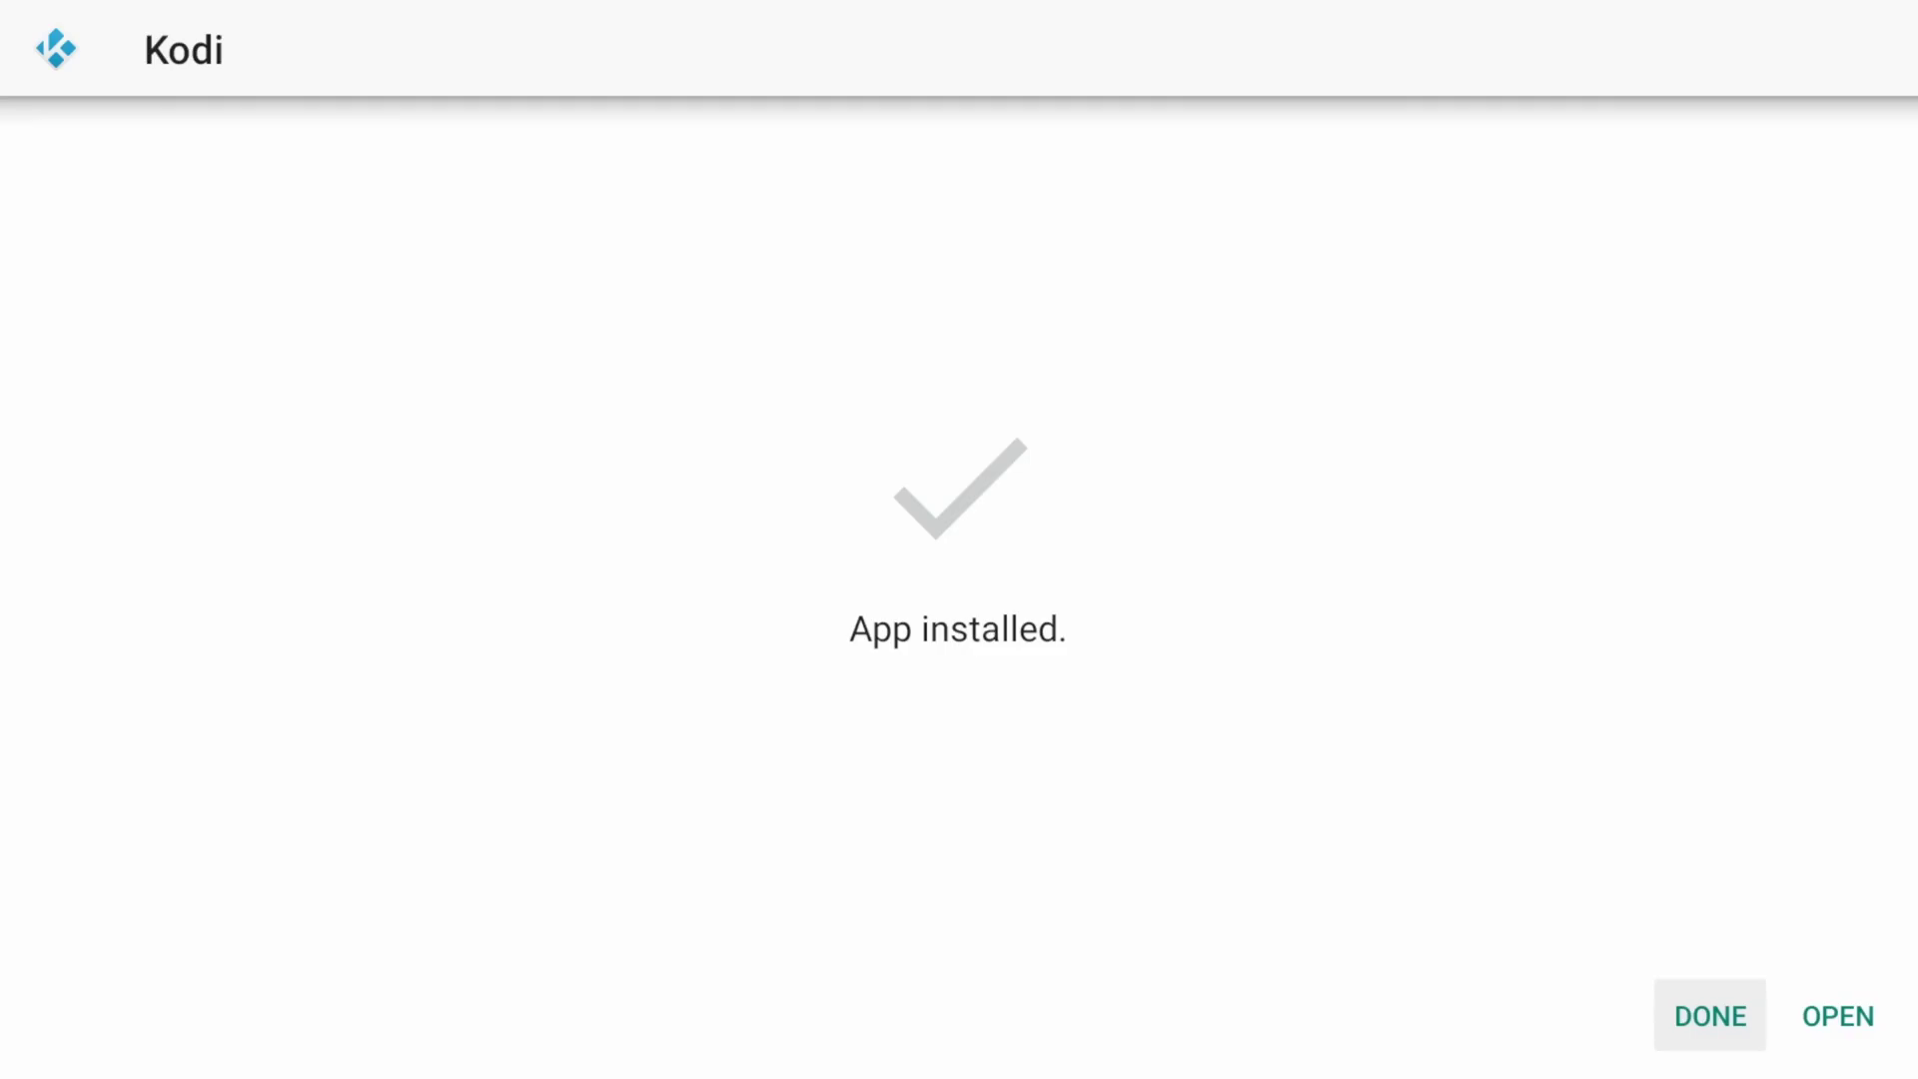
{"action": "key", "text": "Return"}
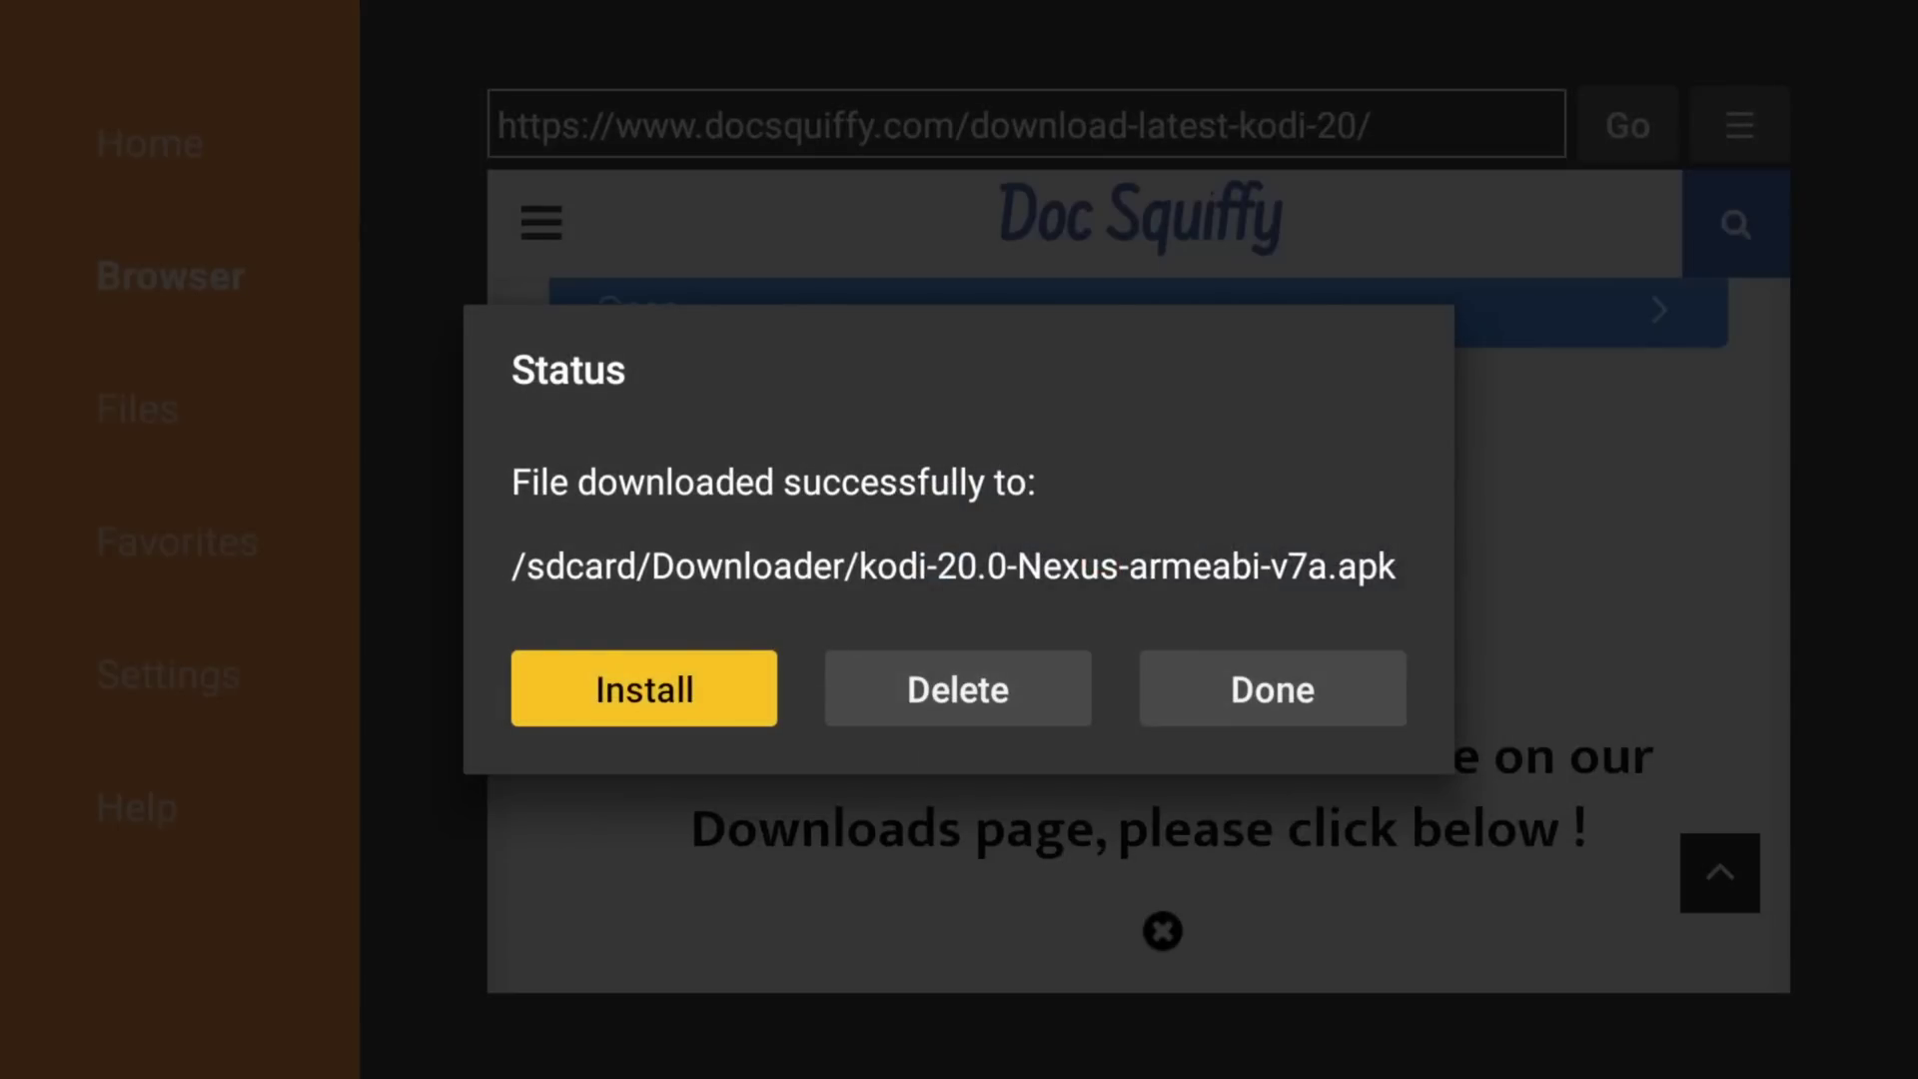
Delete the downloaded file kodi-20.0-Nexus-armeabi-v7a.apk from the Downloader folder.
{"action": "key", "text": "Right"}
{"action": "key", "text": "Return"}
{"action": "key", "text": "Left"}
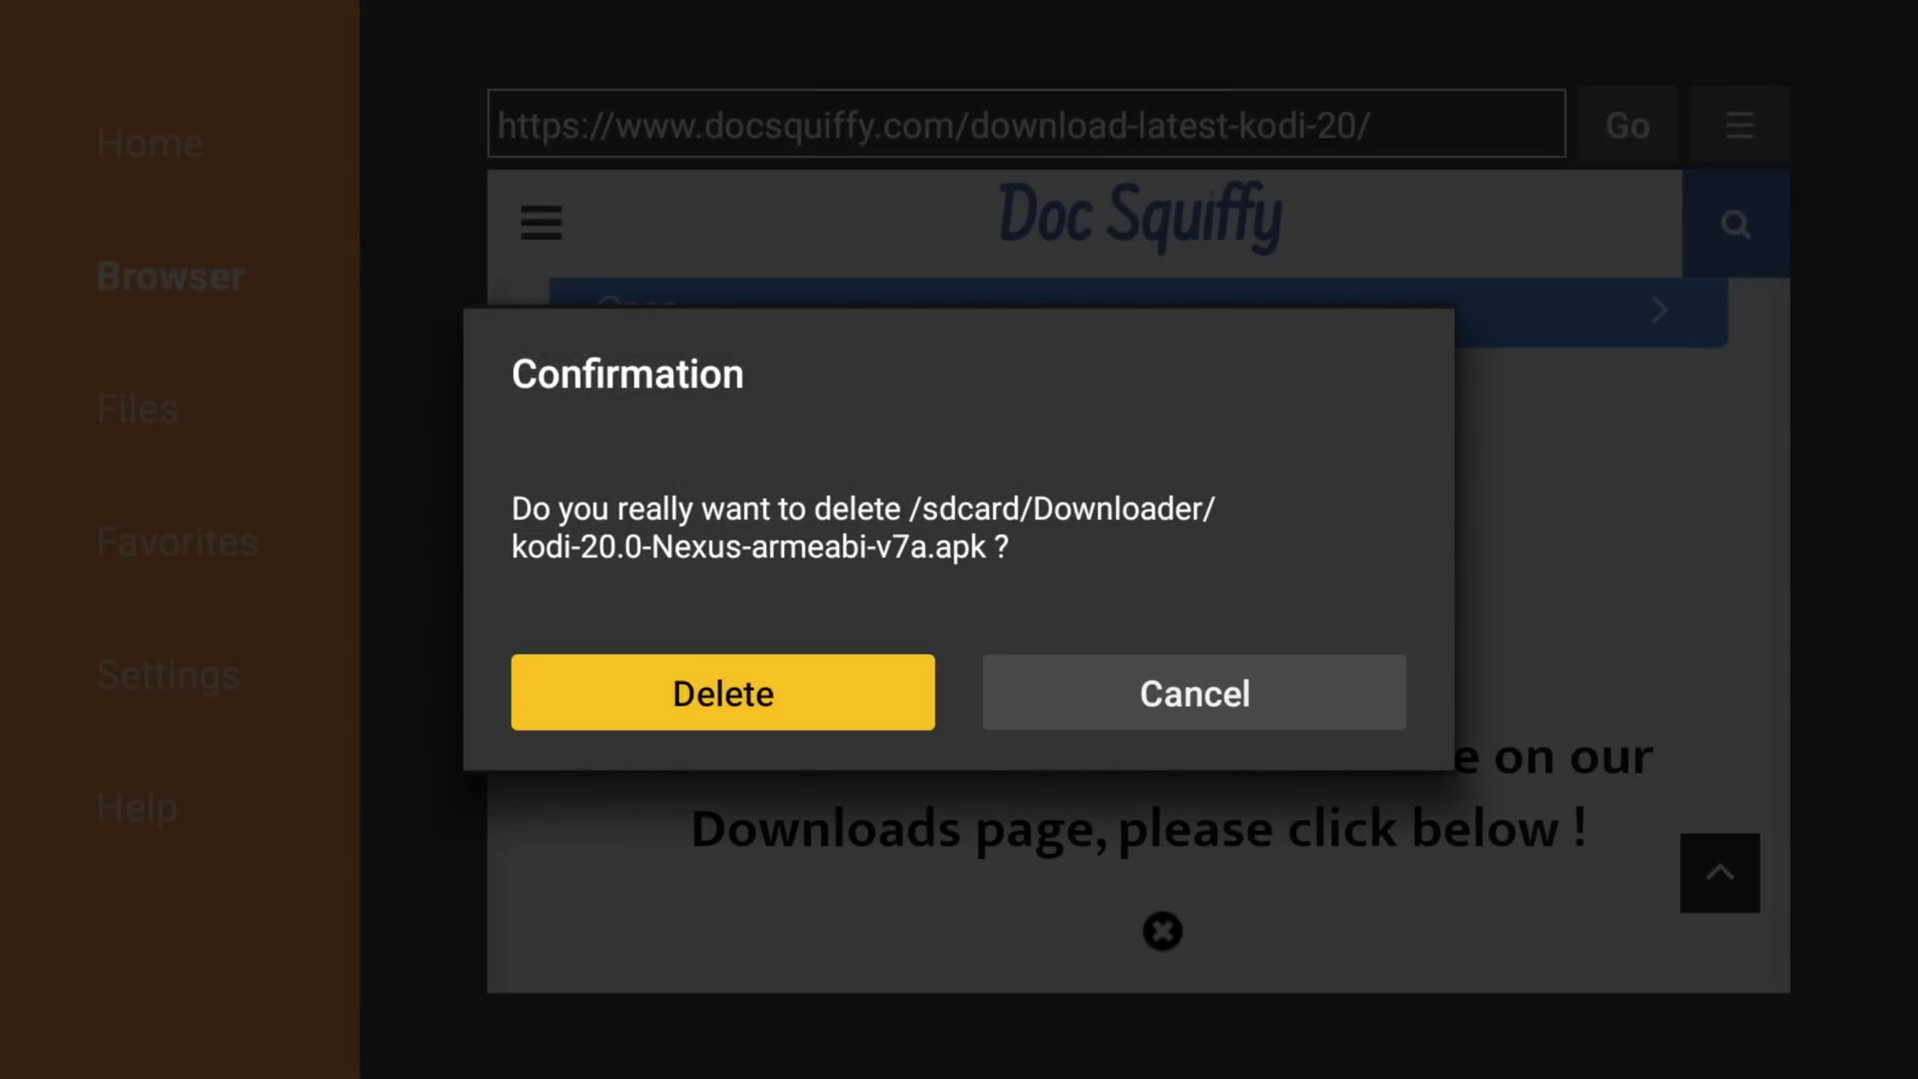
{"action": "key", "text": "Return"}
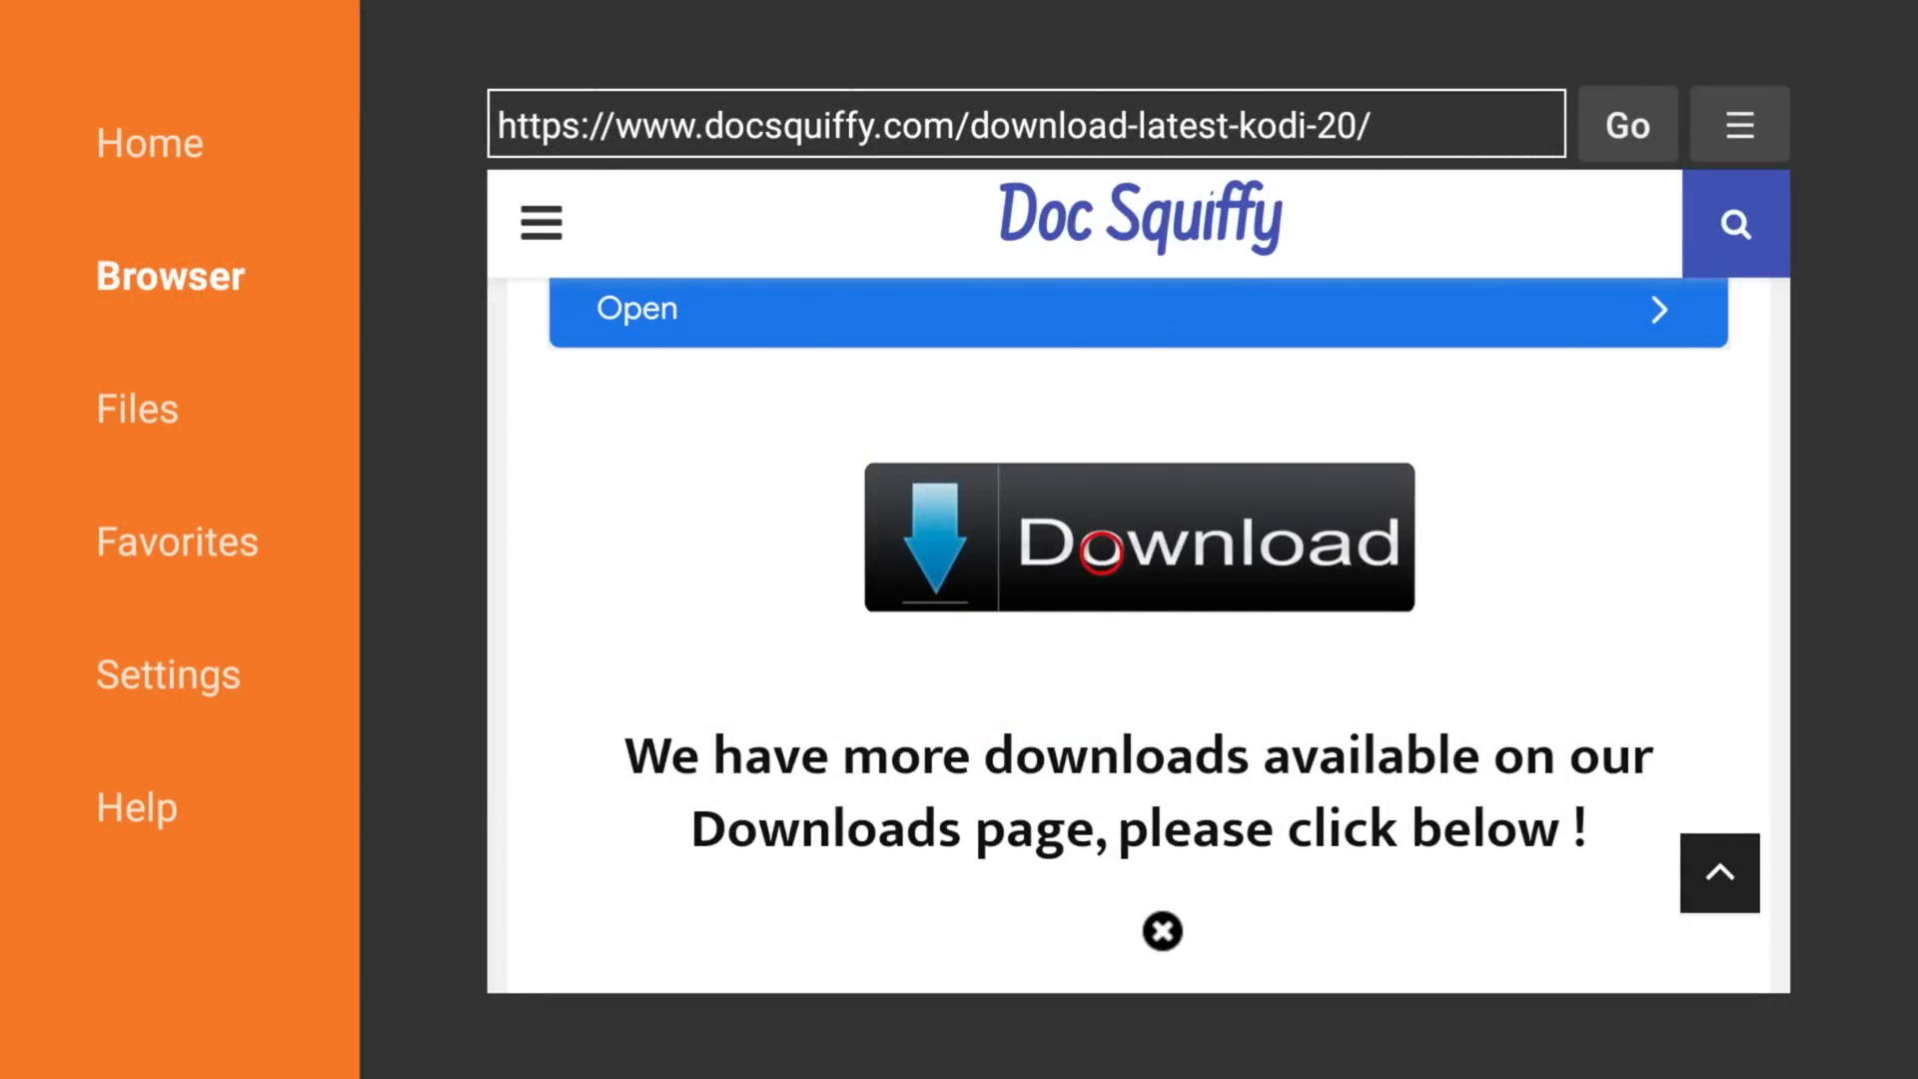
Return to the Fire TV home screen and open My Apps to view all installed apps.
{"action": "key", "text": "Home"}
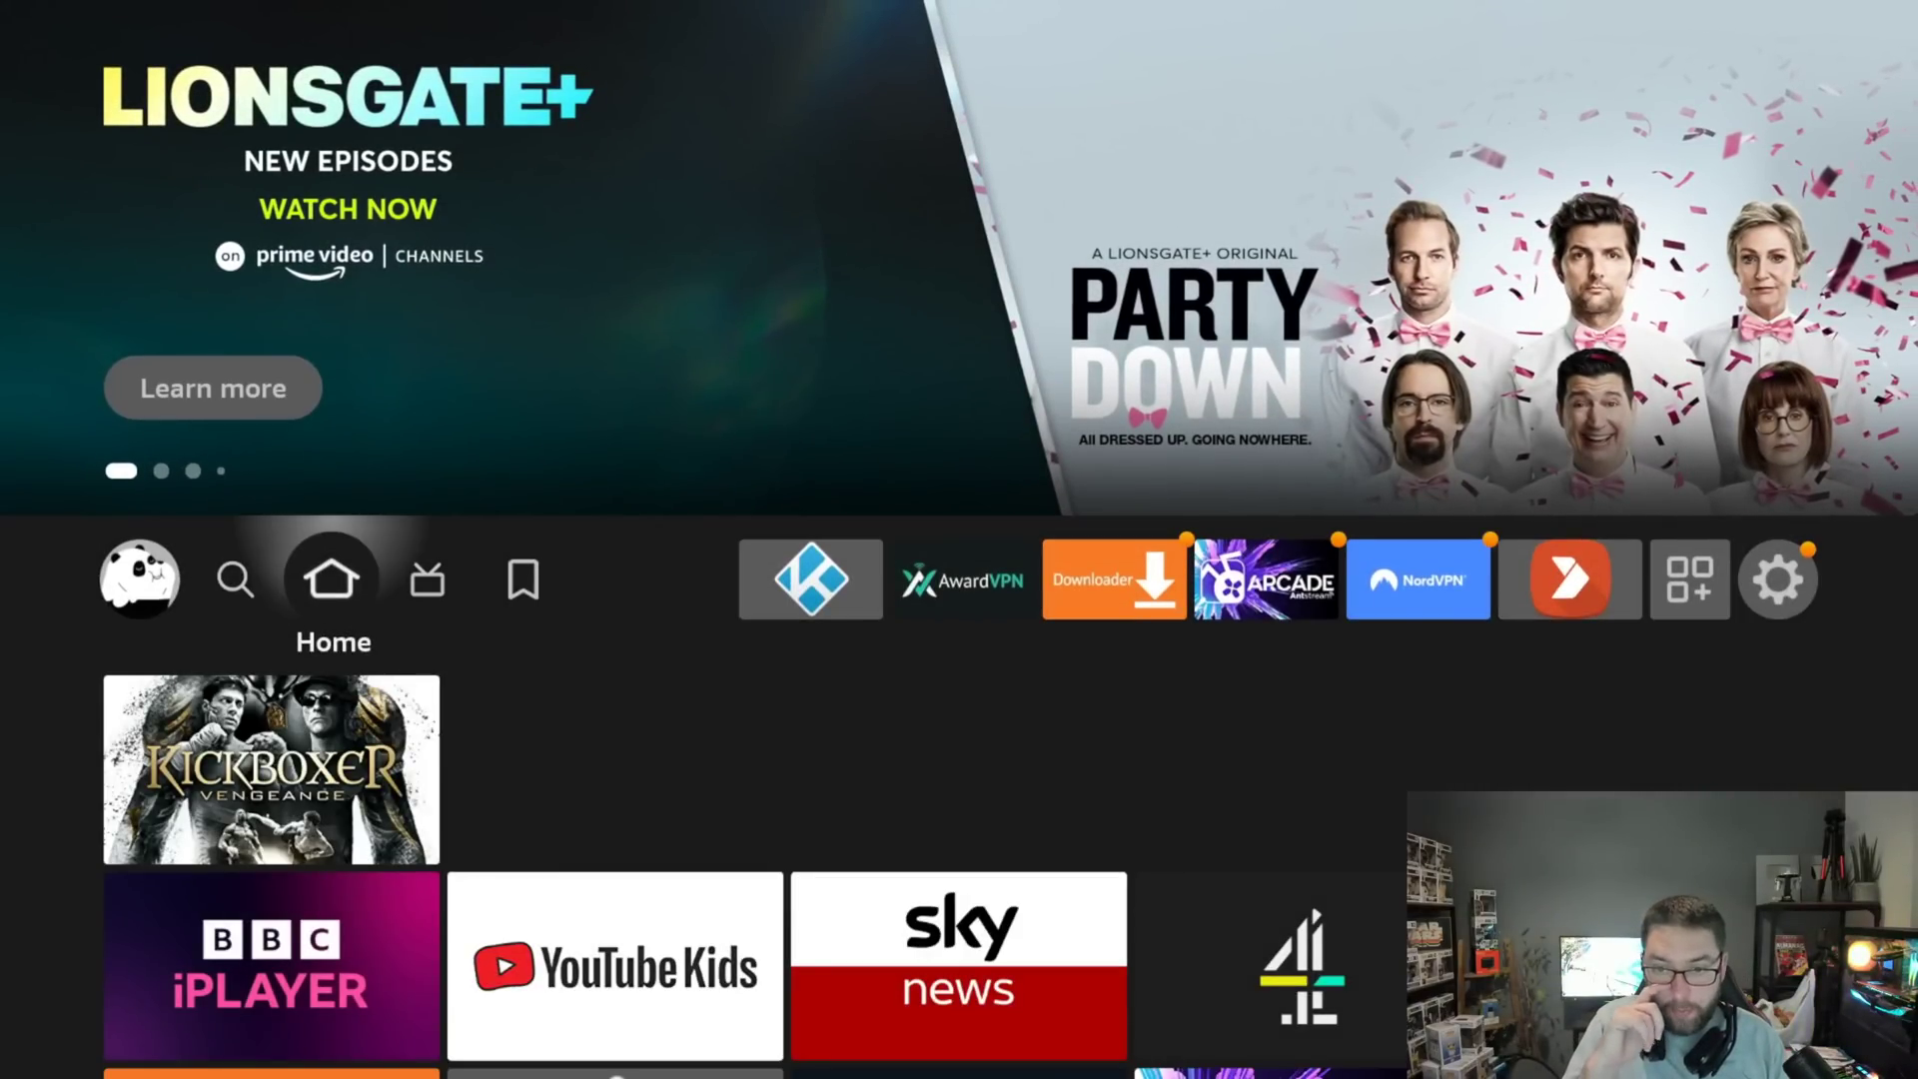
{"action": "key", "text": "Right"}
{"action": "key", "text": "Right"}
{"action": "key", "text": "Right"}
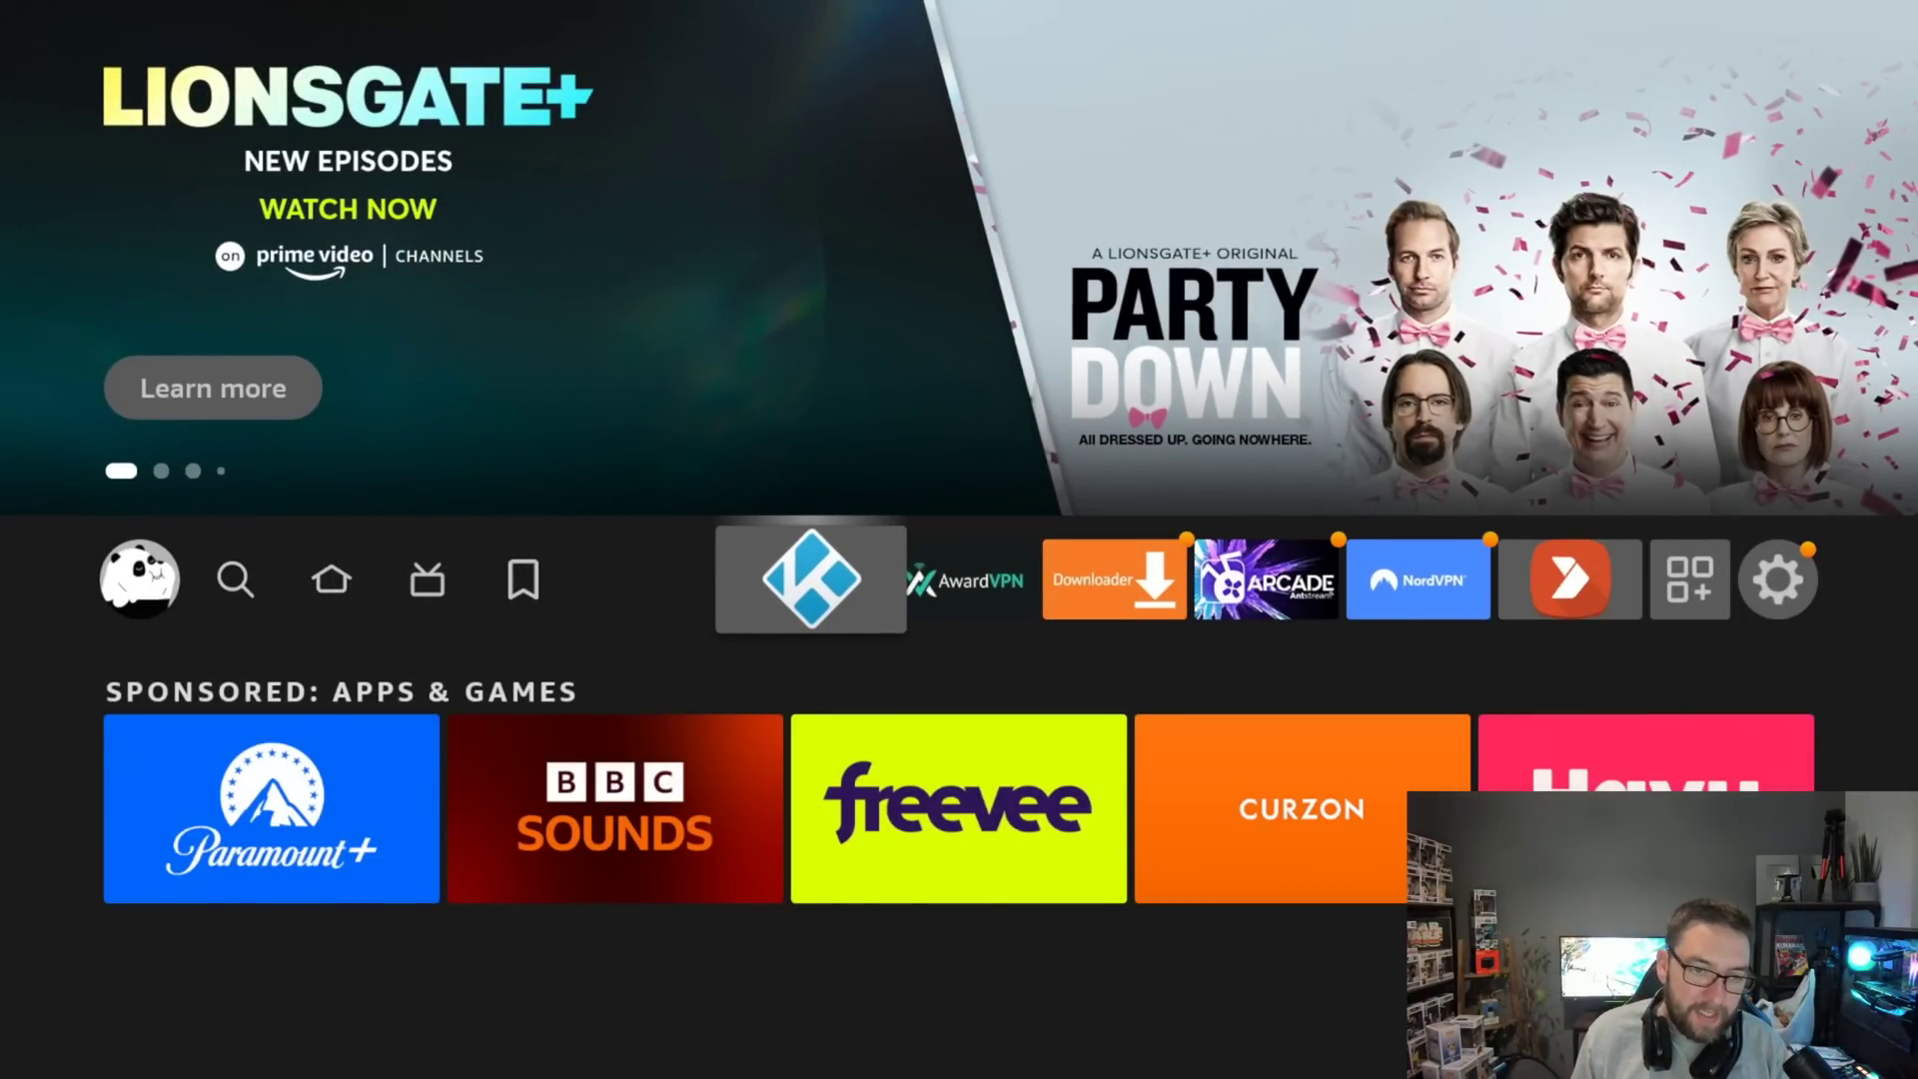
{"action": "key", "text": "Right"}
{"action": "key", "text": "Right"}
{"action": "key", "text": "Right"}
{"action": "key", "text": "Right"}
{"action": "key", "text": "Right"}
{"action": "key", "text": "Right"}
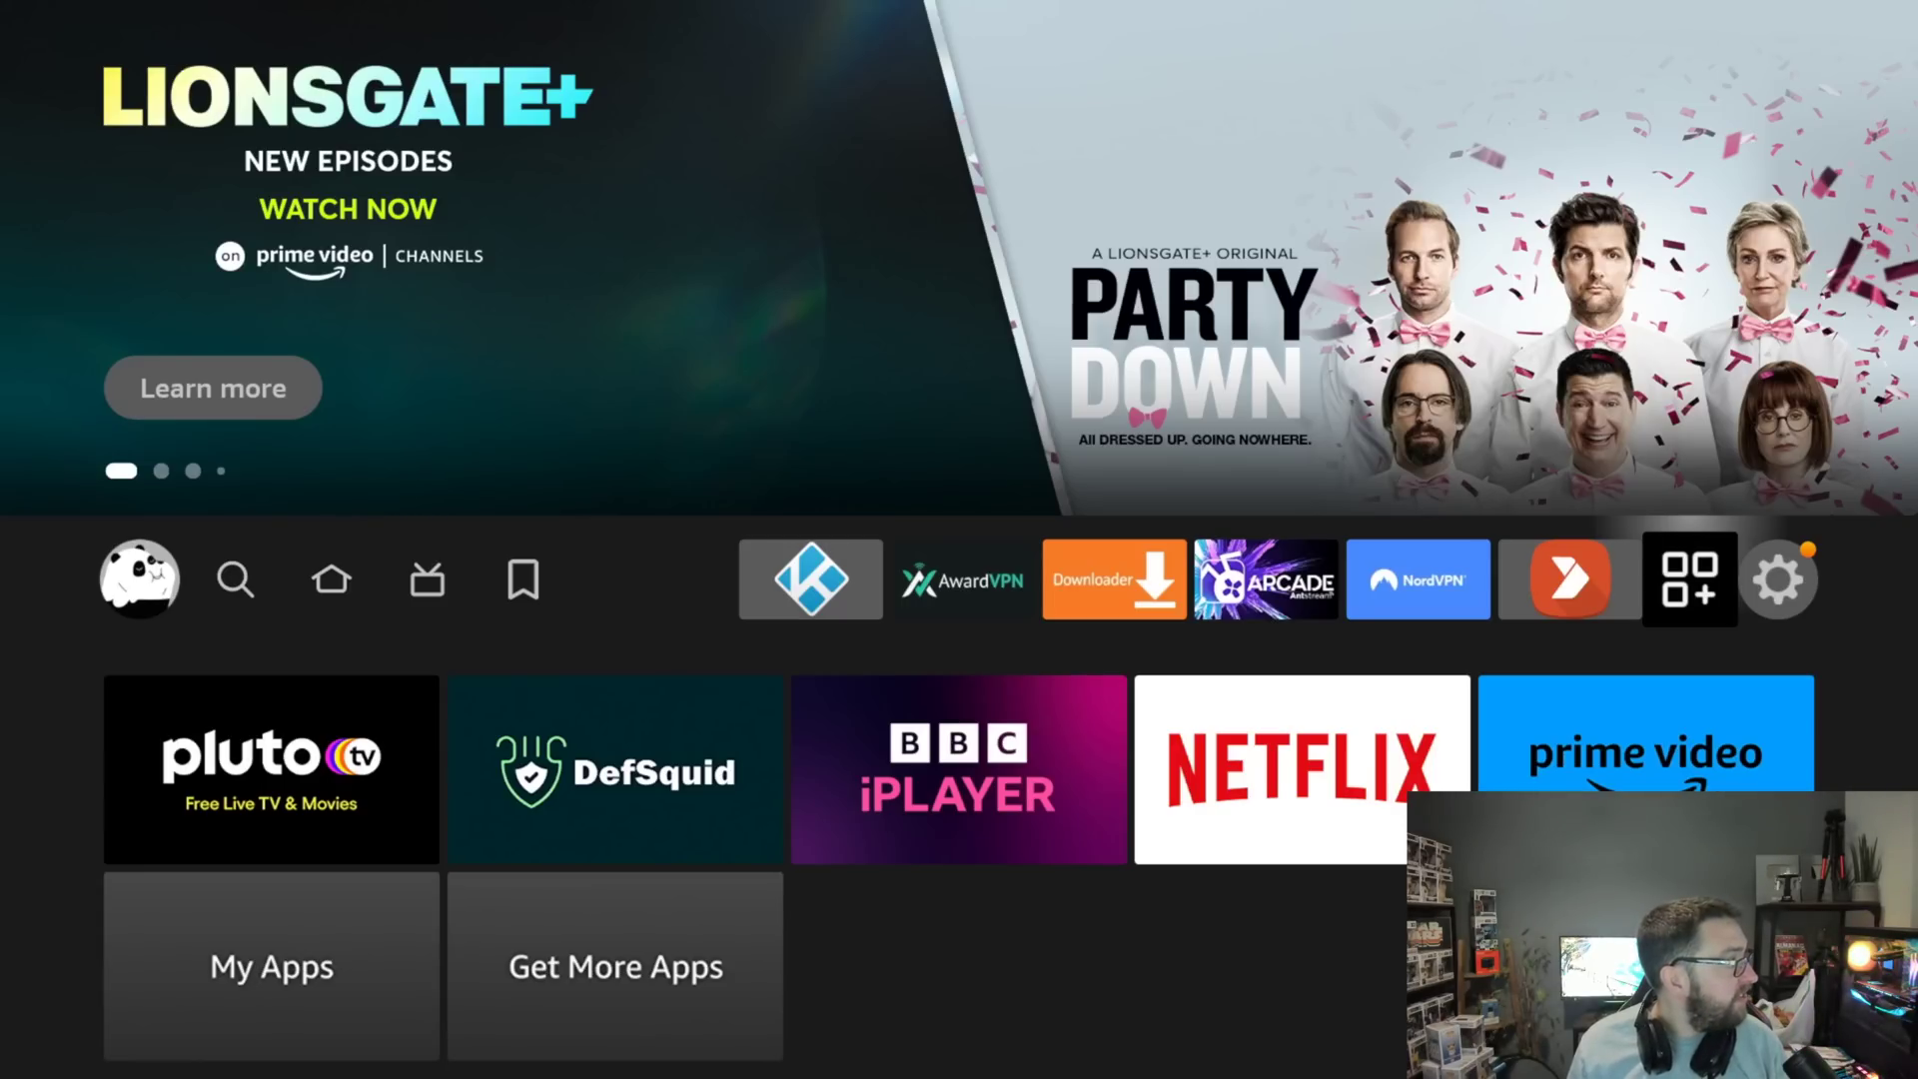
{"action": "key", "text": "Down"}
{"action": "key", "text": "Down"}
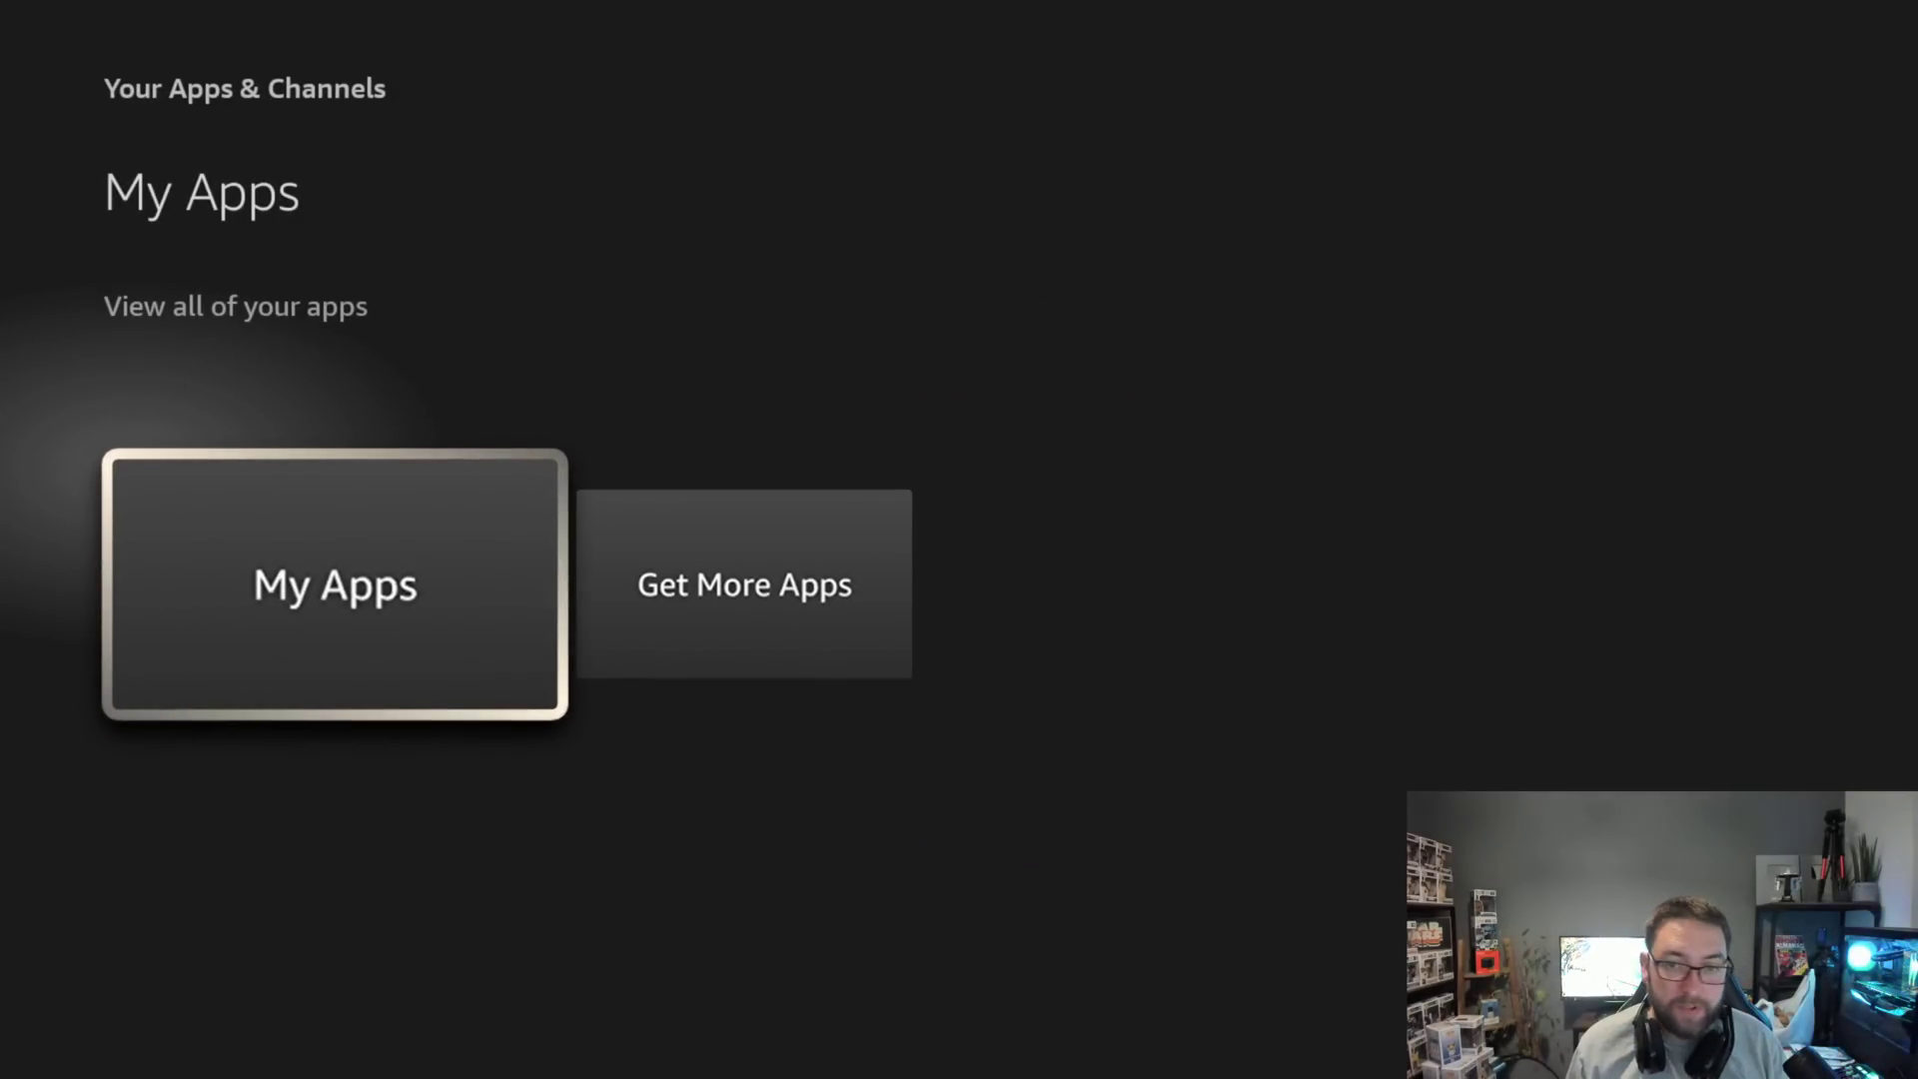
{"action": "key", "text": "Return"}
Look through the tiles in Your Apps & Channels and launch Kodi.
{"action": "key", "text": "Down"}
{"action": "key", "text": "Down"}
{"action": "key", "text": "Down"}
{"action": "key", "text": "Down"}
{"action": "key", "text": "Right"}
{"action": "key", "text": "Right"}
{"action": "key", "text": "Right"}
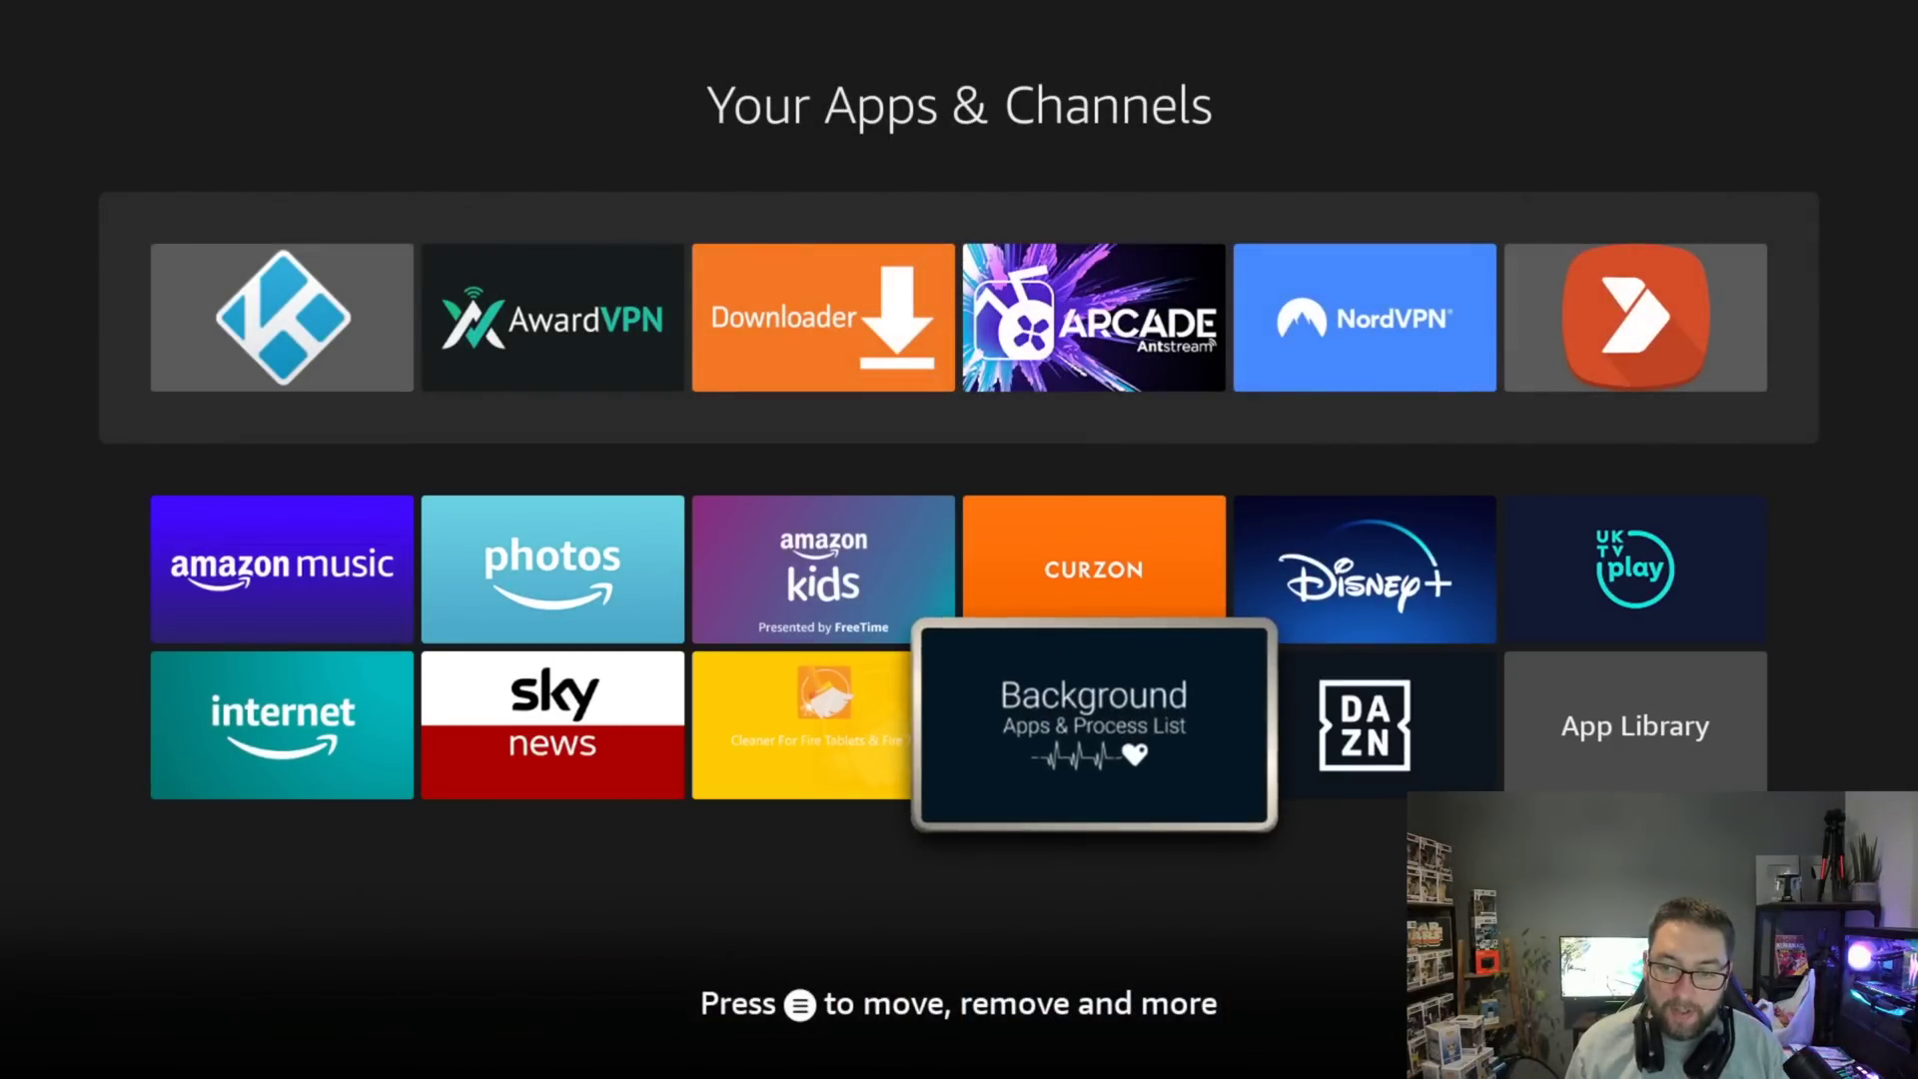
{"action": "key", "text": "Left"}
{"action": "key", "text": "Left"}
{"action": "key", "text": "Left"}
{"action": "key", "text": "Up"}
{"action": "key", "text": "Up"}
{"action": "key", "text": "Up"}
{"action": "key", "text": "Up"}
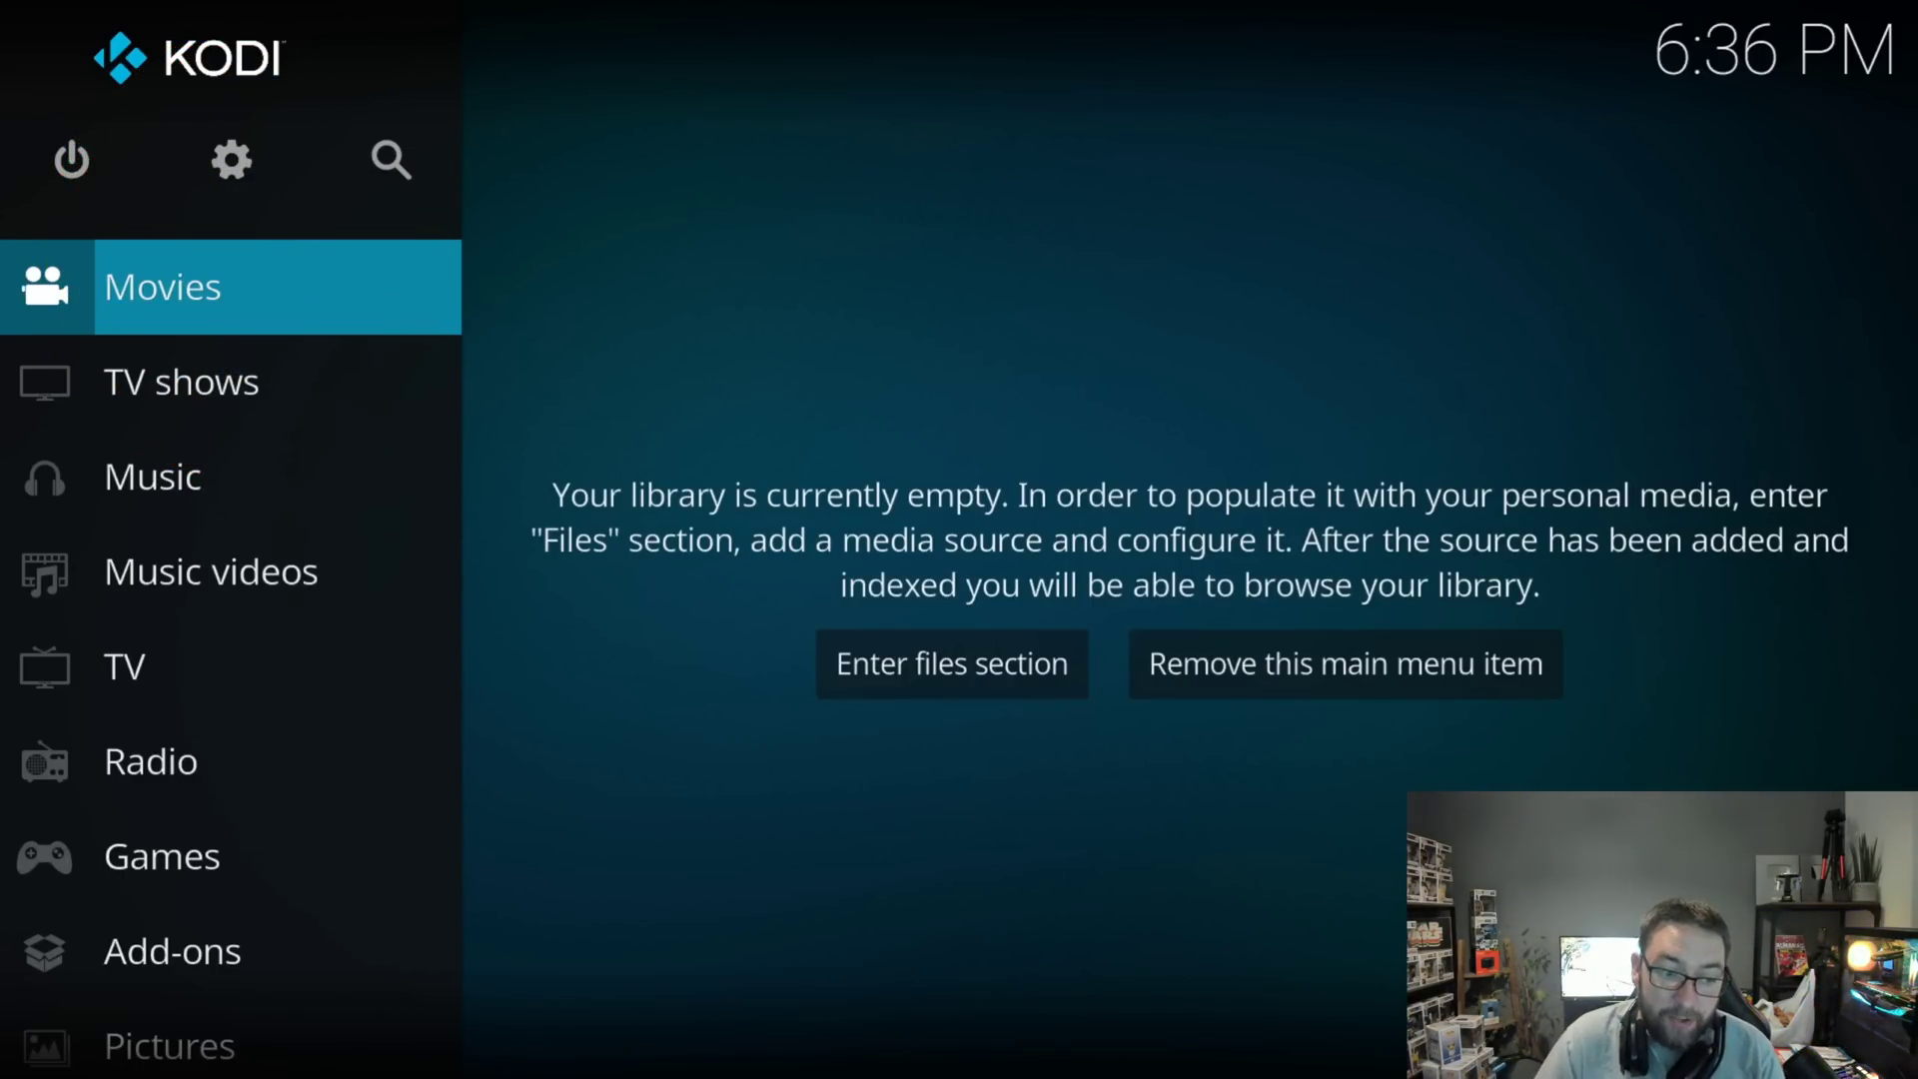
Open the Add-ons section from Kodi's main menu.
{"action": "key", "text": "Down"}
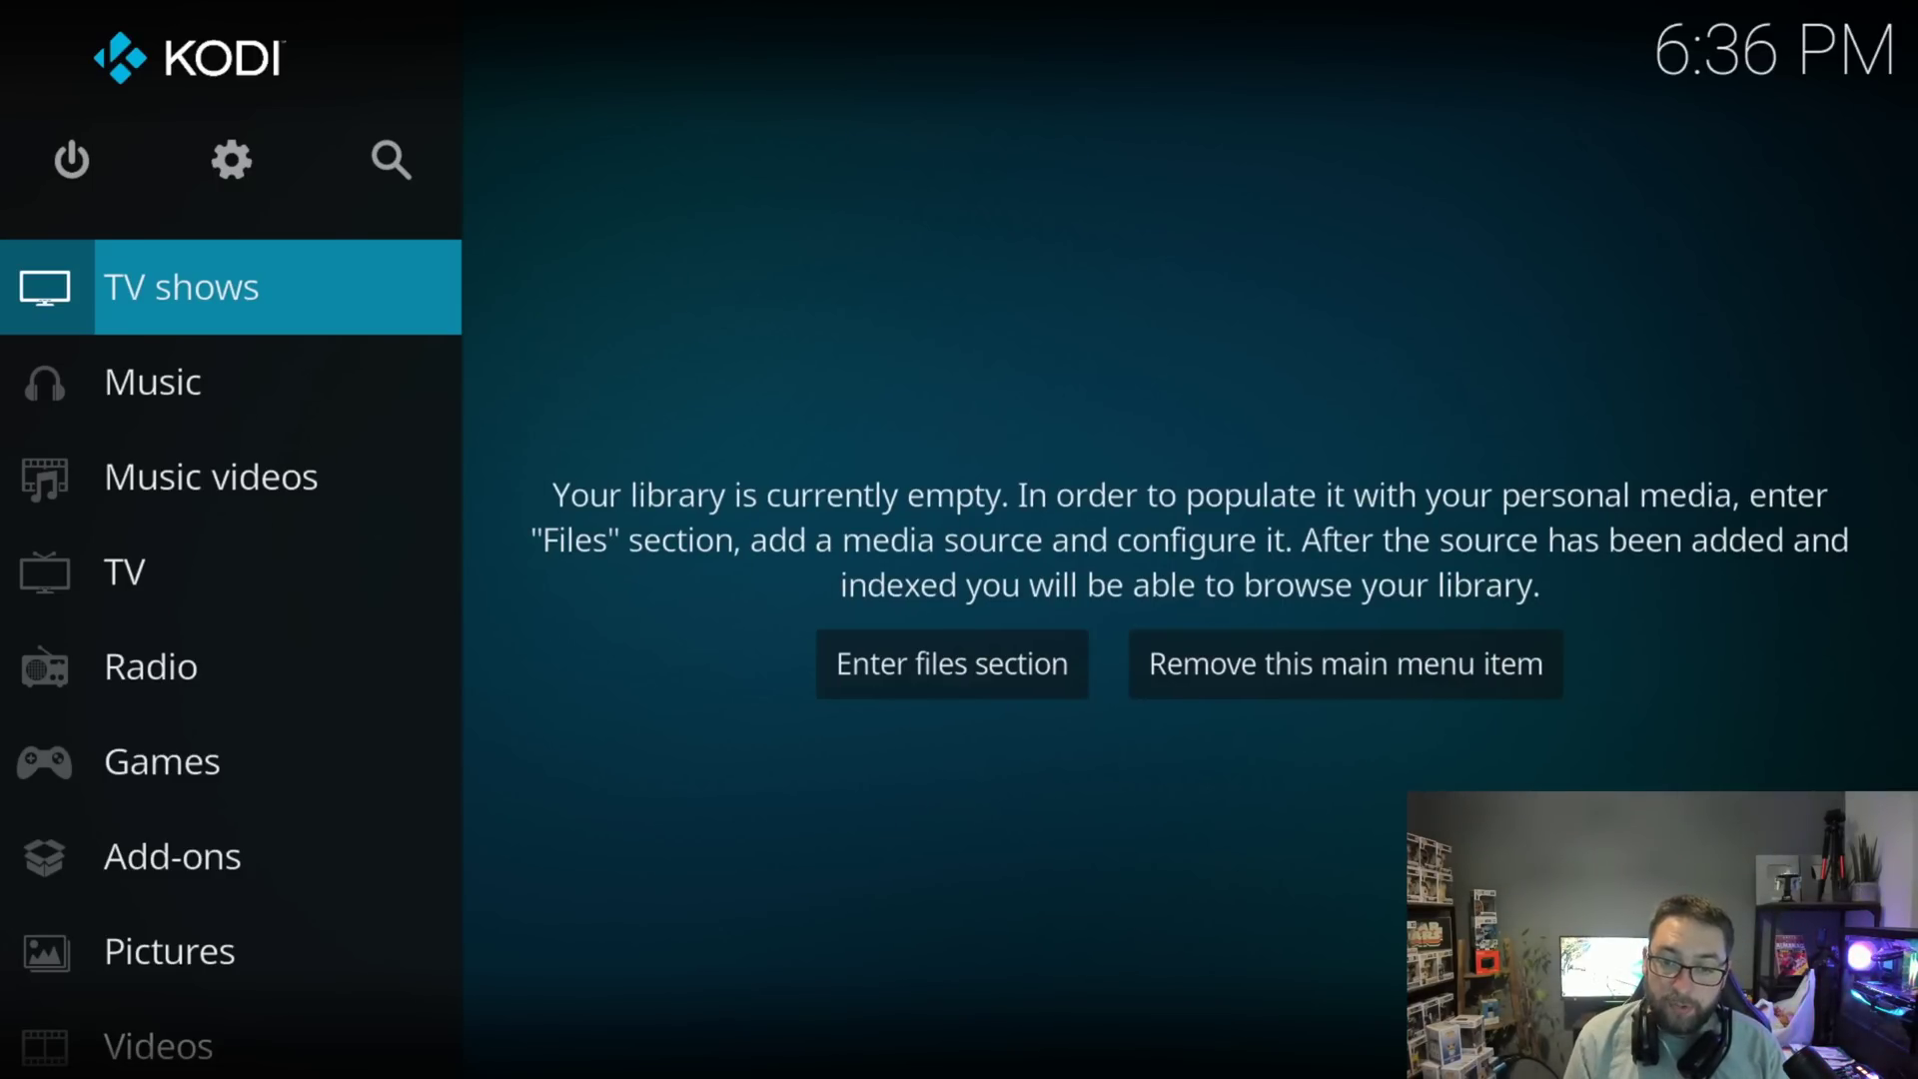
{"action": "key", "text": "Up"}
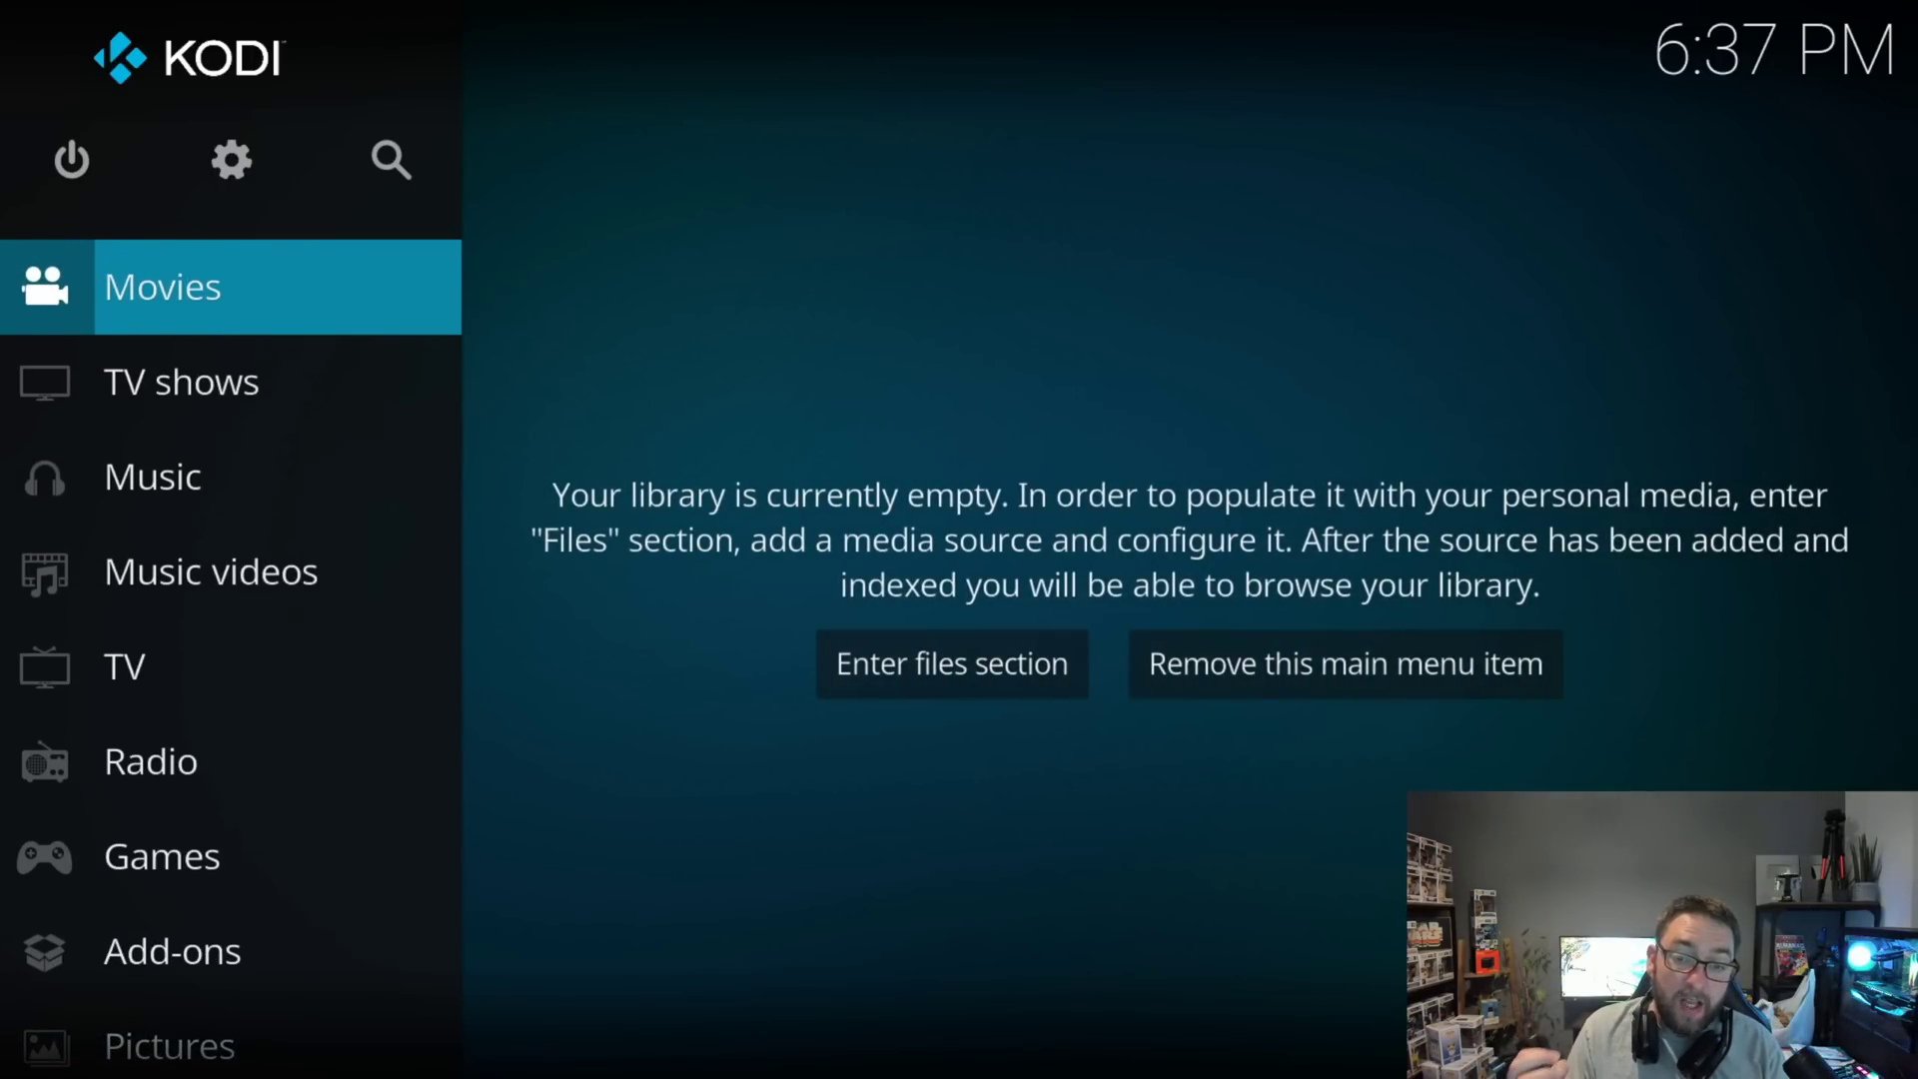
{"action": "key", "text": "Down"}
{"action": "key", "text": "Down"}
{"action": "key", "text": "Down"}
{"action": "key", "text": "Down"}
{"action": "key", "text": "Down"}
{"action": "key", "text": "Down"}
{"action": "key", "text": "Down"}
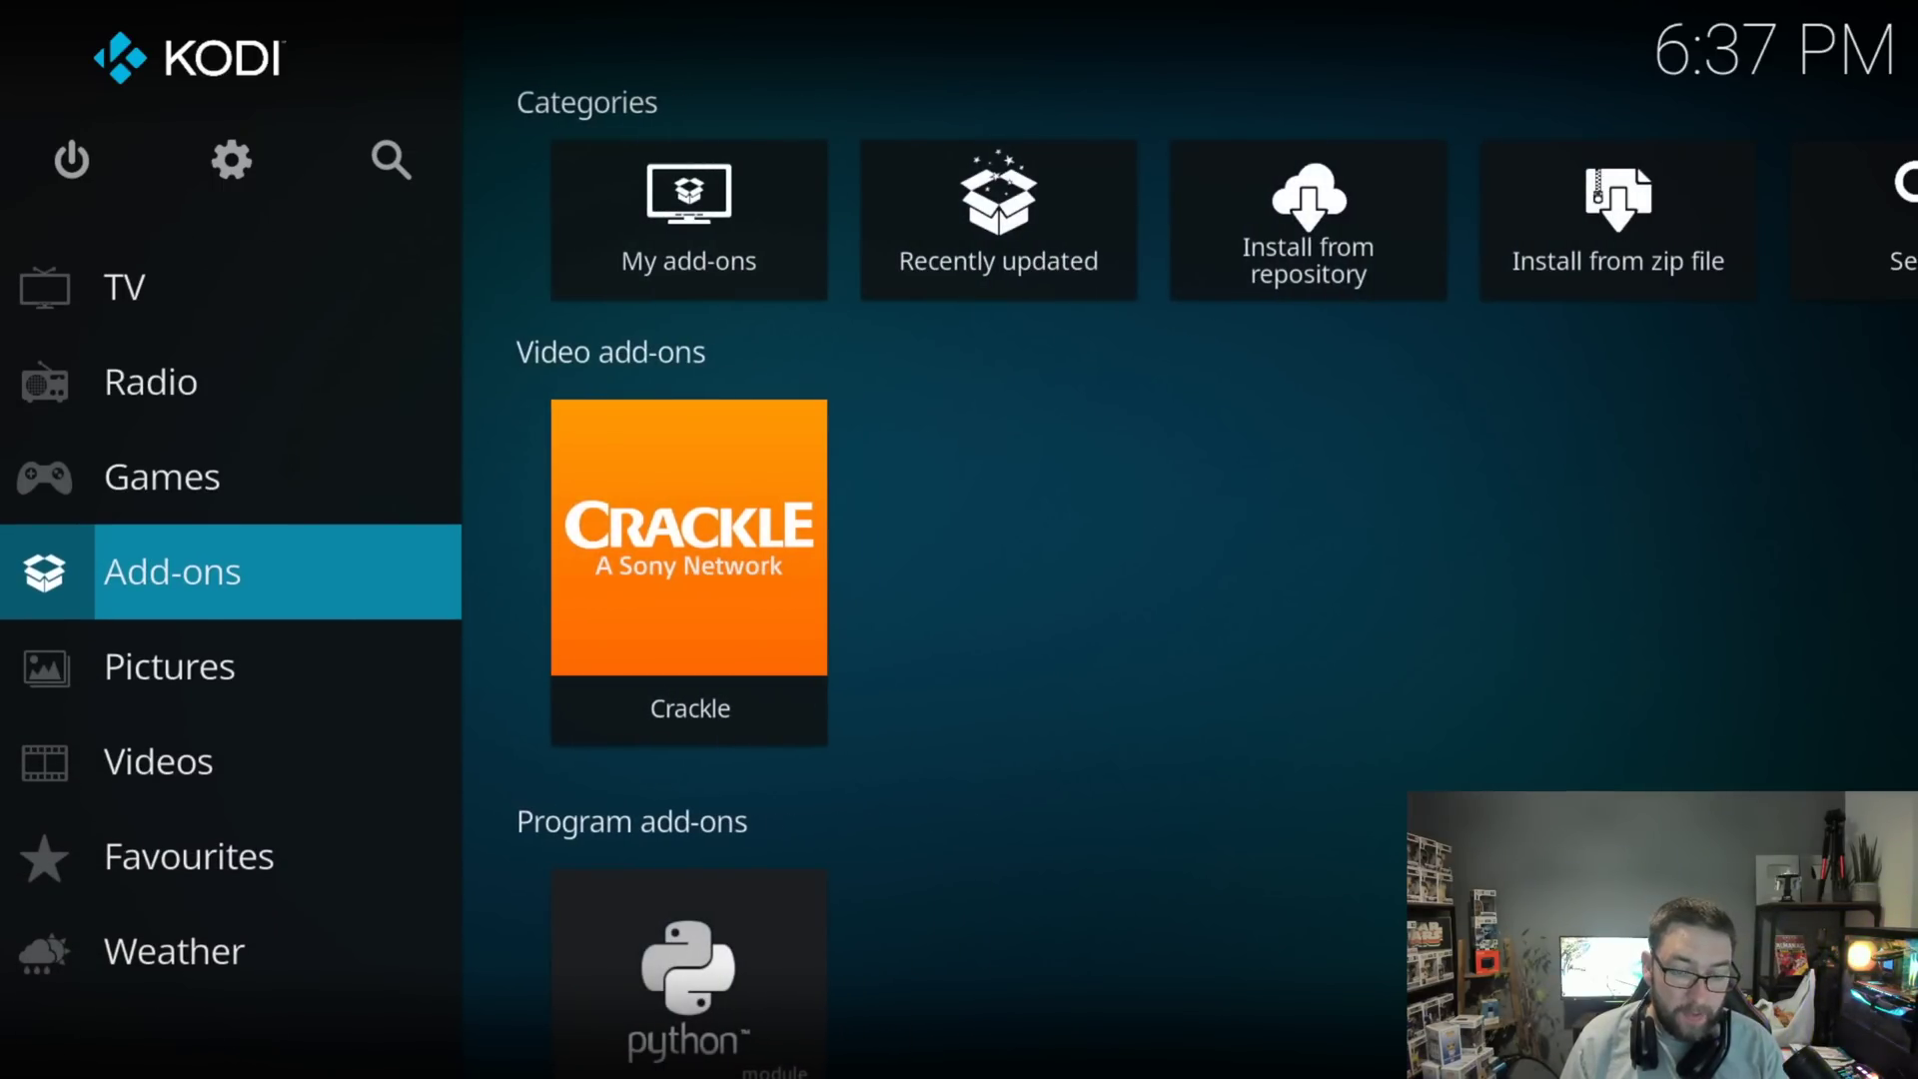
{"action": "key", "text": "Right"}
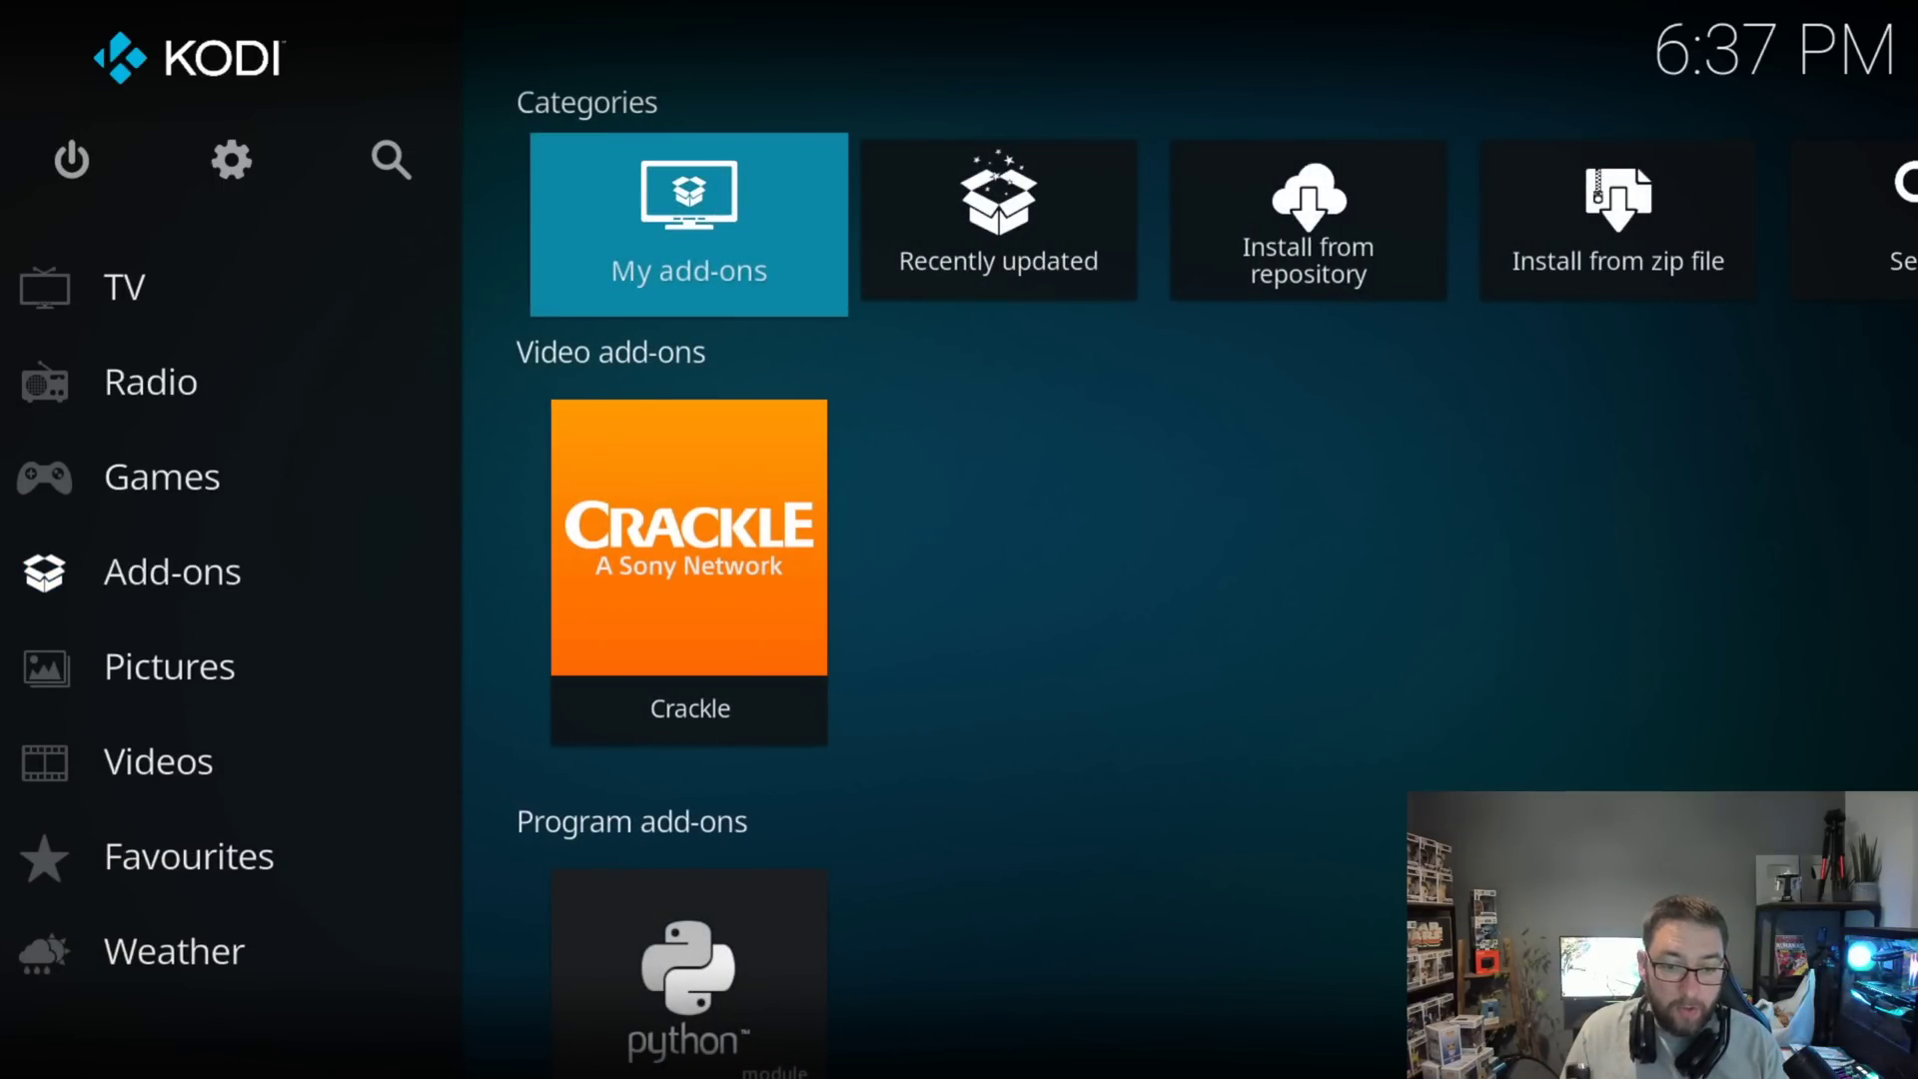
{"action": "key", "text": "Left"}
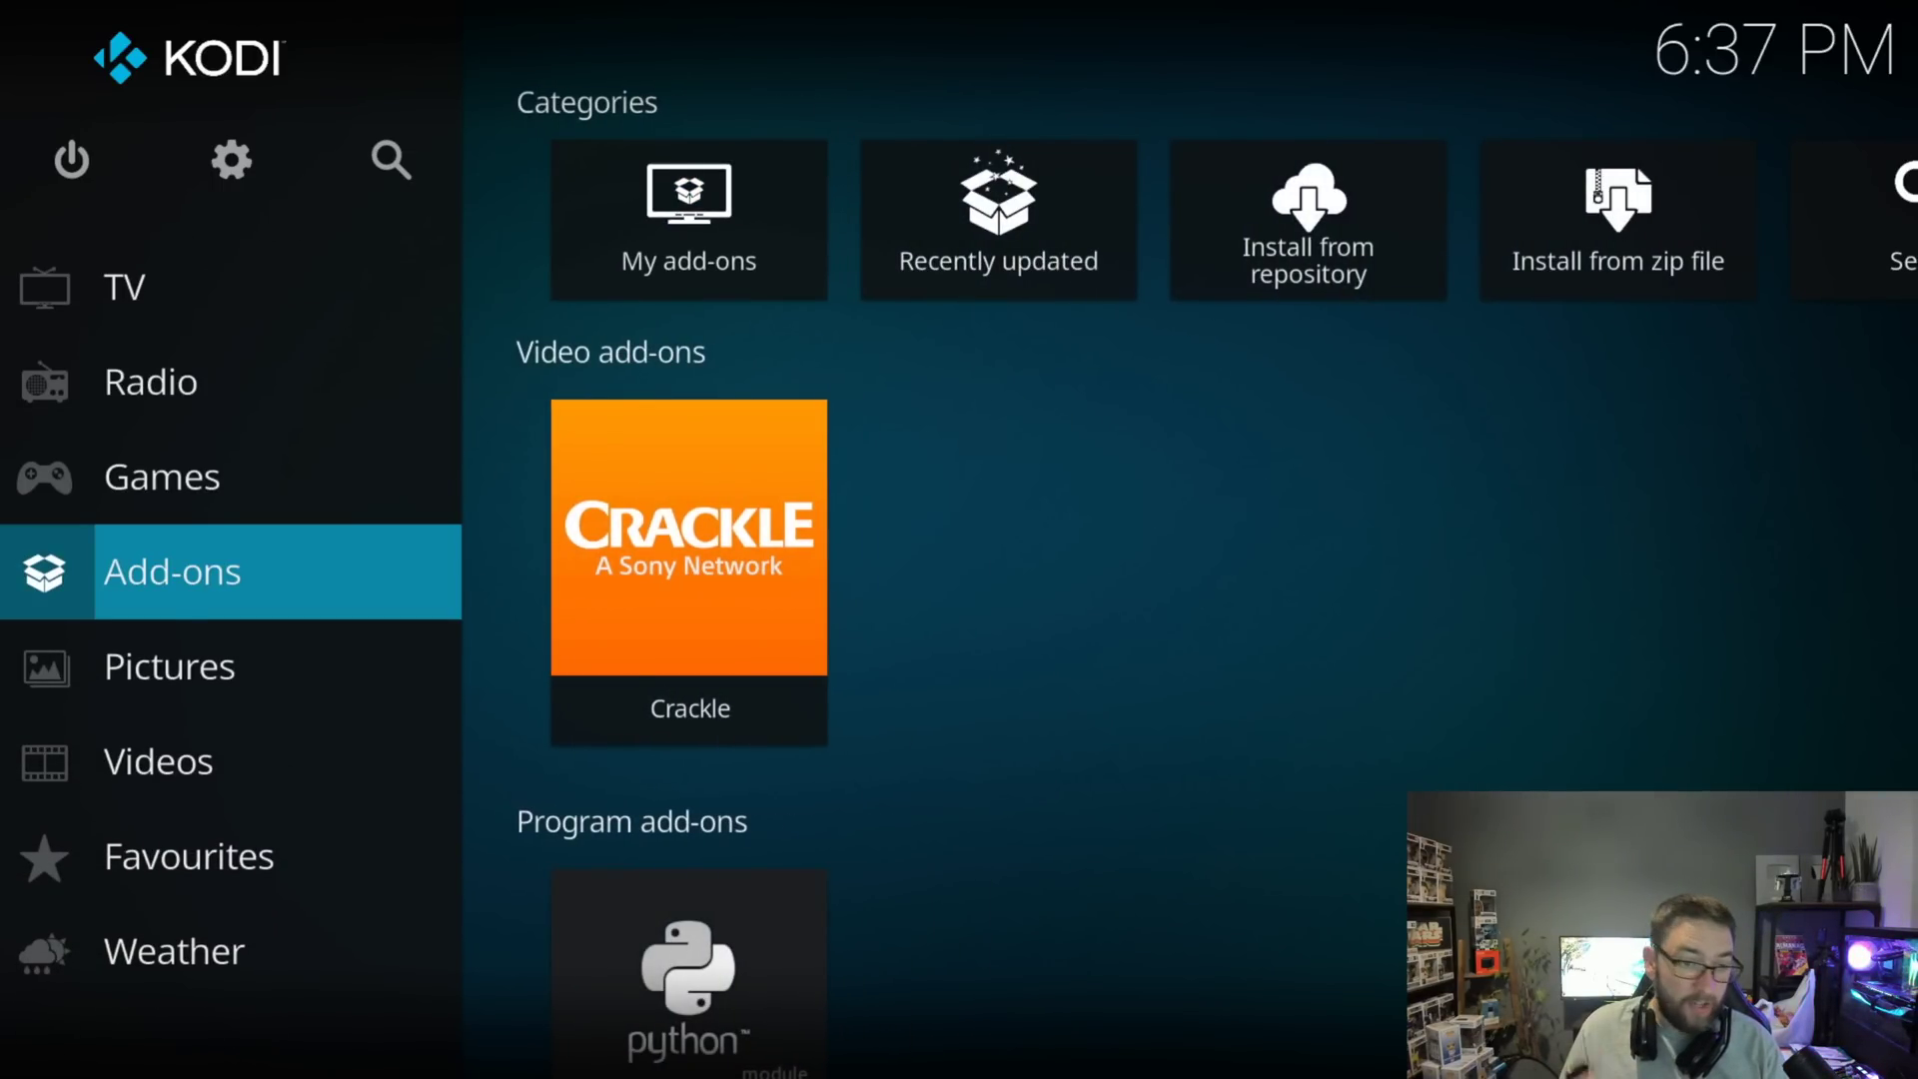
{"action": "key", "text": "Return"}
Open the Download category of the add-ons to list the contents of all repositories.
{"action": "key", "text": "Down"}
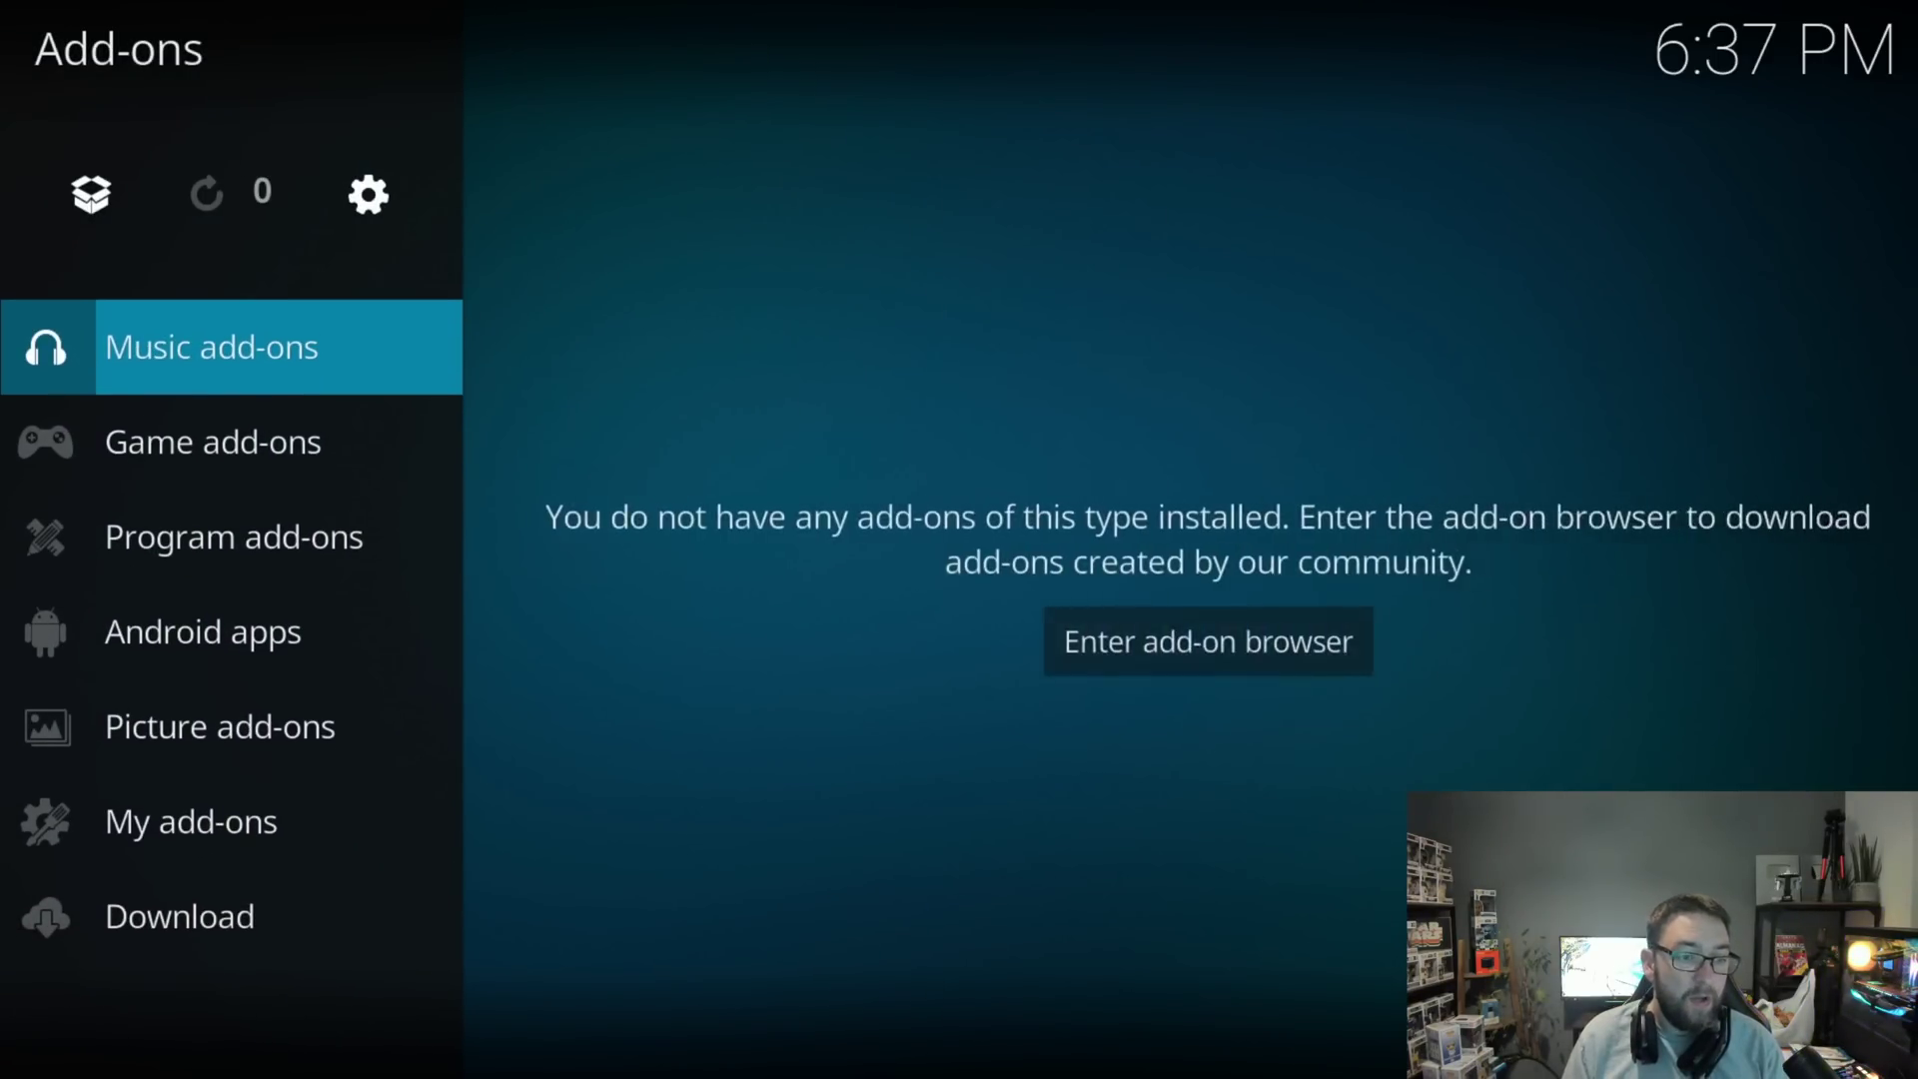
{"action": "key", "text": "Down"}
{"action": "key", "text": "Down"}
{"action": "key", "text": "Down"}
{"action": "key", "text": "Down"}
{"action": "key", "text": "Down"}
{"action": "key", "text": "Down"}
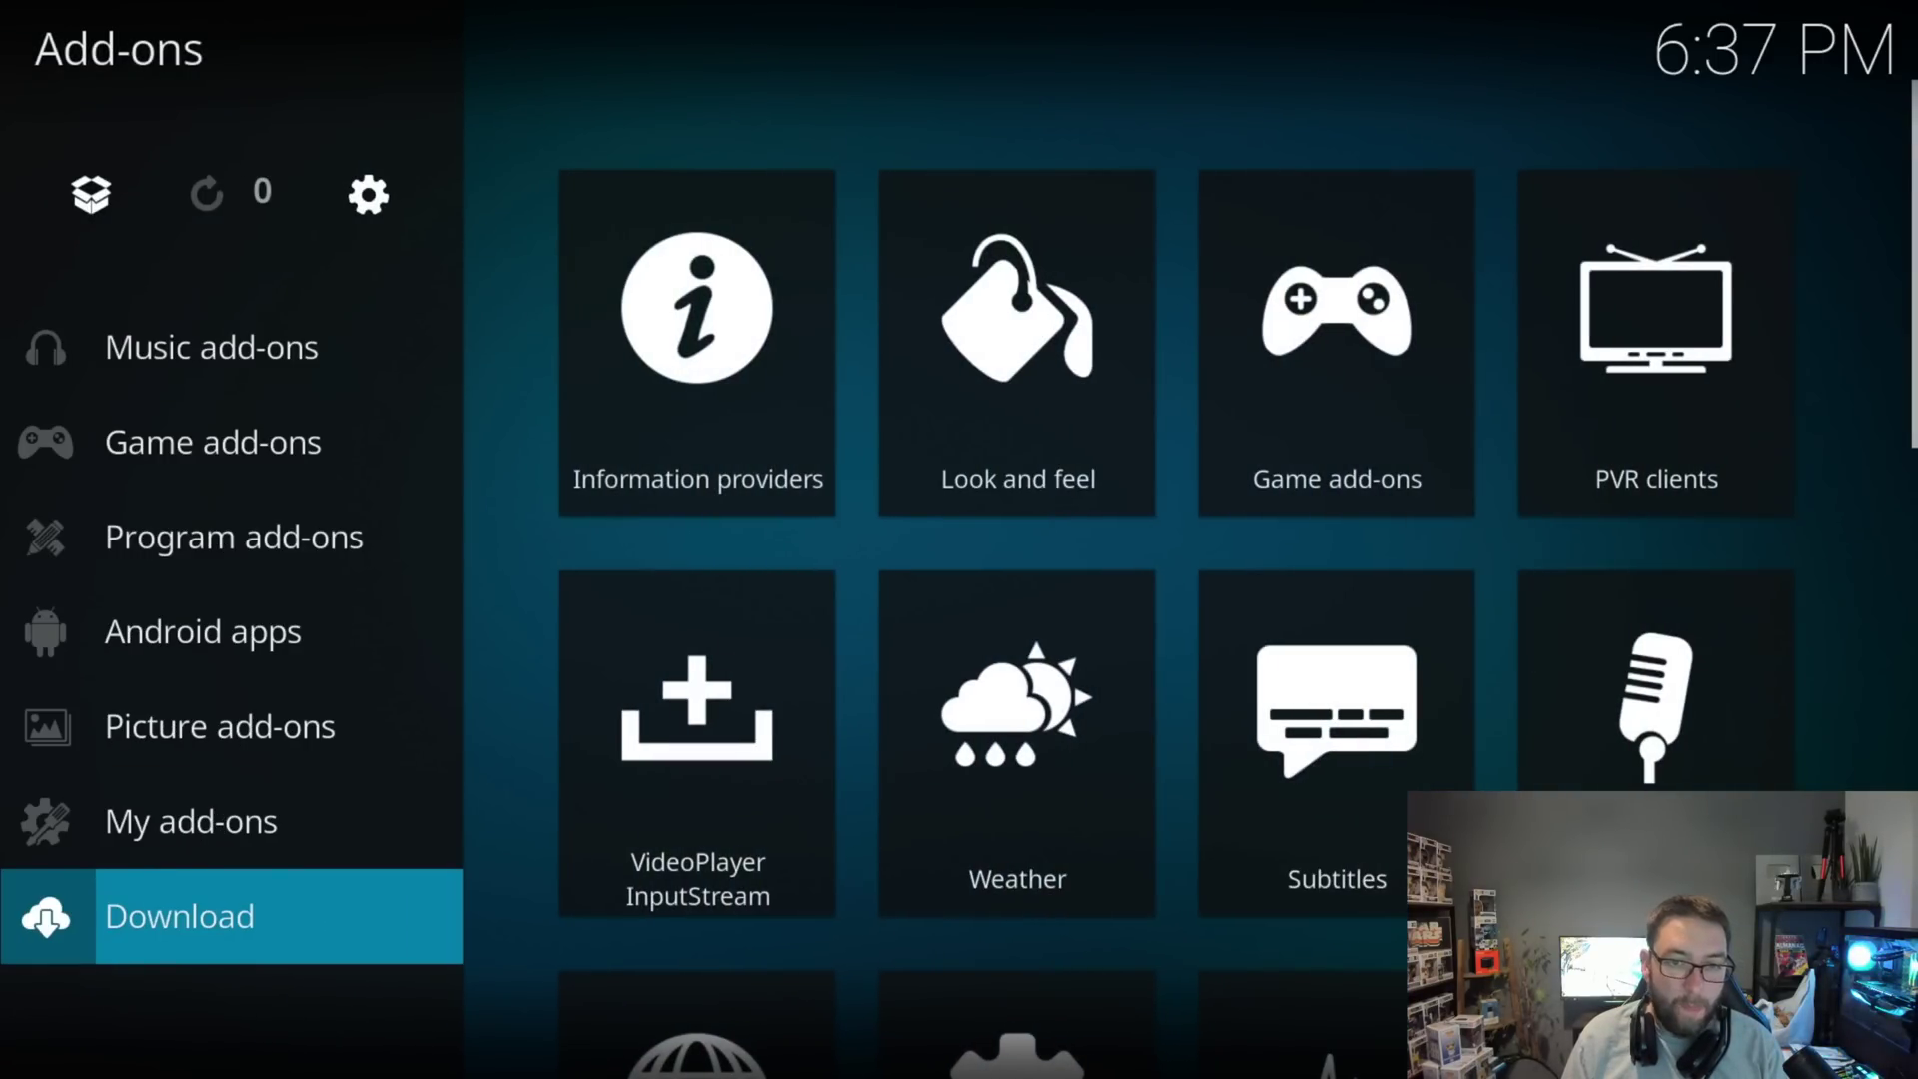
{"action": "key", "text": "Return"}
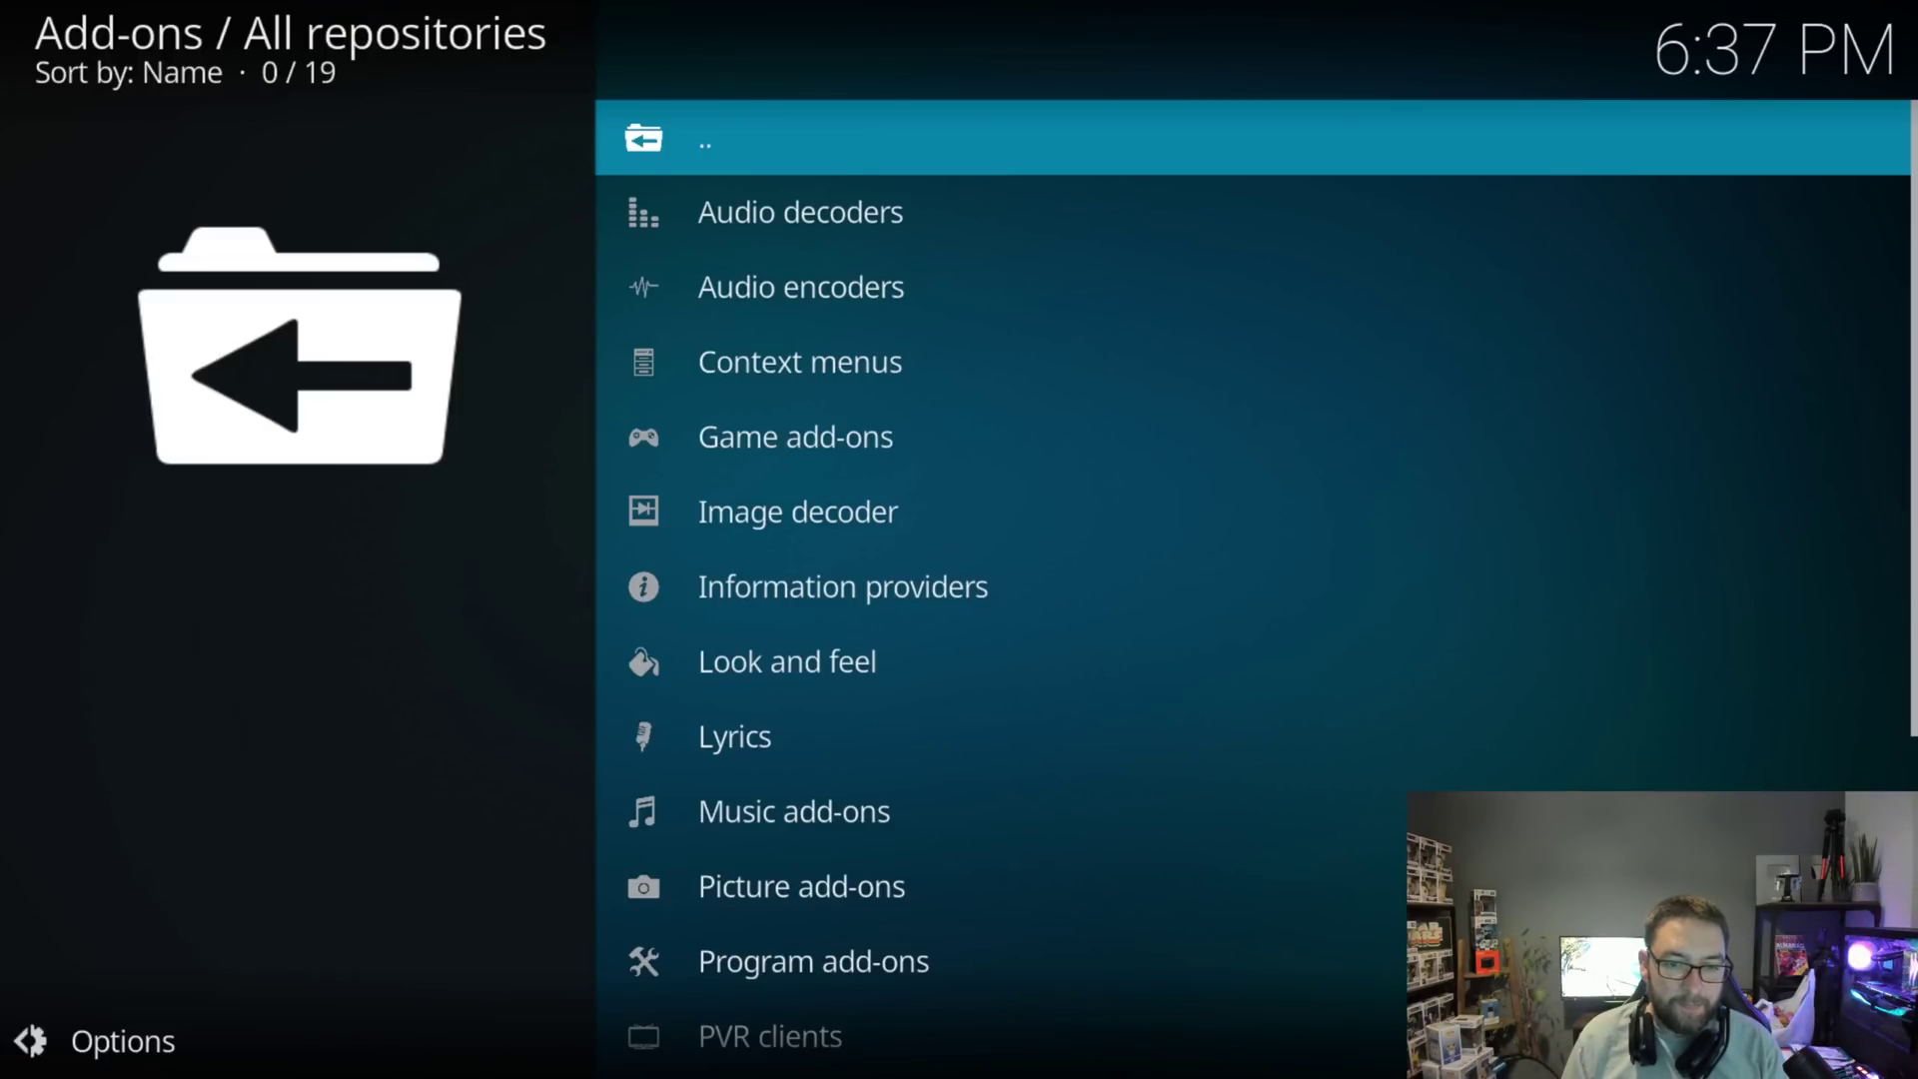
Open the Video add-ons category in the list of all repositories.
{"action": "key", "text": "Down"}
{"action": "key", "text": "Down"}
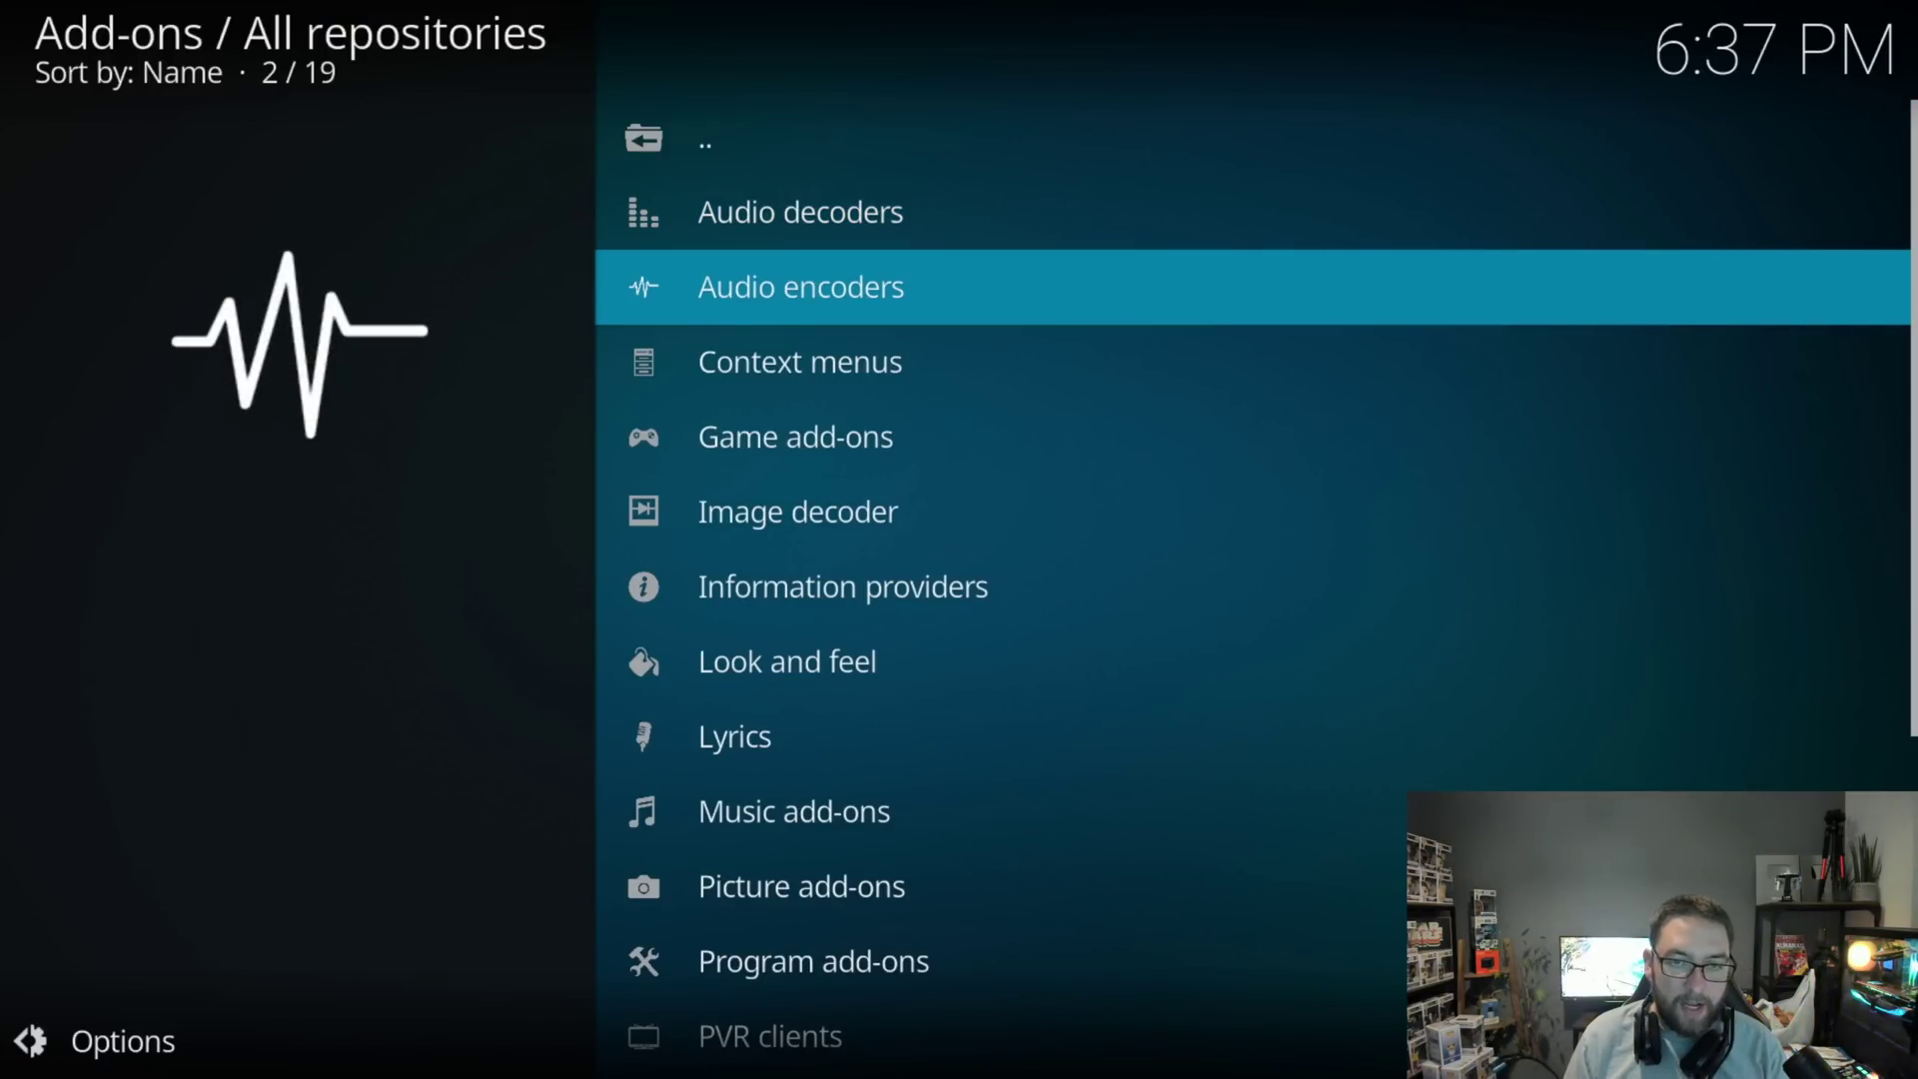
{"action": "key", "text": "Down"}
{"action": "key", "text": "Down"}
{"action": "key", "text": "Down"}
{"action": "key", "text": "Down"}
{"action": "key", "text": "Down"}
{"action": "key", "text": "Down"}
{"action": "key", "text": "Down"}
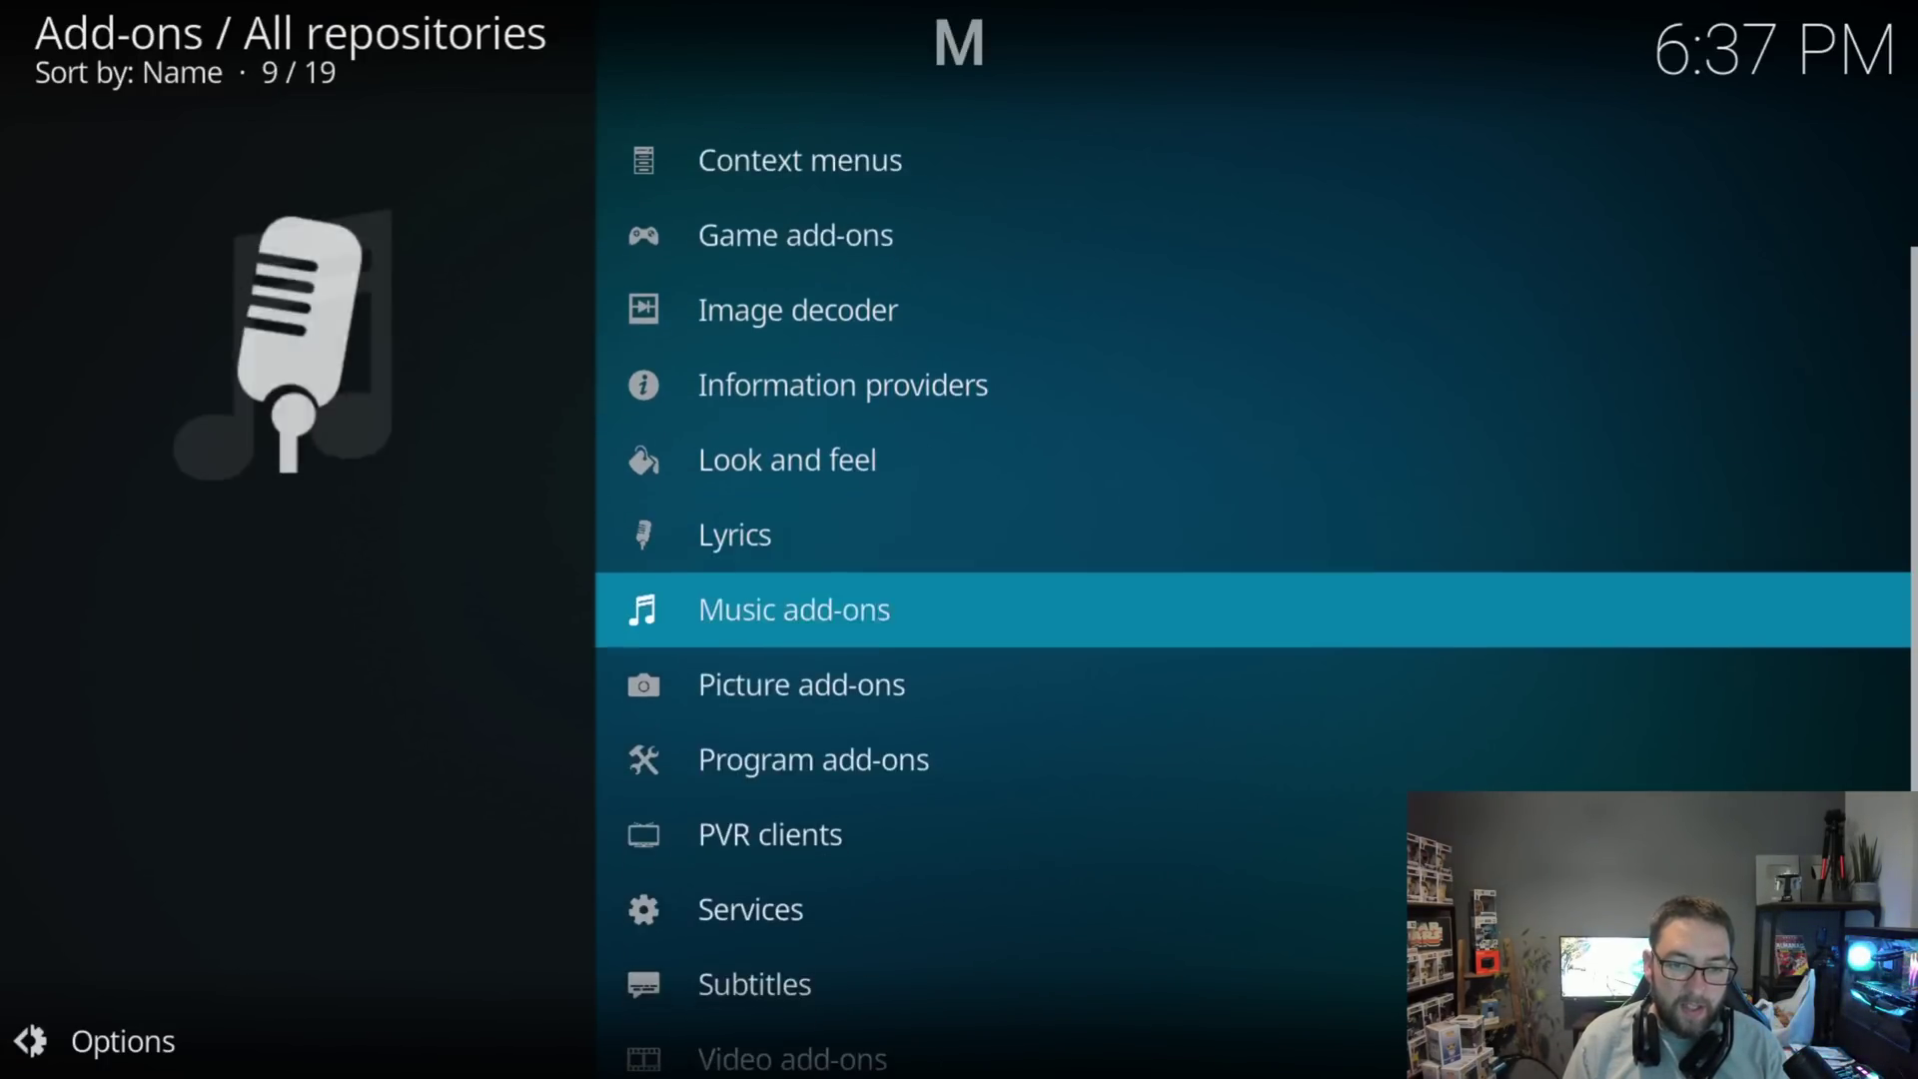
{"action": "key", "text": "Down"}
{"action": "key", "text": "Down"}
{"action": "key", "text": "Down"}
{"action": "key", "text": "Down"}
{"action": "key", "text": "Down"}
{"action": "key", "text": "Down"}
{"action": "key", "text": "Down"}
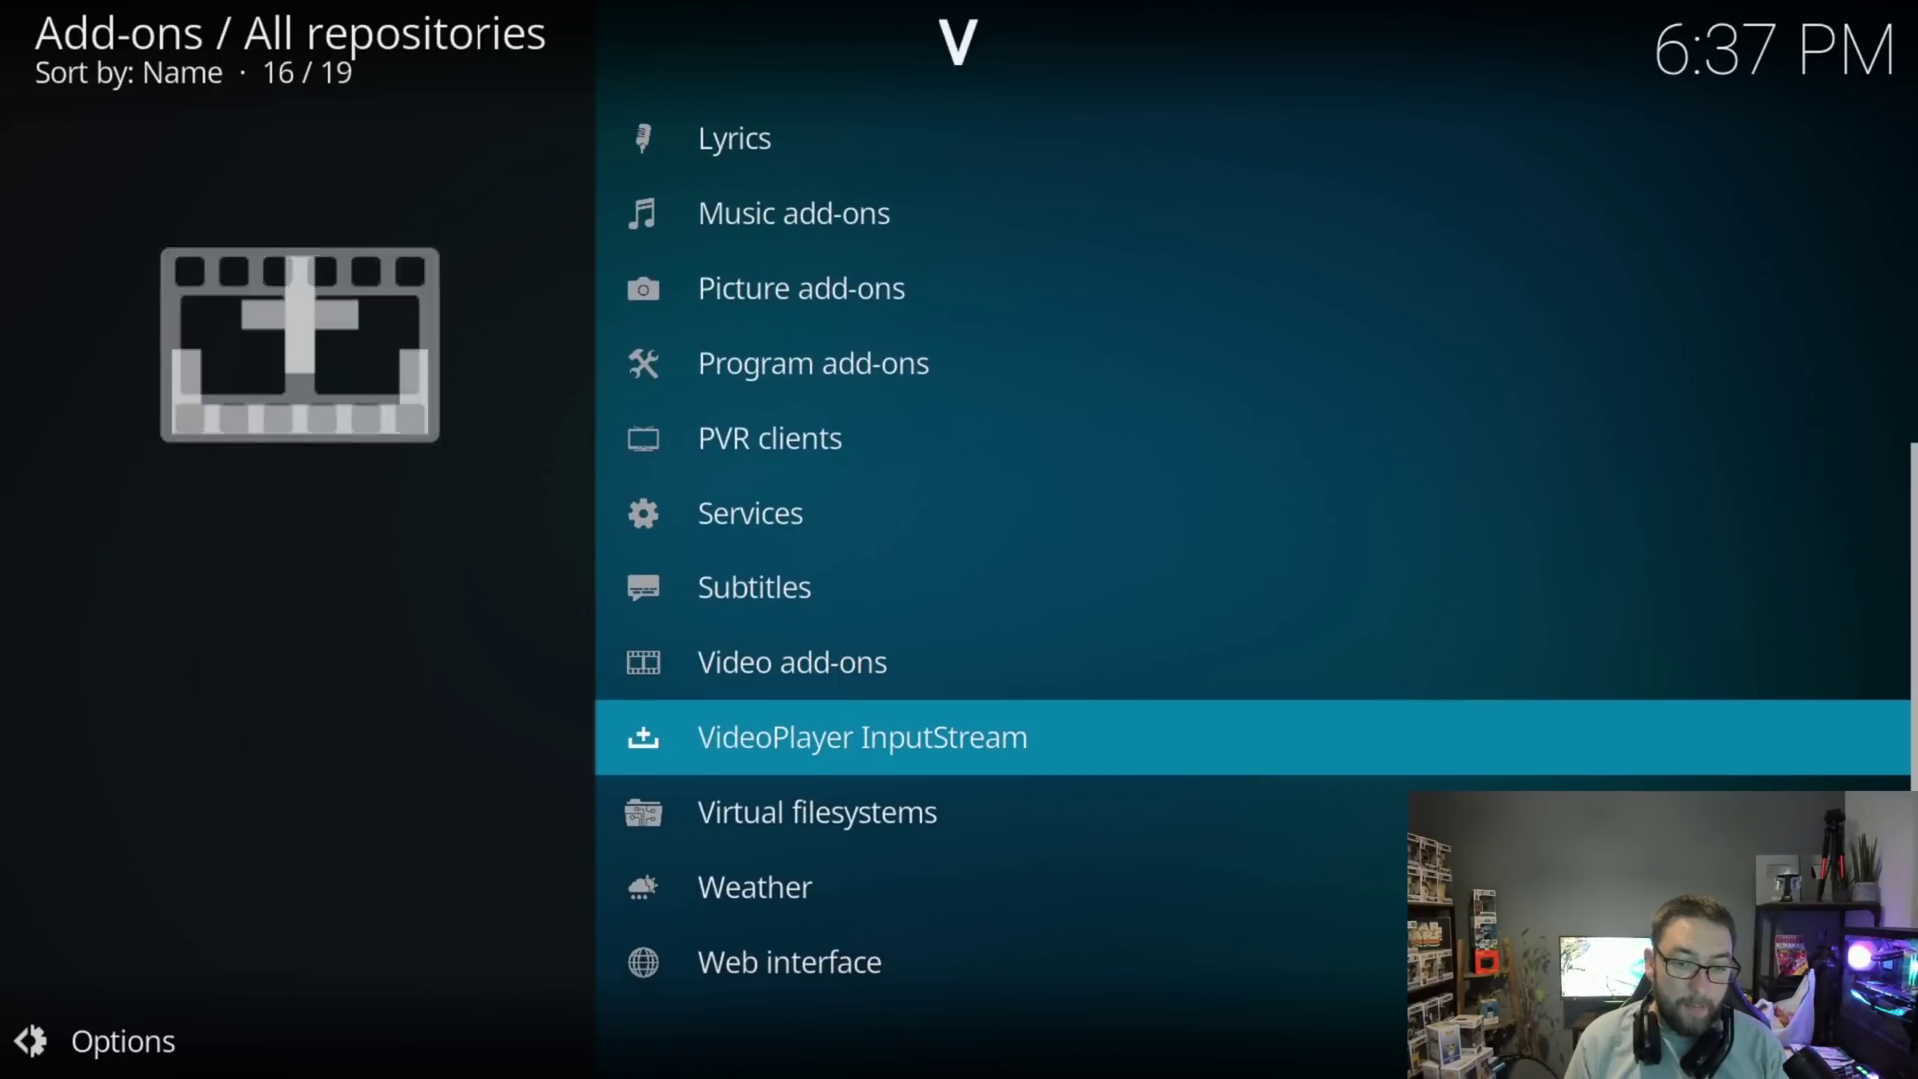
{"action": "key", "text": "Up"}
{"action": "key", "text": "Return"}
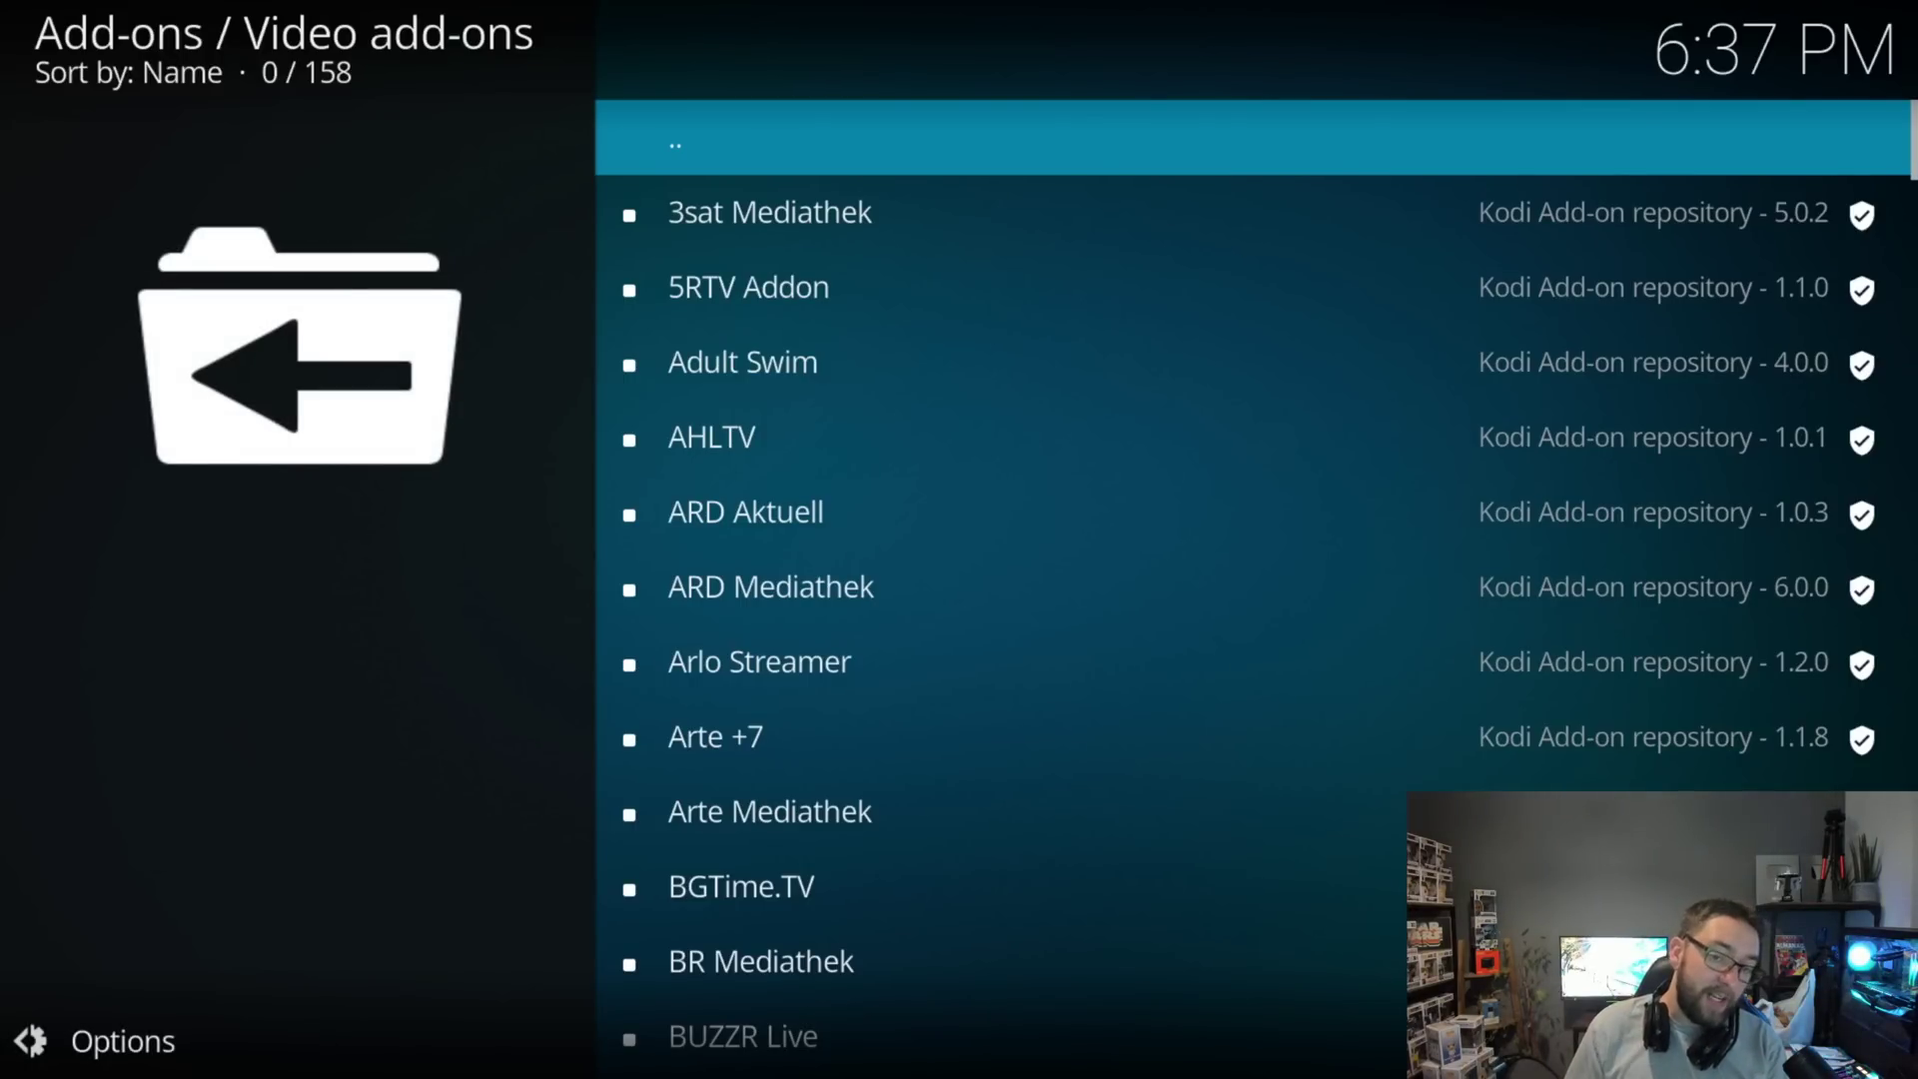
Browse the alphabetical list of video add-ons from 3sat Mediathek down to NewsON to examine what the Kodi repository offers.
{"action": "key", "text": "Down"}
{"action": "key", "text": "Down"}
{"action": "key", "text": "Down"}
{"action": "key", "text": "Down"}
{"action": "key", "text": "Down"}
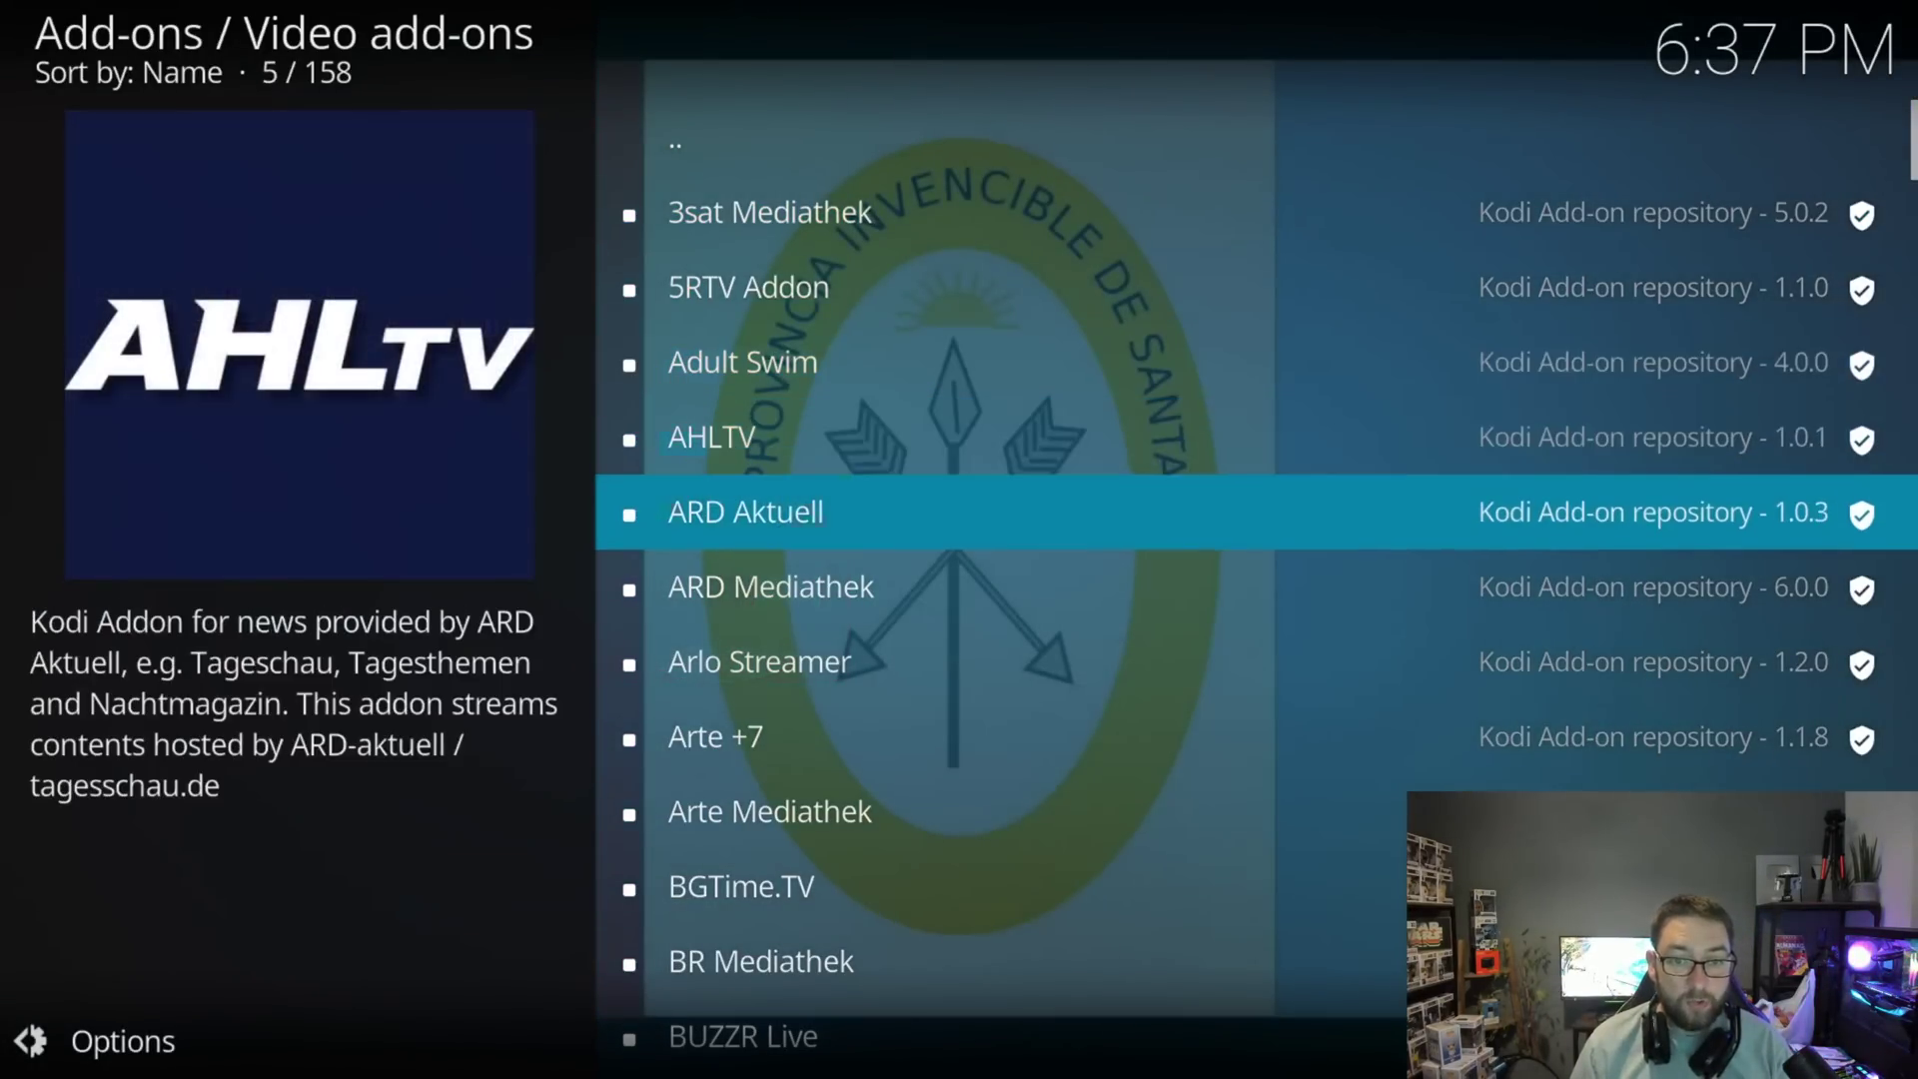
{"action": "key", "text": "Down"}
{"action": "key", "text": "Down"}
{"action": "key", "text": "Down"}
{"action": "key", "text": "Down"}
{"action": "key", "text": "Down"}
{"action": "key", "text": "Down"}
{"action": "key", "text": "Down"}
{"action": "key", "text": "Down"}
{"action": "key", "text": "Down"}
{"action": "key", "text": "Down"}
{"action": "key", "text": "Down"}
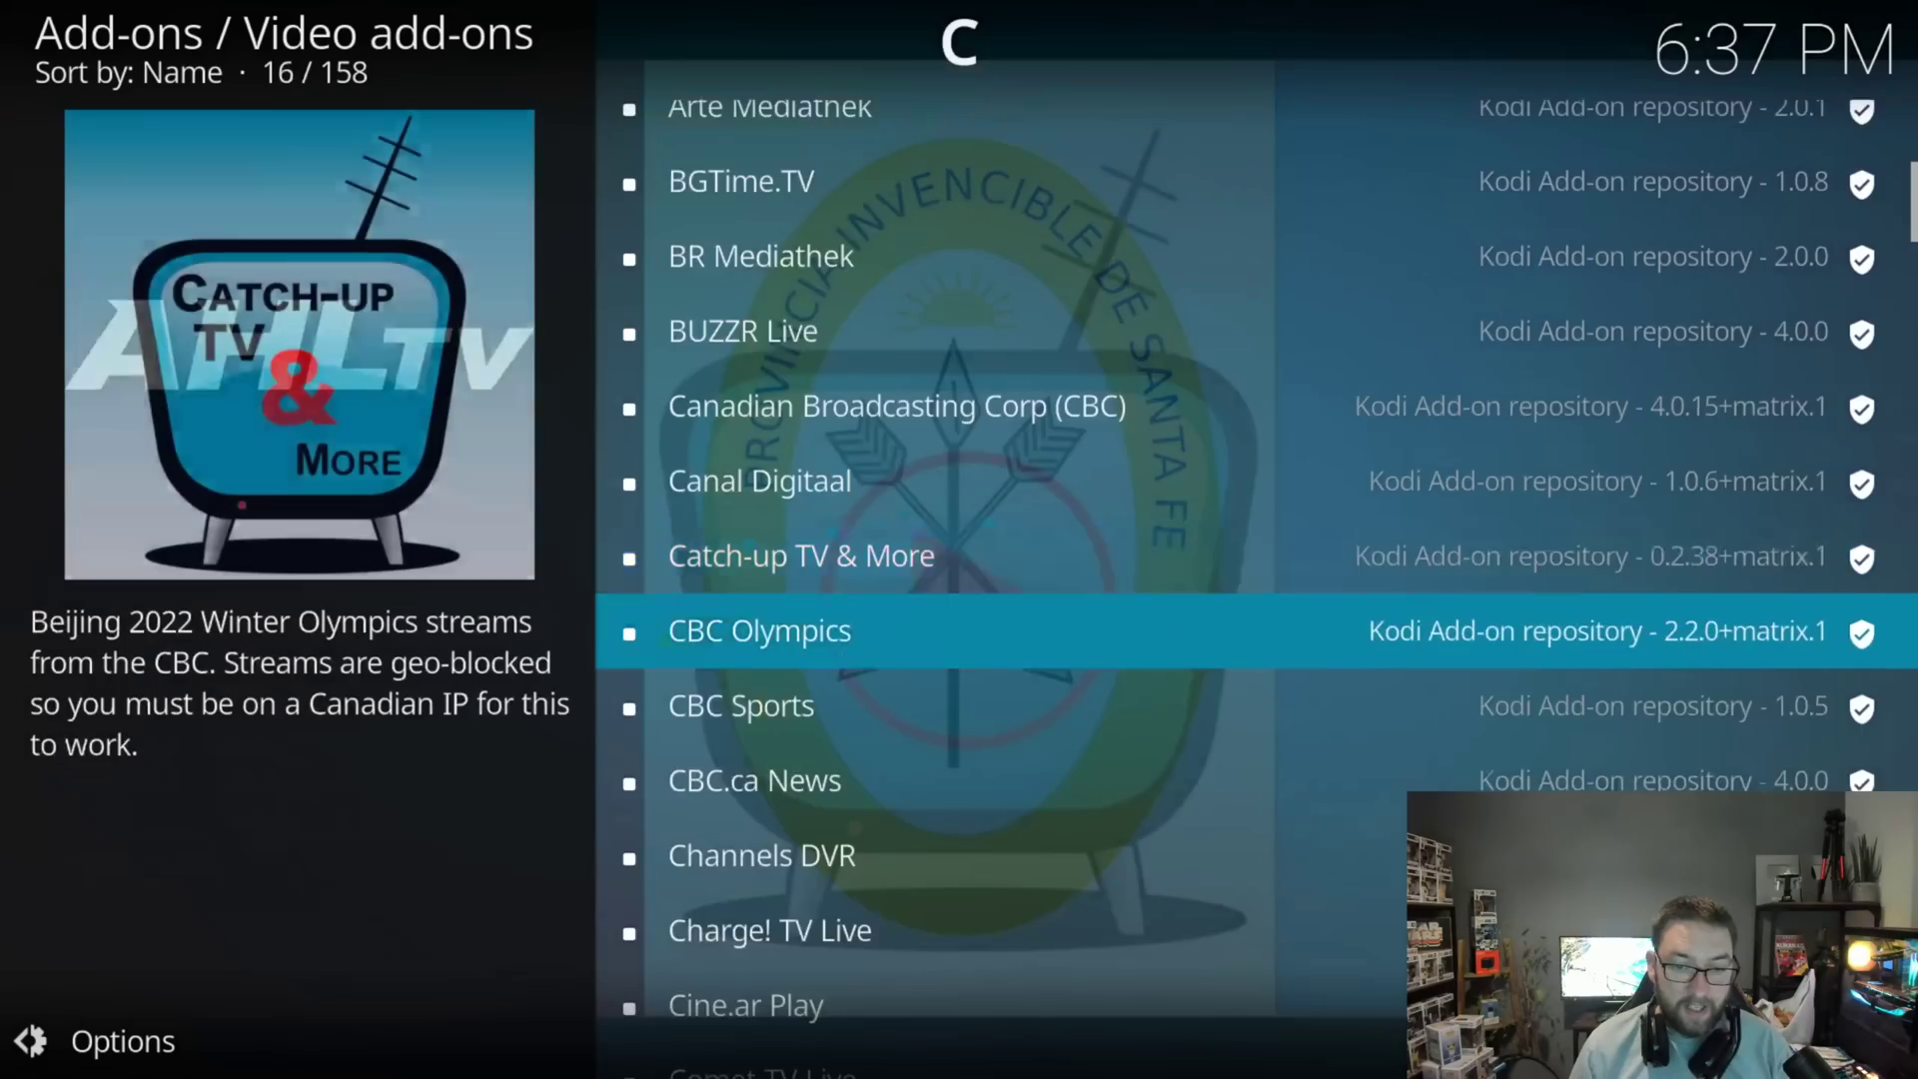
{"action": "key", "text": "Down"}
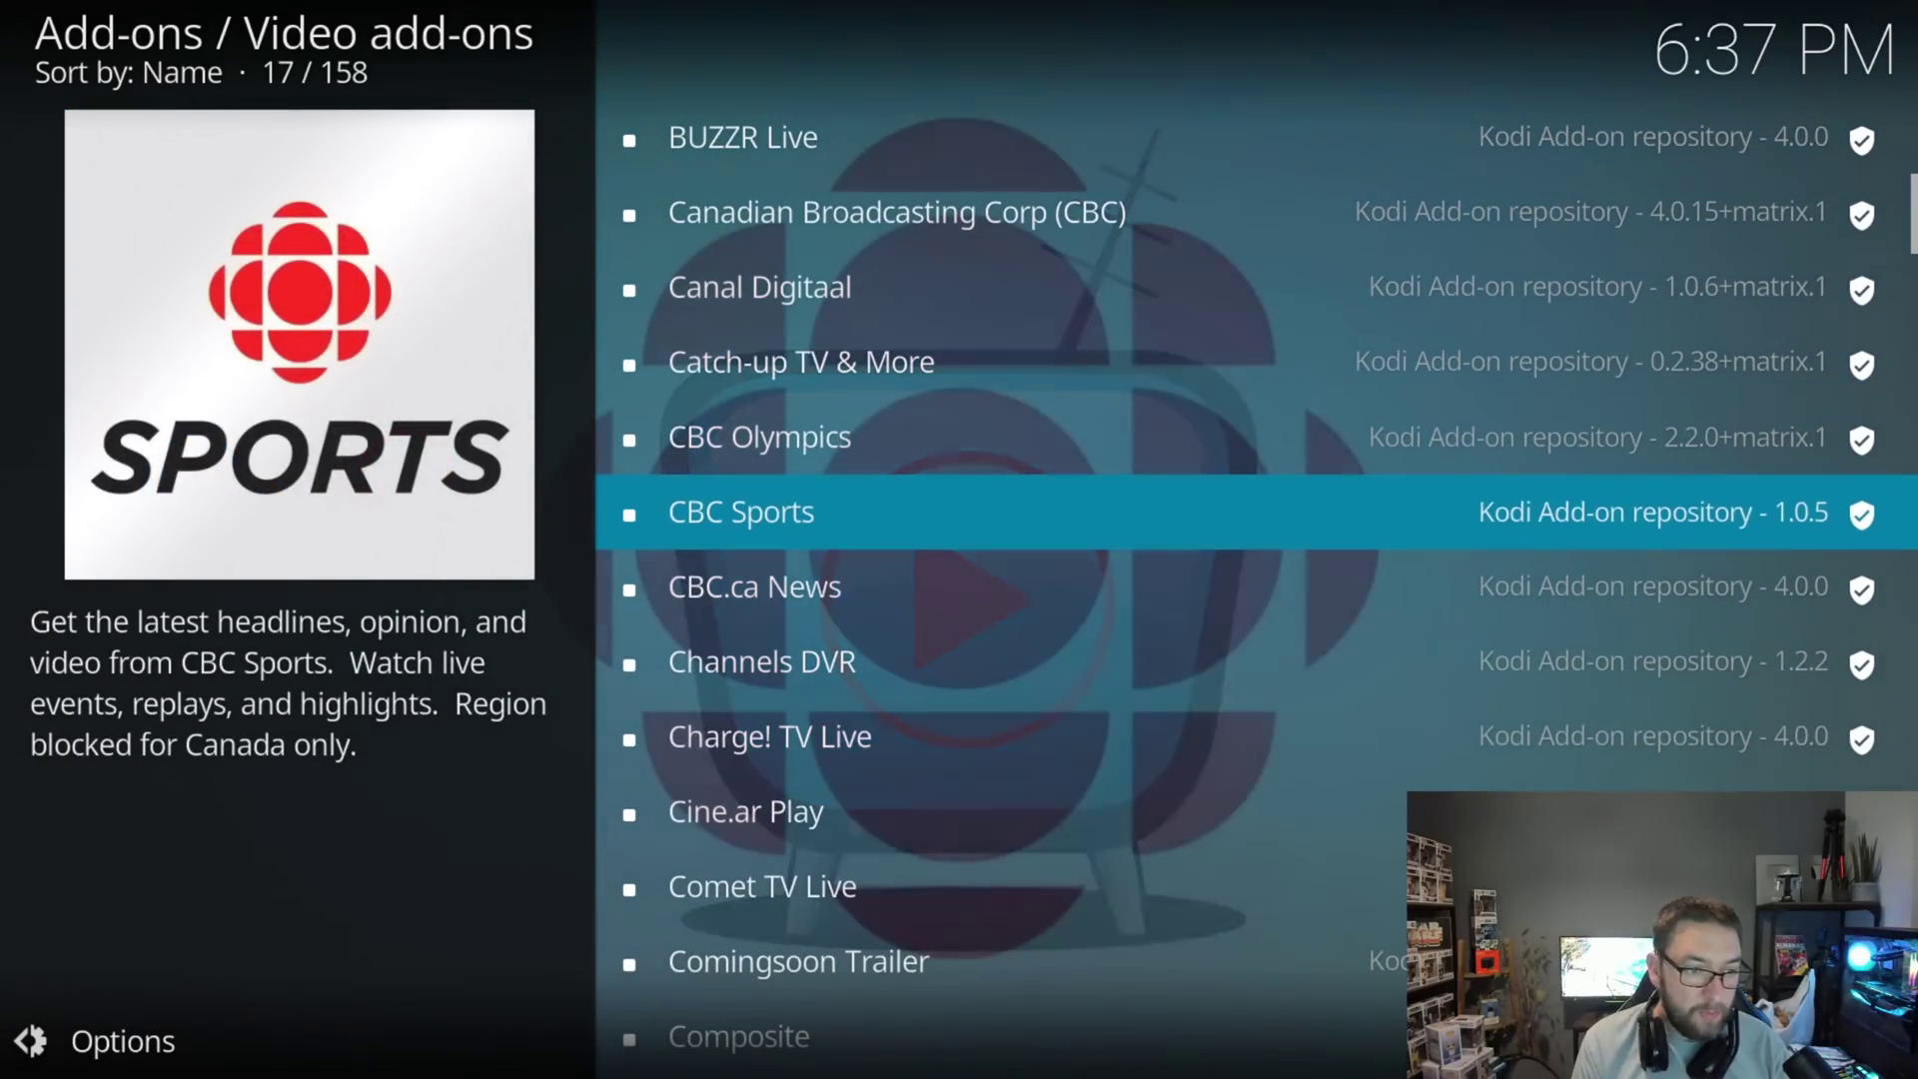
{"action": "key", "text": "Up"}
{"action": "key", "text": "Down"}
{"action": "key", "text": "Down"}
{"action": "key", "text": "Down"}
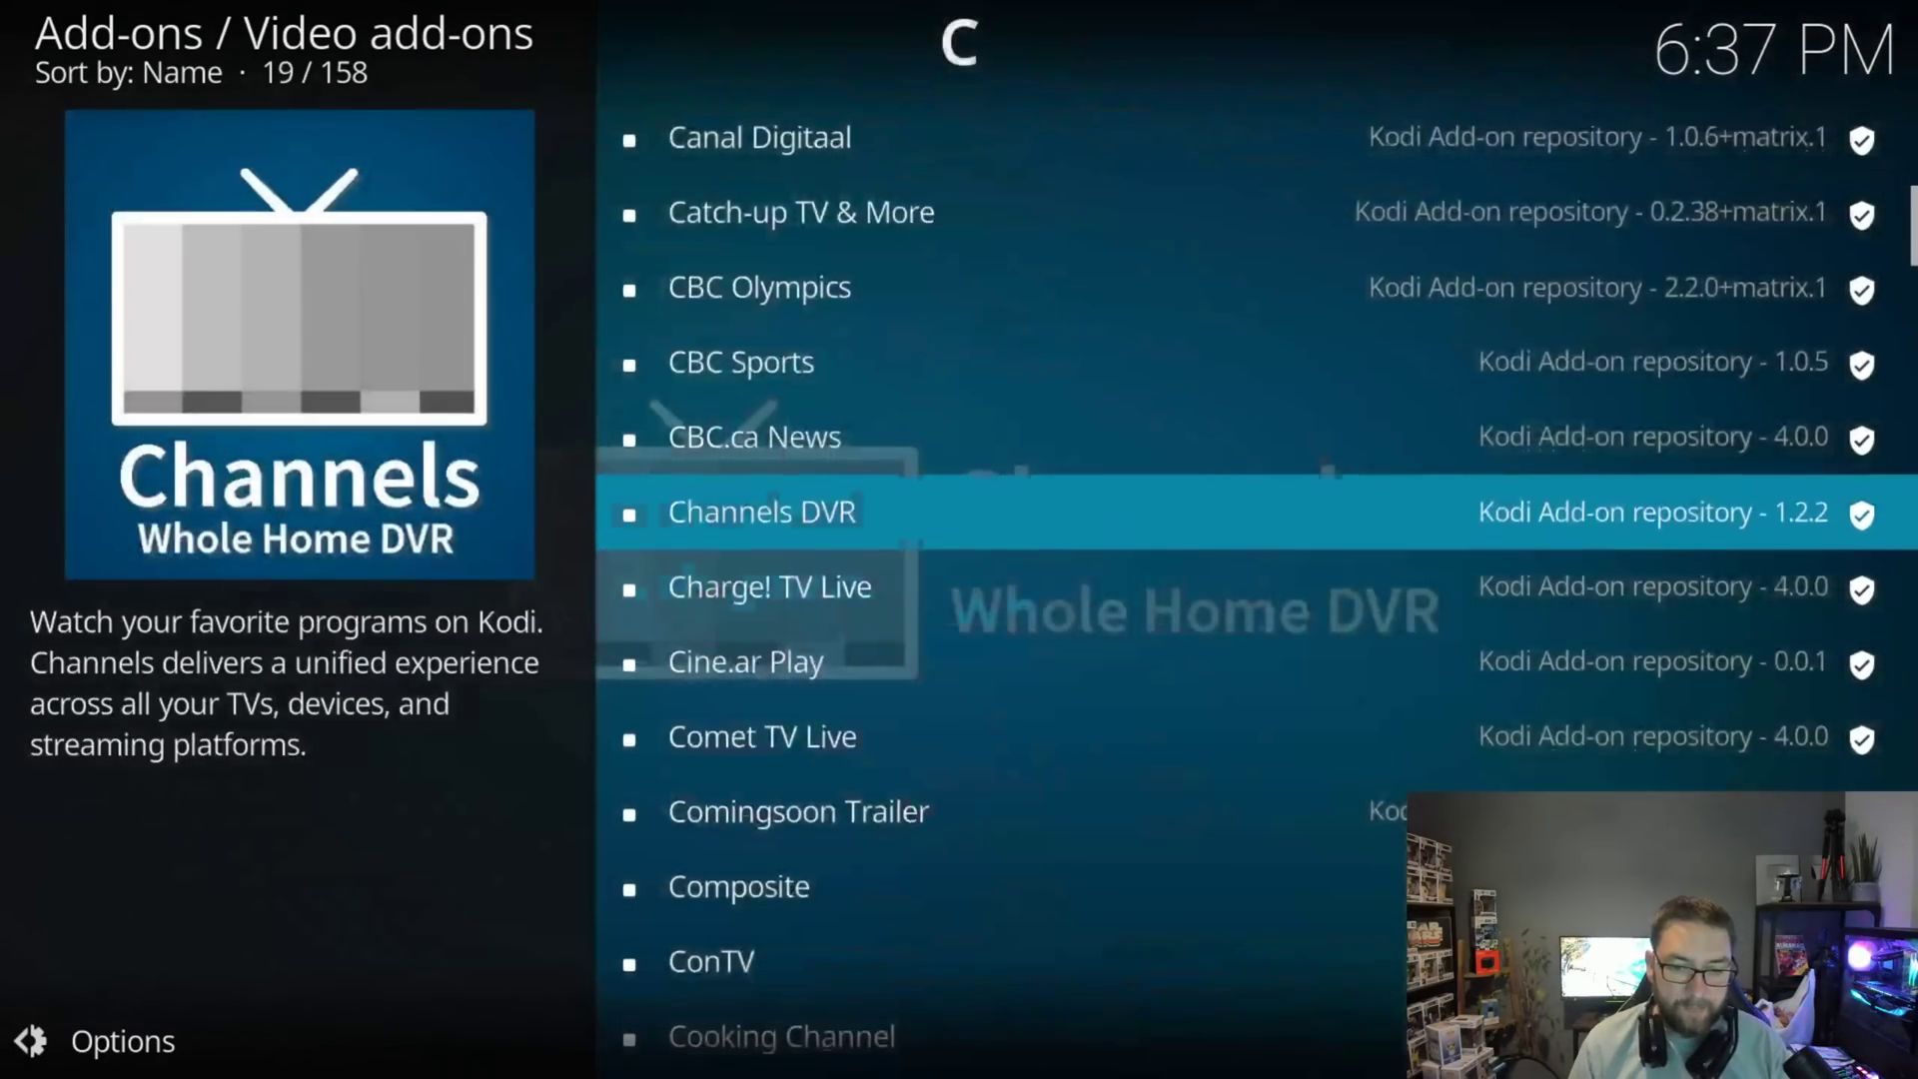
{"action": "key", "text": "Down"}
{"action": "key", "text": "Down"}
{"action": "key", "text": "Down"}
{"action": "key", "text": "Down"}
{"action": "key", "text": "Down"}
{"action": "key", "text": "Down"}
{"action": "key", "text": "Down"}
{"action": "key", "text": "Down"}
{"action": "key", "text": "Down"}
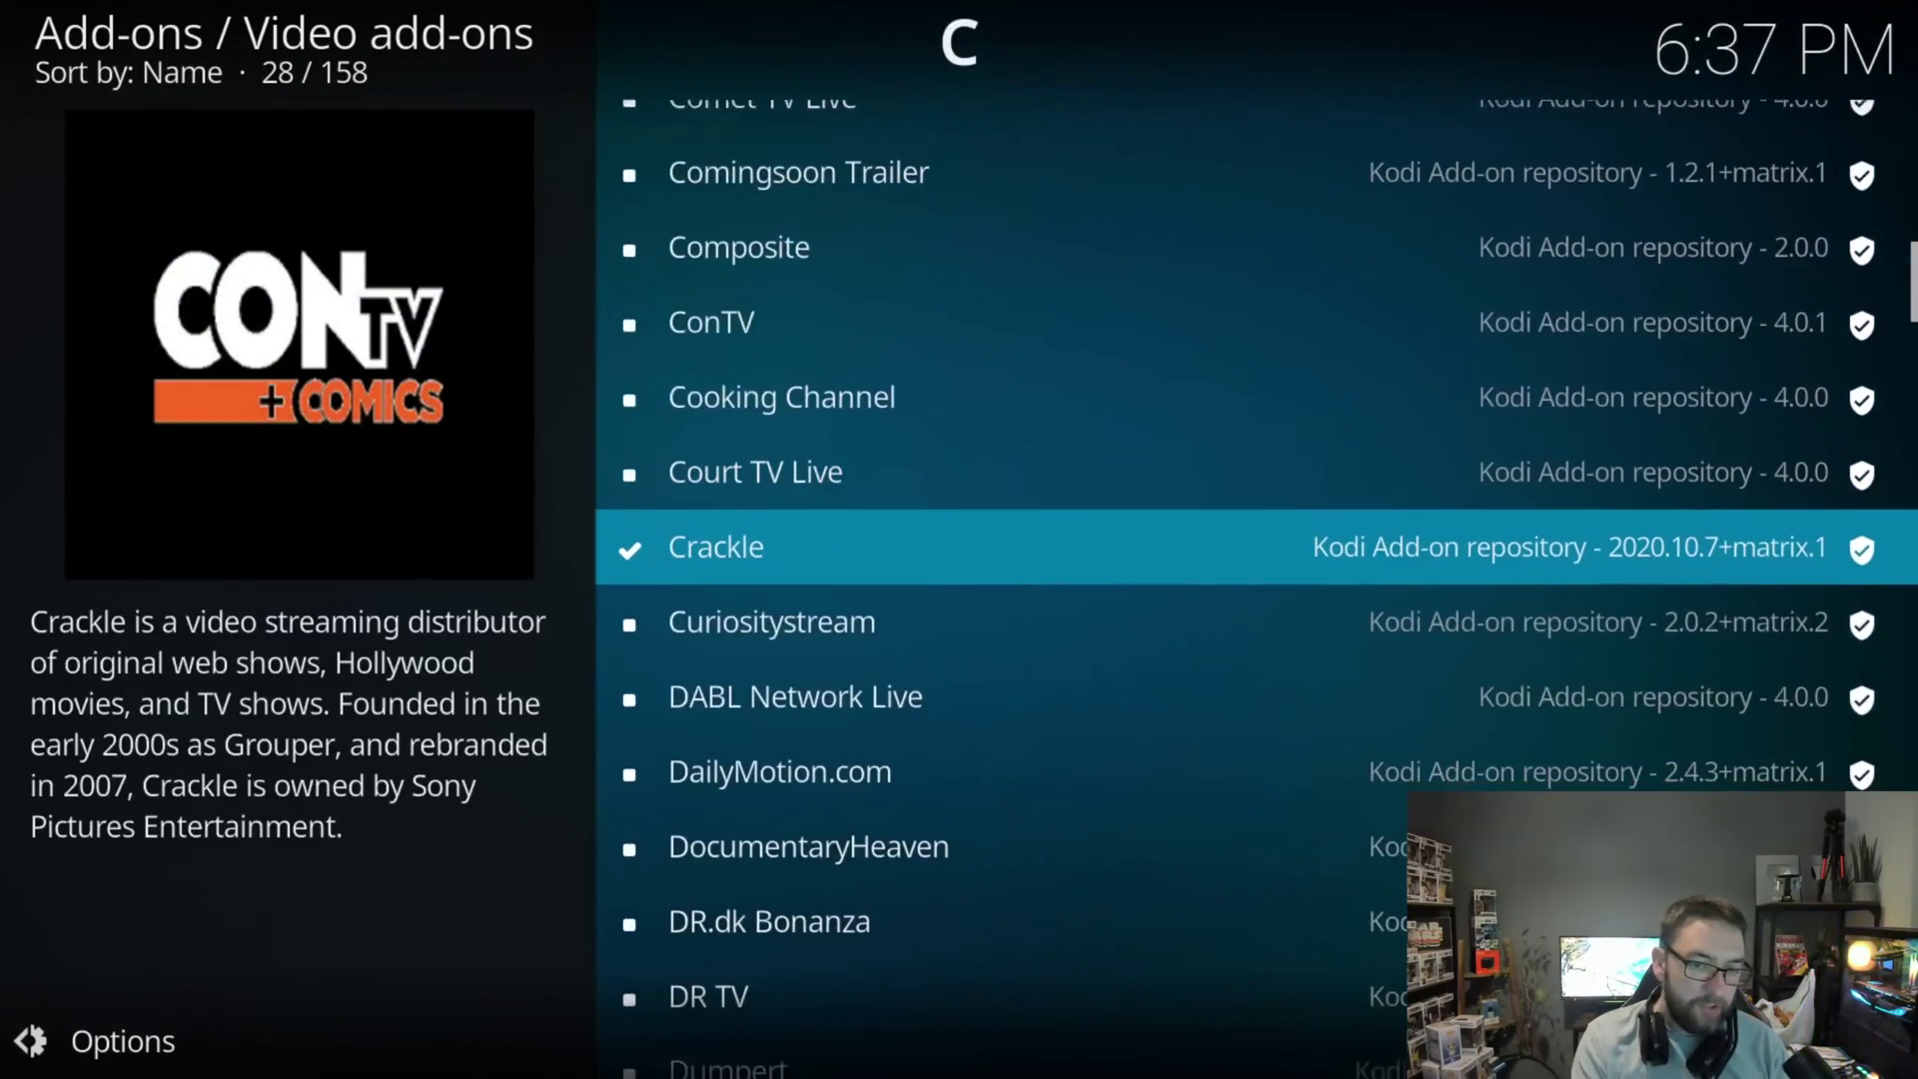
{"action": "key", "text": "Down"}
{"action": "key", "text": "Down"}
{"action": "key", "text": "Down"}
{"action": "key", "text": "Down"}
{"action": "key", "text": "Down"}
{"action": "key", "text": "Down"}
{"action": "key", "text": "Down"}
{"action": "key", "text": "Down"}
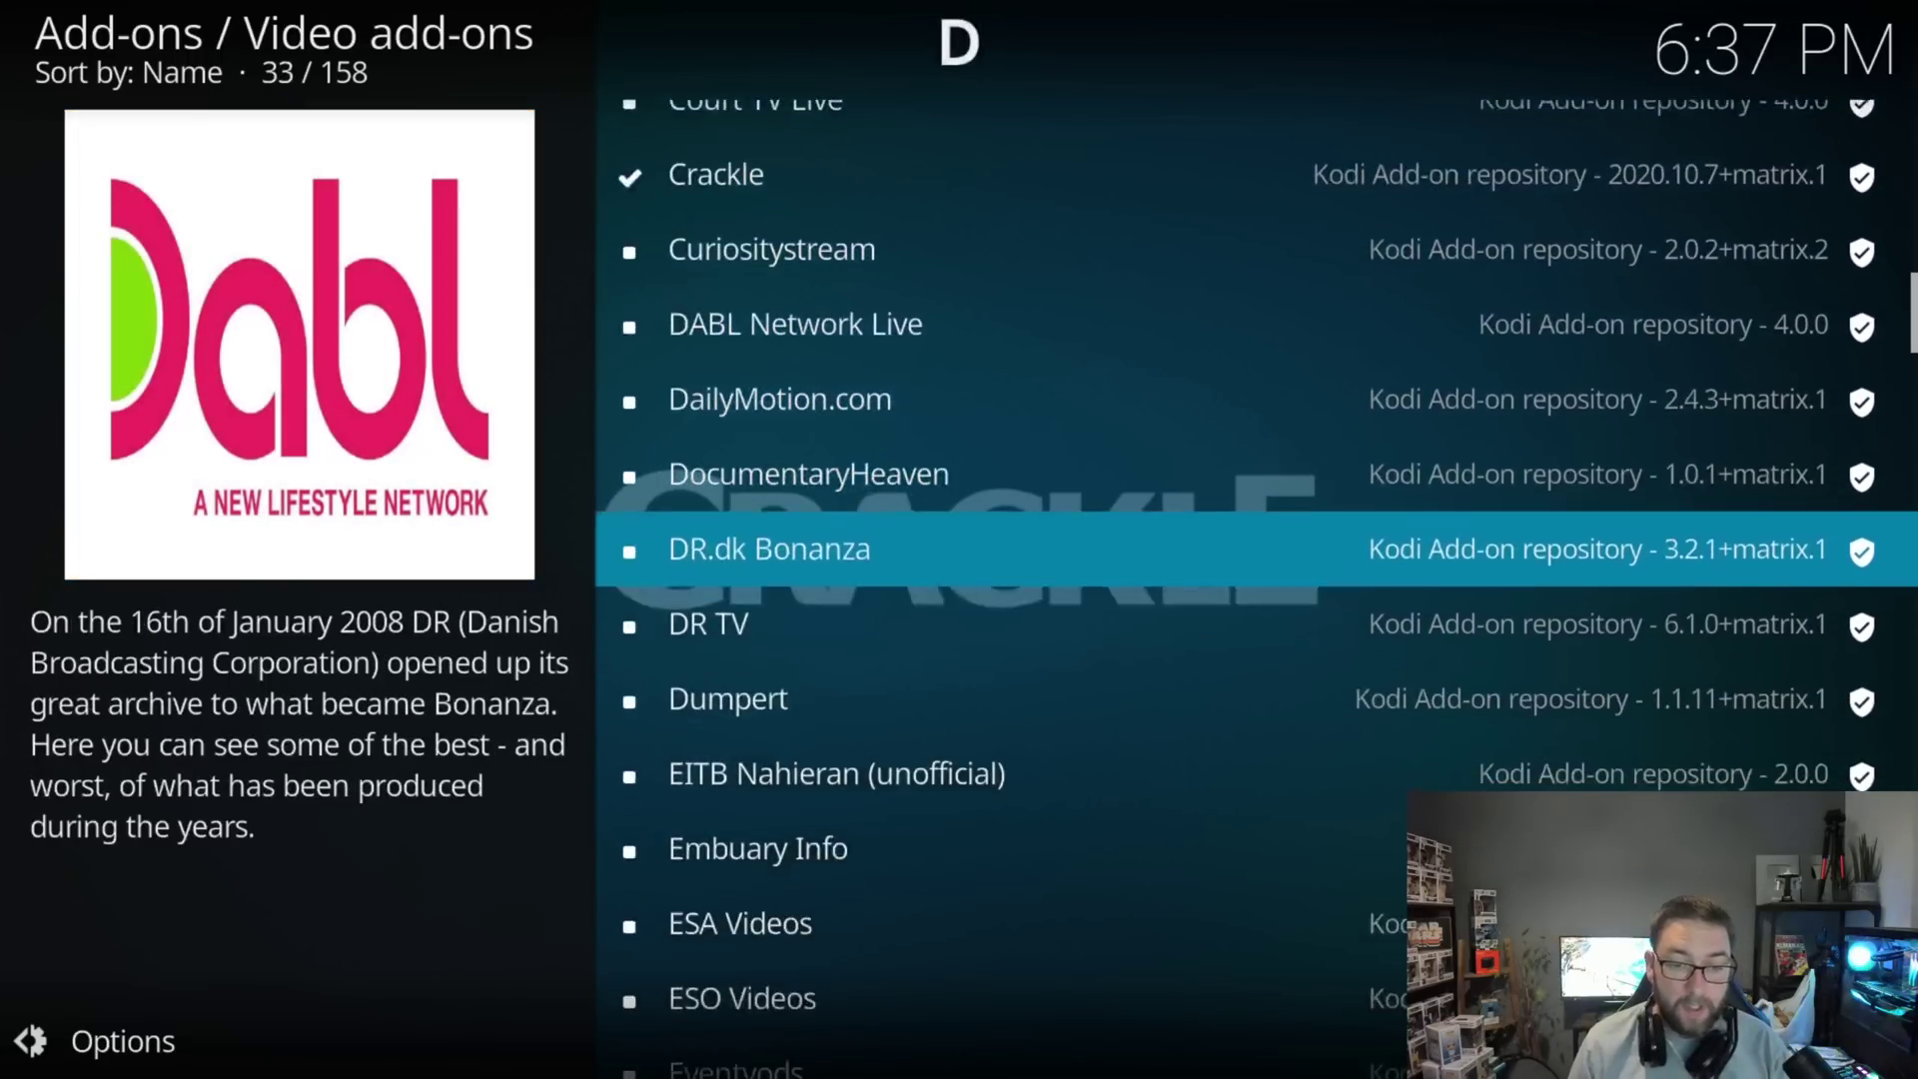
{"action": "key", "text": "Down"}
{"action": "key", "text": "Down"}
{"action": "key", "text": "Down"}
{"action": "key", "text": "Down"}
{"action": "key", "text": "Down"}
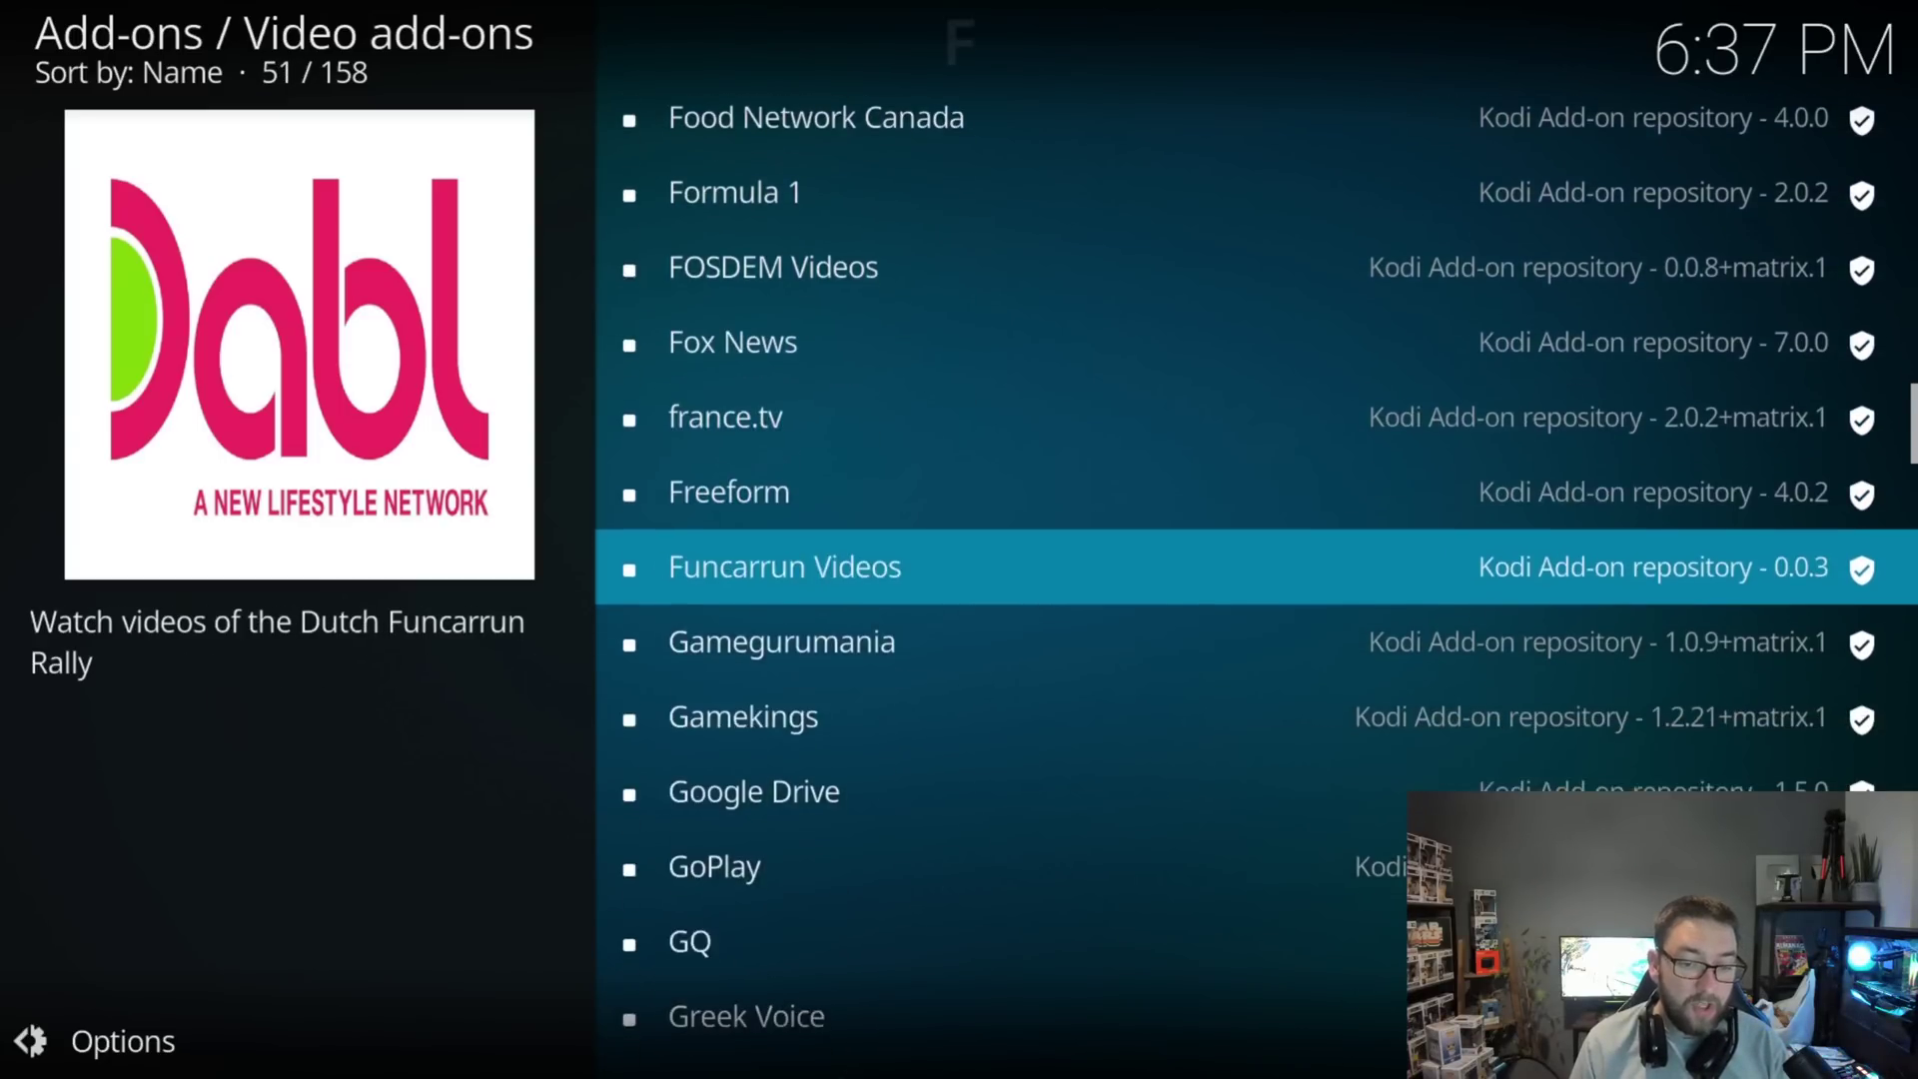
{"action": "key", "text": "Down"}
{"action": "key", "text": "Down"}
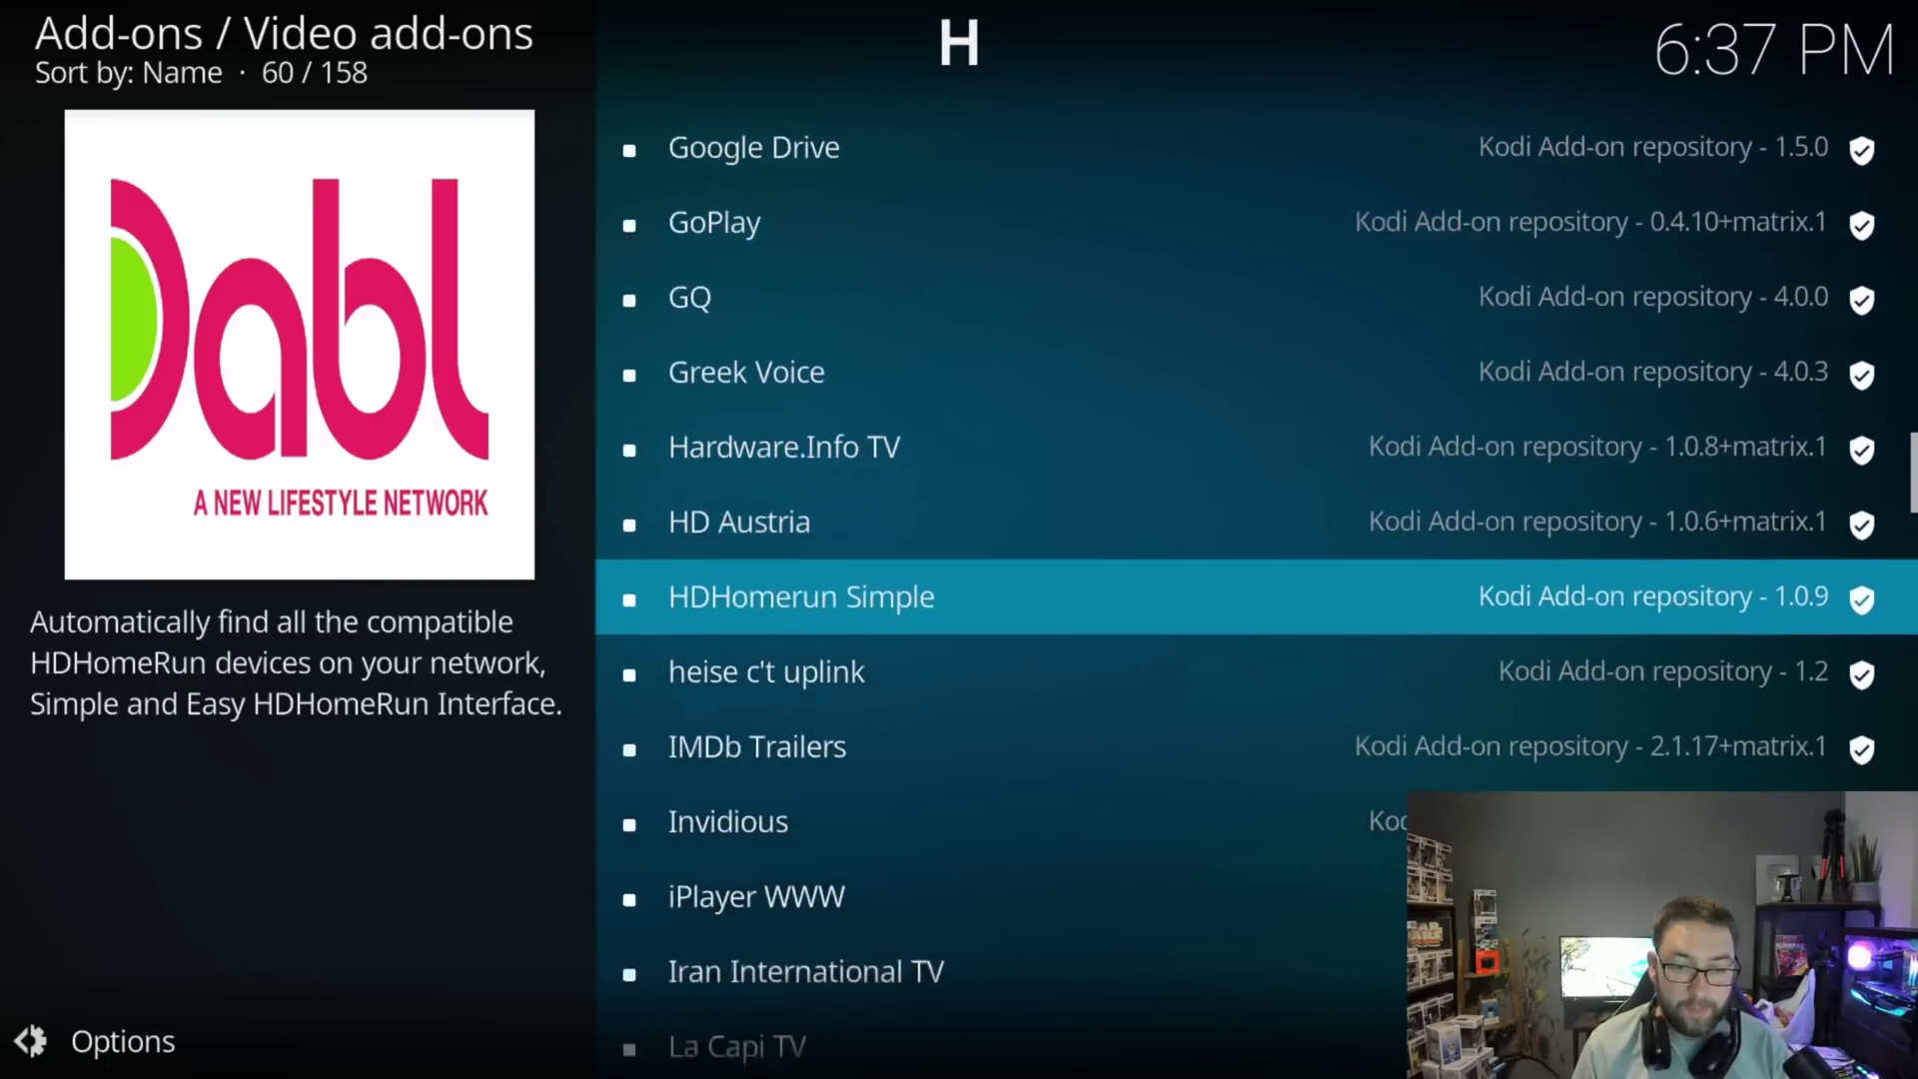
{"action": "key", "text": "Down"}
{"action": "key", "text": "Down"}
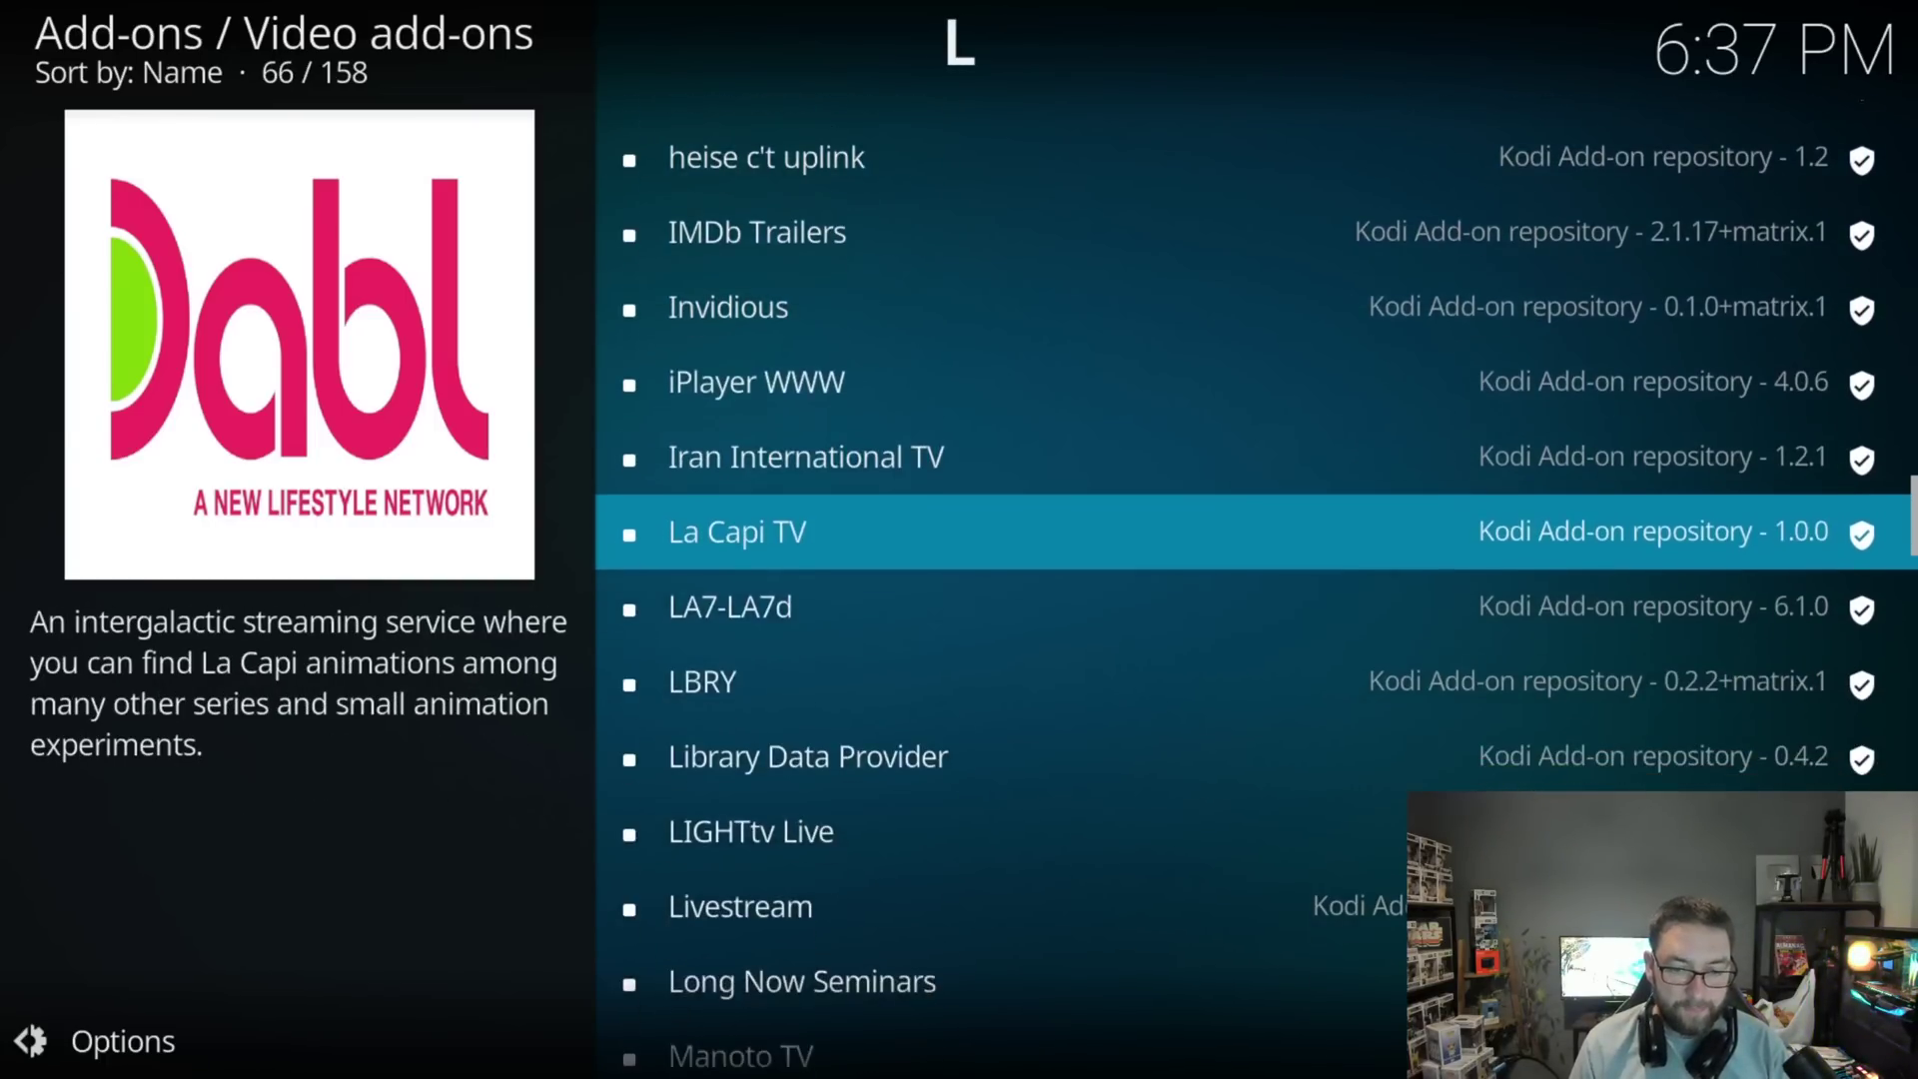
{"action": "key", "text": "Down"}
{"action": "key", "text": "Down"}
{"action": "key", "text": "Down"}
{"action": "key", "text": "Down"}
{"action": "key", "text": "Down"}
{"action": "key", "text": "Down"}
{"action": "key", "text": "Down"}
{"action": "key", "text": "Down"}
{"action": "key", "text": "Down"}
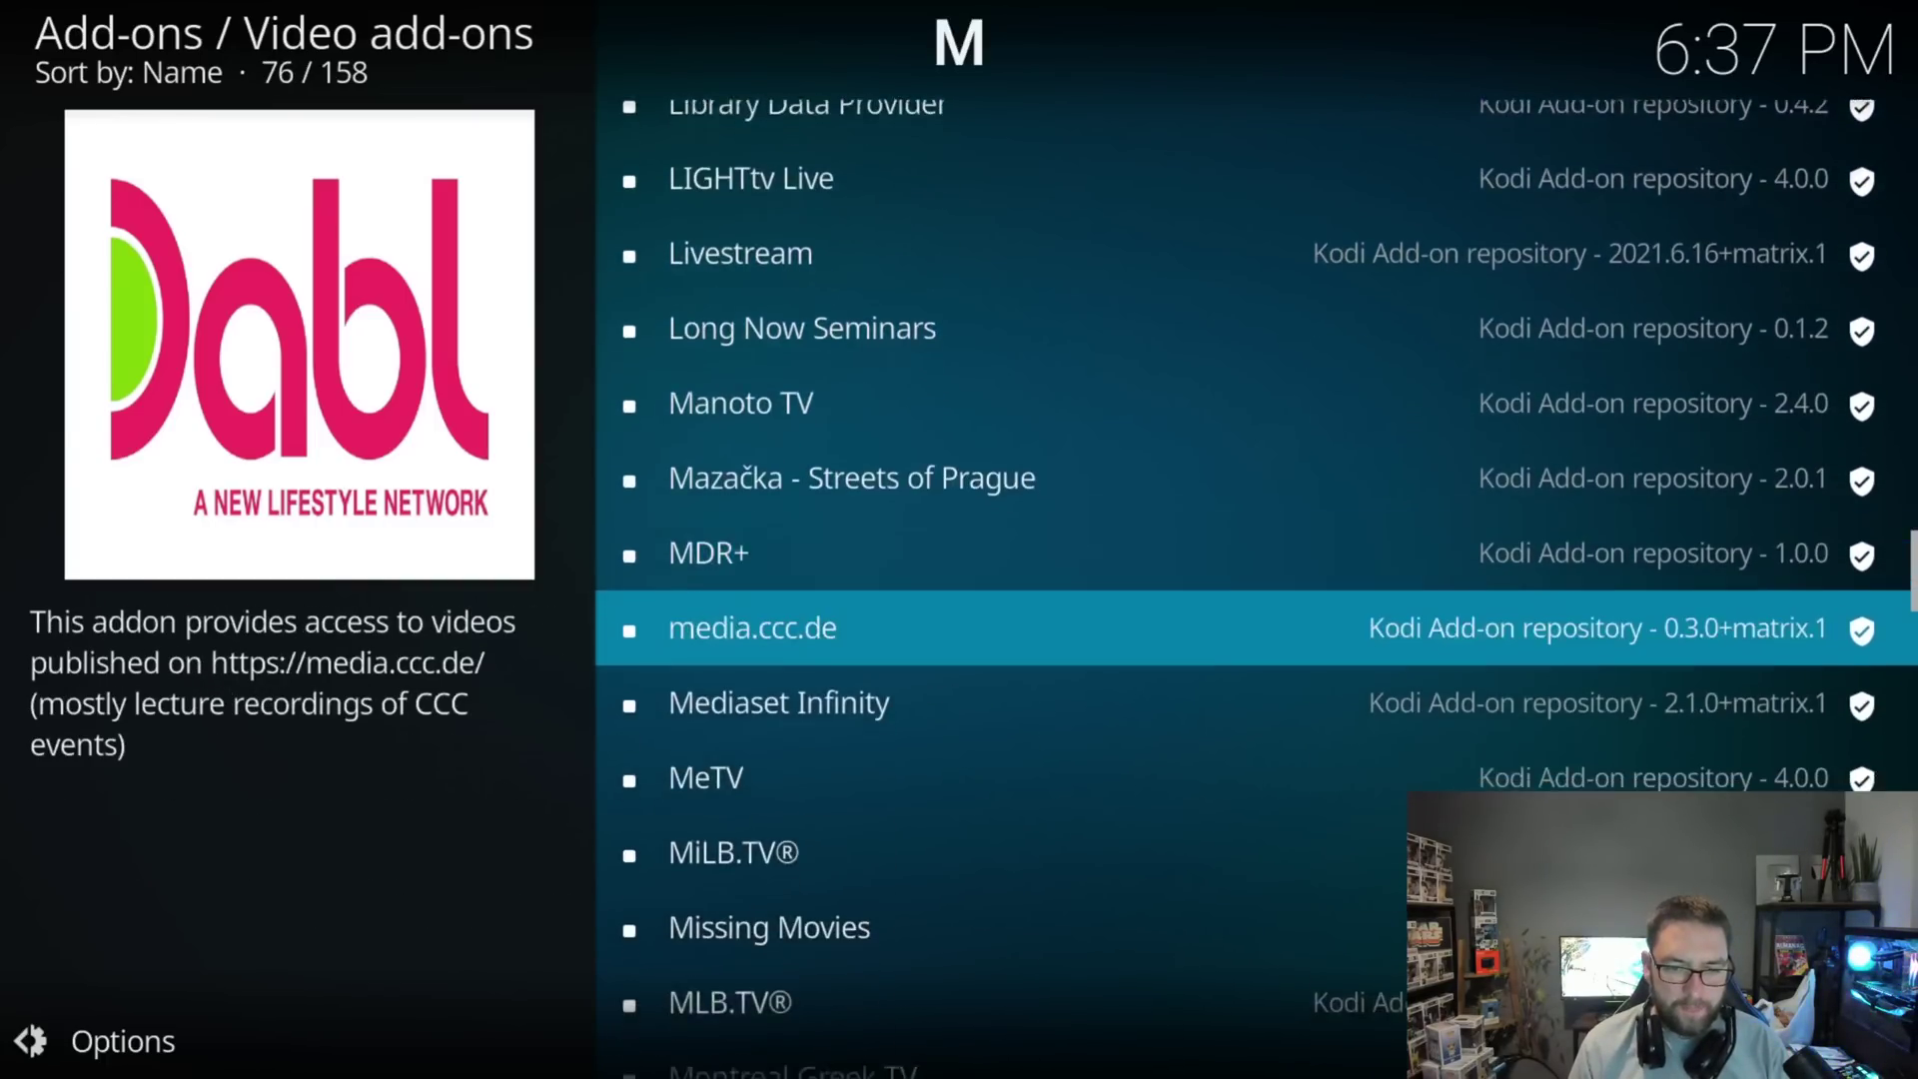
{"action": "key", "text": "Down"}
{"action": "key", "text": "Down"}
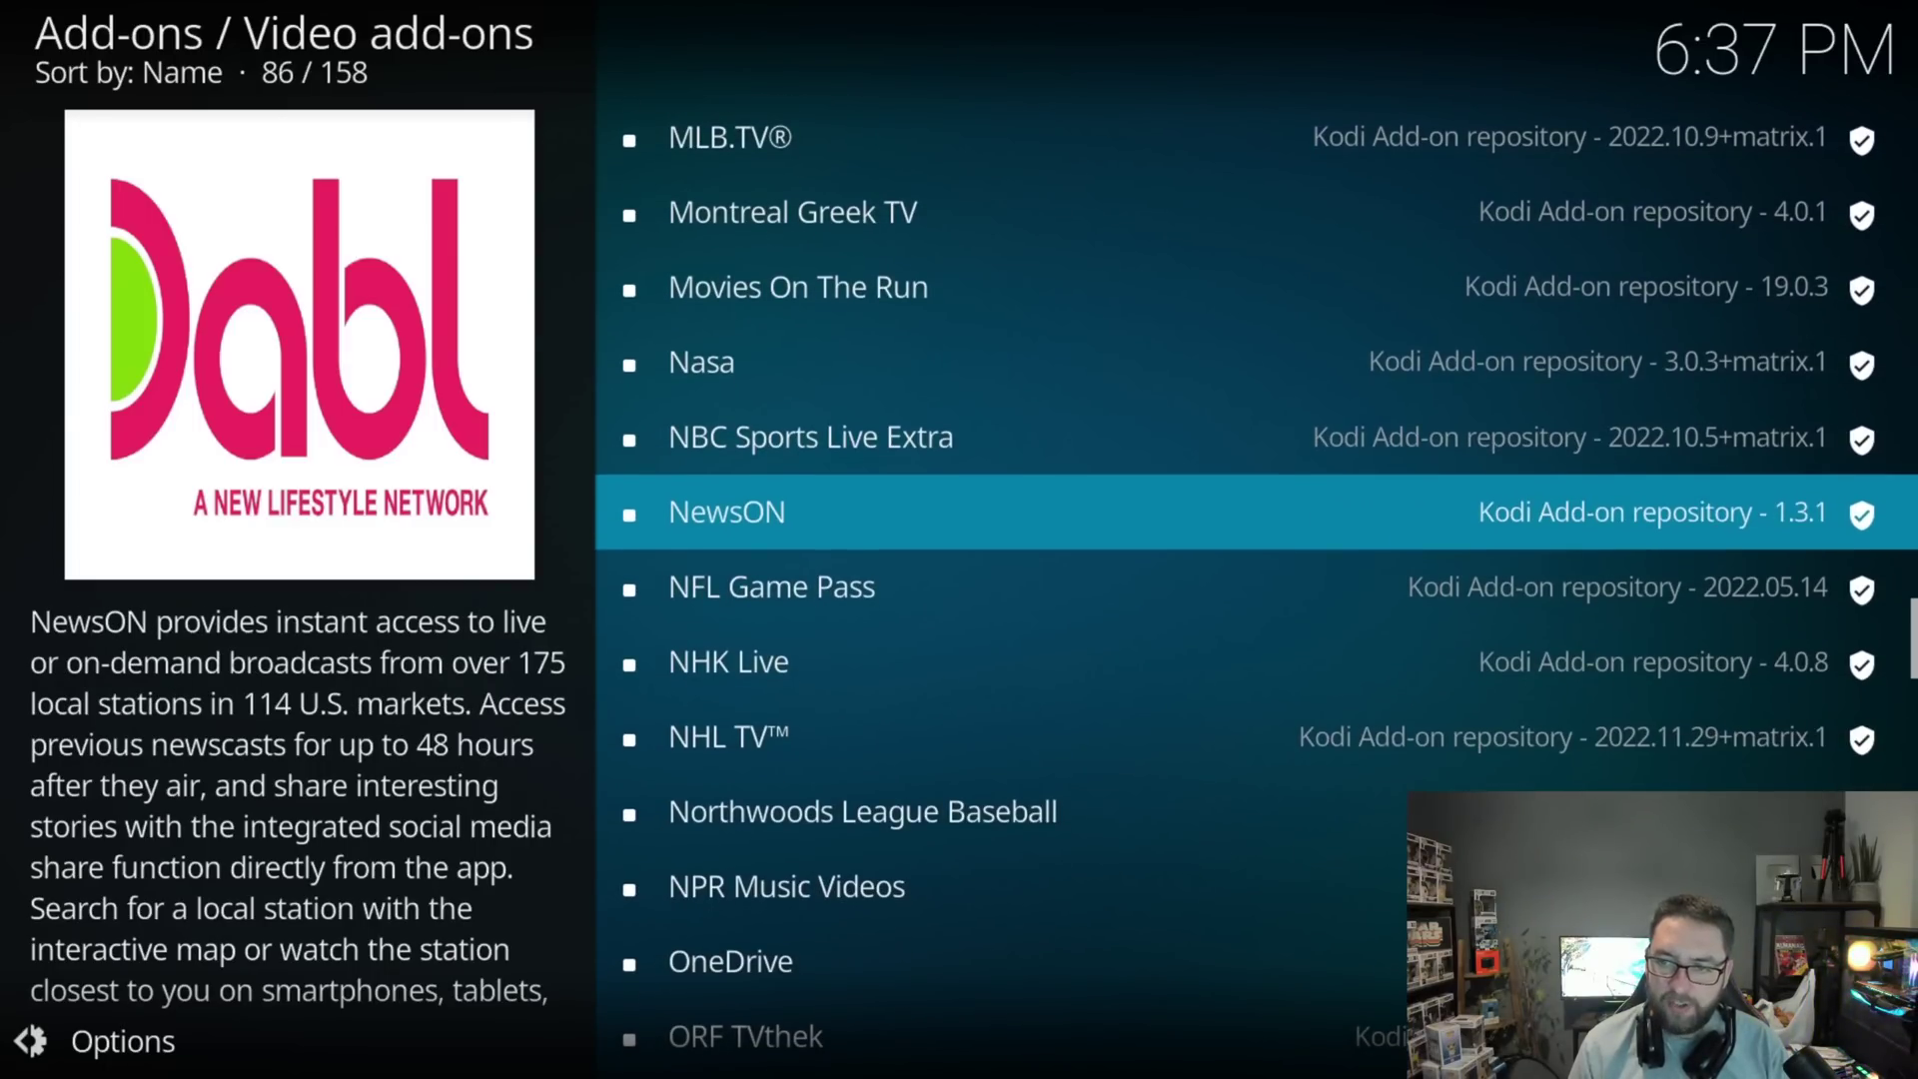
Browse the list of video add-ons from NewsON down to put.io to examine what else the repository offers.
{"action": "key", "text": "Down"}
{"action": "key", "text": "Down"}
{"action": "key", "text": "Down"}
{"action": "key", "text": "Down"}
{"action": "key", "text": "Down"}
{"action": "key", "text": "Down"}
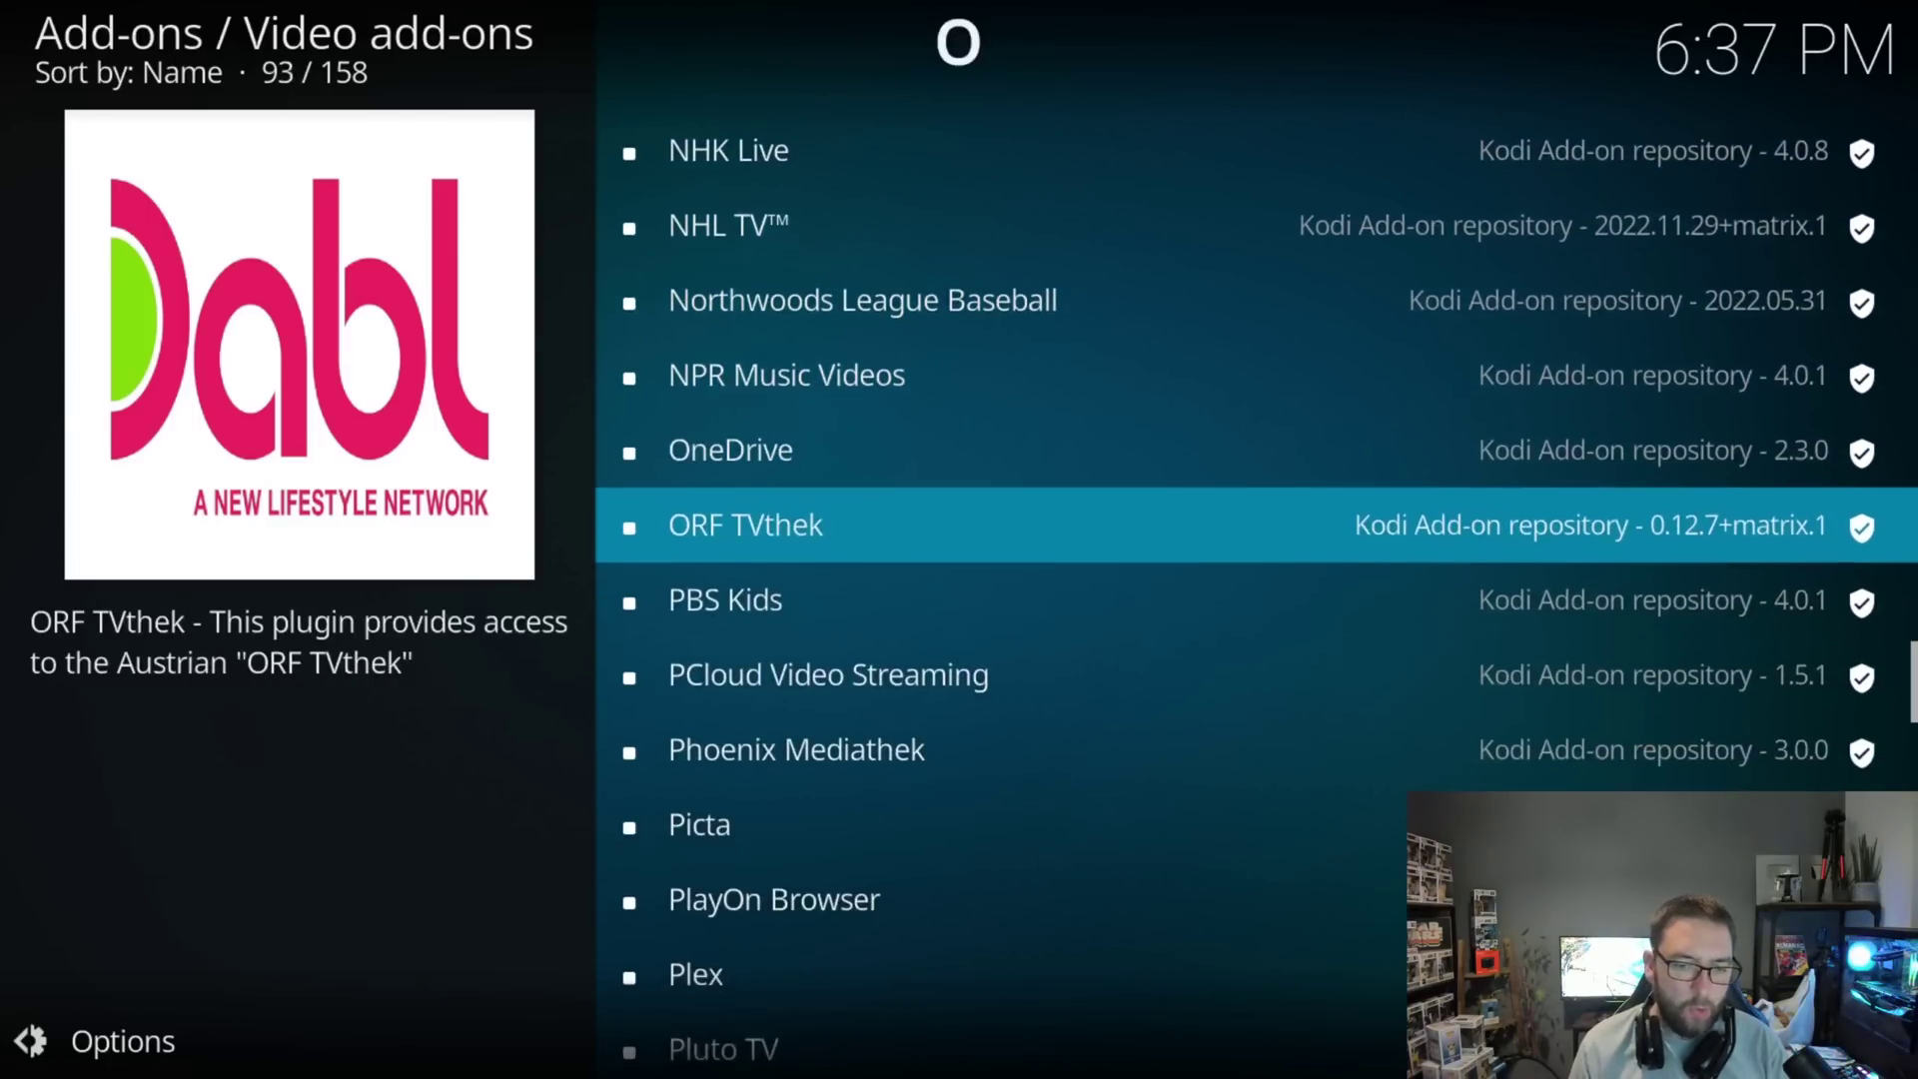
{"action": "key", "text": "Down"}
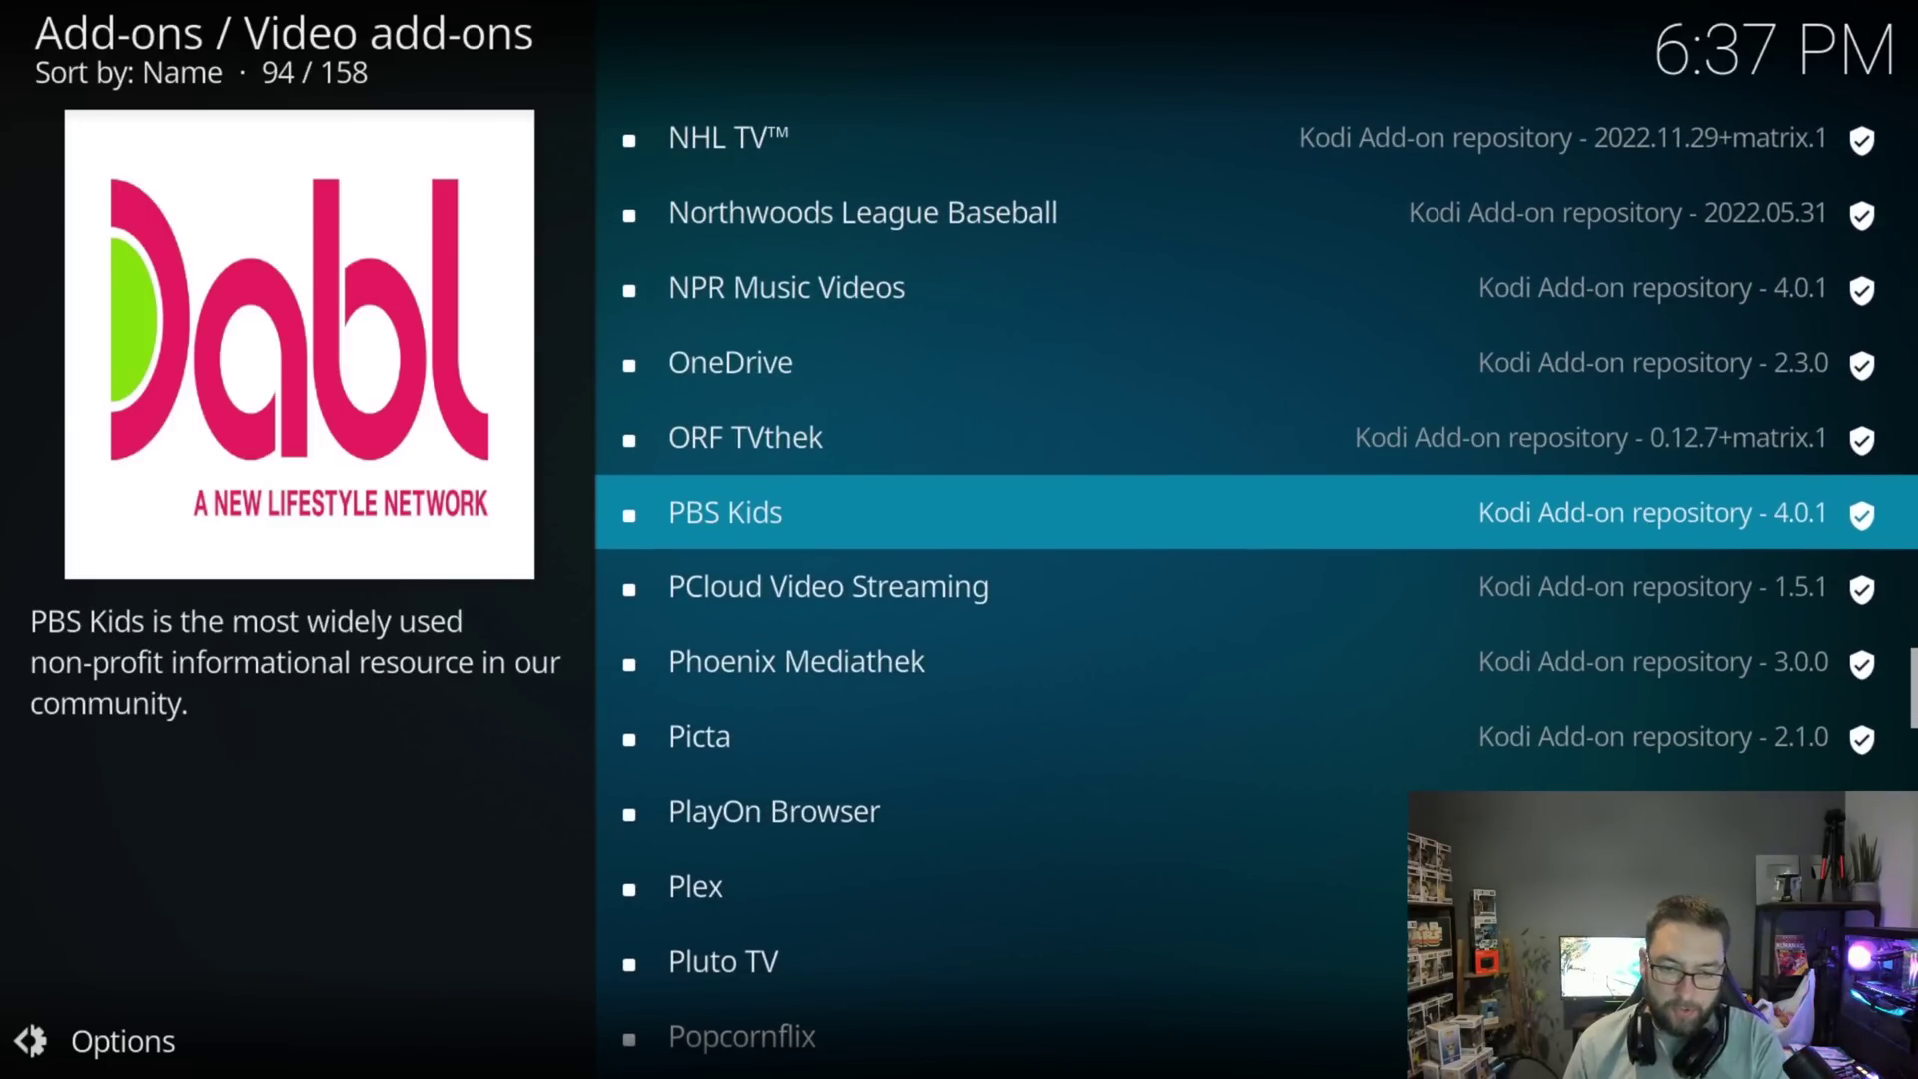
{"action": "key", "text": "Down"}
{"action": "key", "text": "Down"}
{"action": "key", "text": "Down"}
{"action": "key", "text": "Down"}
{"action": "key", "text": "Down"}
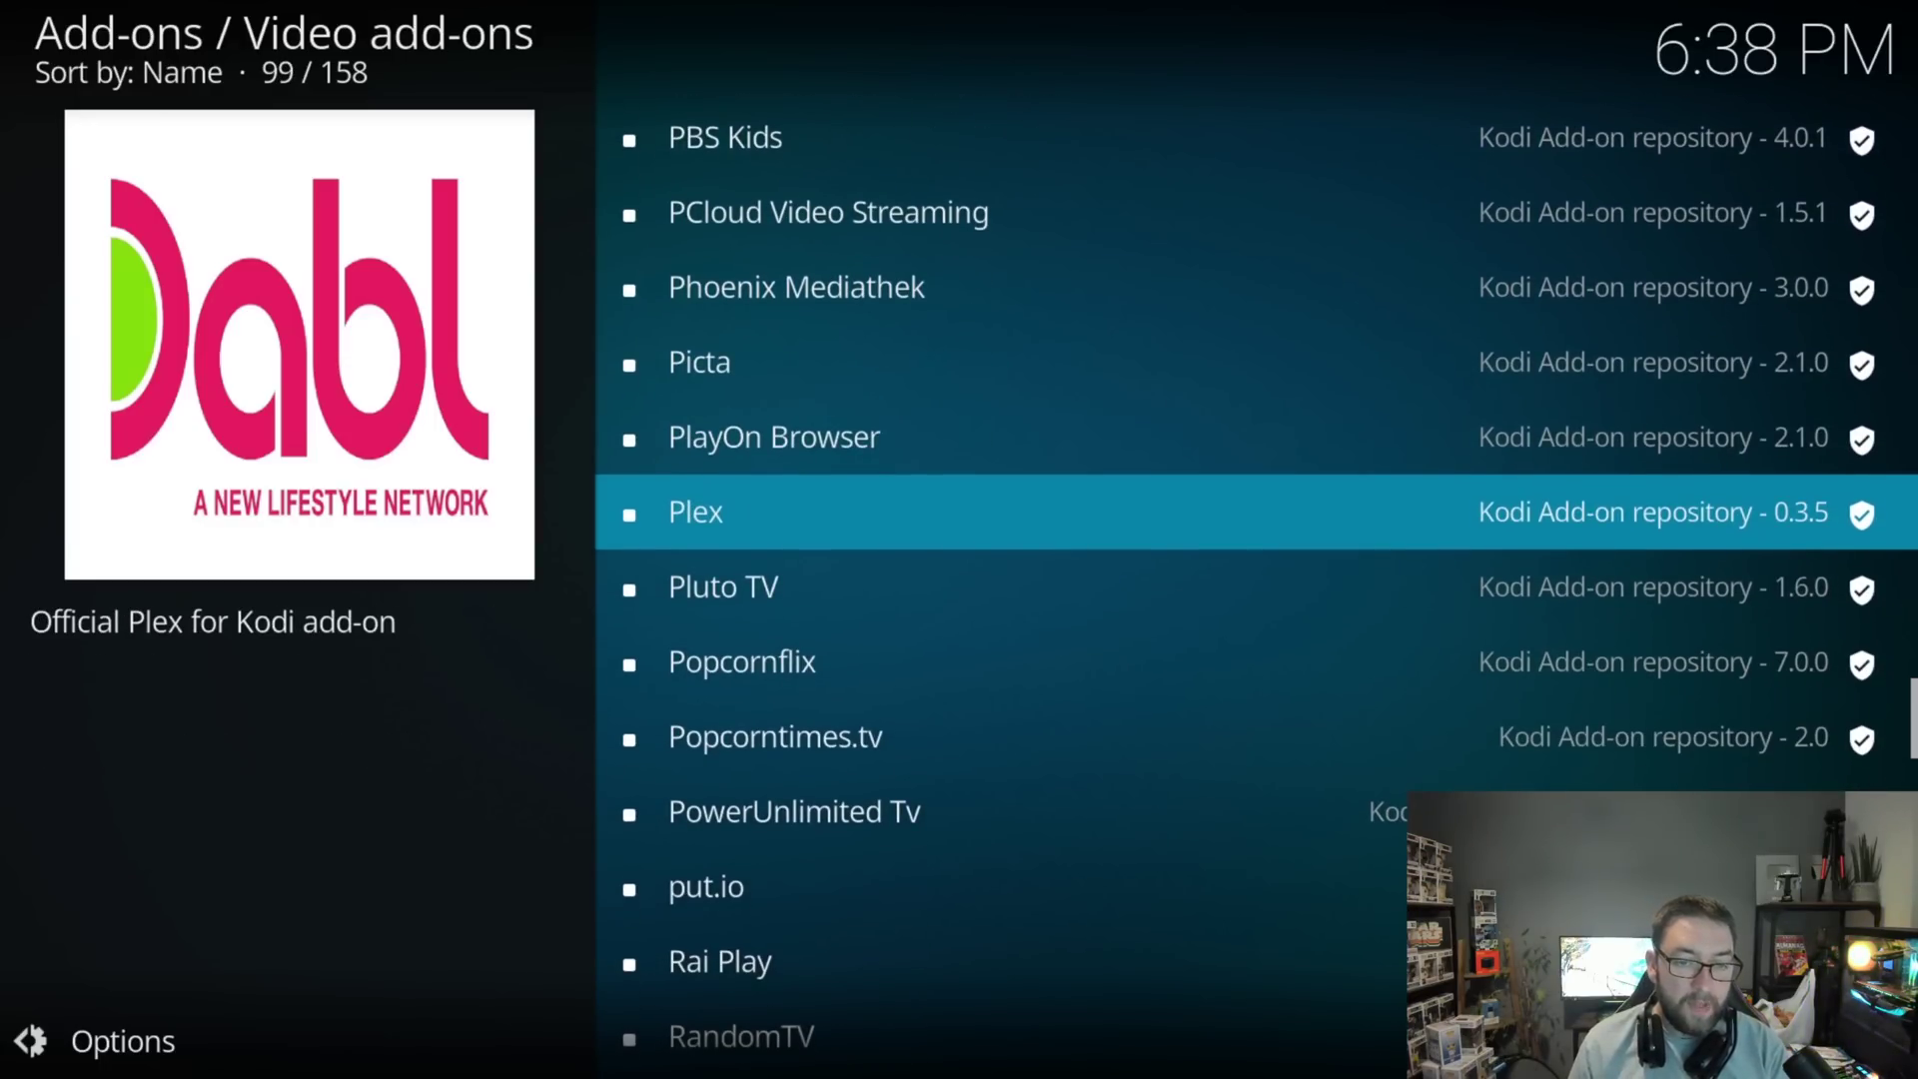
{"action": "key", "text": "Down"}
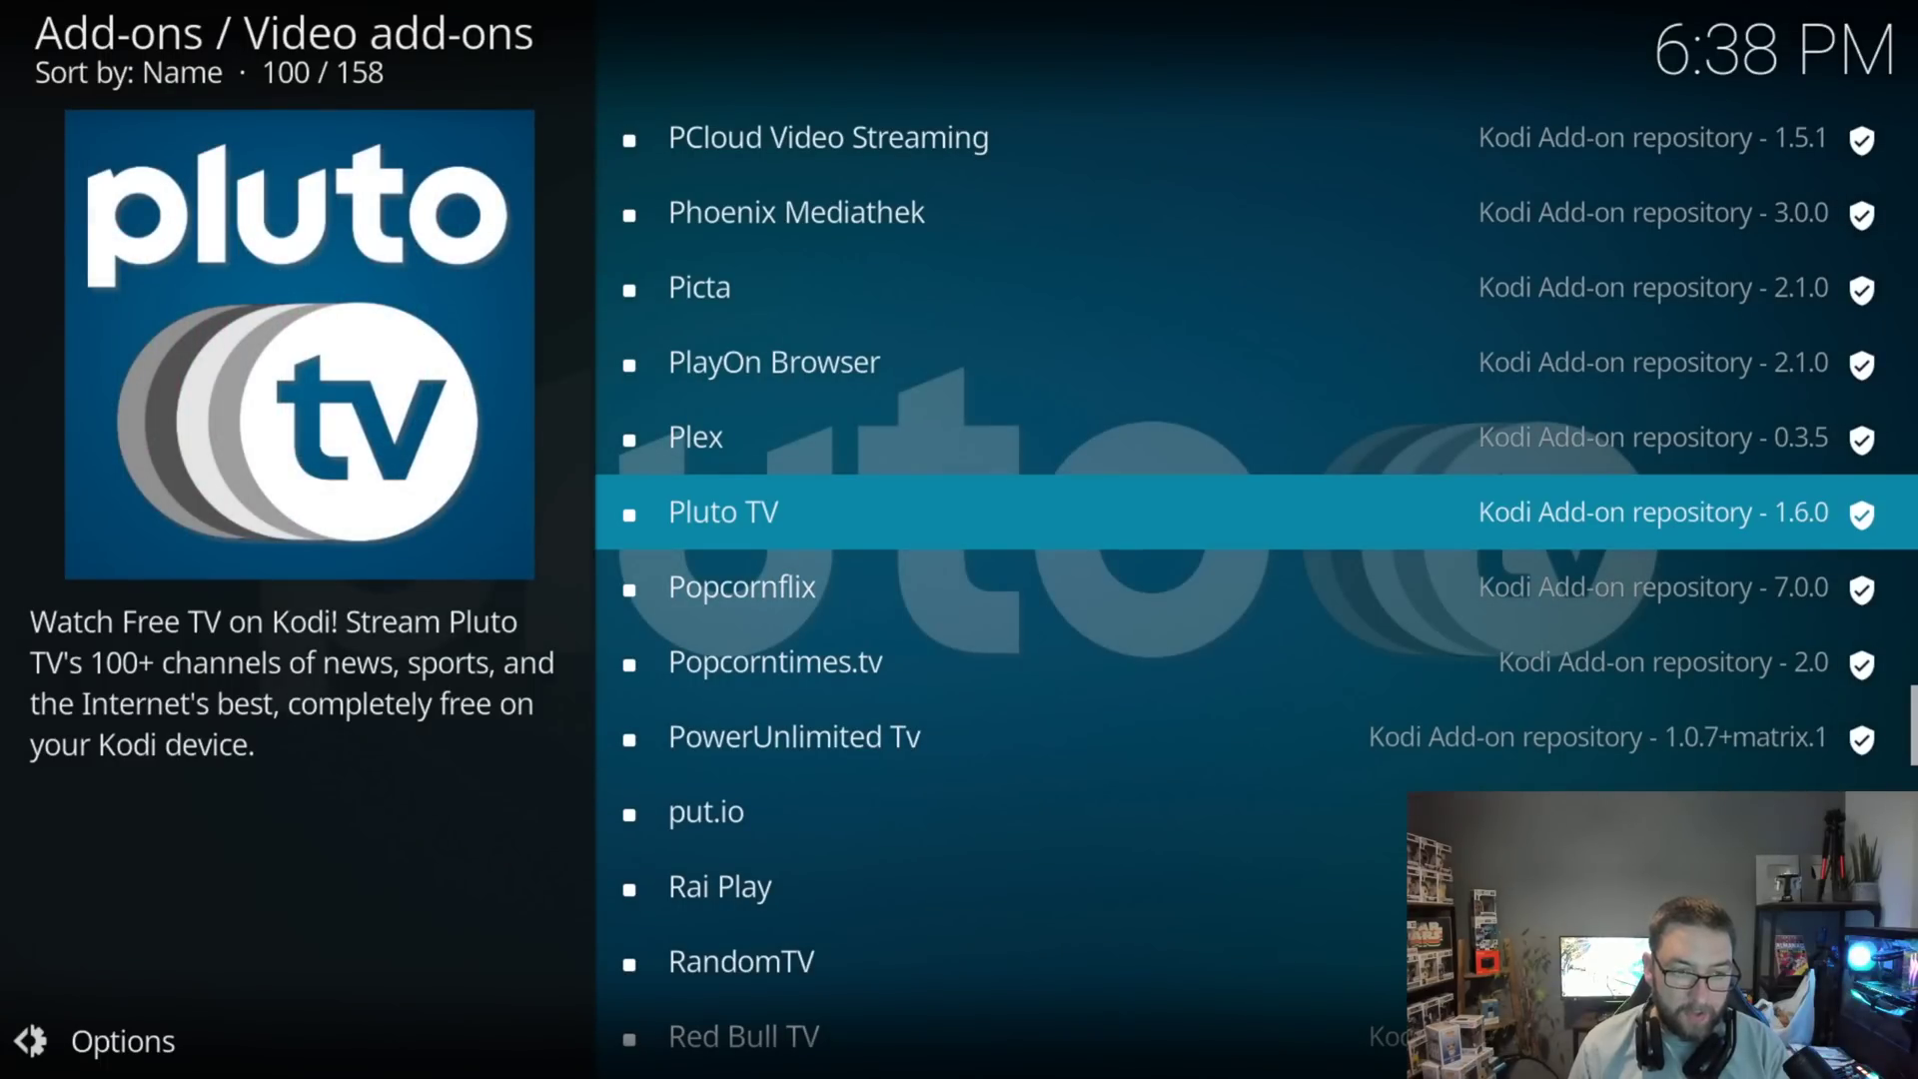
{"action": "key", "text": "Down"}
{"action": "key", "text": "Down"}
{"action": "key", "text": "Down"}
{"action": "key", "text": "Down"}
{"action": "key", "text": "Down"}
{"action": "key", "text": "Down"}
{"action": "key", "text": "Down"}
{"action": "key", "text": "Down"}
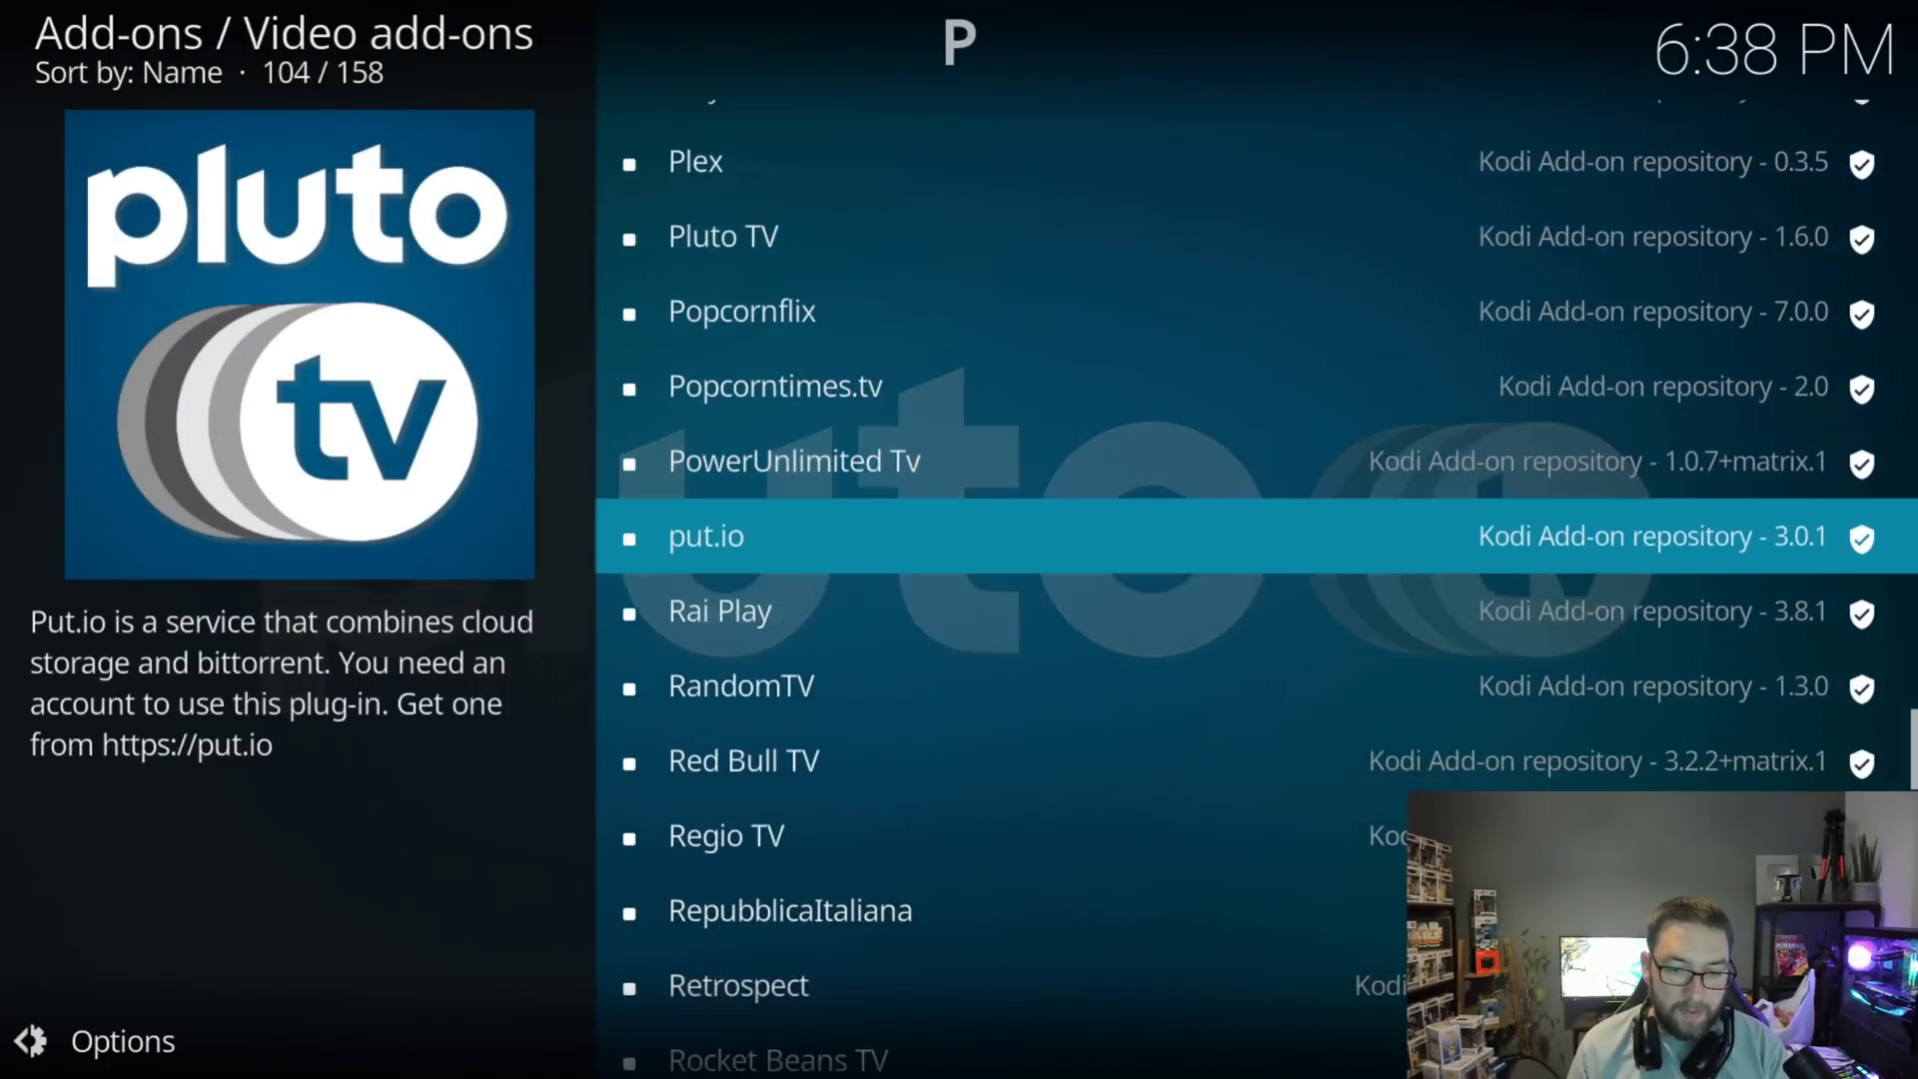
Go back to the Plex entry in the video add-ons list, open its details and install the add-on.
{"action": "key", "text": "Up"}
{"action": "key", "text": "Up"}
{"action": "key", "text": "Up"}
{"action": "key", "text": "Up"}
{"action": "key", "text": "Up"}
{"action": "key", "text": "Up"}
{"action": "key", "text": "Up"}
{"action": "key", "text": "Up"}
{"action": "key", "text": "Up"}
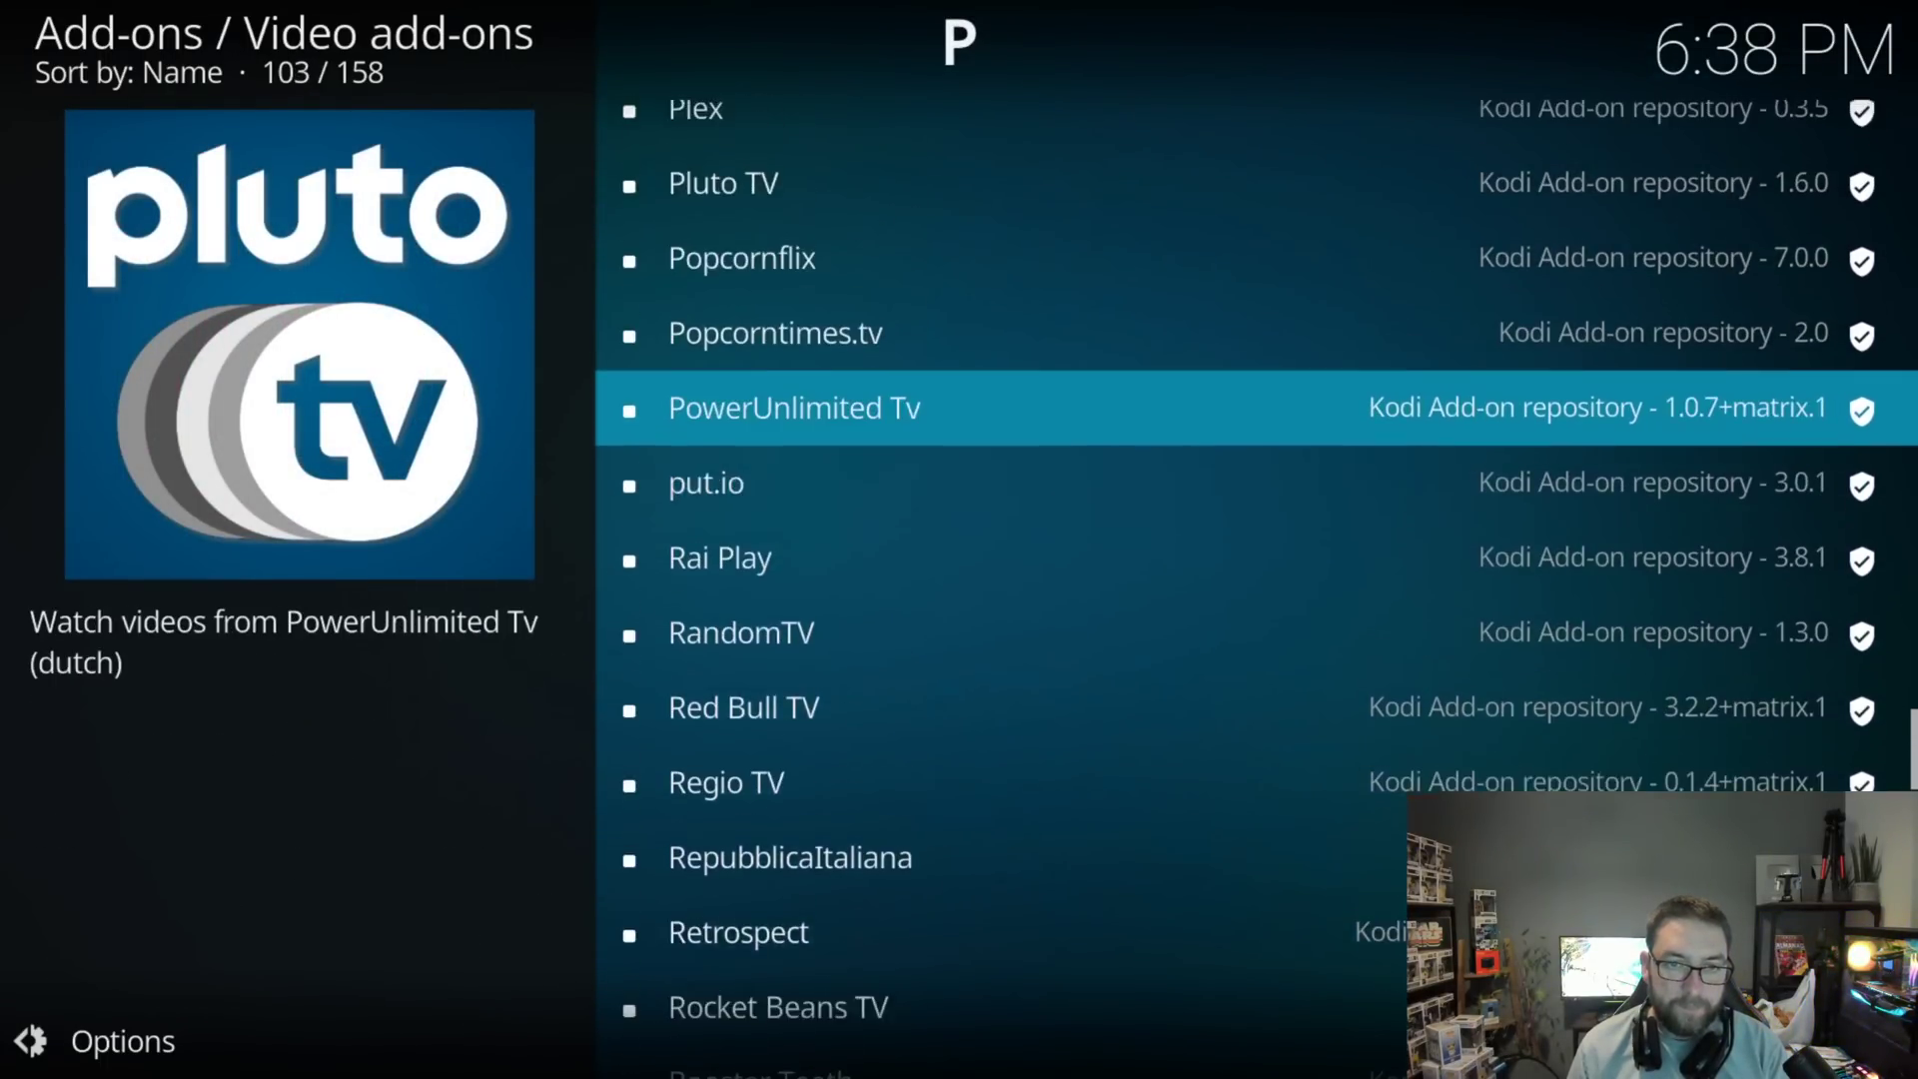
{"action": "key", "text": "Return"}
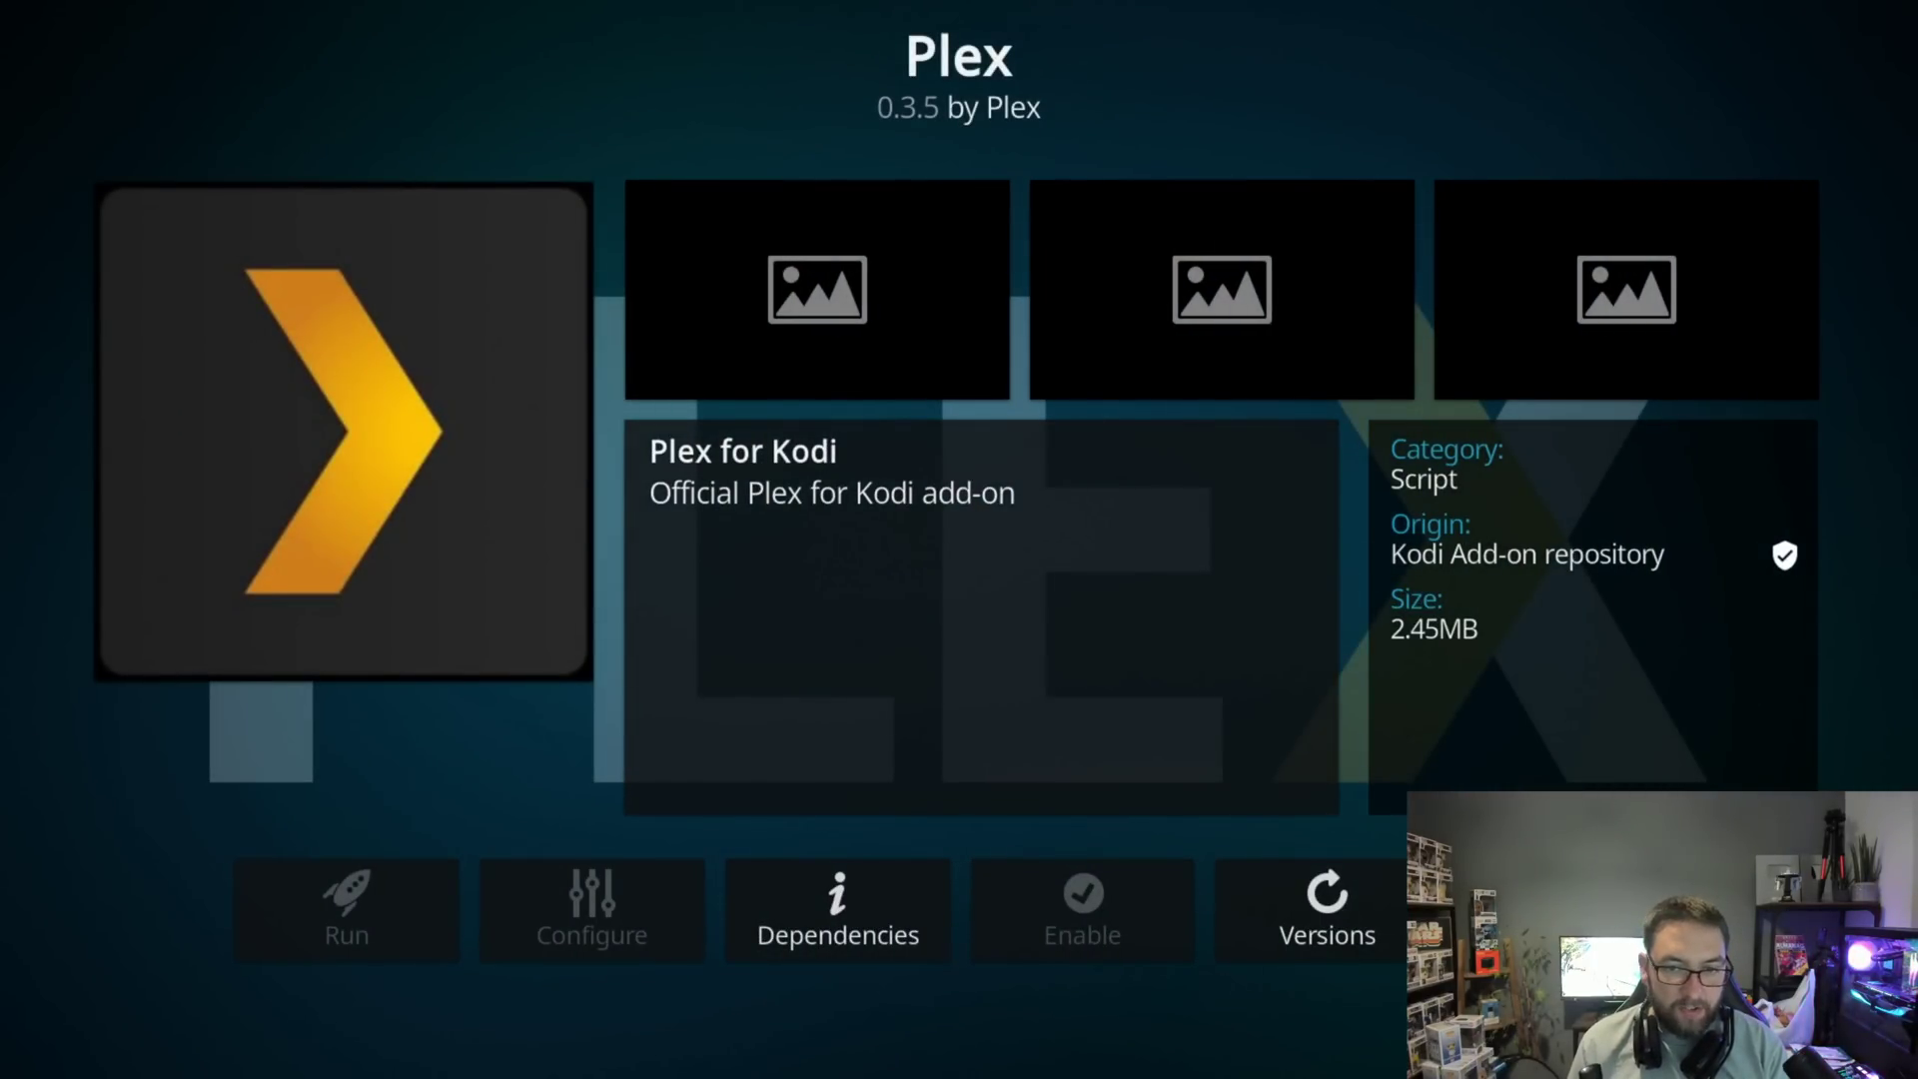
{"action": "key", "text": "Escape"}
Install the Pluto TV video add-on together with its required additional add-ons.
{"action": "key", "text": "Down"}
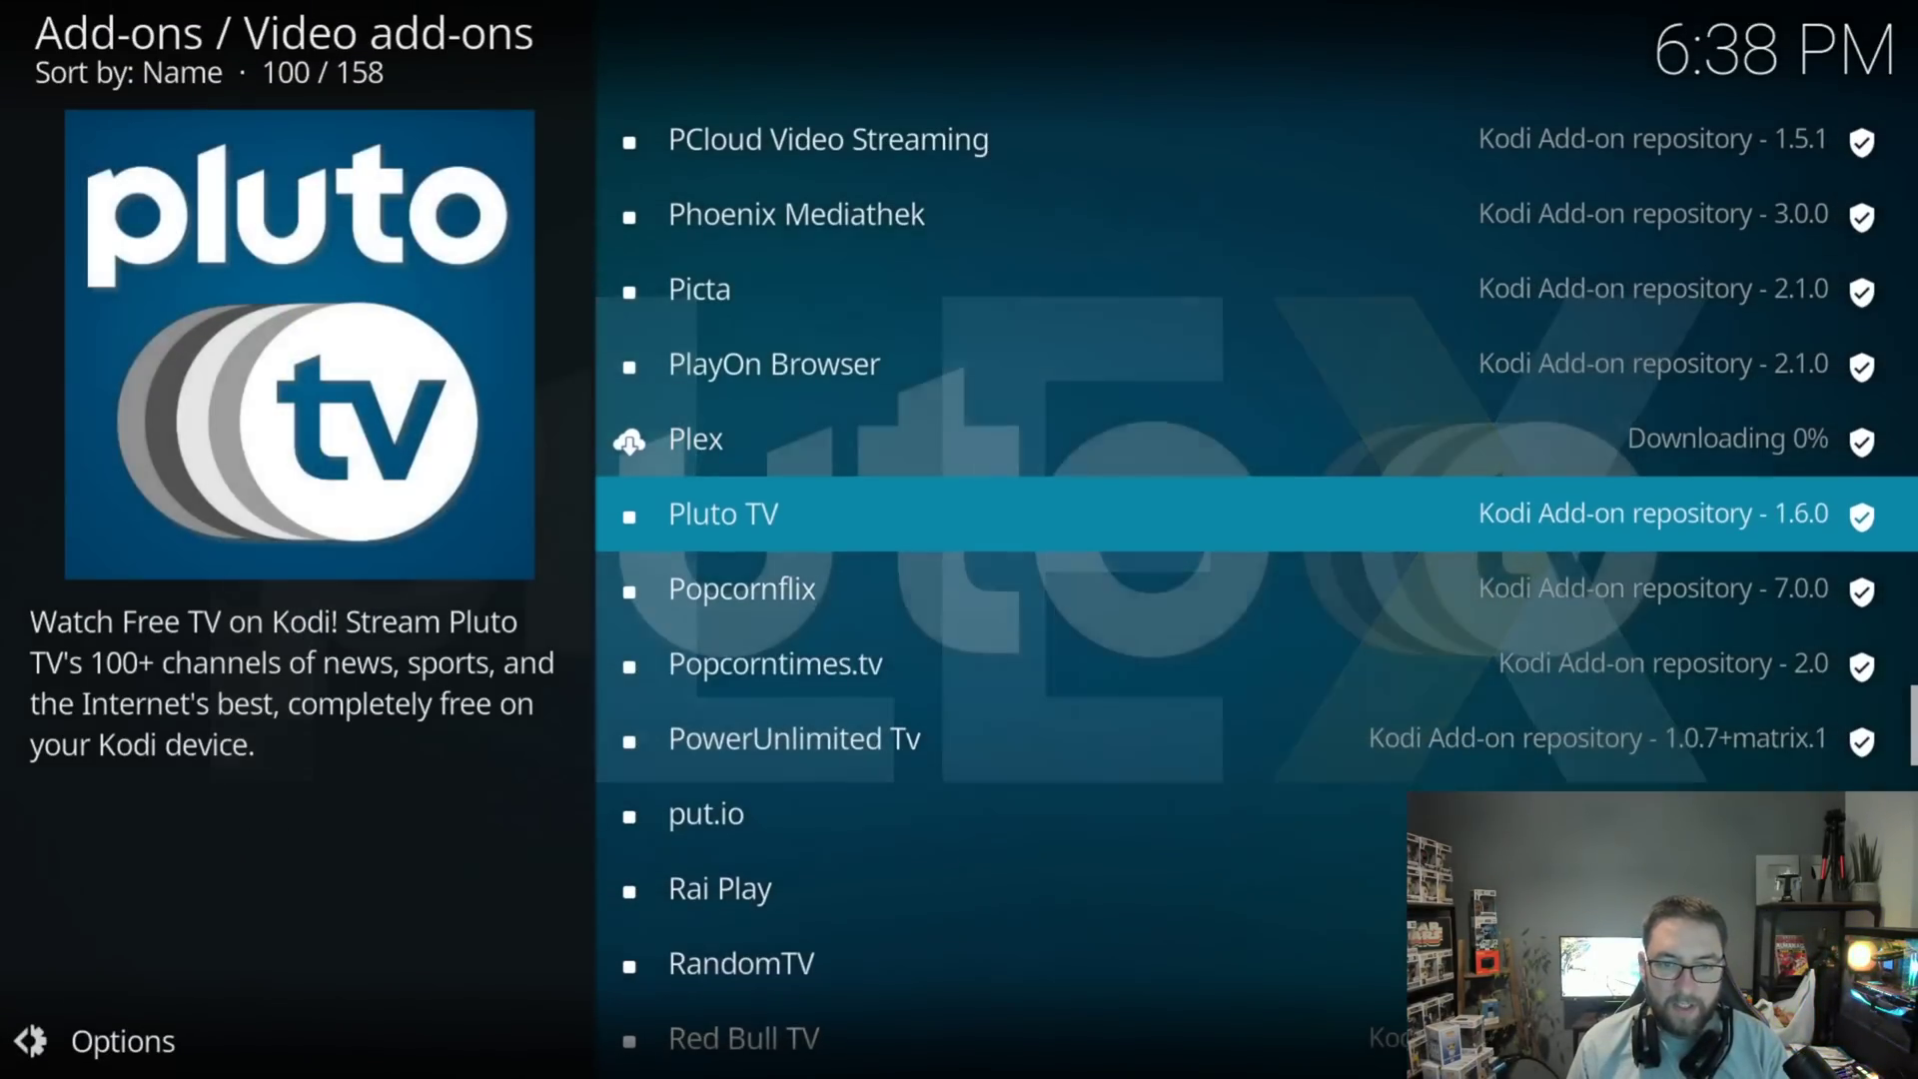
{"action": "key", "text": "Return"}
{"action": "key", "text": "Return"}
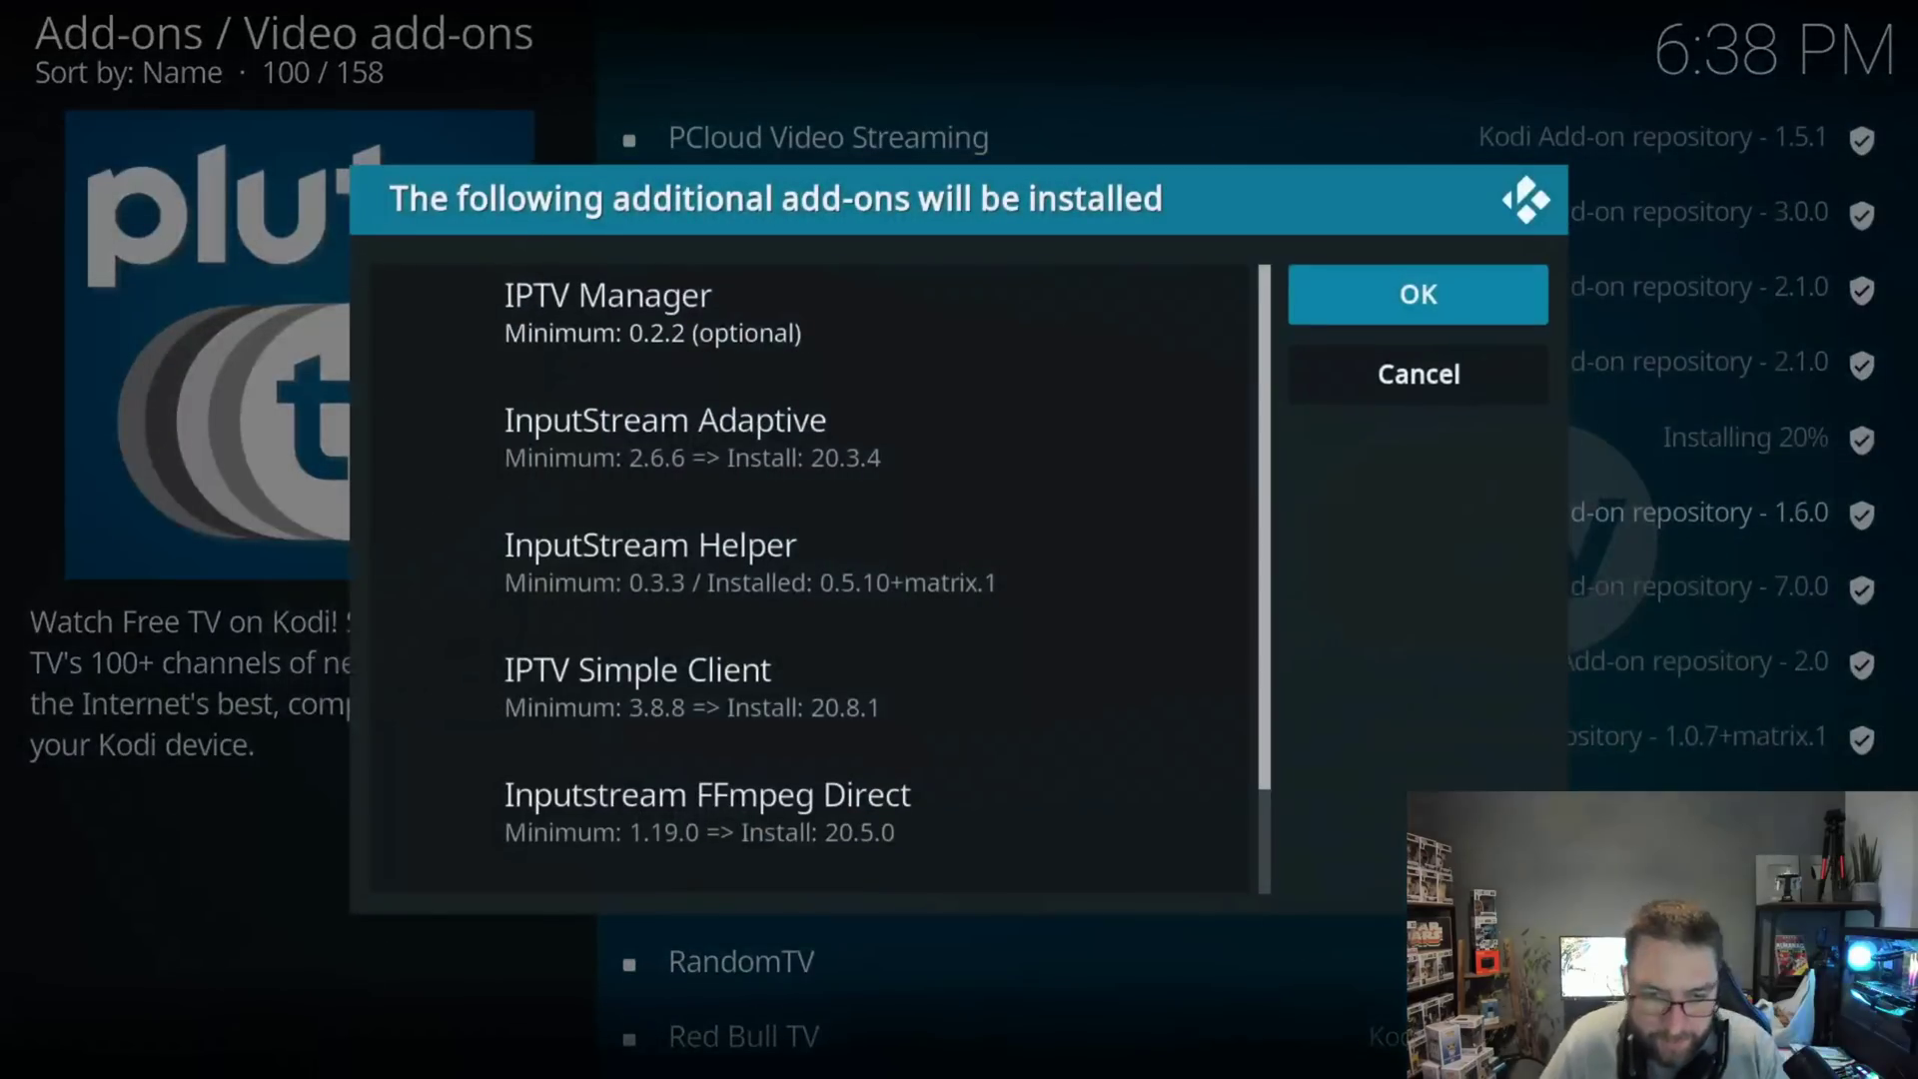
{"action": "key", "text": "Down"}
{"action": "key", "text": "Up"}
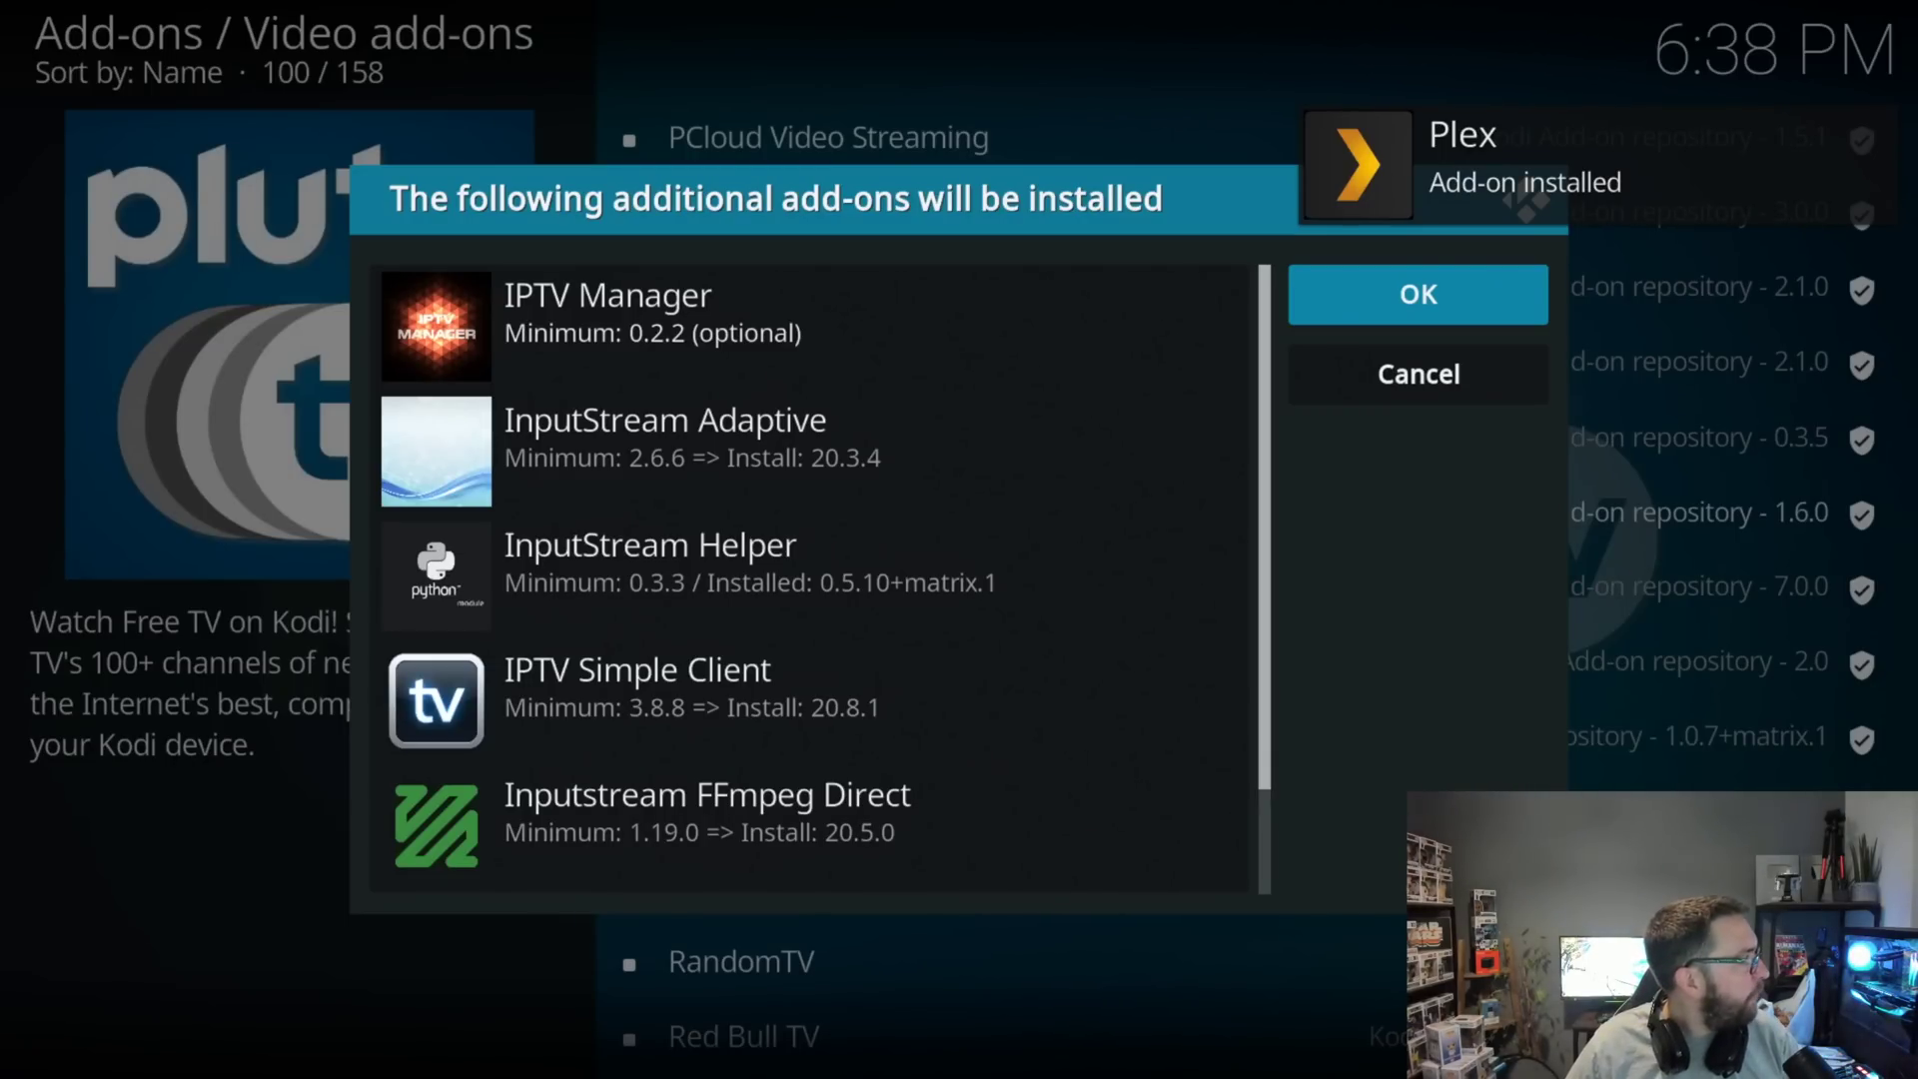
{"action": "key", "text": "Return"}
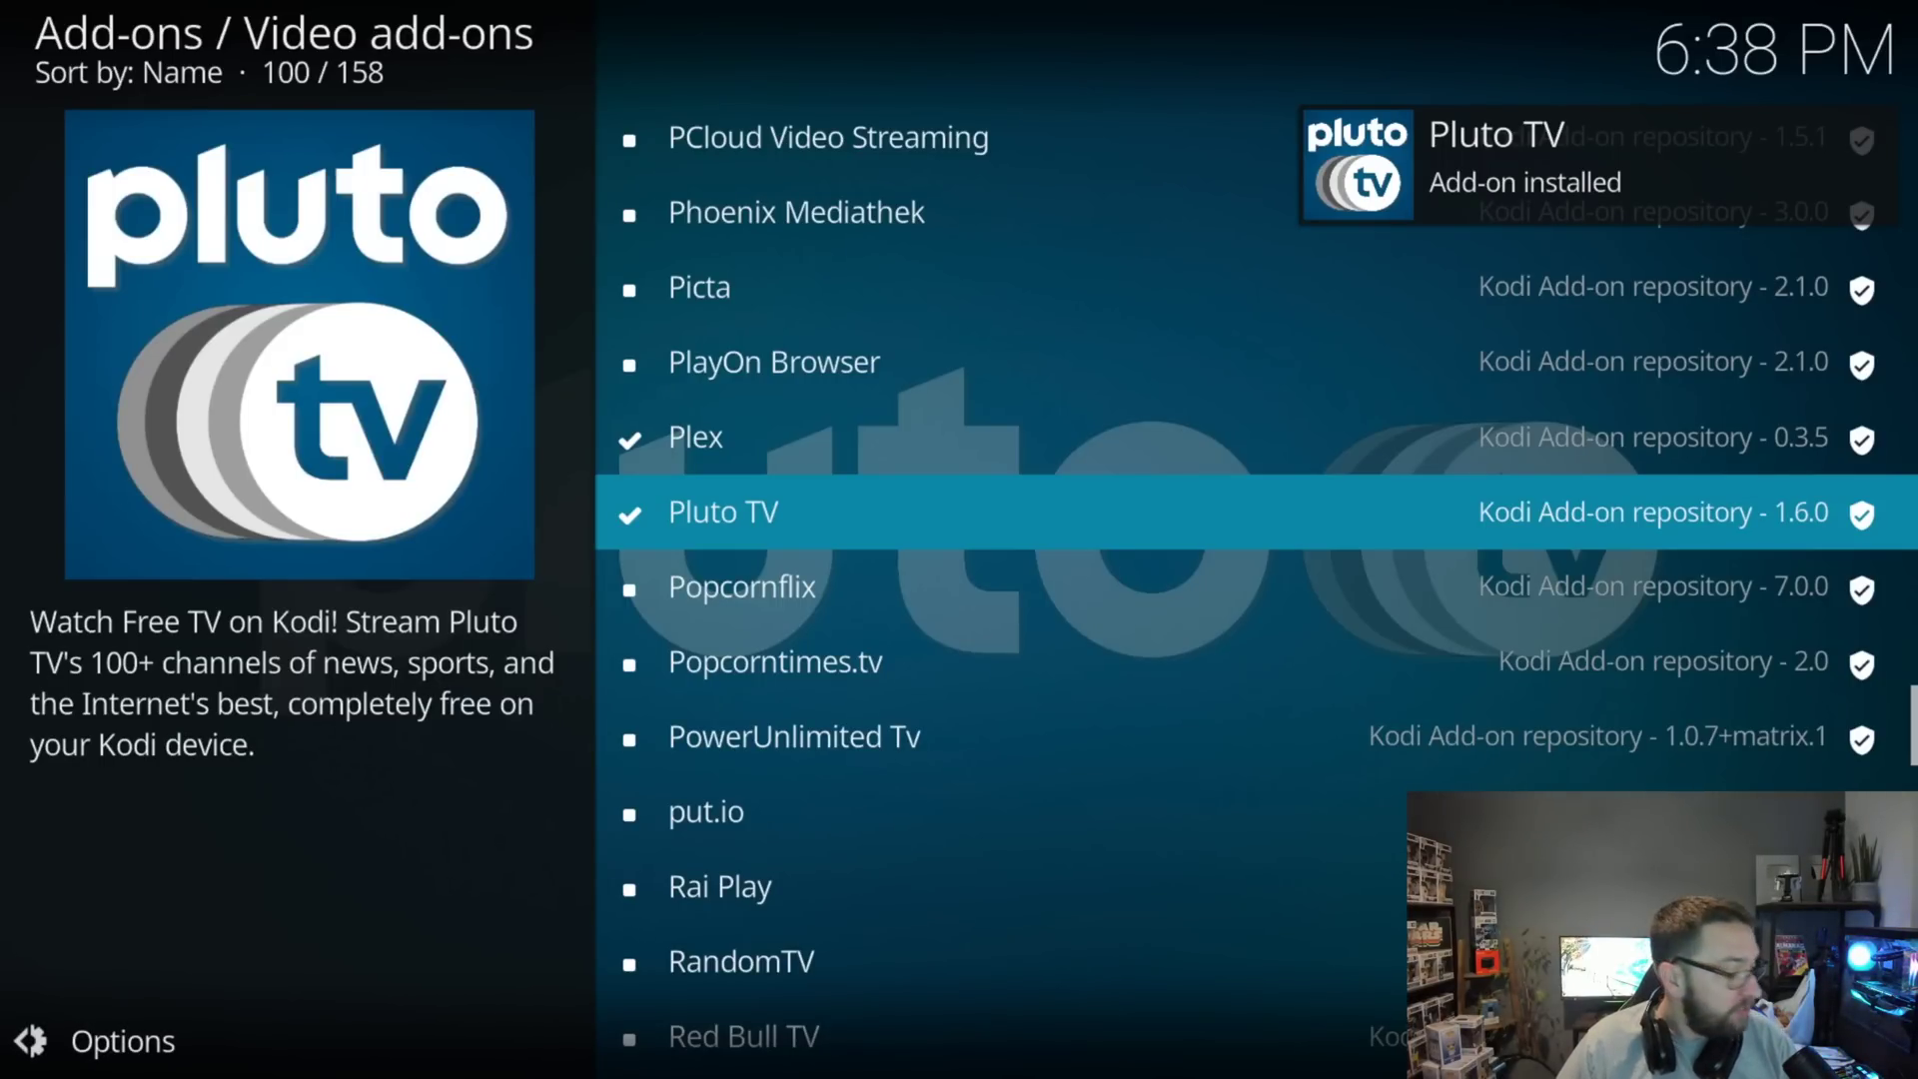
Leave the add-on repository and return to Kodi's main menu.
{"action": "key", "text": "BackSpace"}
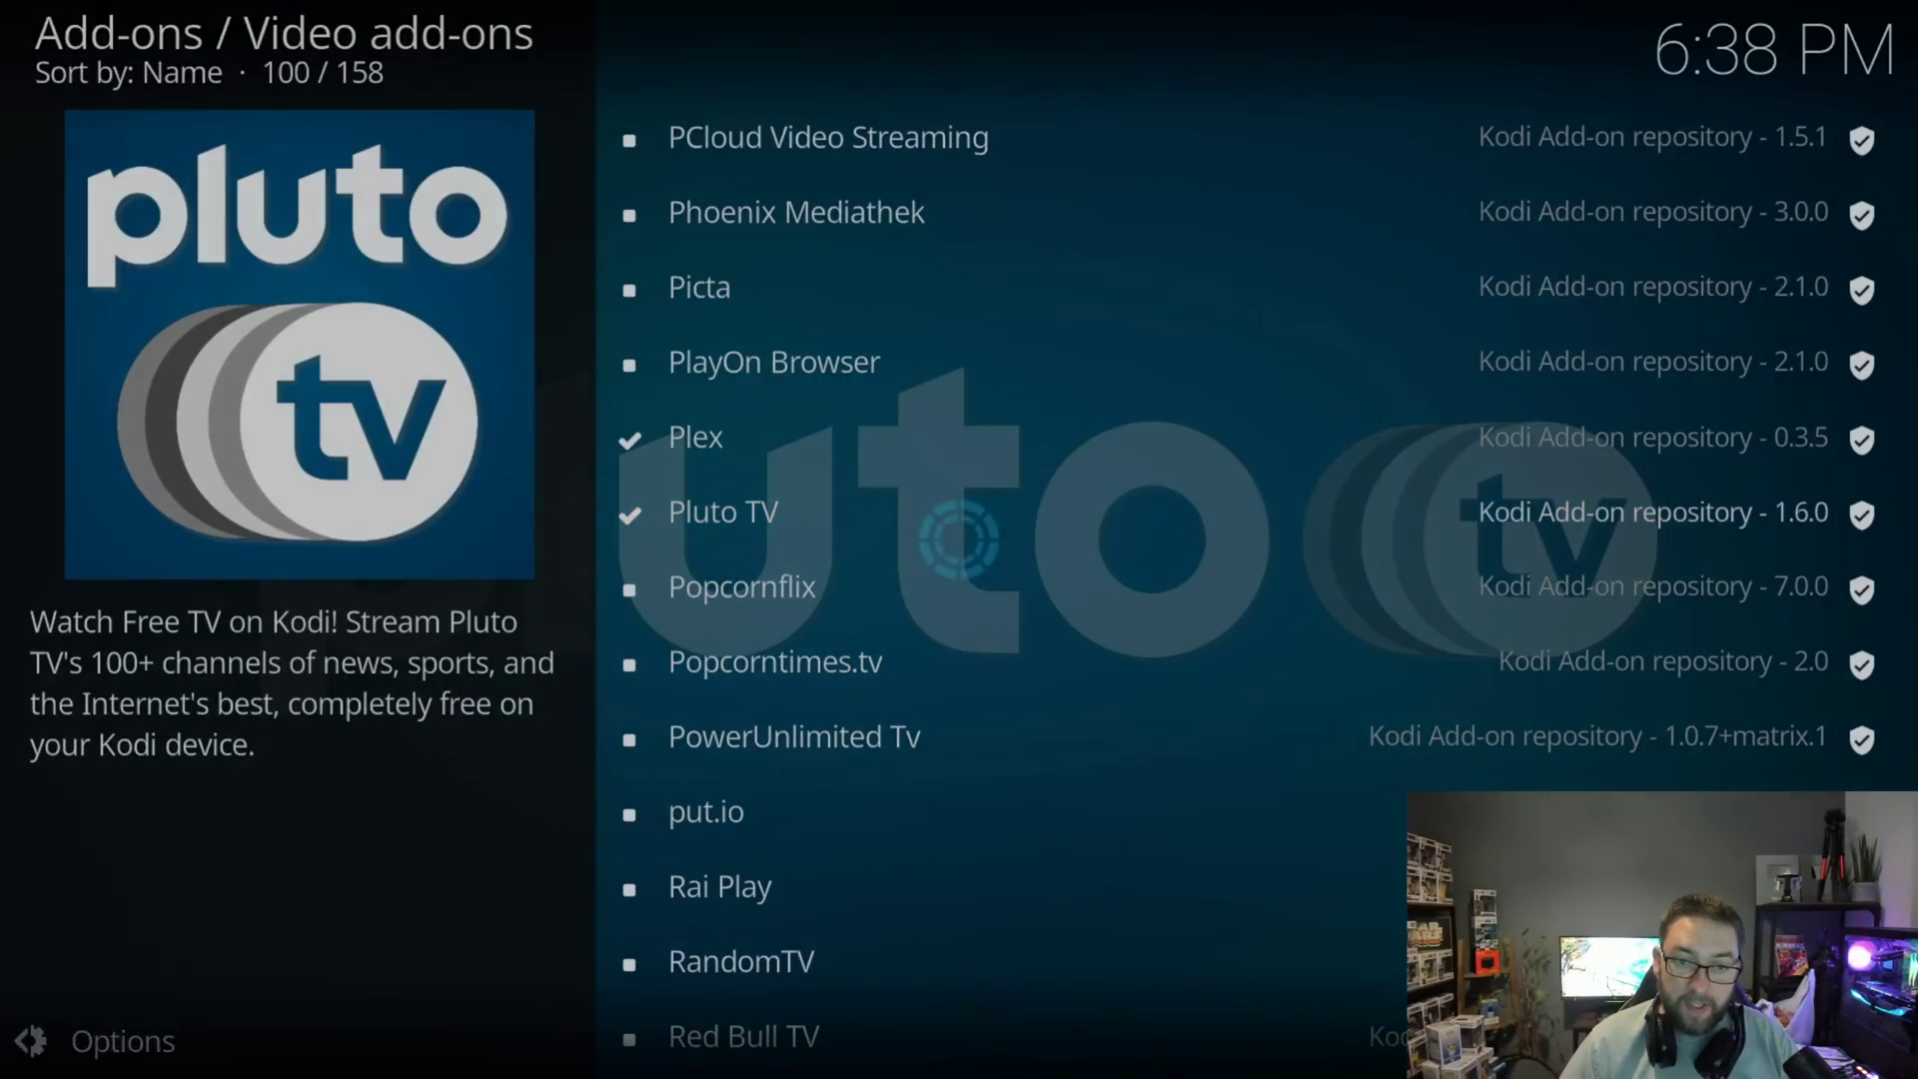
{"action": "key", "text": "BackSpace"}
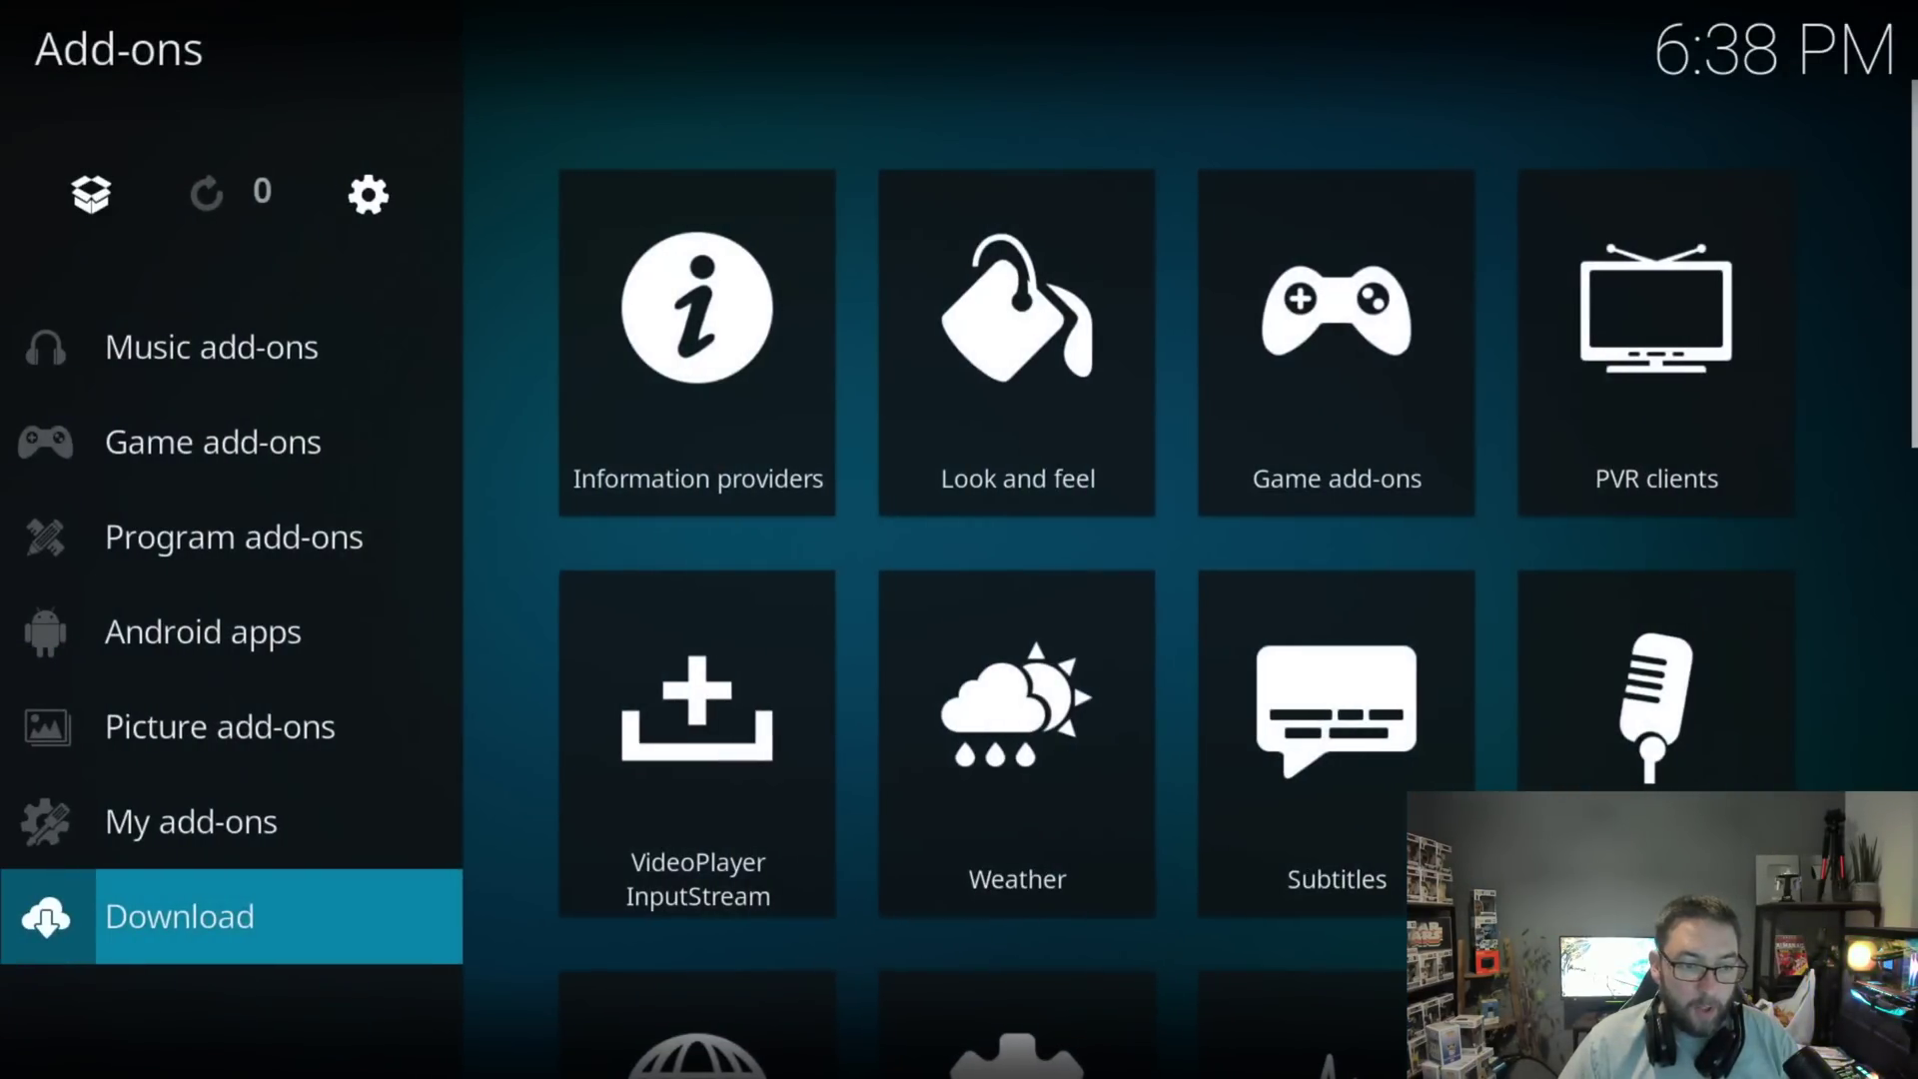
{"action": "key", "text": "BackSpace"}
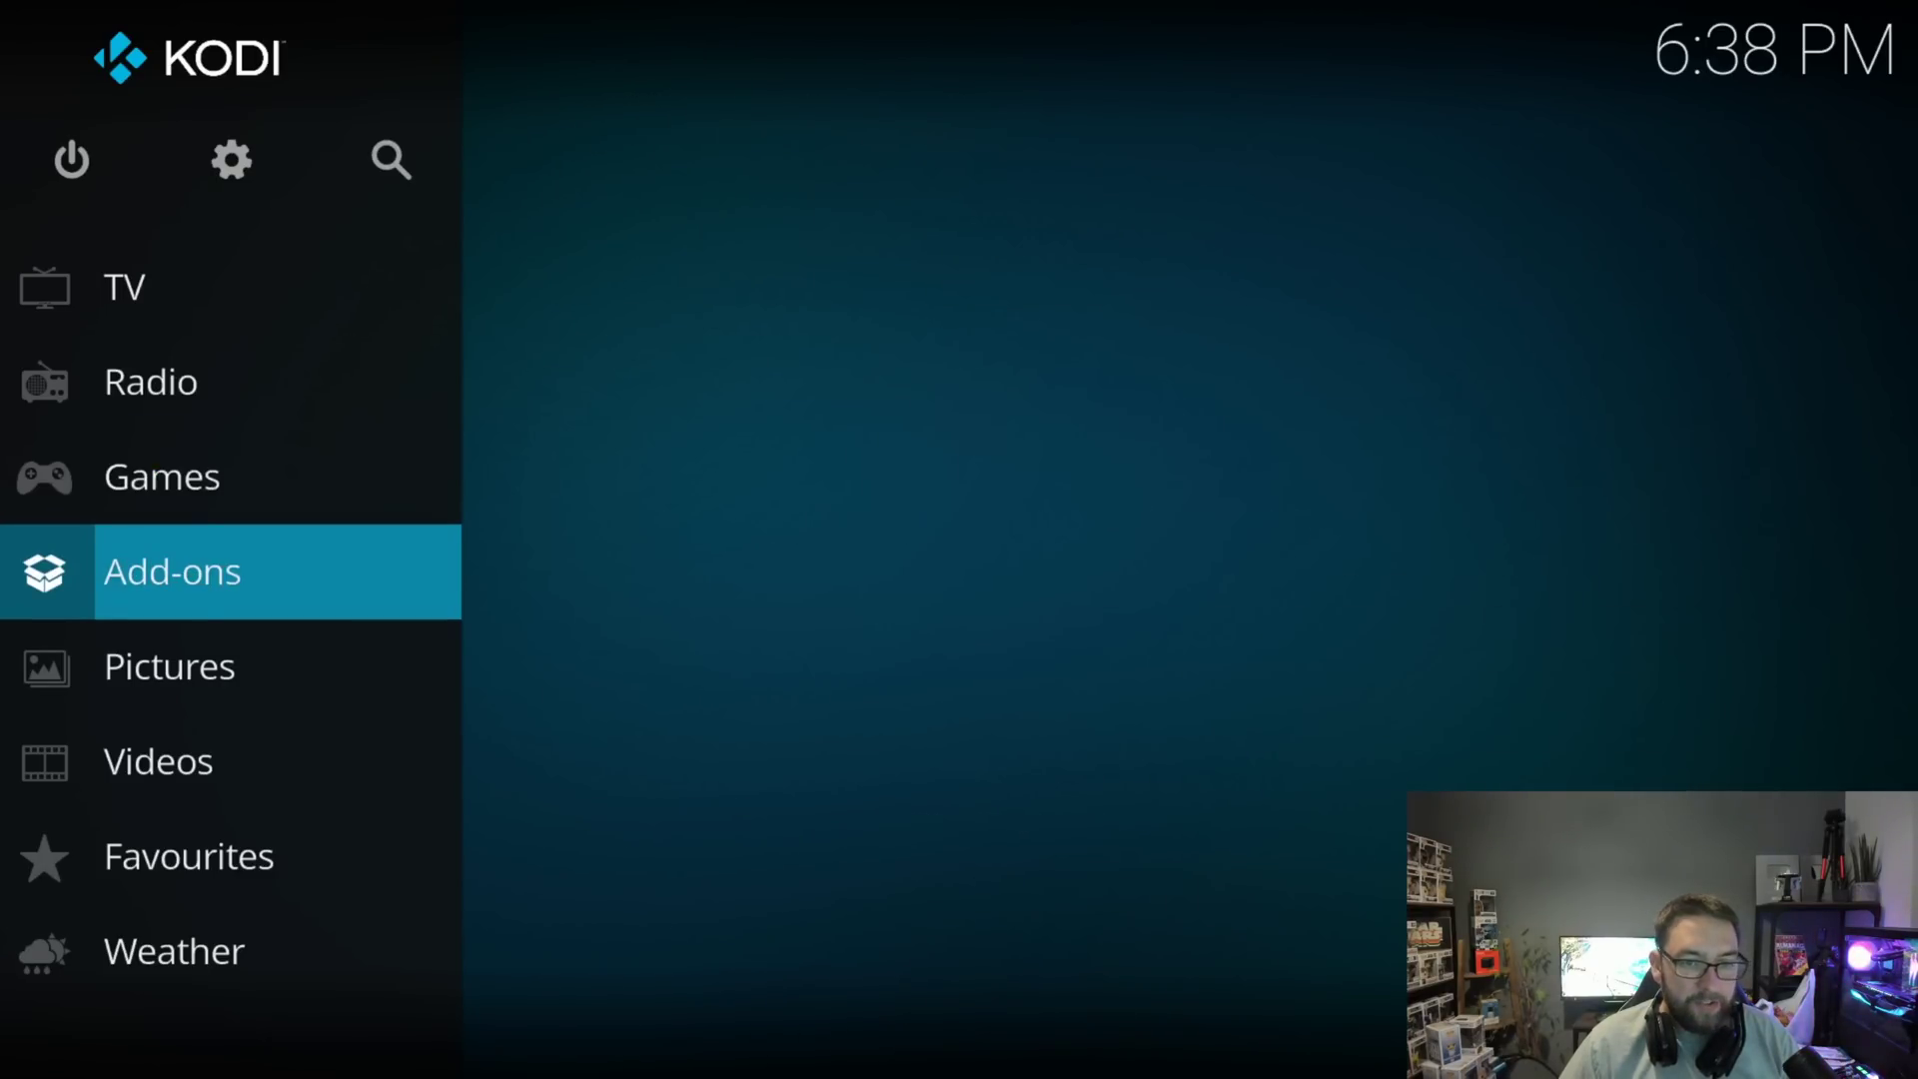
Open Pluto TV from the installed video add-ons in the Add-ons section.
{"action": "key", "text": "Right"}
{"action": "key", "text": "Down"}
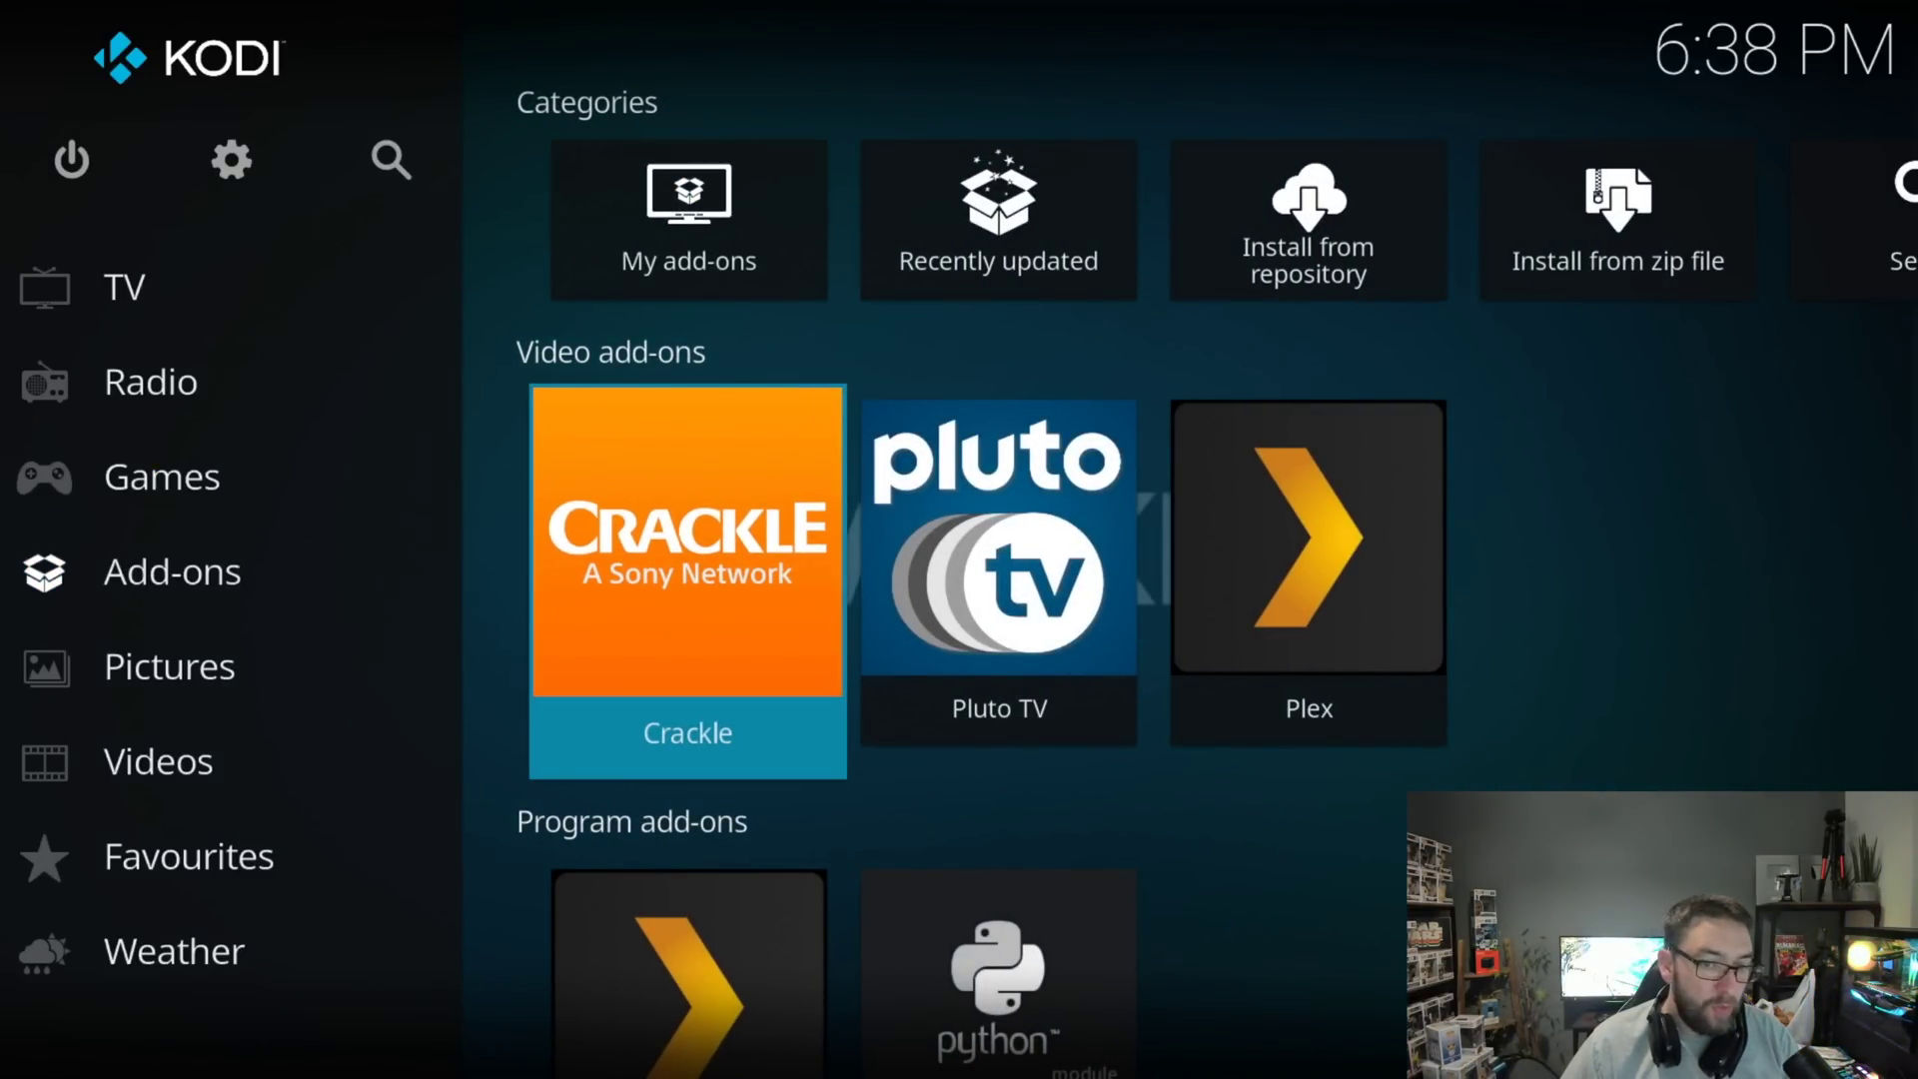
{"action": "key", "text": "Right"}
{"action": "key", "text": "Right"}
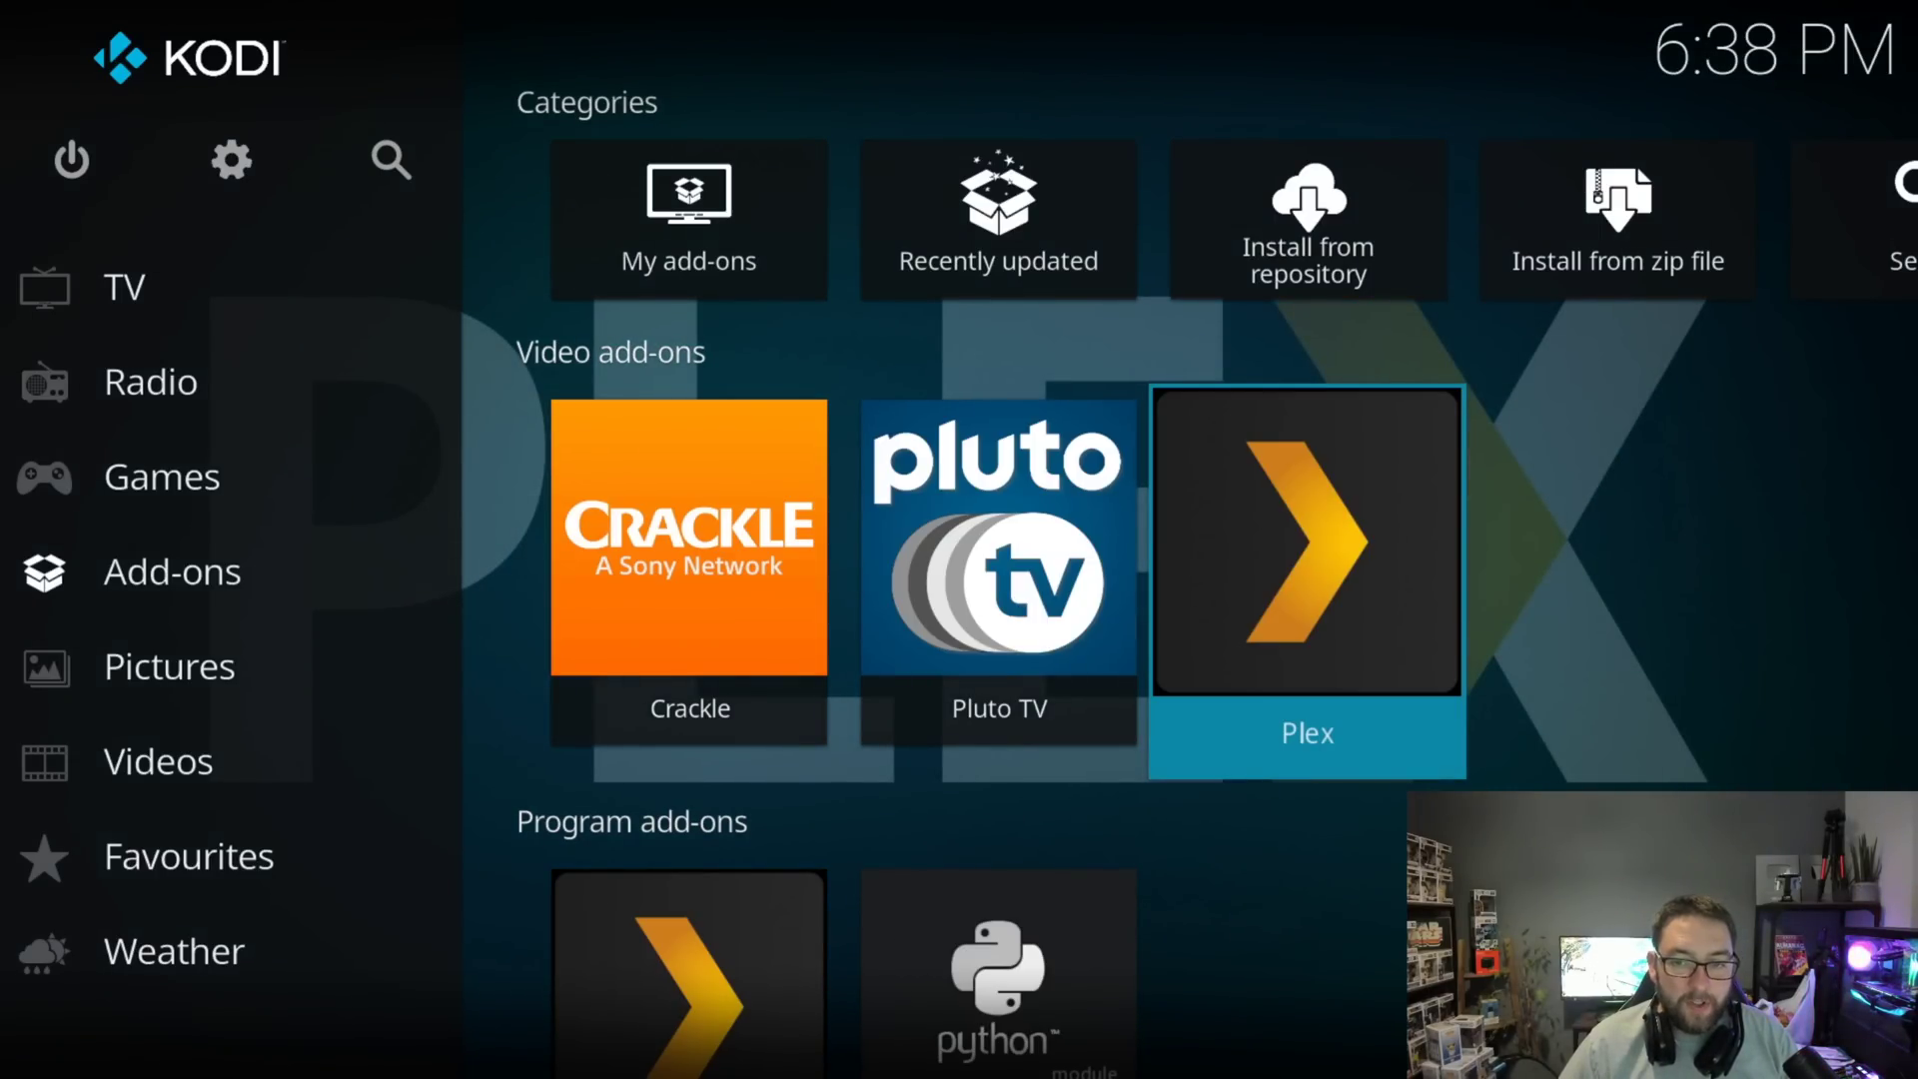
{"action": "key", "text": "Down"}
{"action": "key", "text": "Up"}
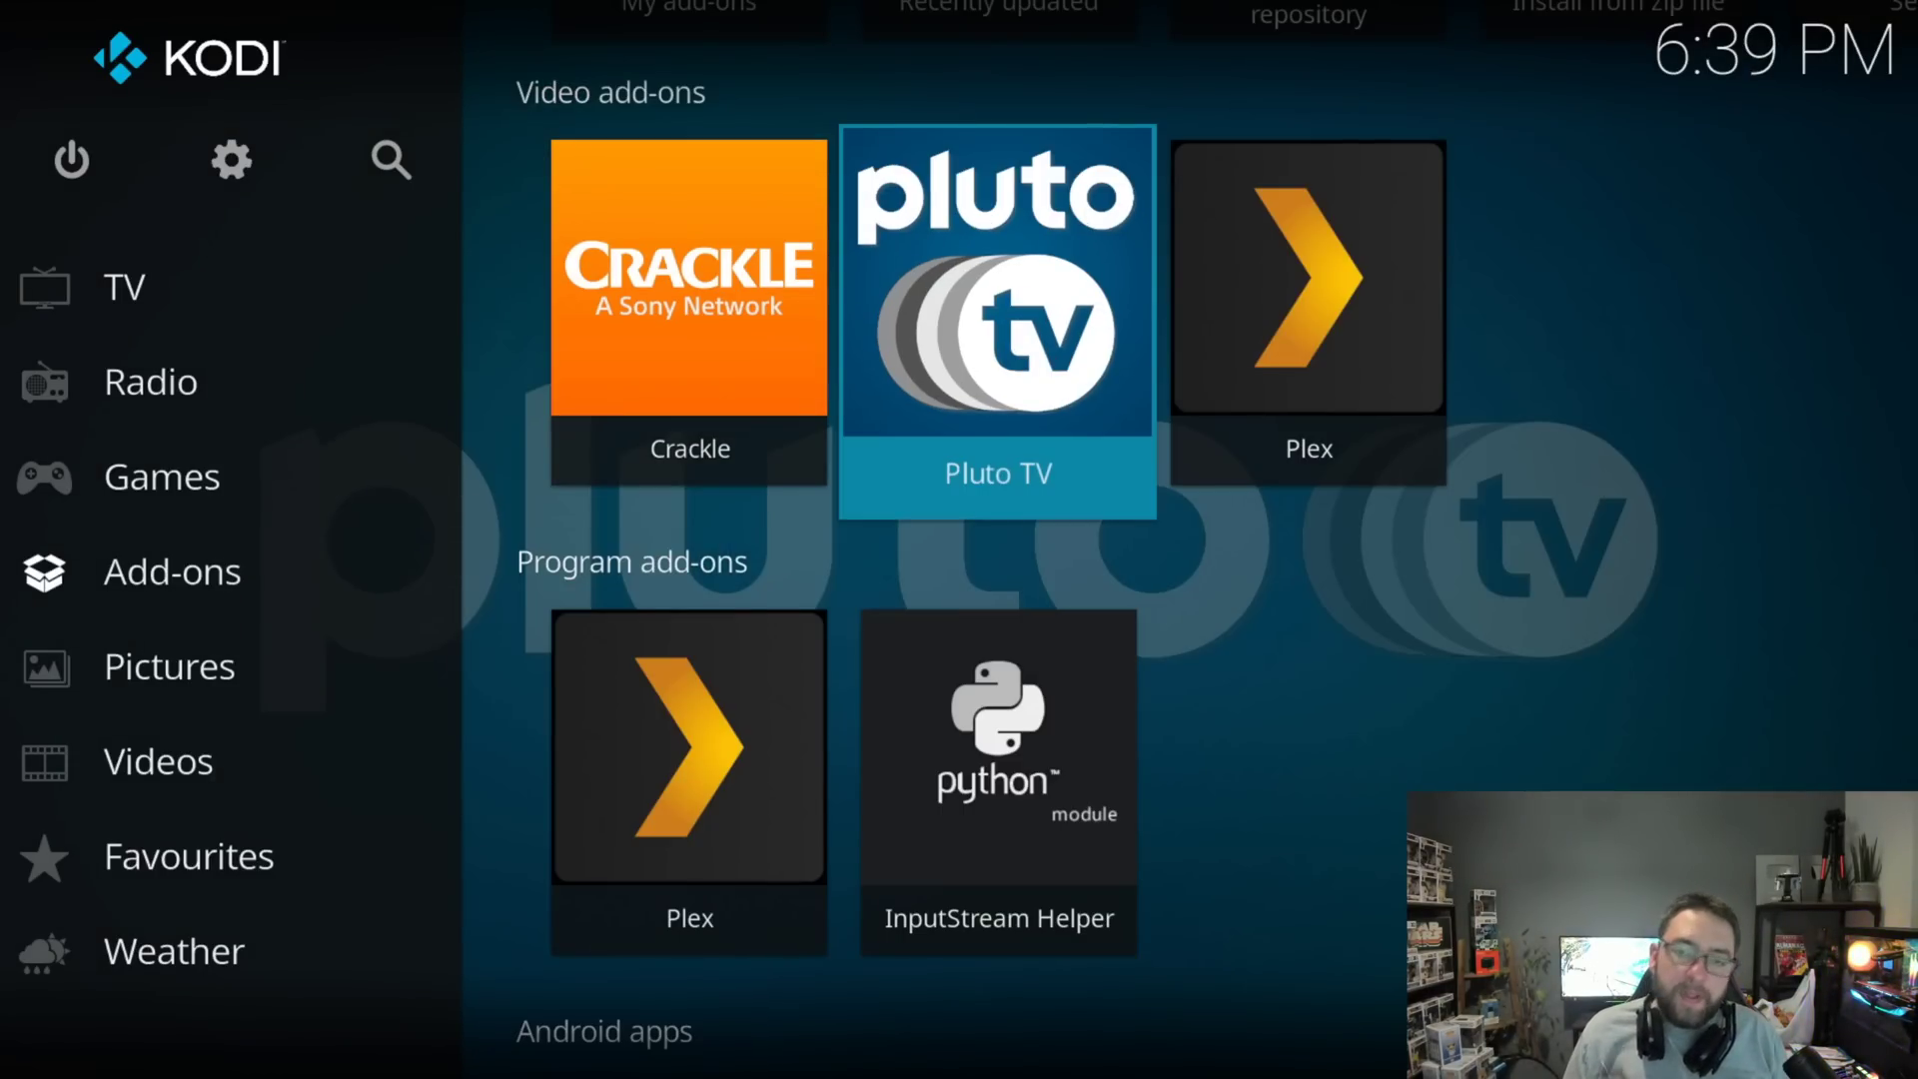
{"action": "key", "text": "Return"}
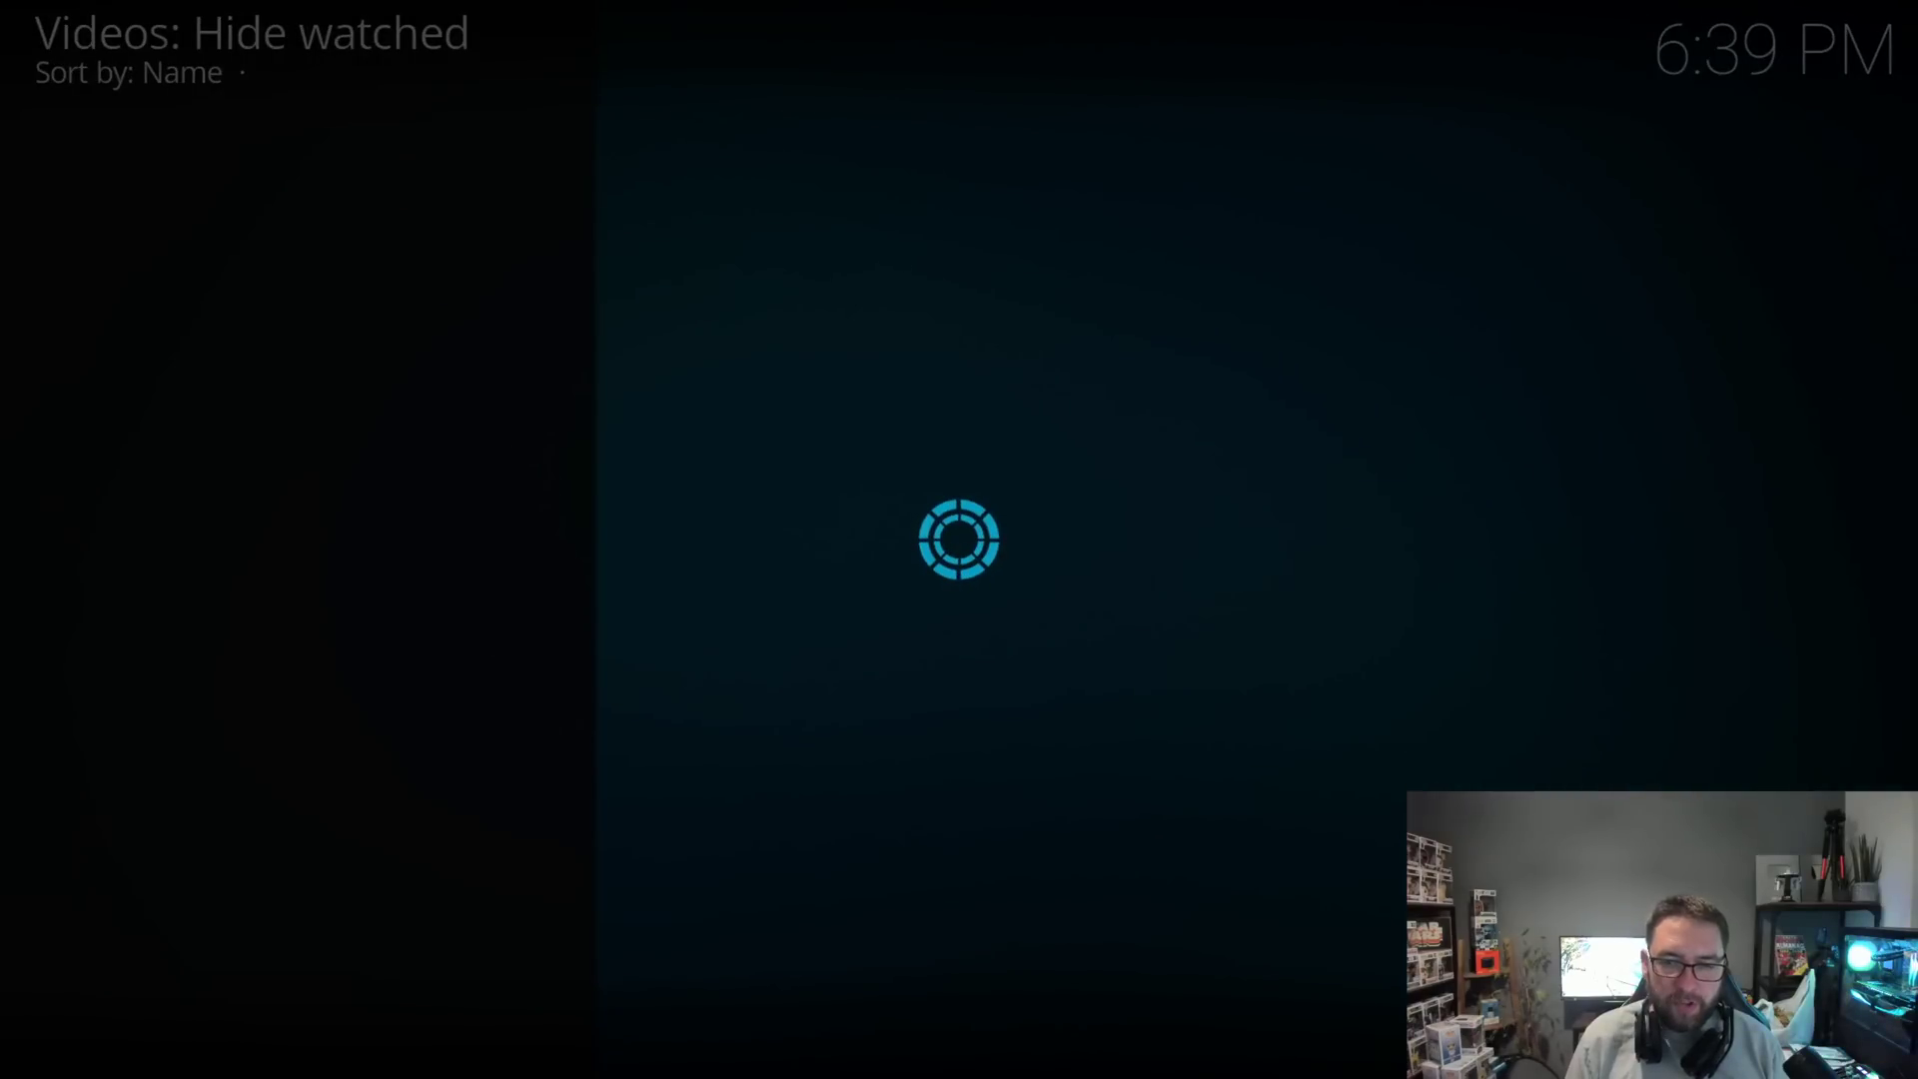
Open the Live section of the Pluto TV add-on.
{"action": "key", "text": "Down"}
{"action": "key", "text": "Down"}
{"action": "key", "text": "Down"}
{"action": "key", "text": "Down"}
{"action": "key", "text": "Down"}
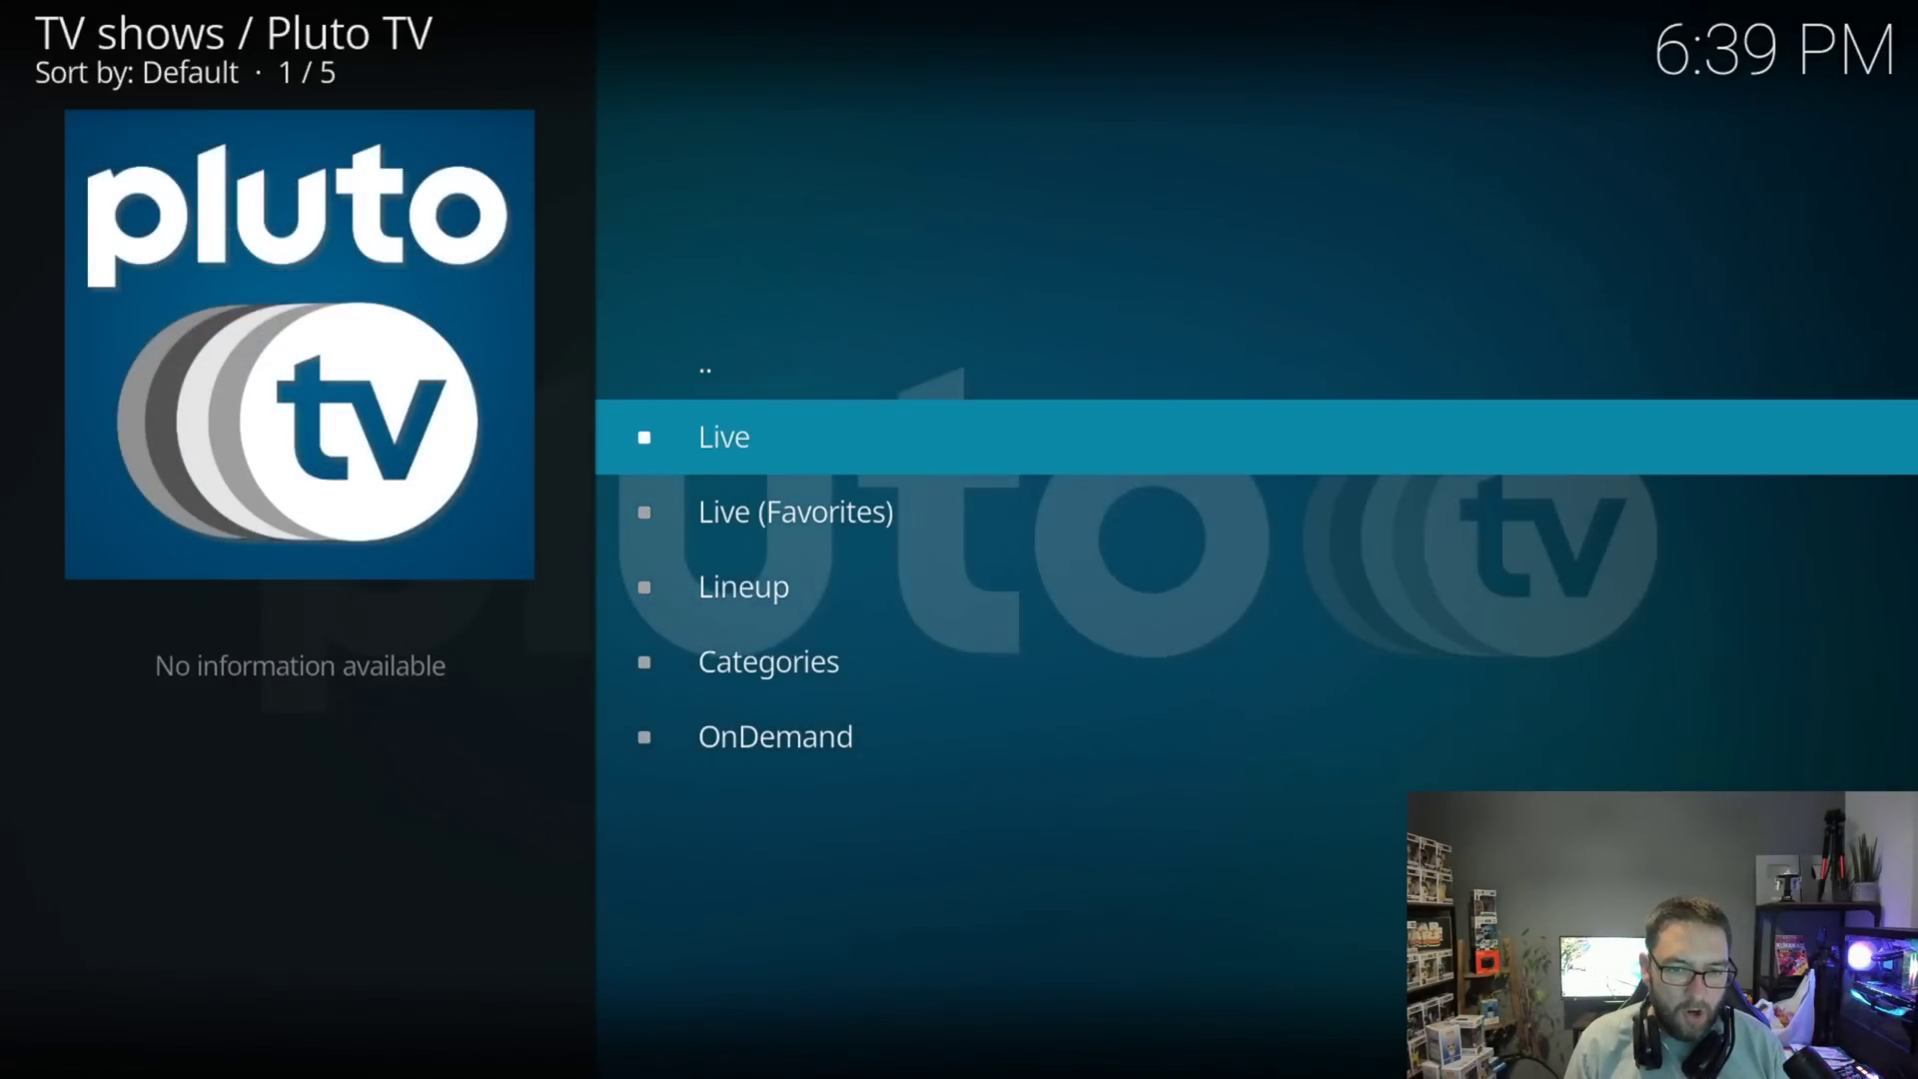
{"action": "key", "text": "Up"}
{"action": "key", "text": "Up"}
{"action": "key", "text": "Up"}
{"action": "key", "text": "Up"}
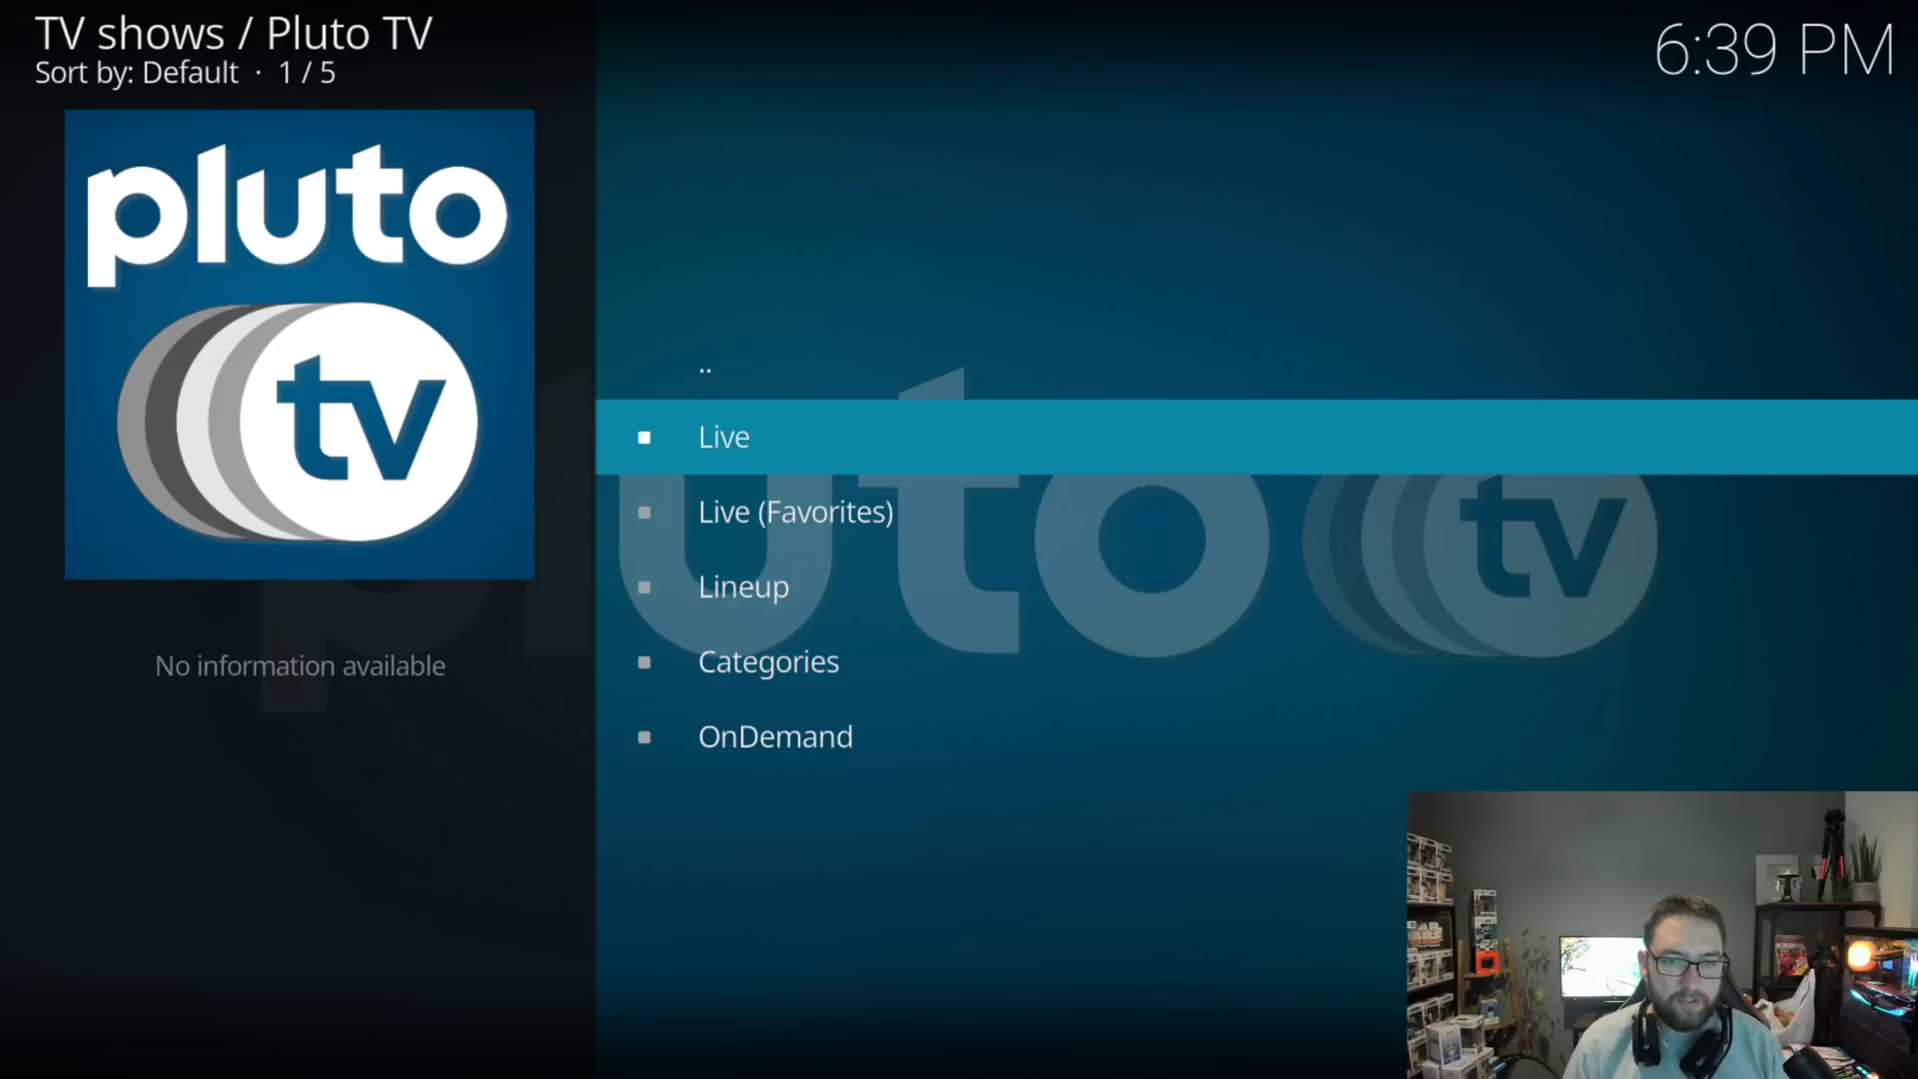
{"action": "key", "text": "Return"}
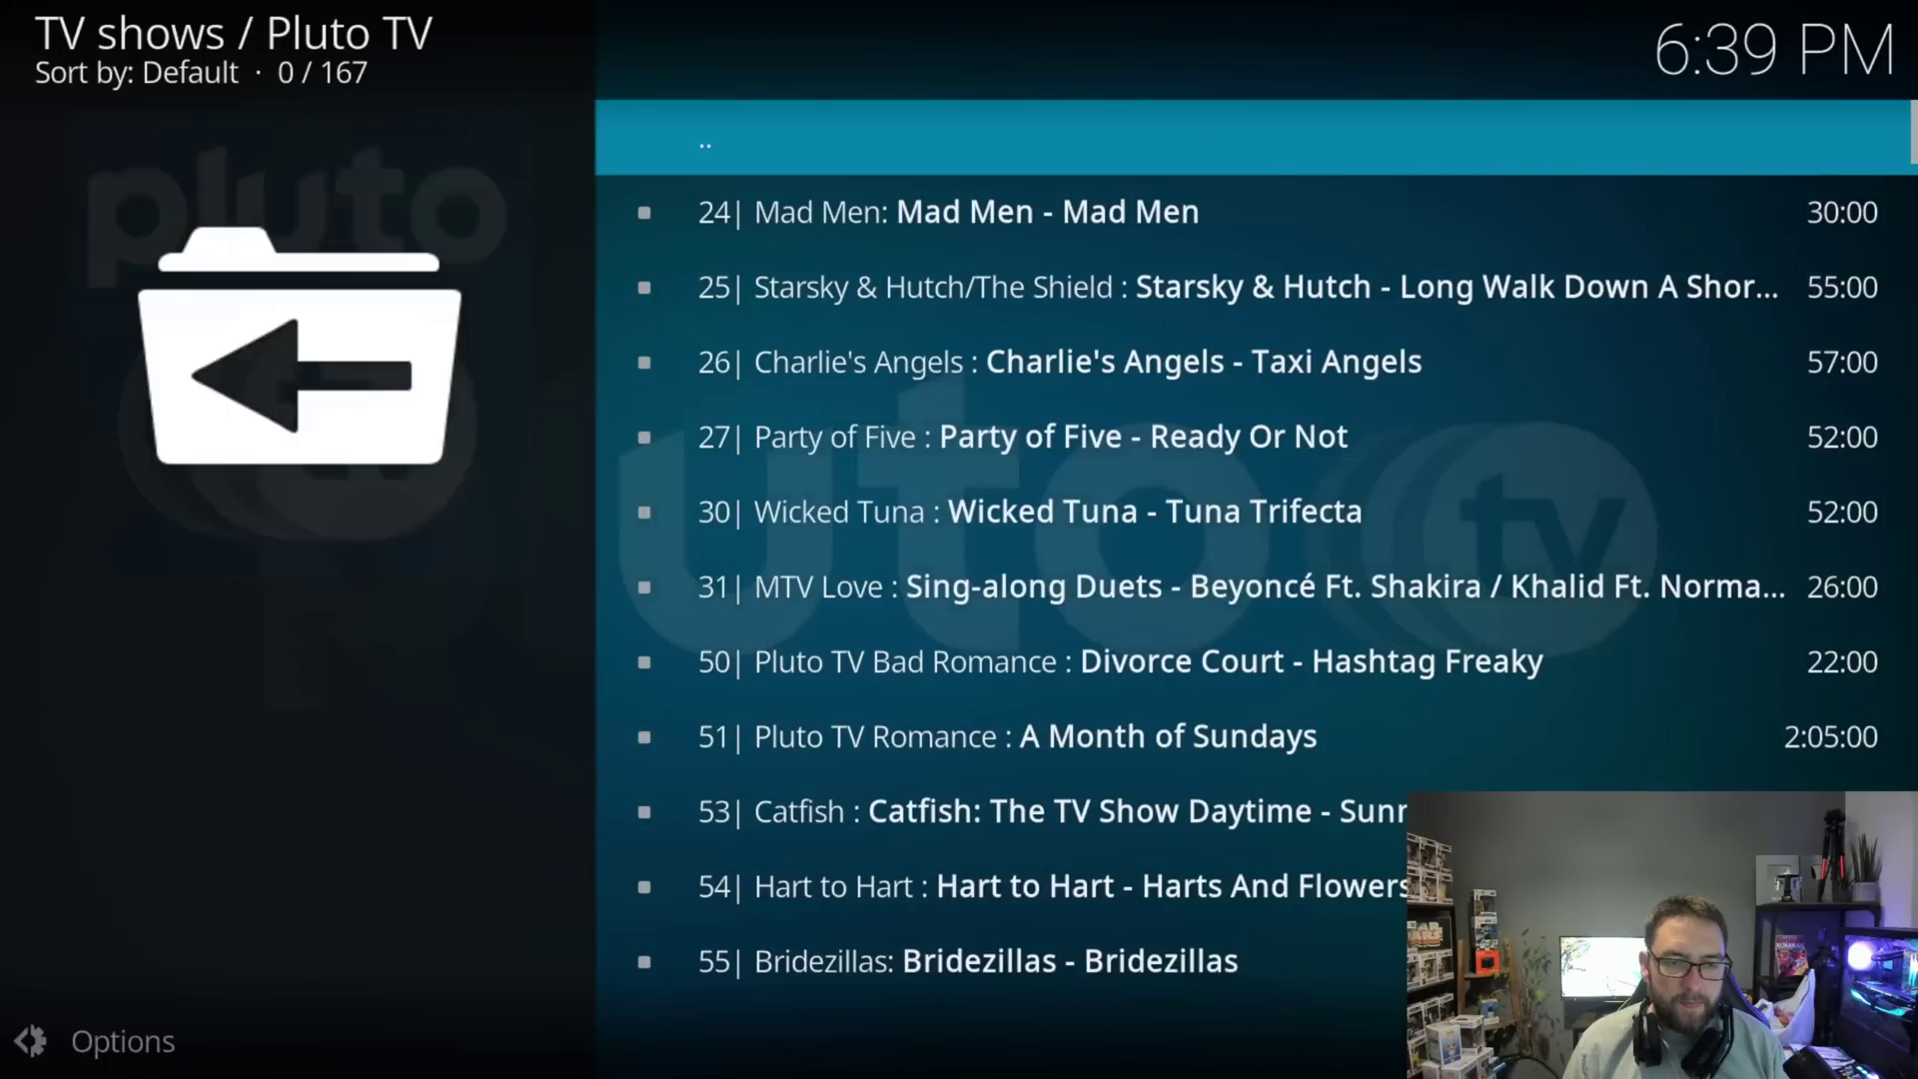
Browse the Live channel list to examine the channels on offer, then return to Pluto TV's sections.
{"action": "key", "text": "Down"}
{"action": "key", "text": "Down"}
{"action": "key", "text": "Down"}
{"action": "key", "text": "Down"}
{"action": "key", "text": "Down"}
{"action": "key", "text": "Down"}
{"action": "key", "text": "Down"}
{"action": "key", "text": "Down"}
{"action": "key", "text": "Down"}
{"action": "key", "text": "Down"}
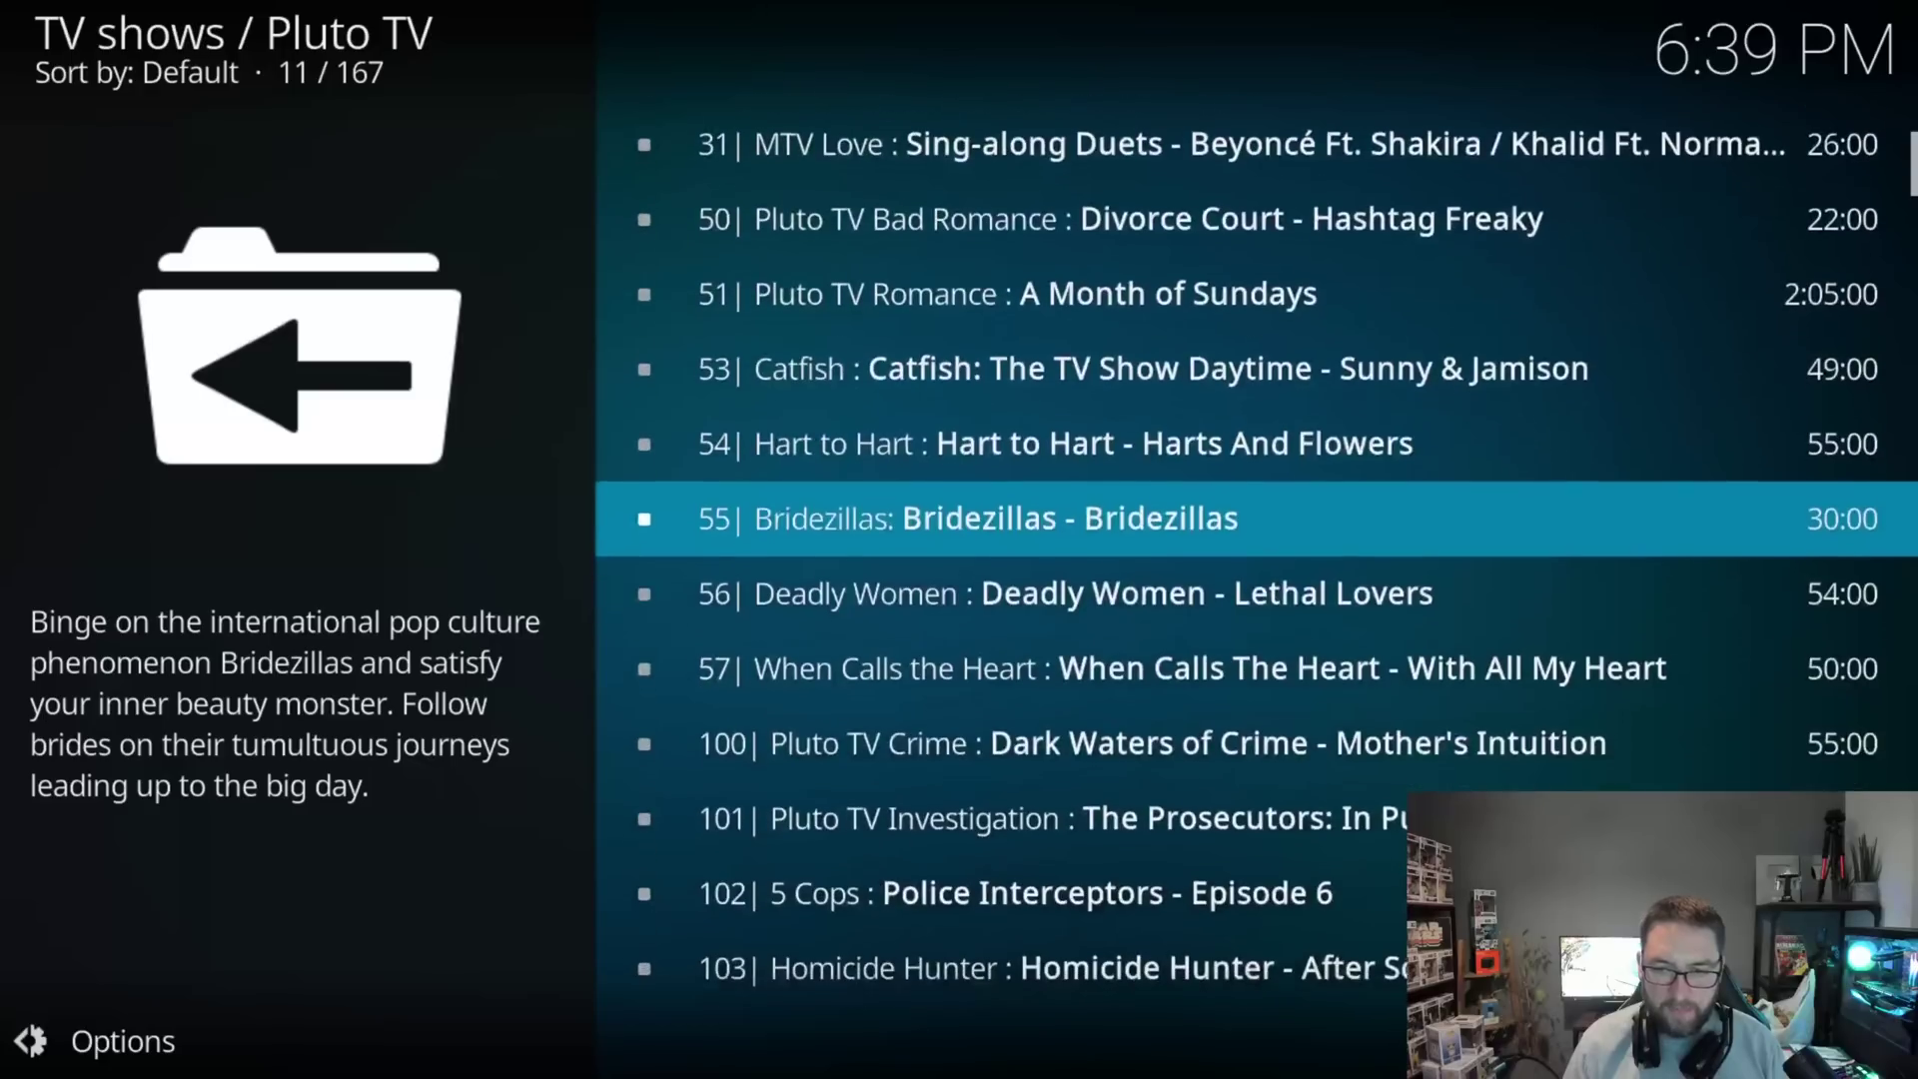
{"action": "key", "text": "Down"}
{"action": "key", "text": "Down"}
{"action": "key", "text": "Down"}
{"action": "key", "text": "Down"}
{"action": "key", "text": "BackSpace"}
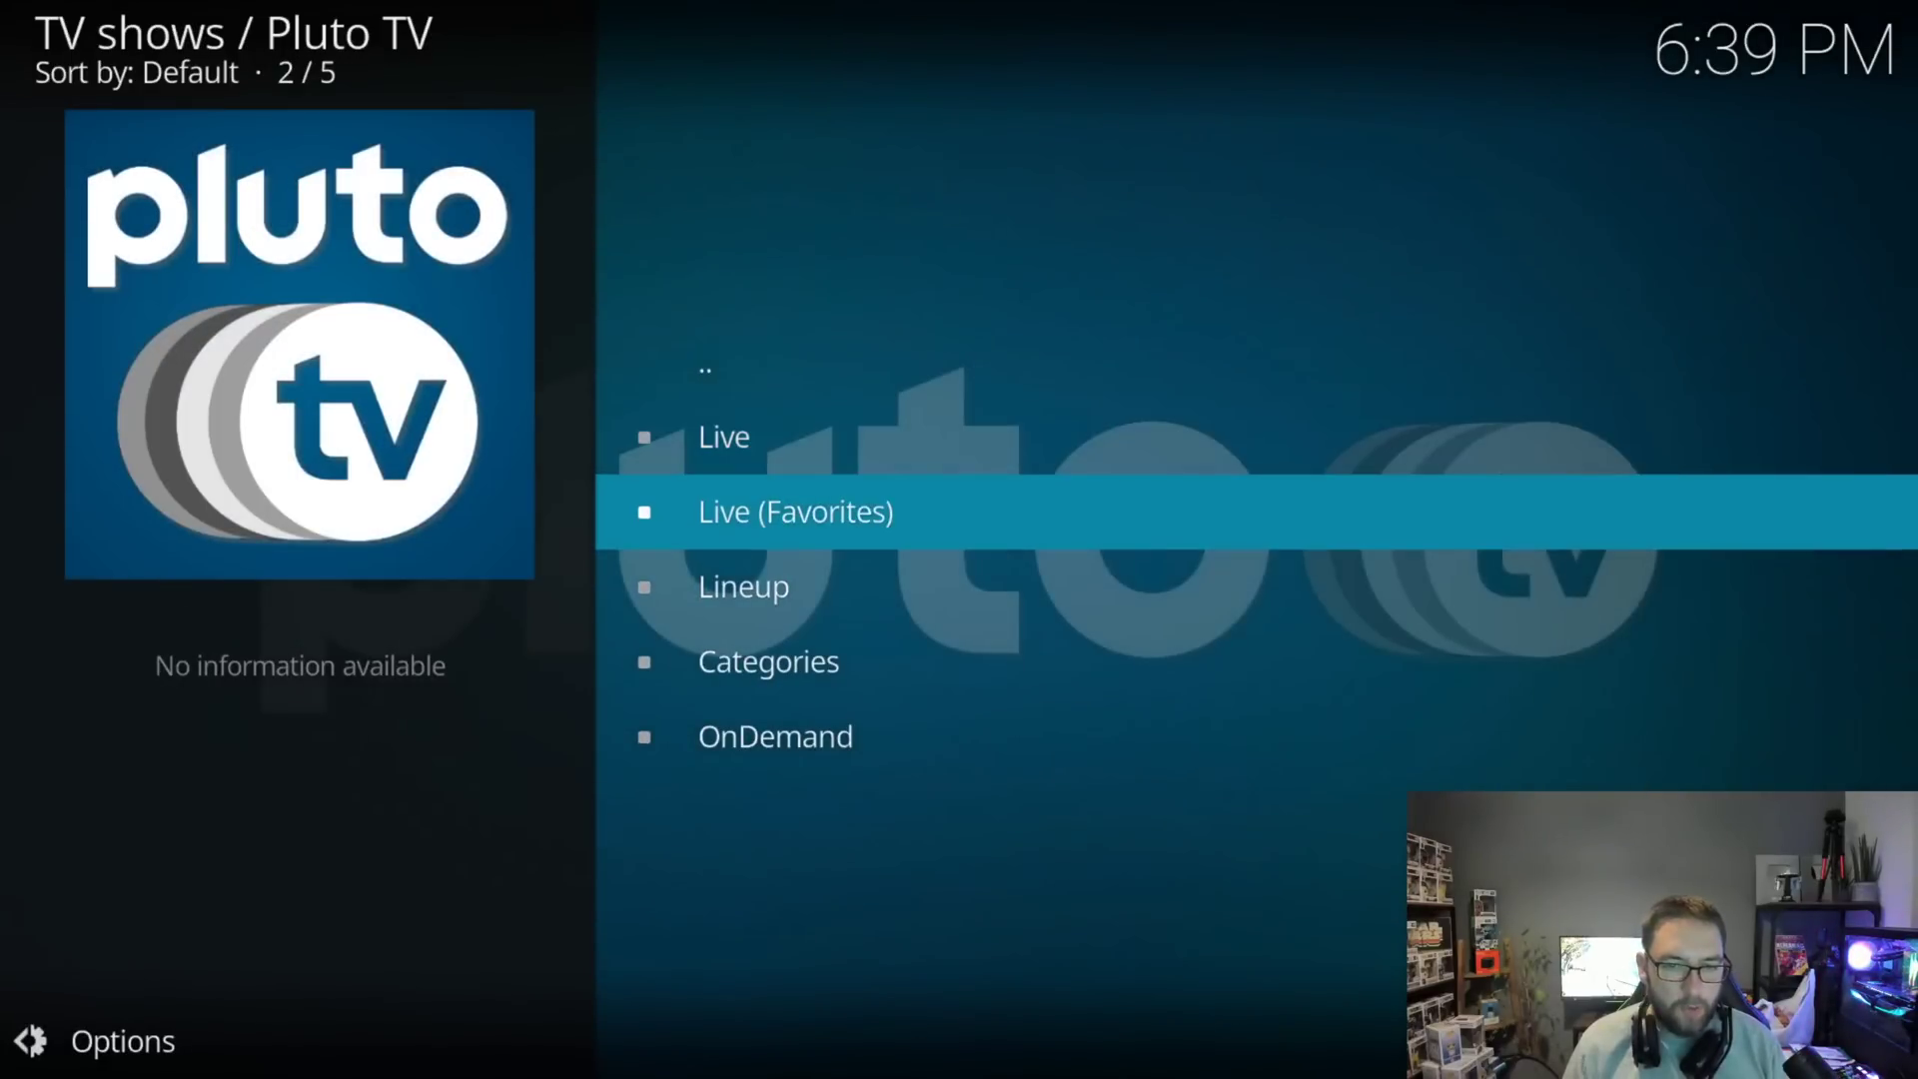
Open the OnDemand section of Pluto TV.
{"action": "key", "text": "Down"}
{"action": "key", "text": "Down"}
{"action": "key", "text": "Down"}
{"action": "key", "text": "Return"}
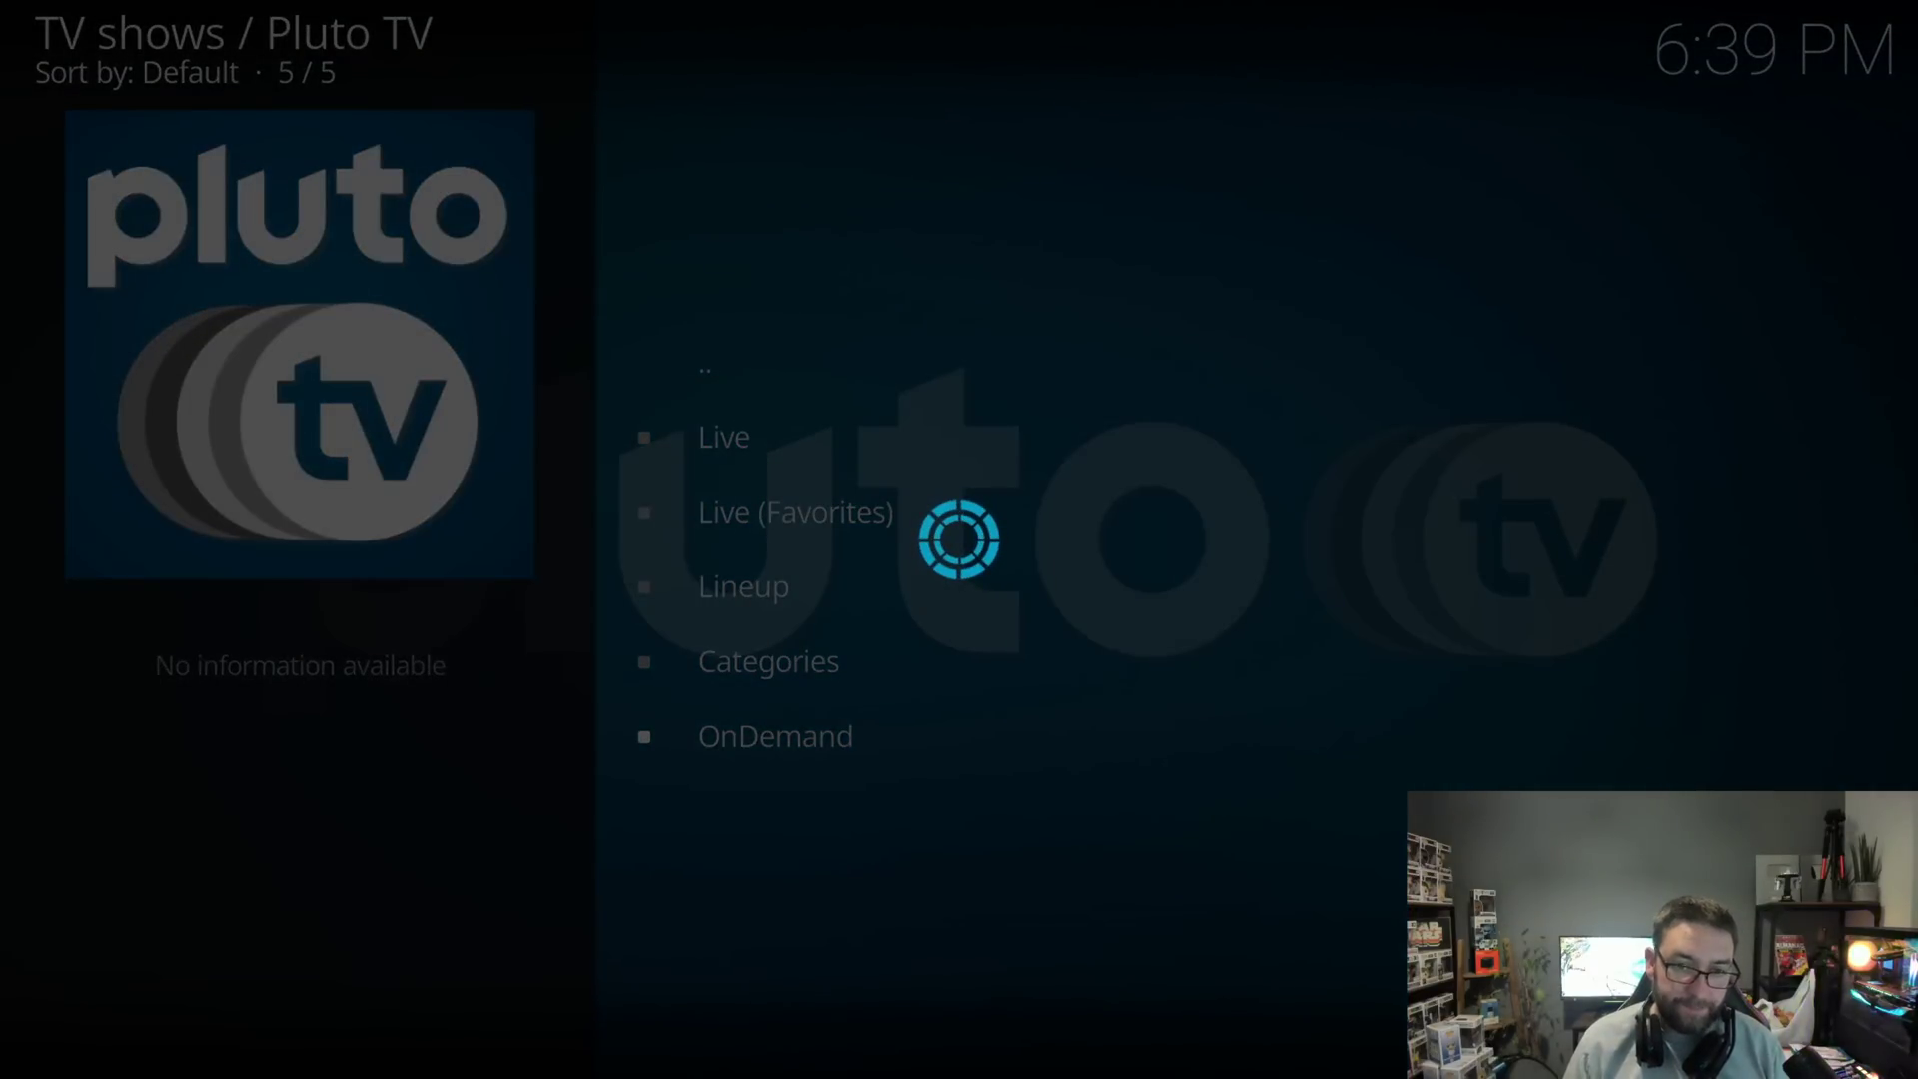
Open the Action category among the OnDemand genres.
{"action": "key", "text": "Down"}
{"action": "key", "text": "Down"}
{"action": "key", "text": "Down"}
{"action": "key", "text": "Down"}
{"action": "key", "text": "Down"}
{"action": "key", "text": "Down"}
{"action": "key", "text": "Down"}
{"action": "key", "text": "Down"}
{"action": "key", "text": "Down"}
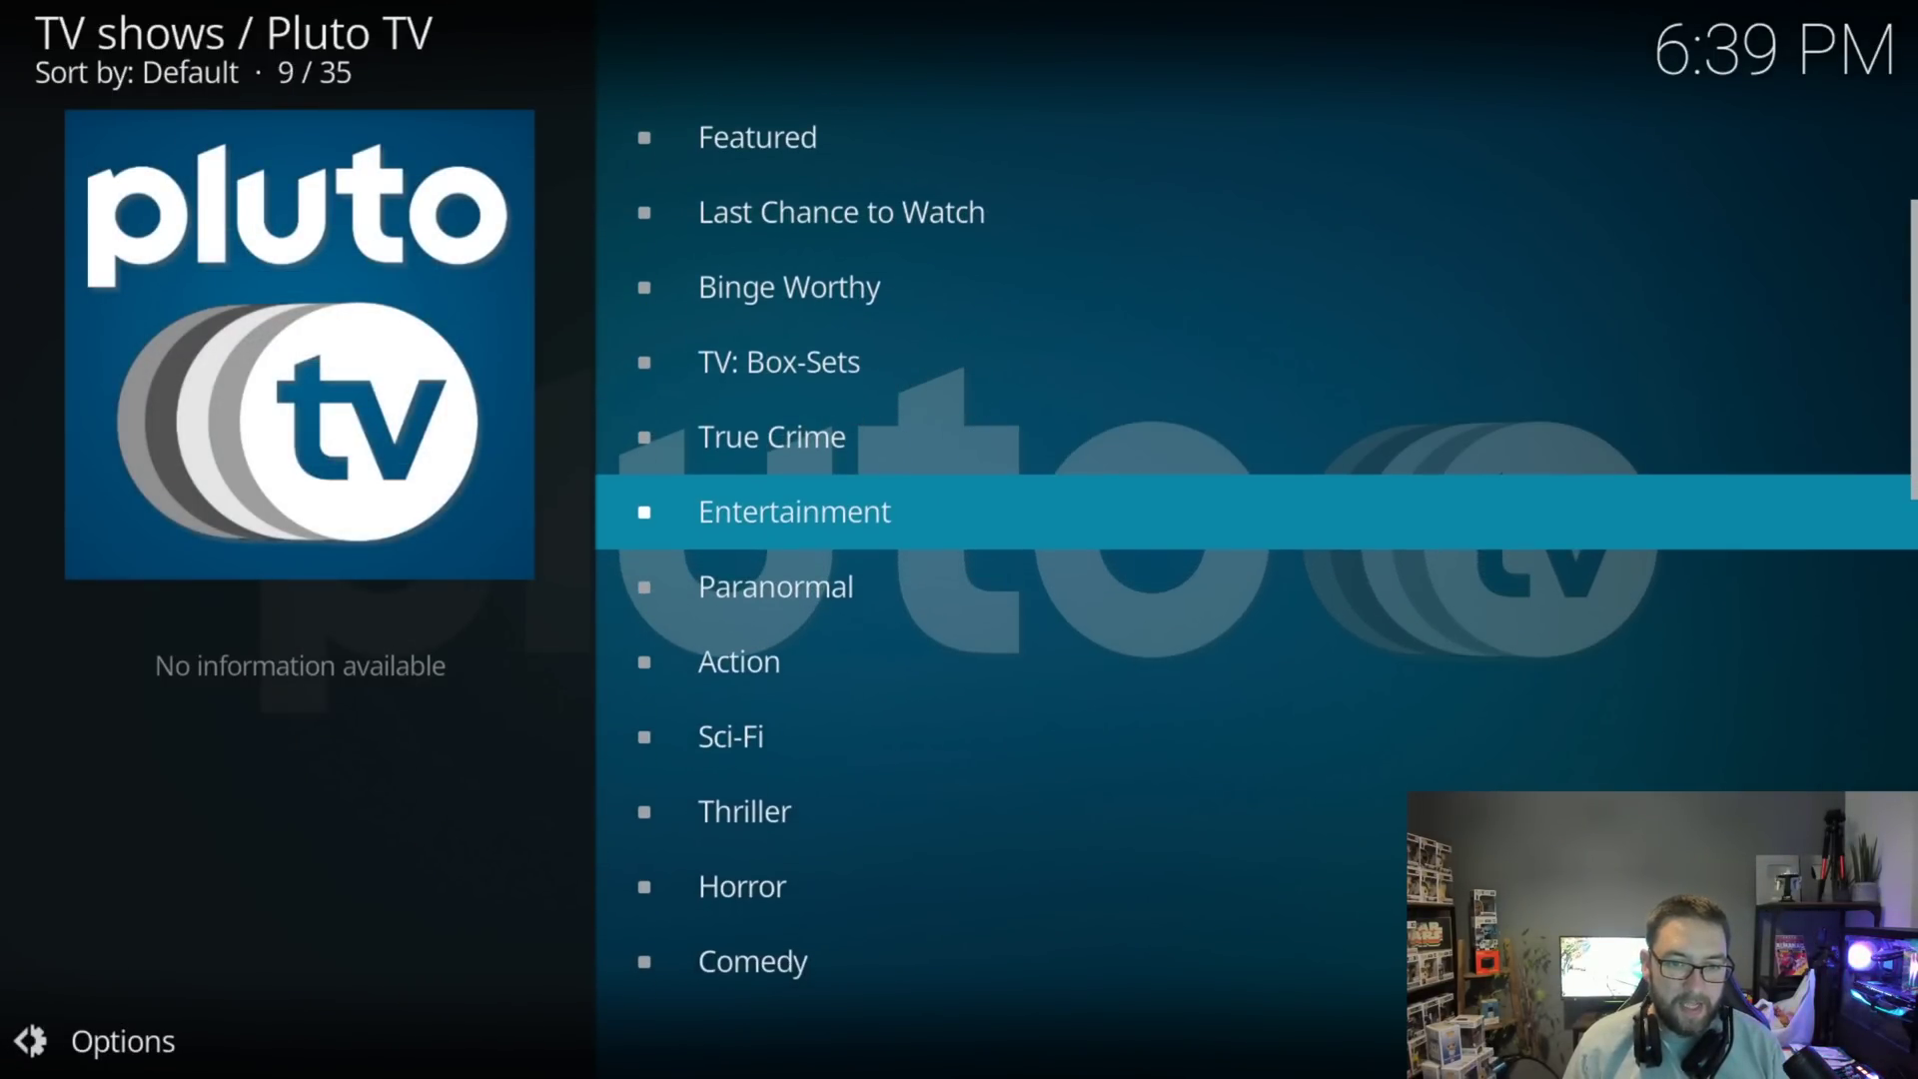
{"action": "key", "text": "Down"}
{"action": "key", "text": "Down"}
{"action": "key", "text": "Return"}
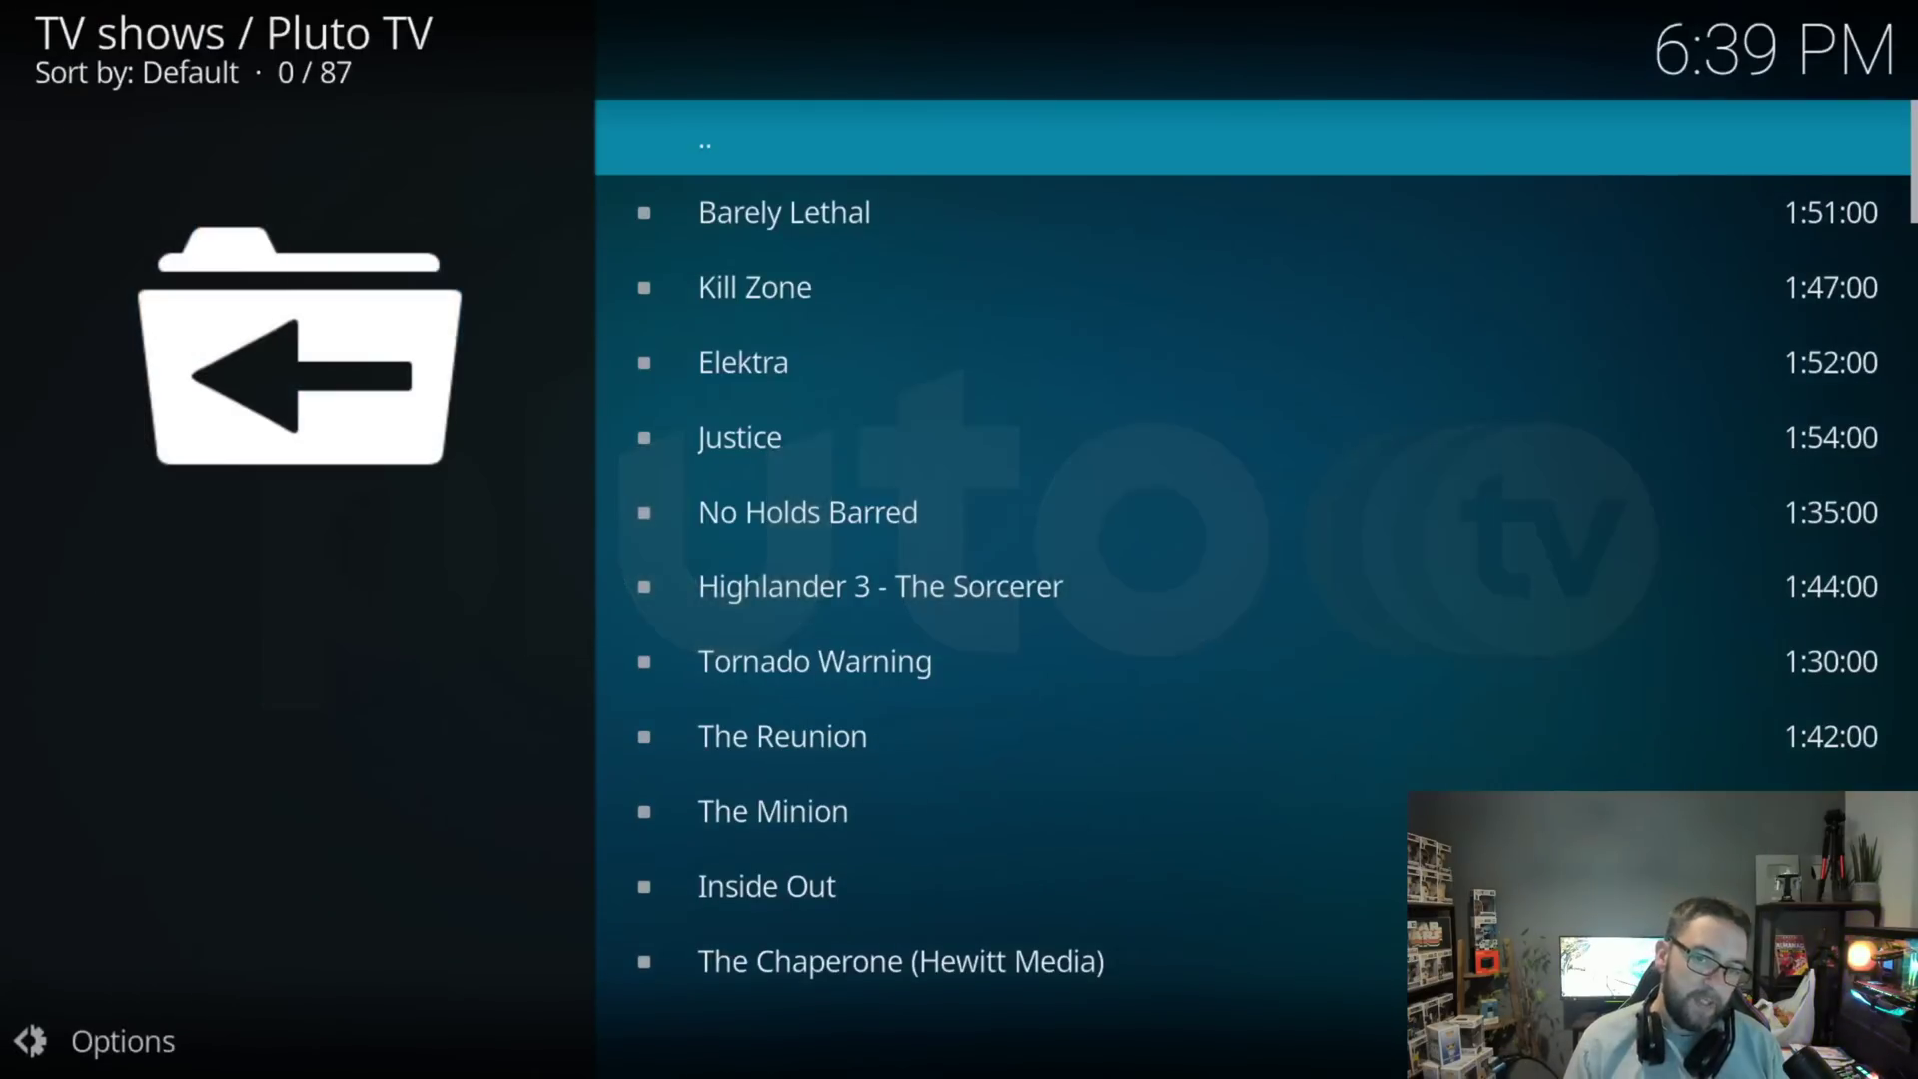
Start playing the film Elektra from the Action list.
{"action": "key", "text": "Down"}
{"action": "key", "text": "Down"}
{"action": "key", "text": "Down"}
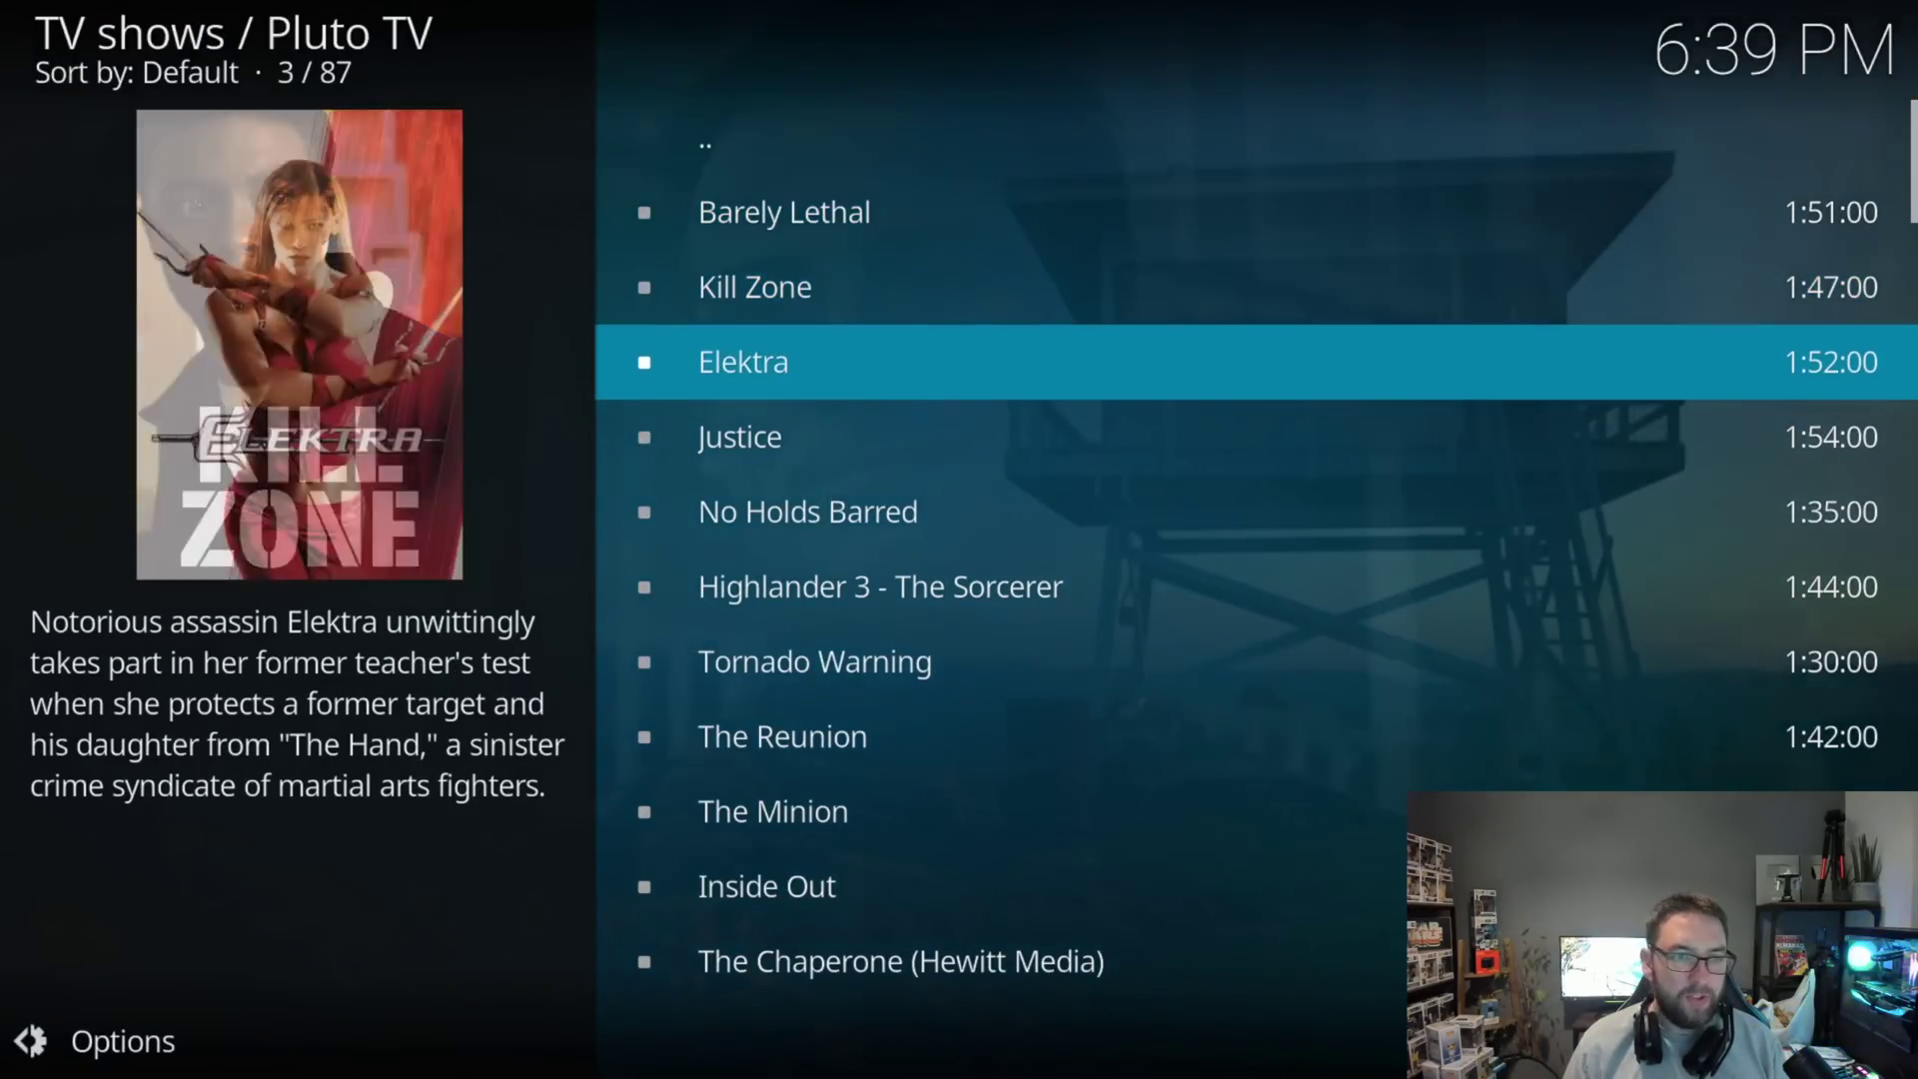
{"action": "key", "text": "Return"}
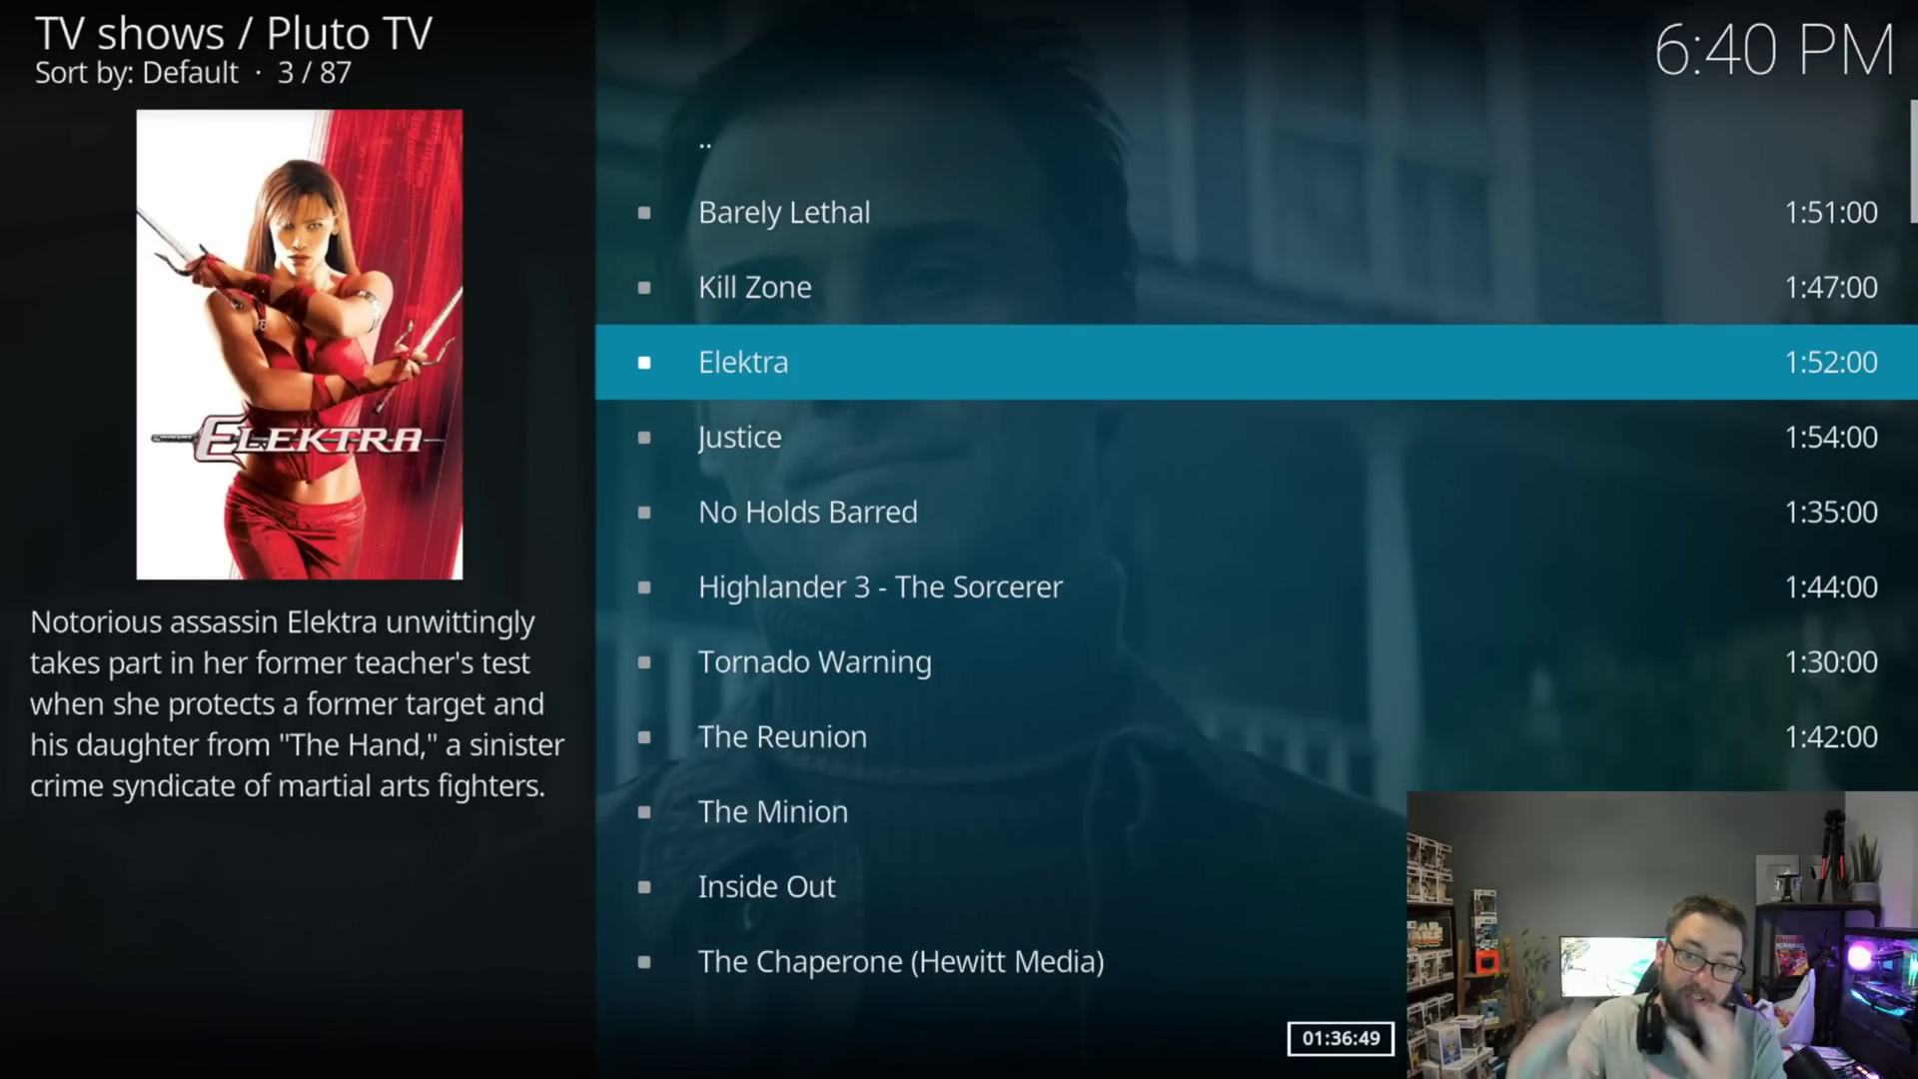
Browse the Action films from Elektra down to The Chaperone (Hewitt Media) to examine the selection.
{"action": "key", "text": "Down"}
{"action": "key", "text": "Down"}
{"action": "key", "text": "Down"}
{"action": "key", "text": "Down"}
{"action": "key", "text": "Down"}
{"action": "key", "text": "Down"}
{"action": "key", "text": "Down"}
{"action": "key", "text": "Down"}
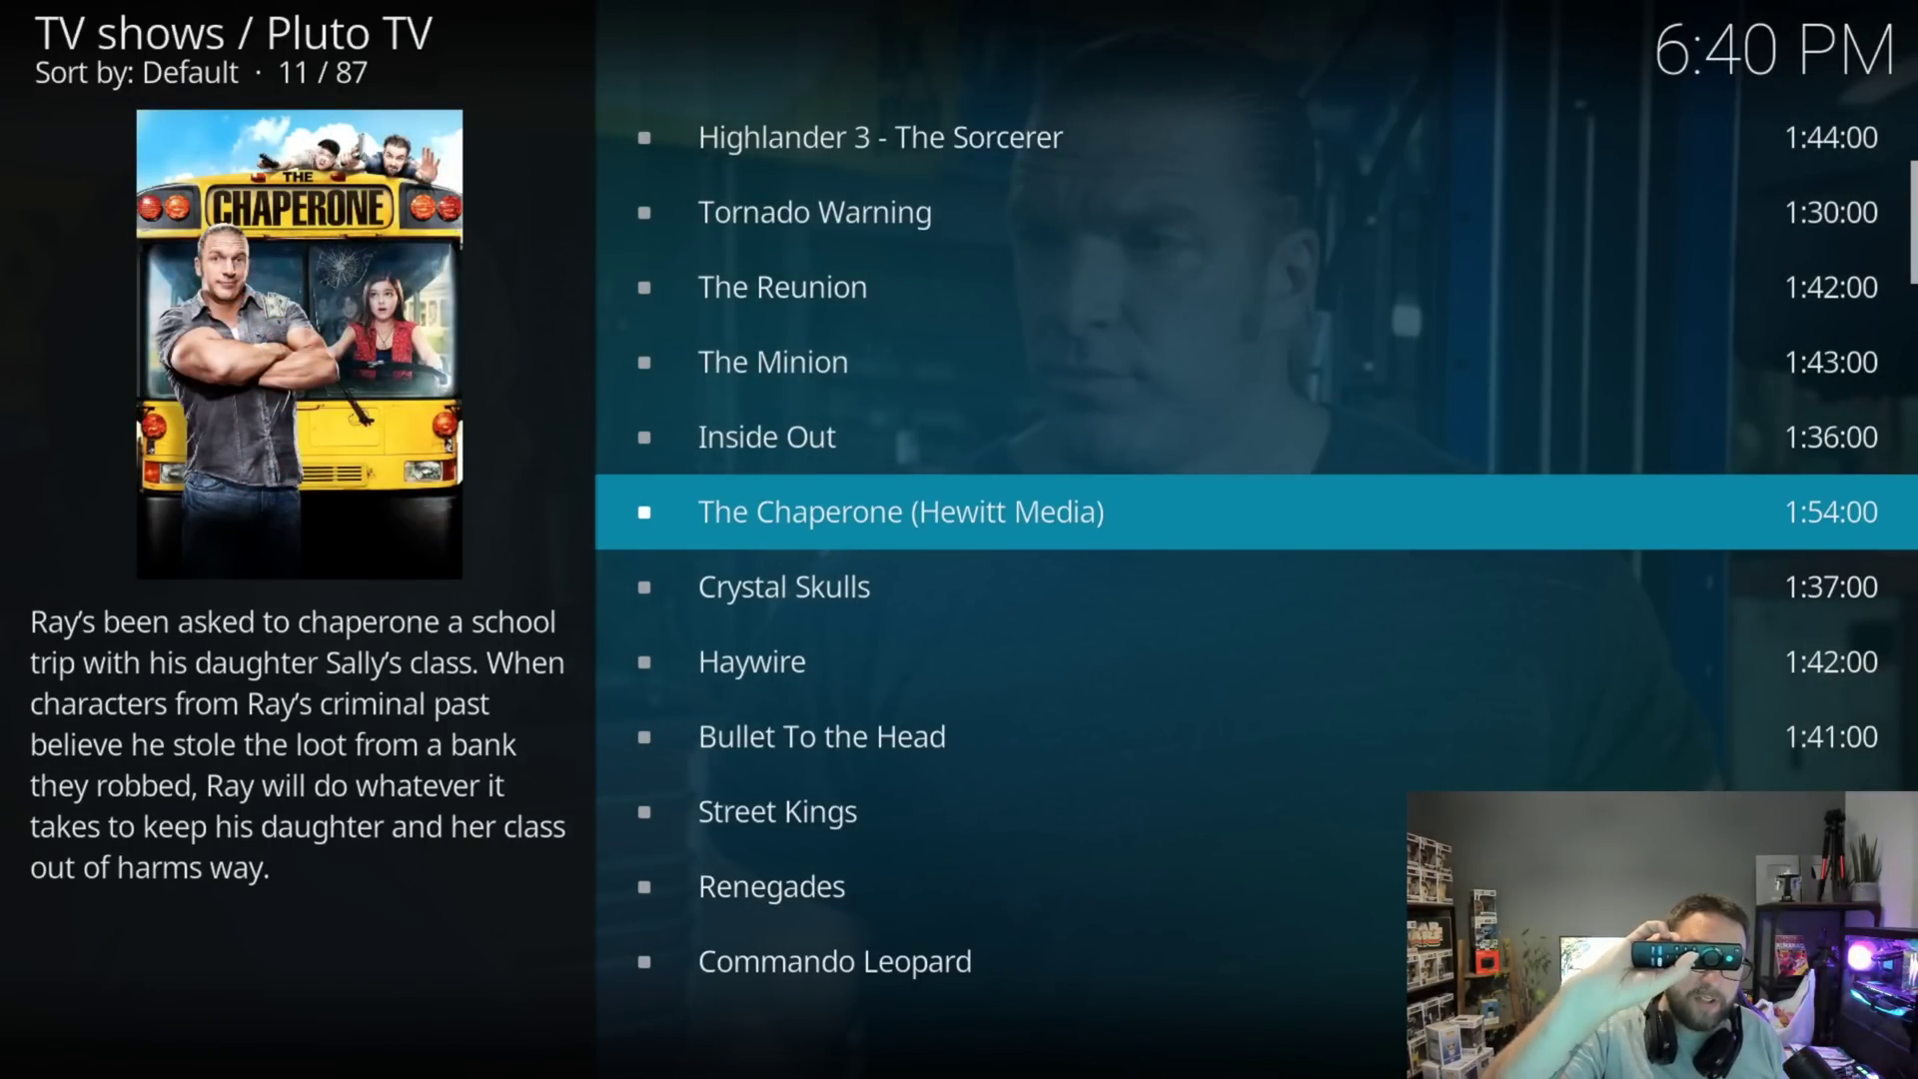
Leave Kodi for the web browser and close the NordVPN deal page to show the Doc Squiffy channel's videos.
{"action": "key", "text": "Home"}
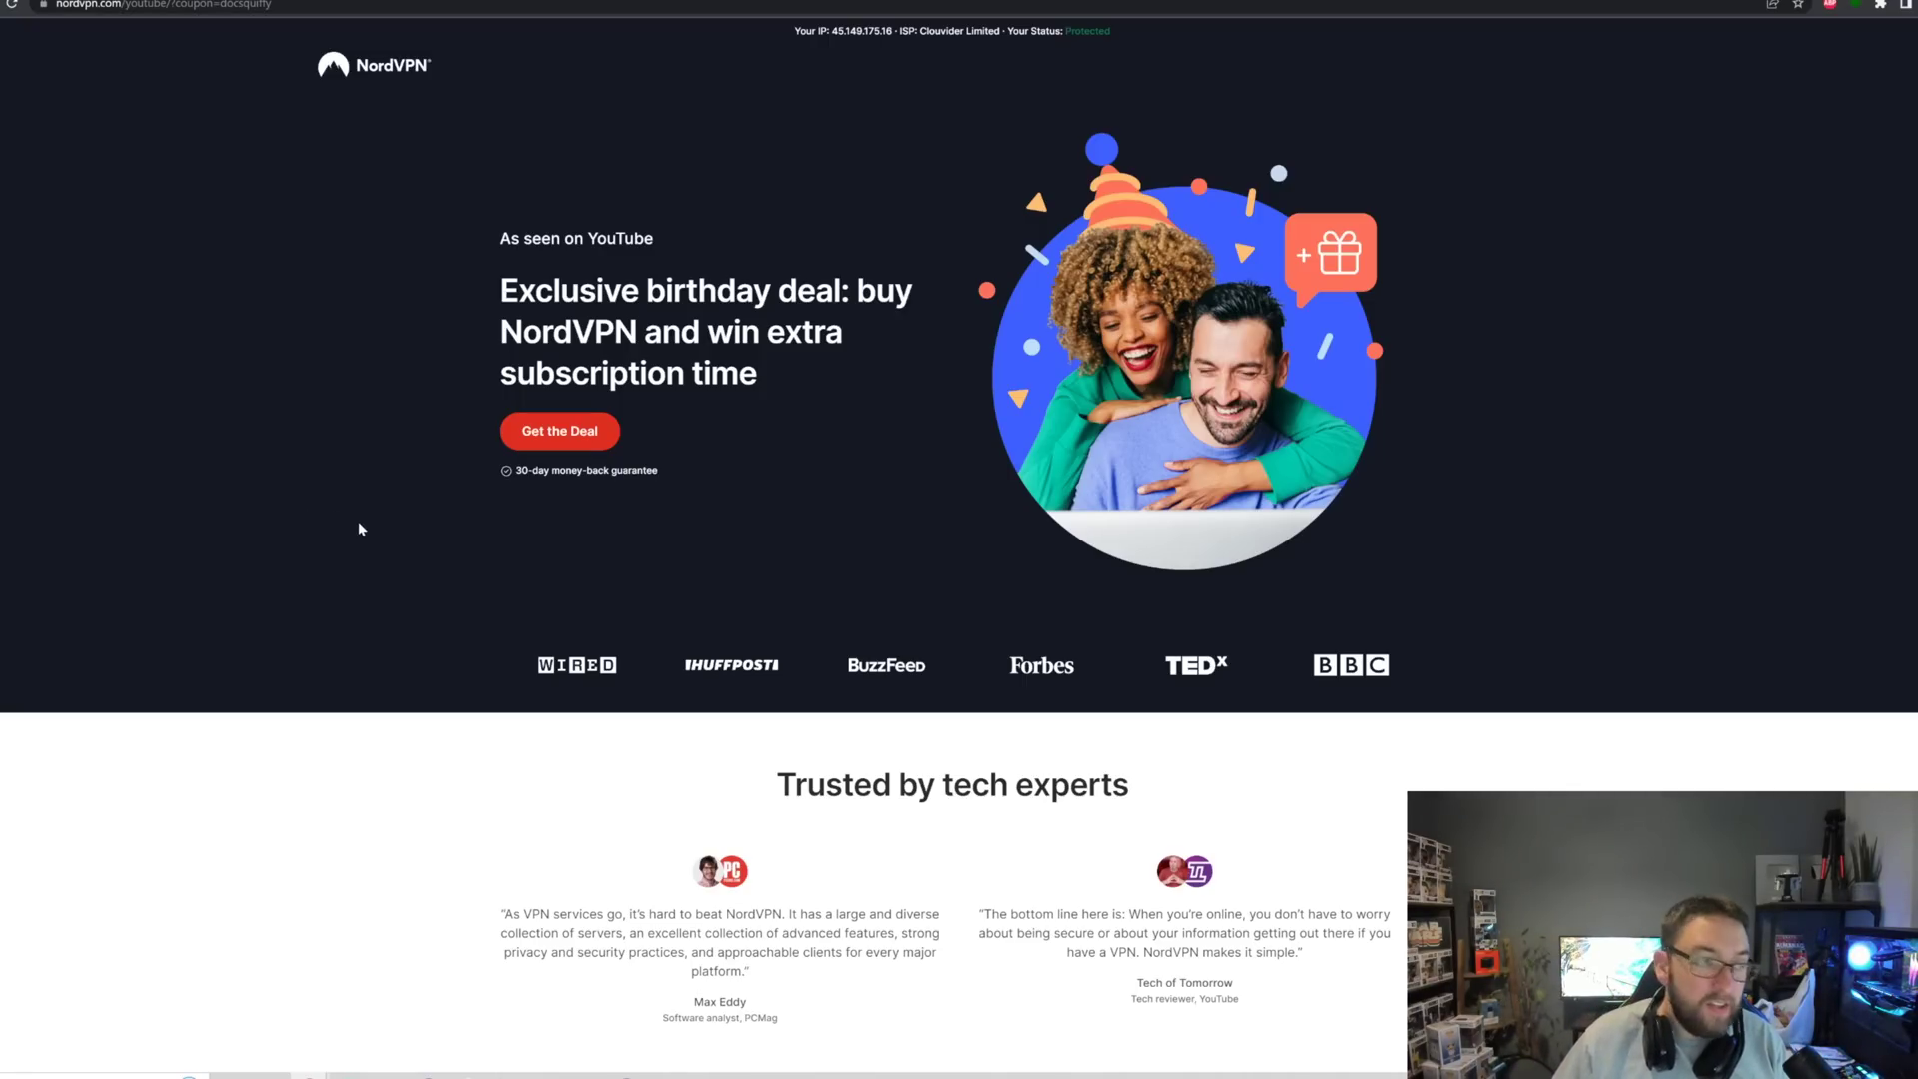
{"action": "key", "text": "ctrl+w"}
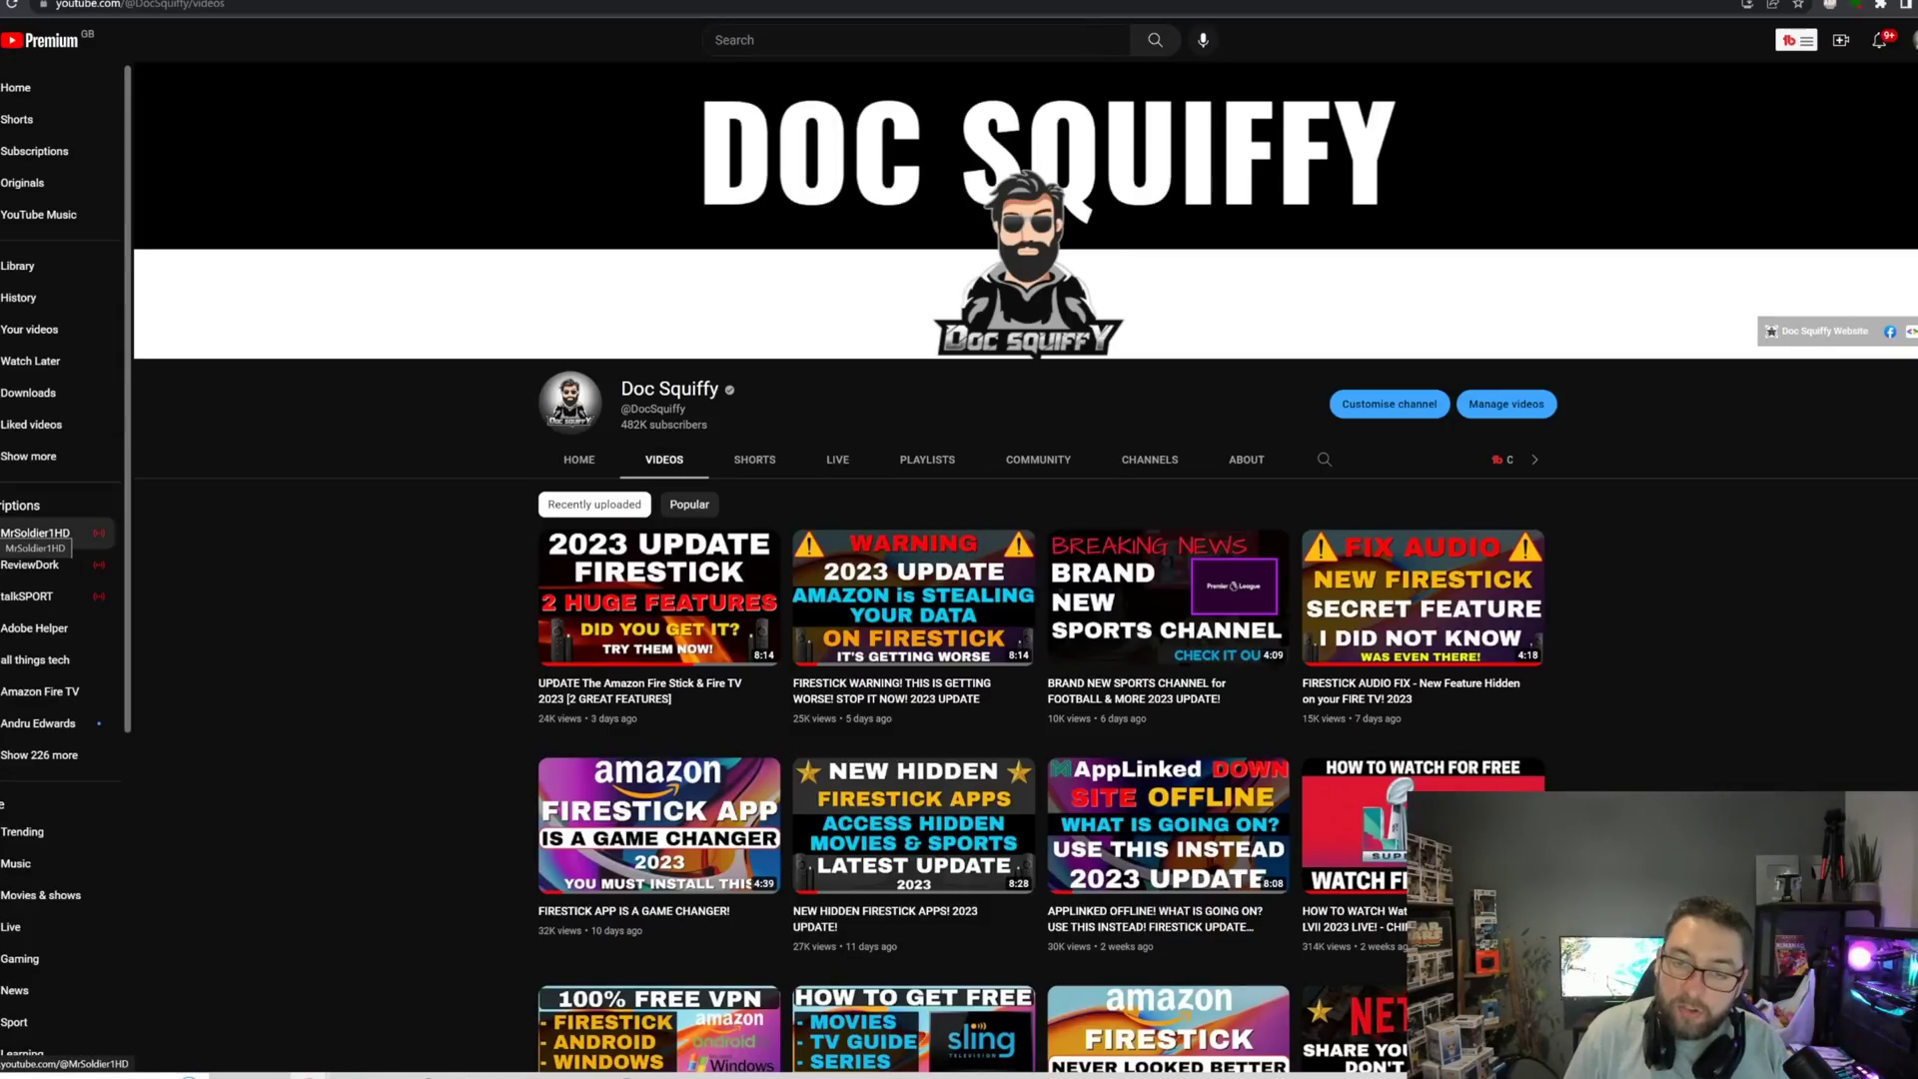